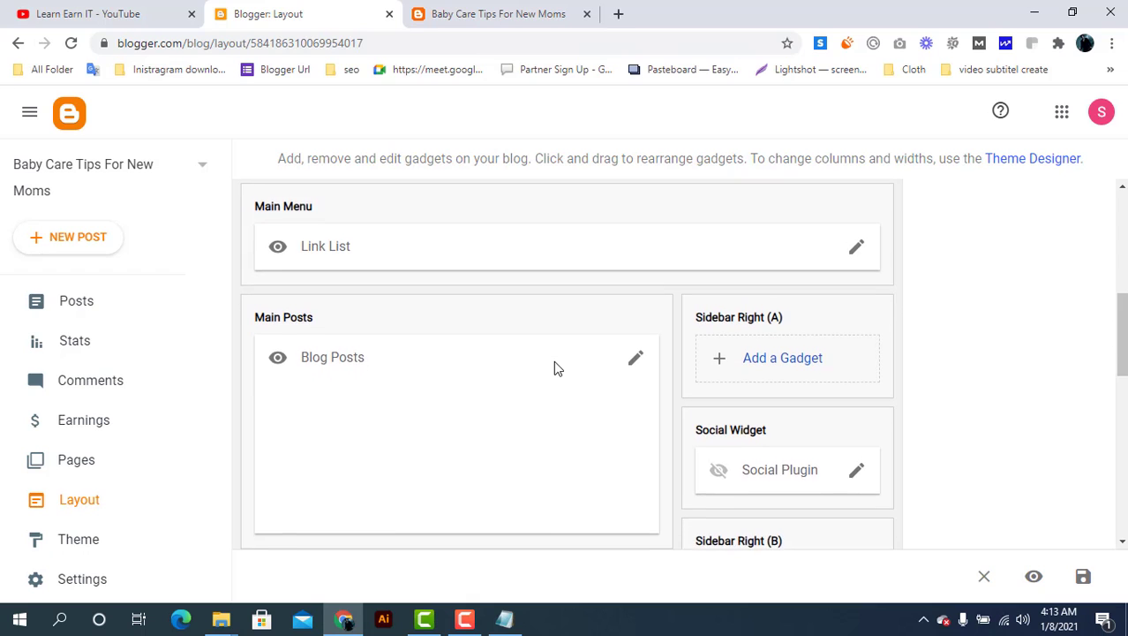
Open the Header Logo gadget settings and try to browse for an image, closing the stalled picker
scroll(555, 362, up, 2)
scroll(553, 360, up, 1)
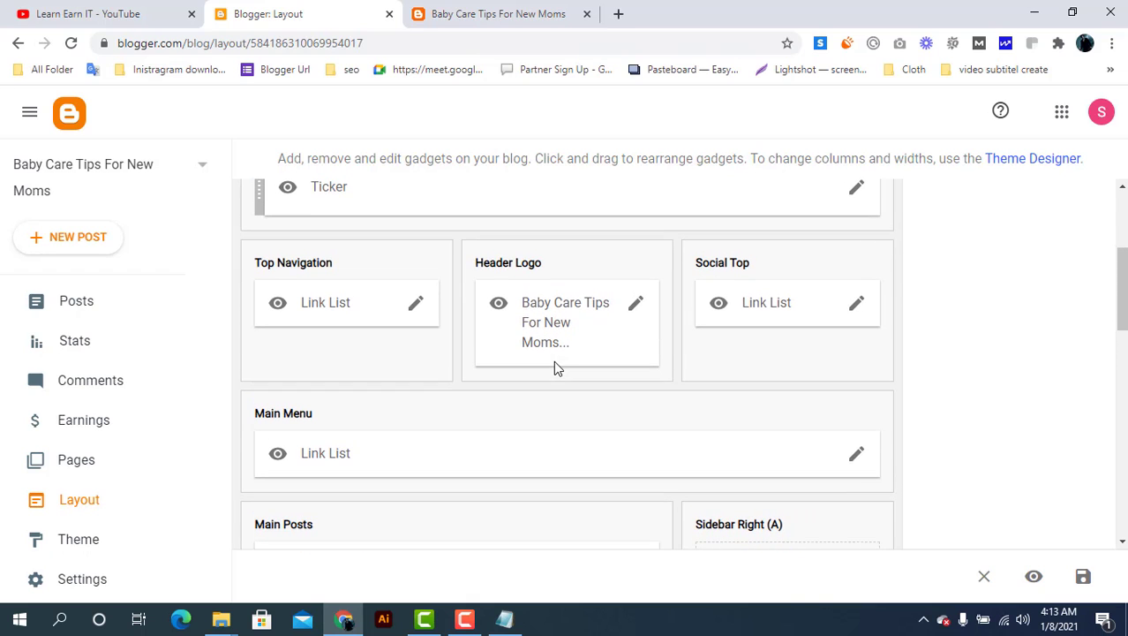
click(638, 305)
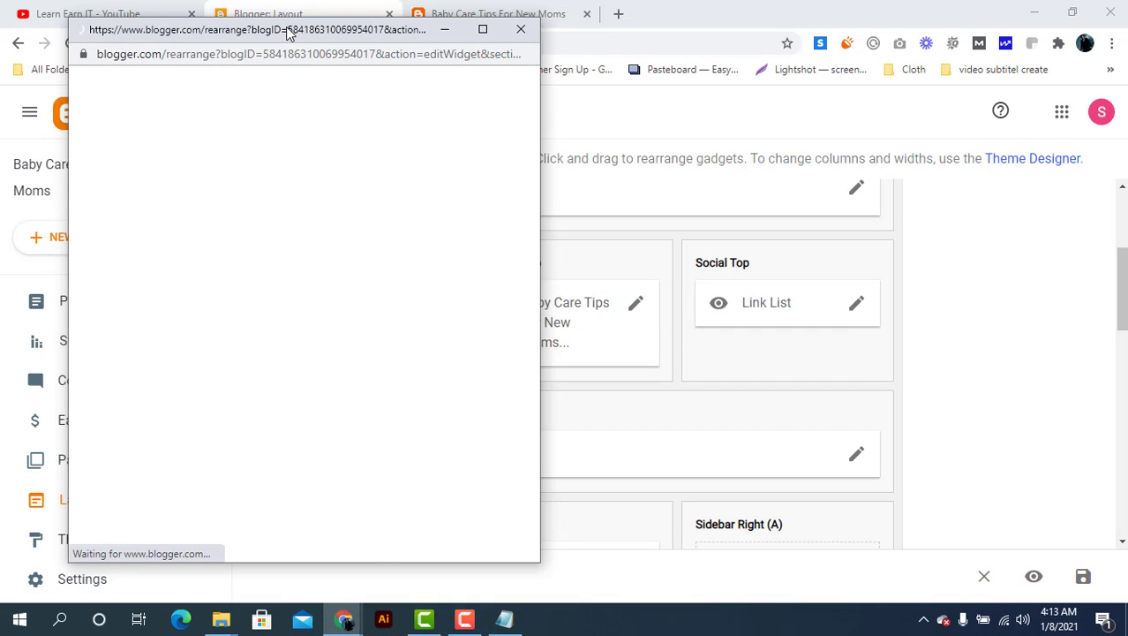
drag(287, 29, 364, 32)
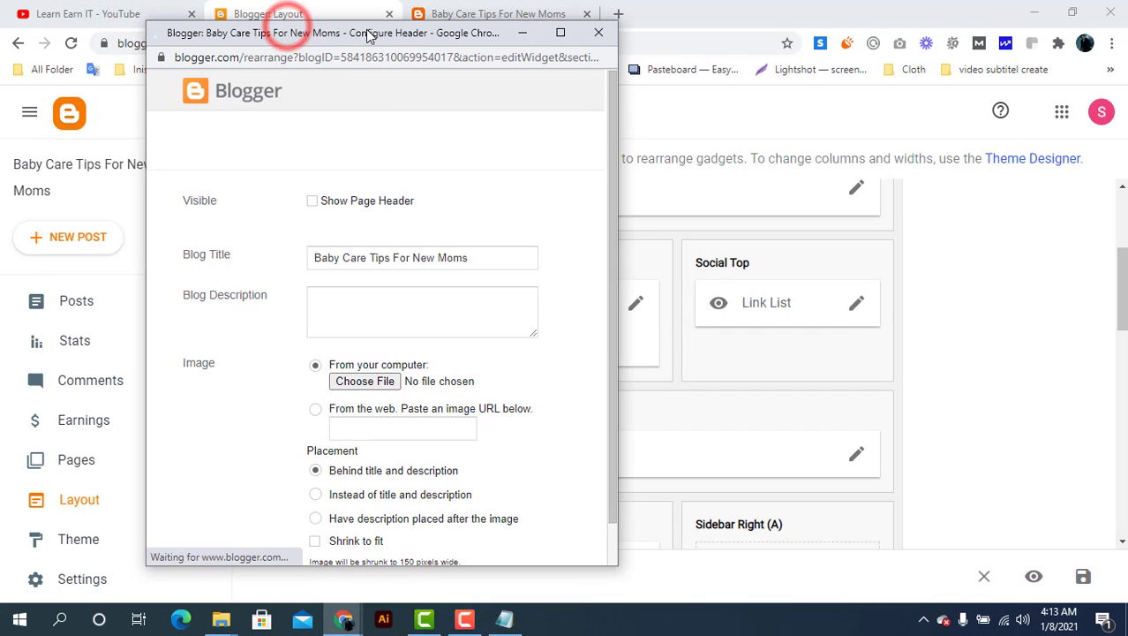
click(369, 386)
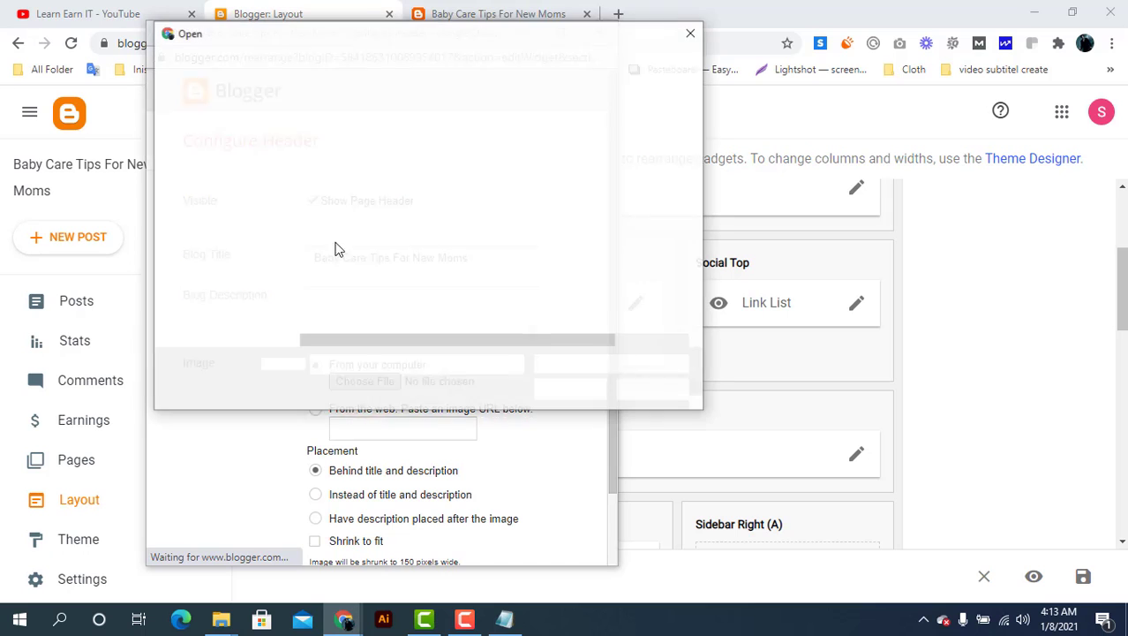
click(692, 32)
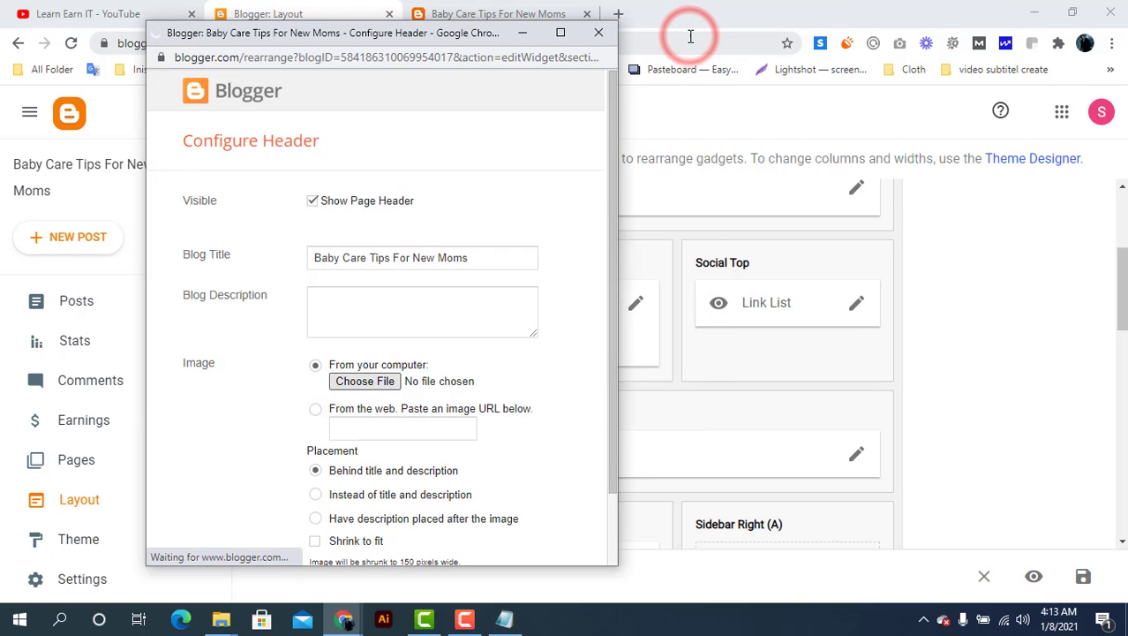
click(598, 33)
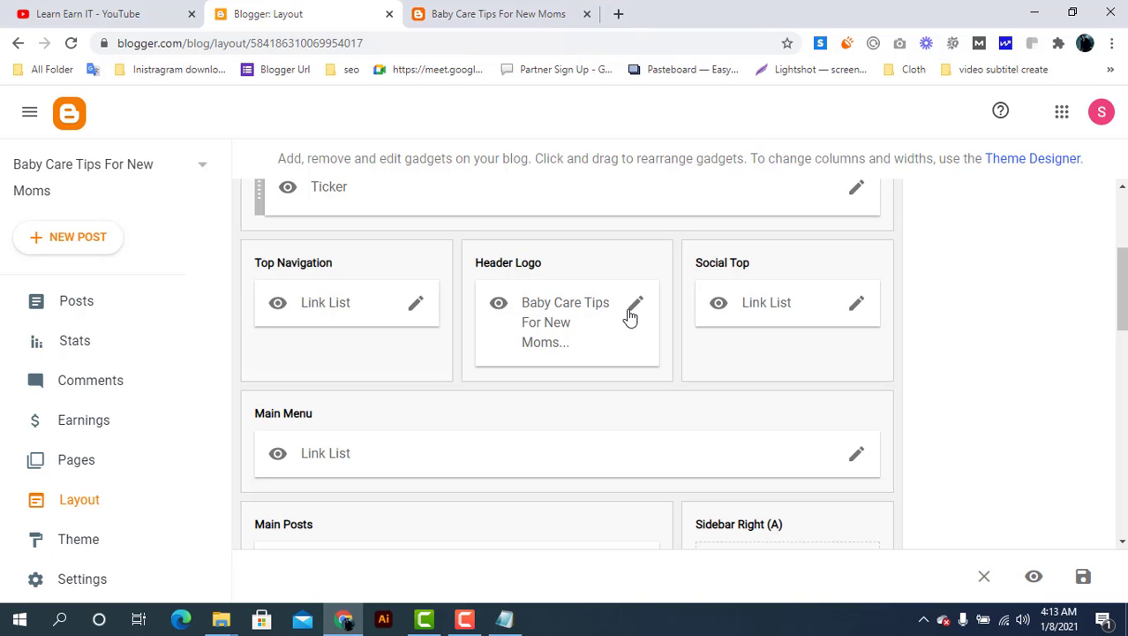
Upload agency-logo from Documents as the header image and save the Header Logo gadget
click(632, 309)
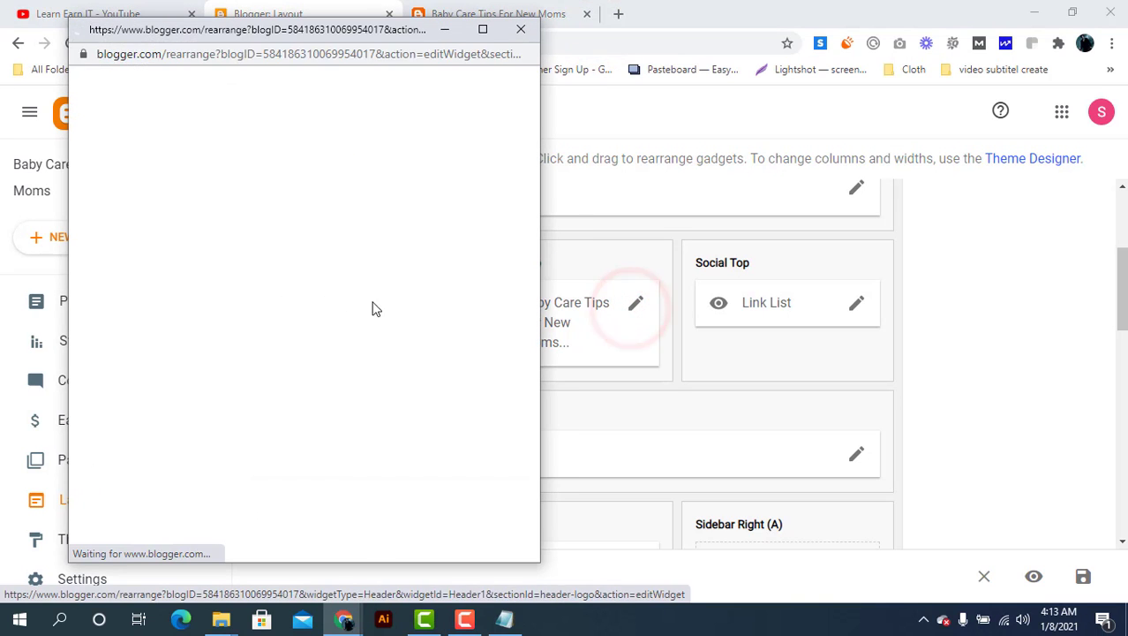
click(279, 378)
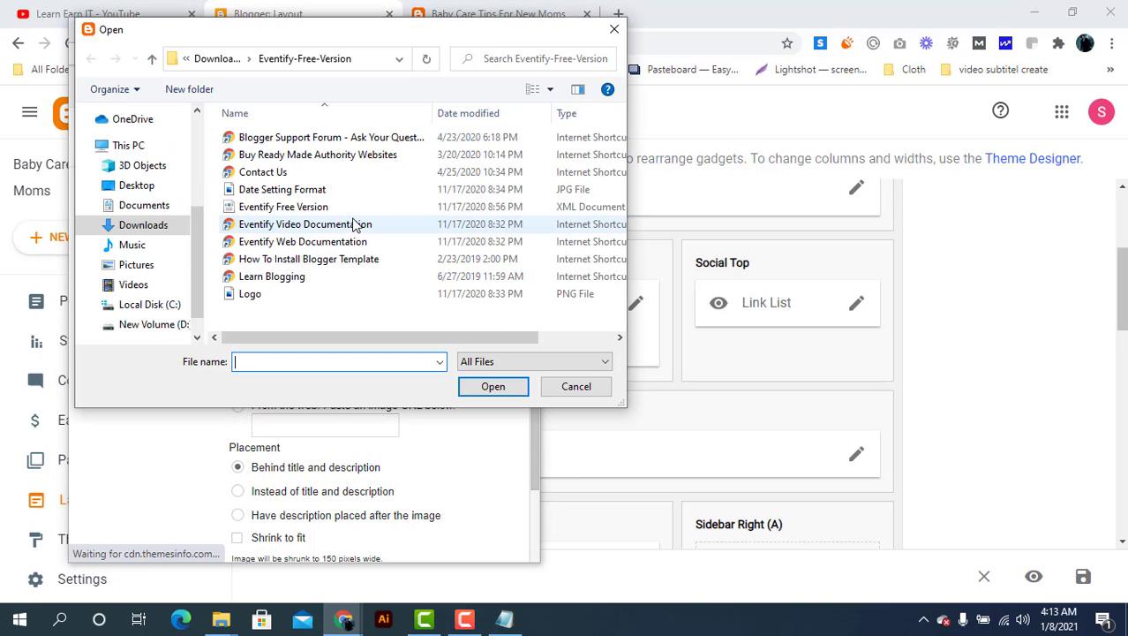
click(143, 207)
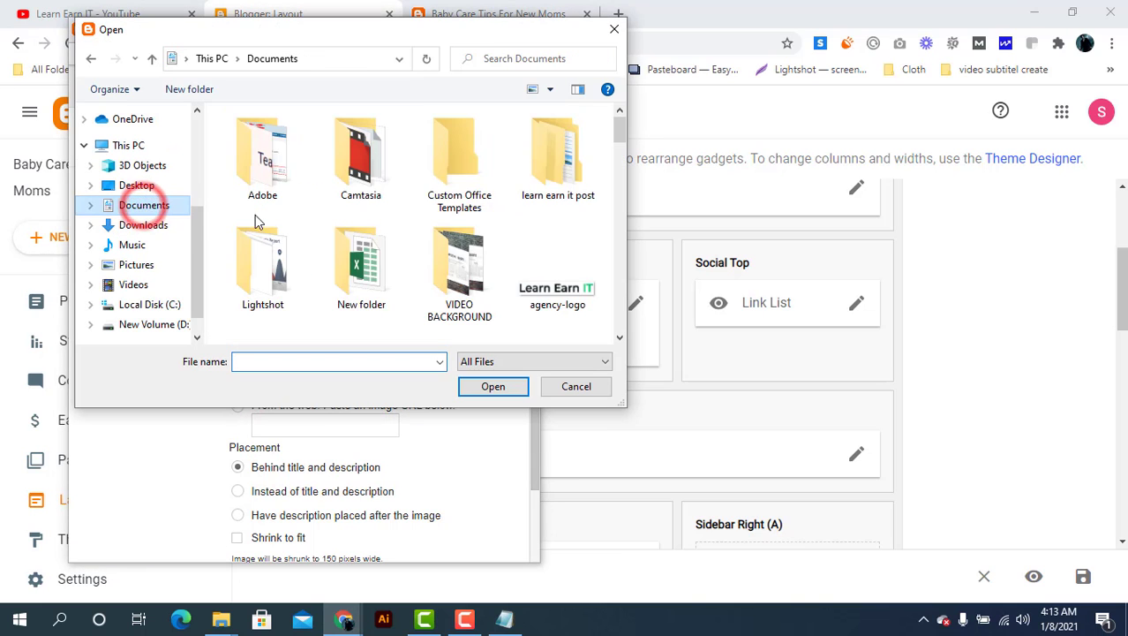
double_click(540, 283)
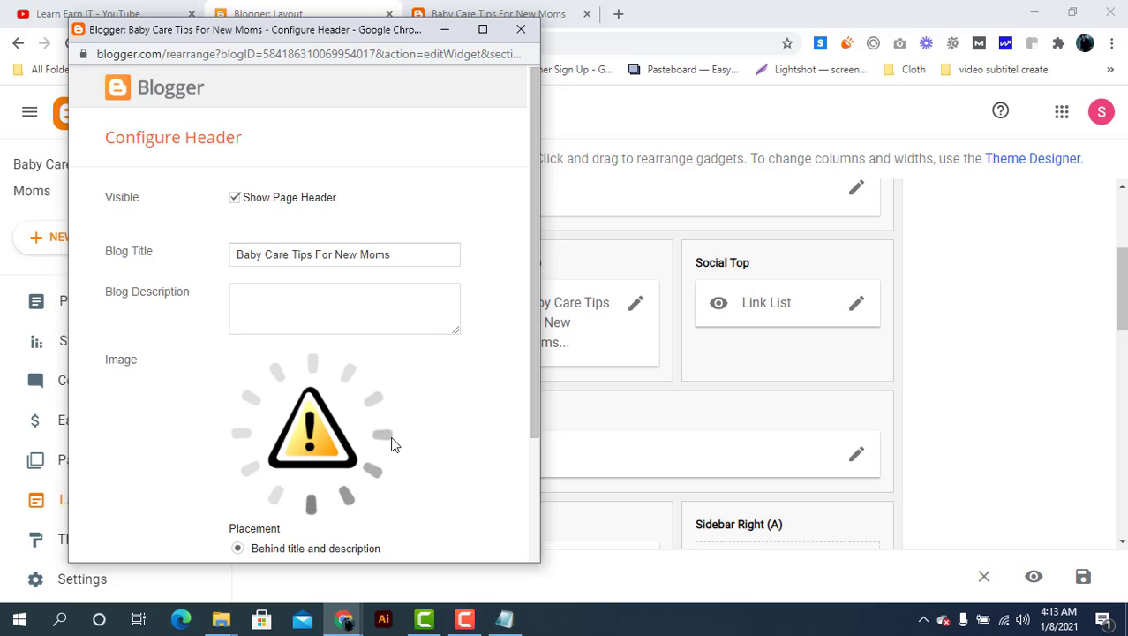
scroll(394, 446, down, 1)
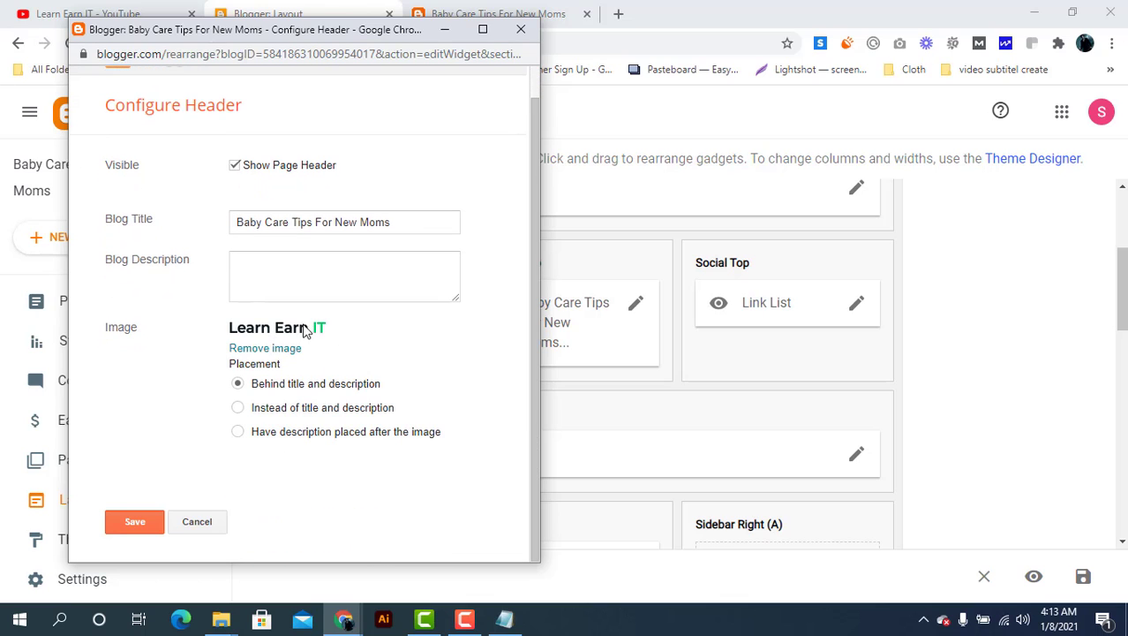
click(144, 521)
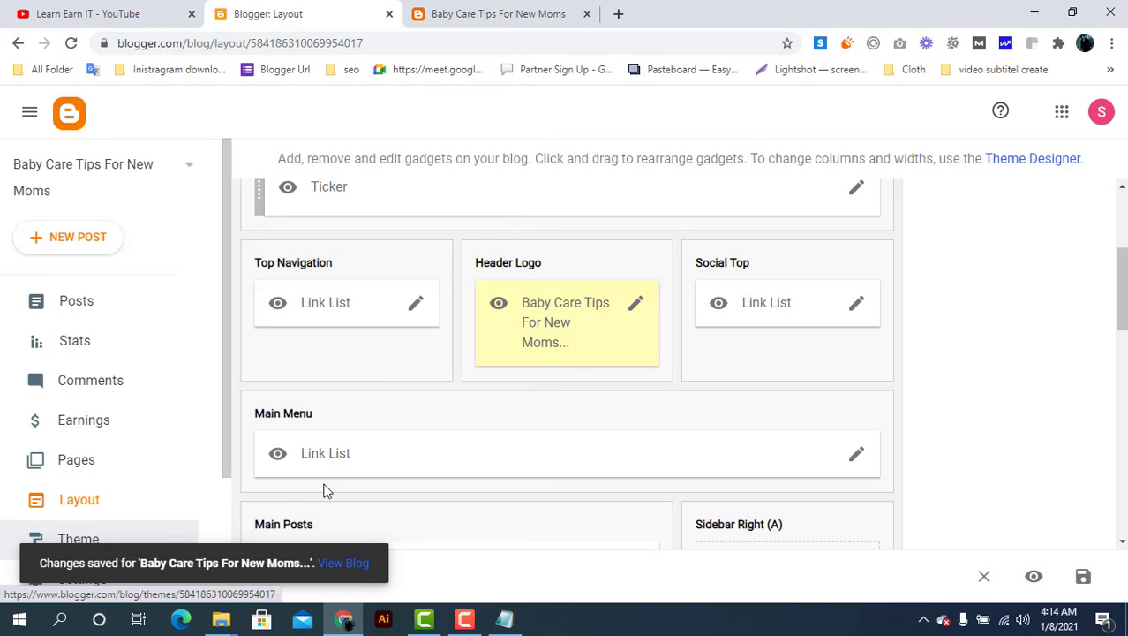
Reload the live blog to preview the new header image, then return to Layout
click(468, 12)
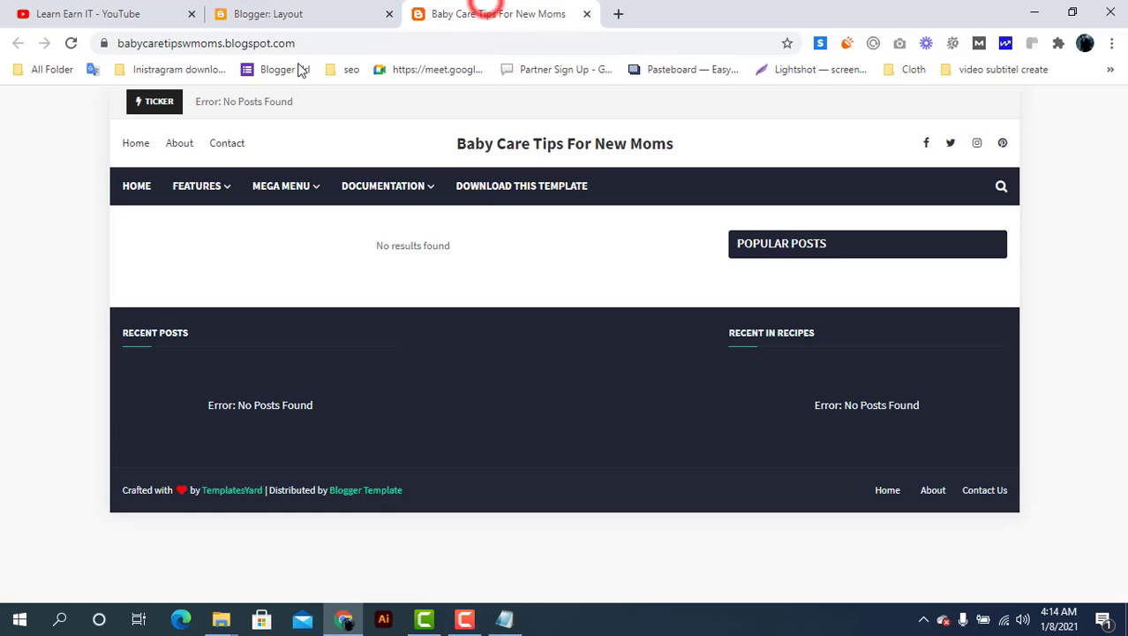
click(70, 44)
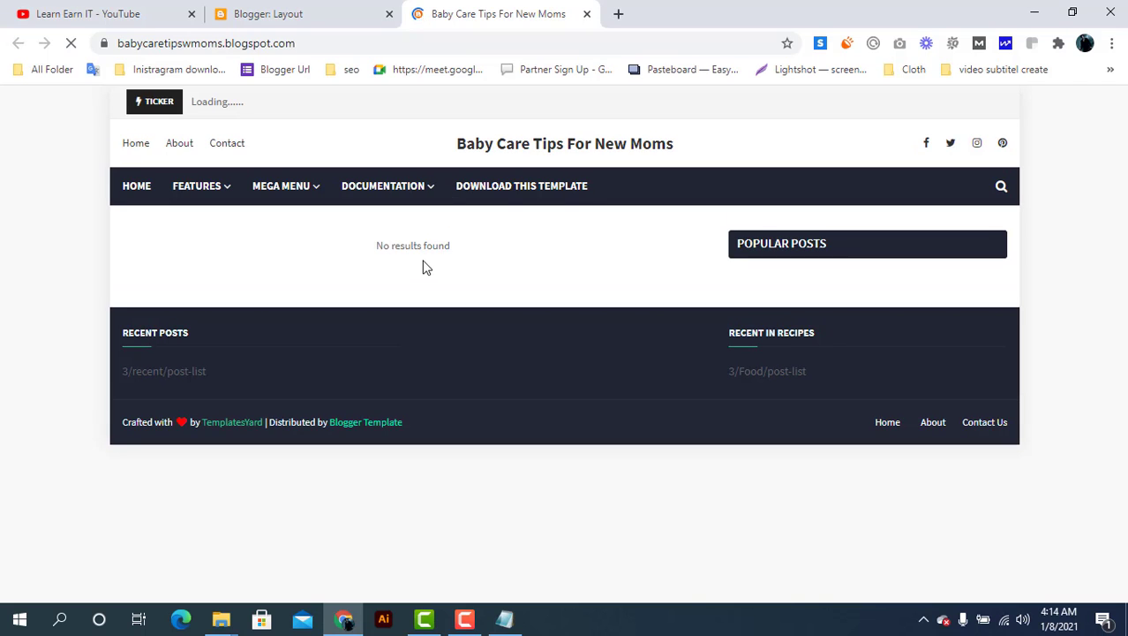
click(305, 11)
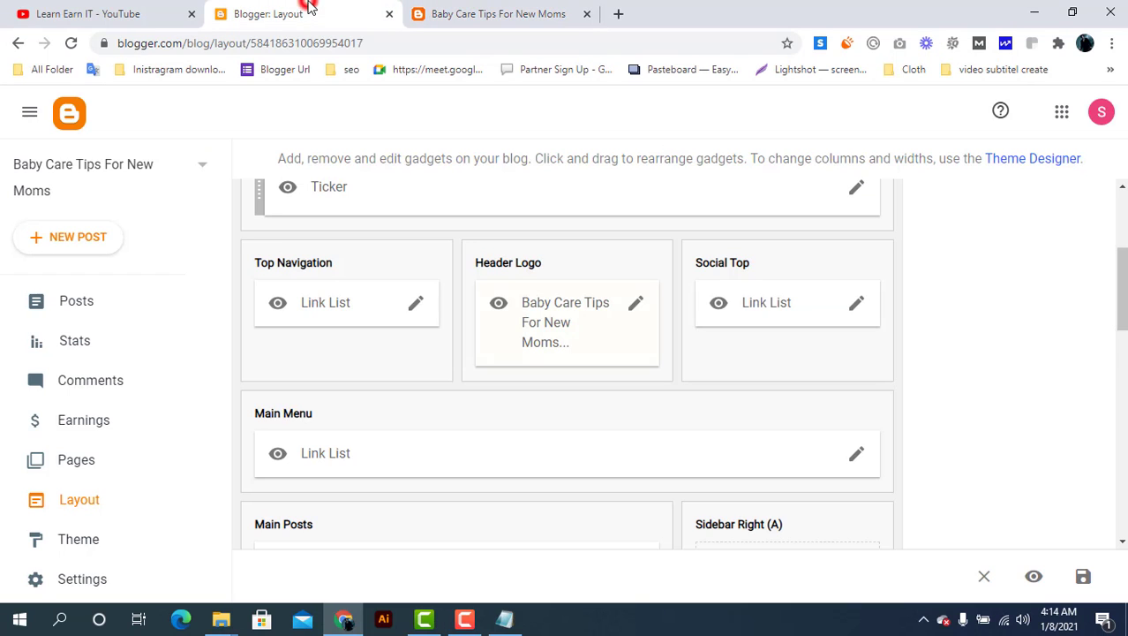
Set the Header Logo to 'Instead of title and description' with Show Page Header on, and save
click(637, 303)
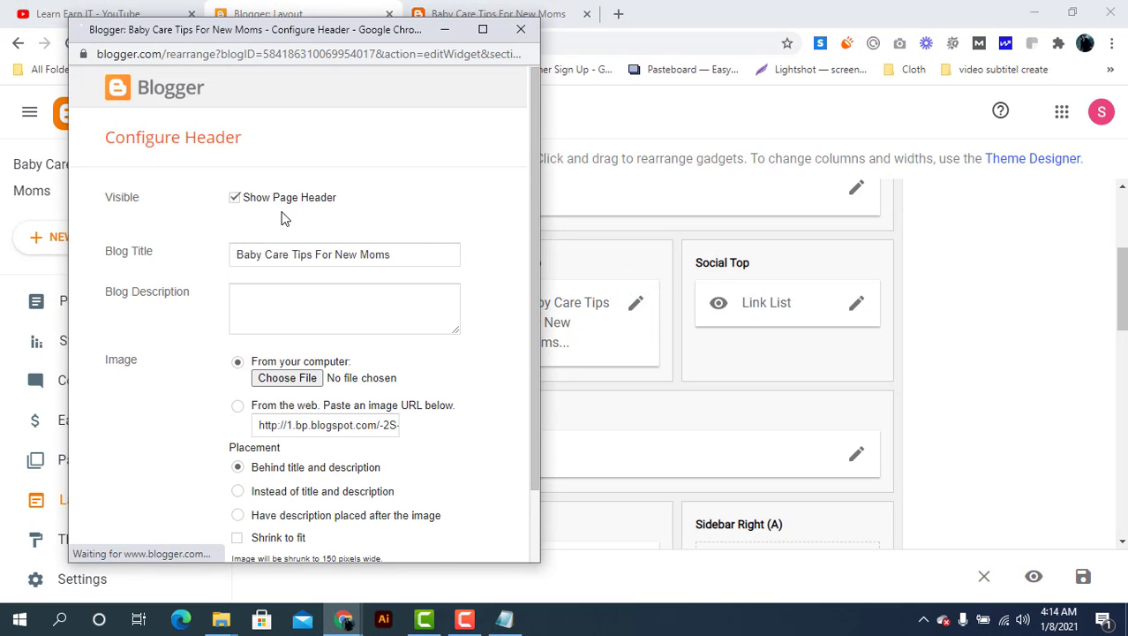
click(234, 200)
scroll(212, 433, down, 1)
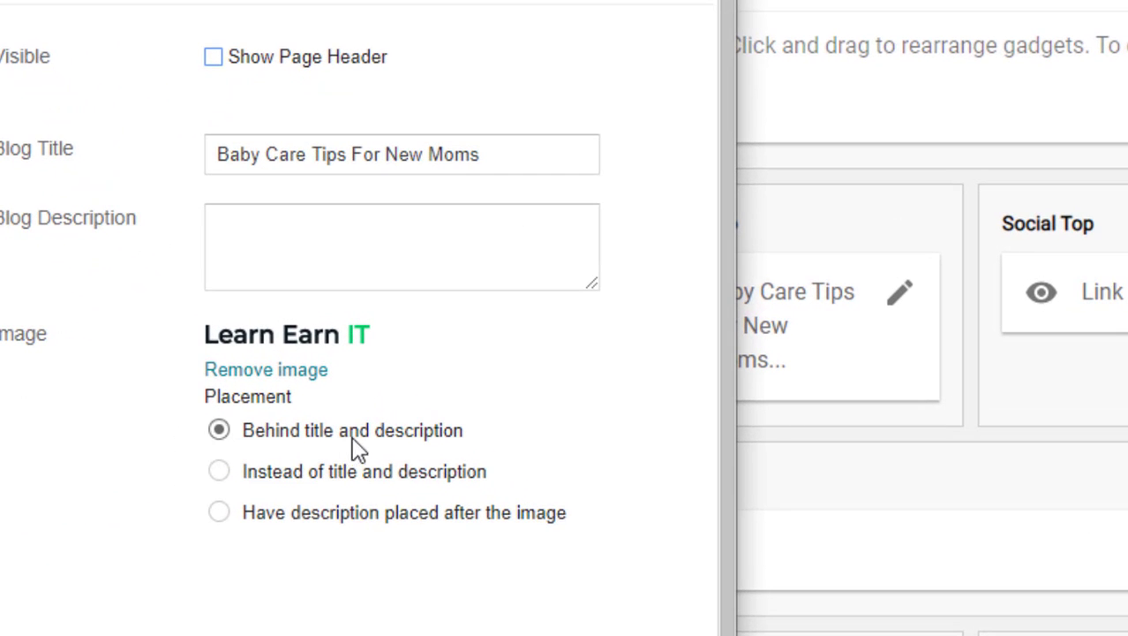
click(218, 472)
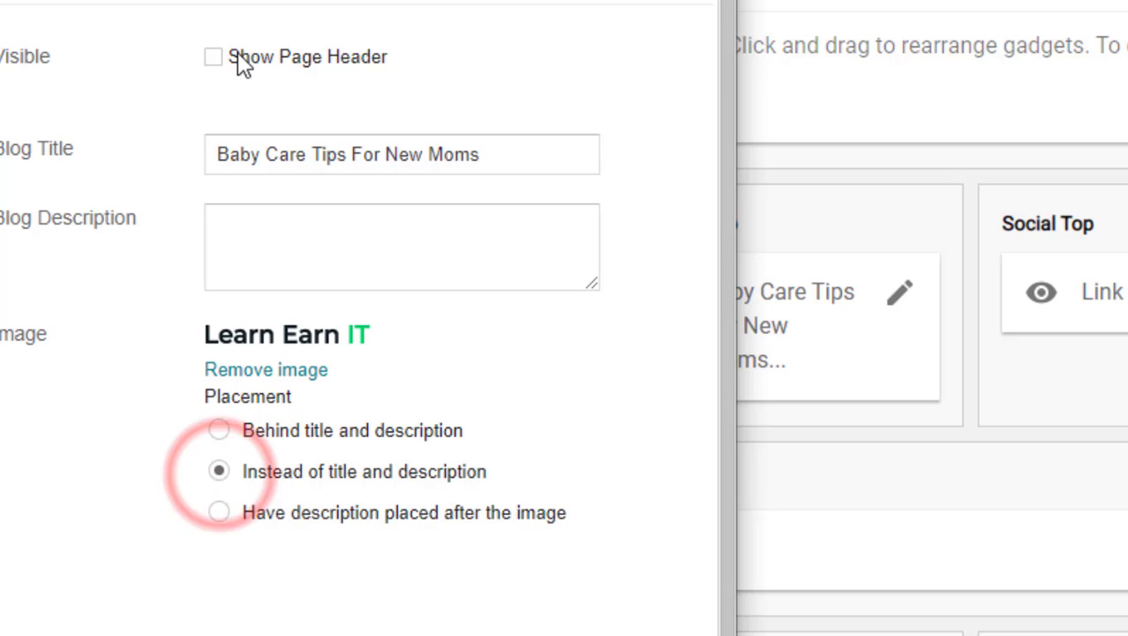
click(213, 58)
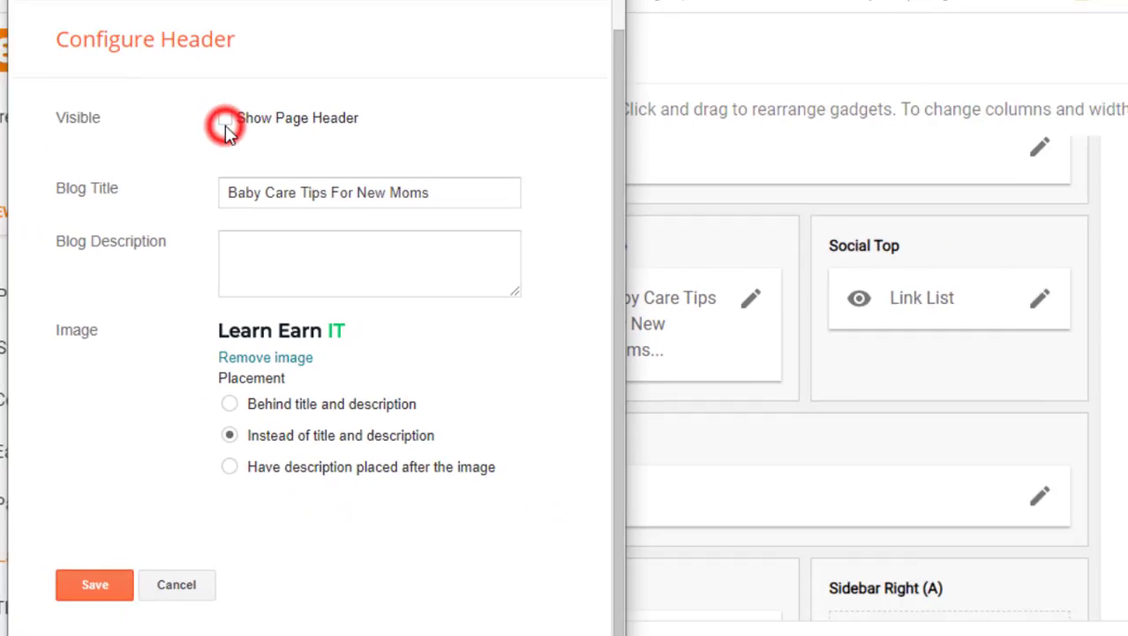
click(226, 121)
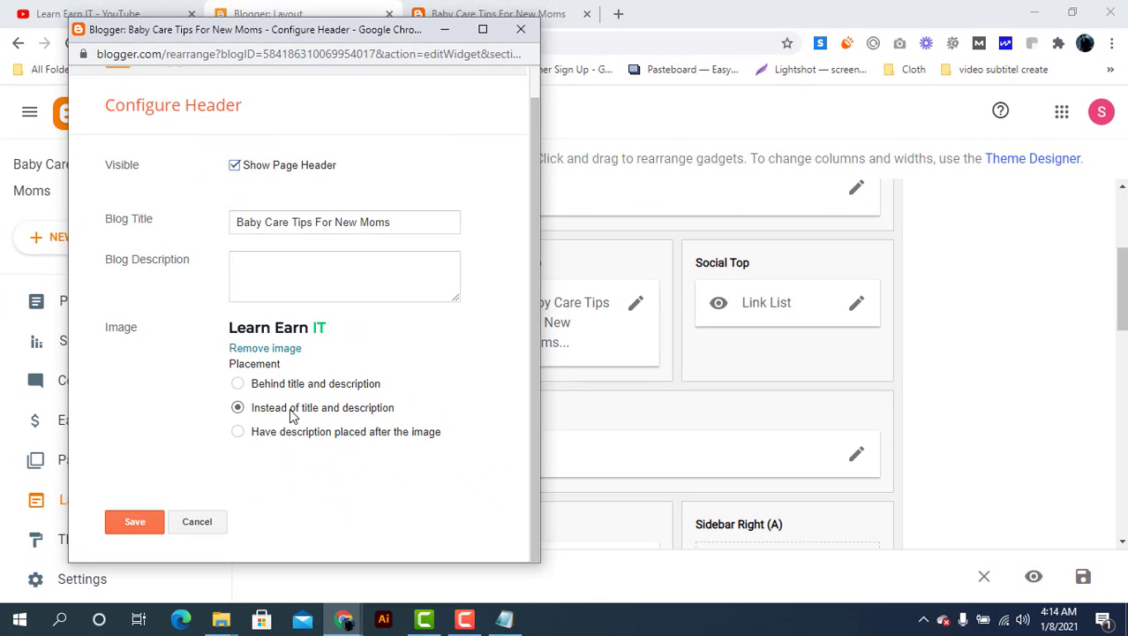
click(139, 523)
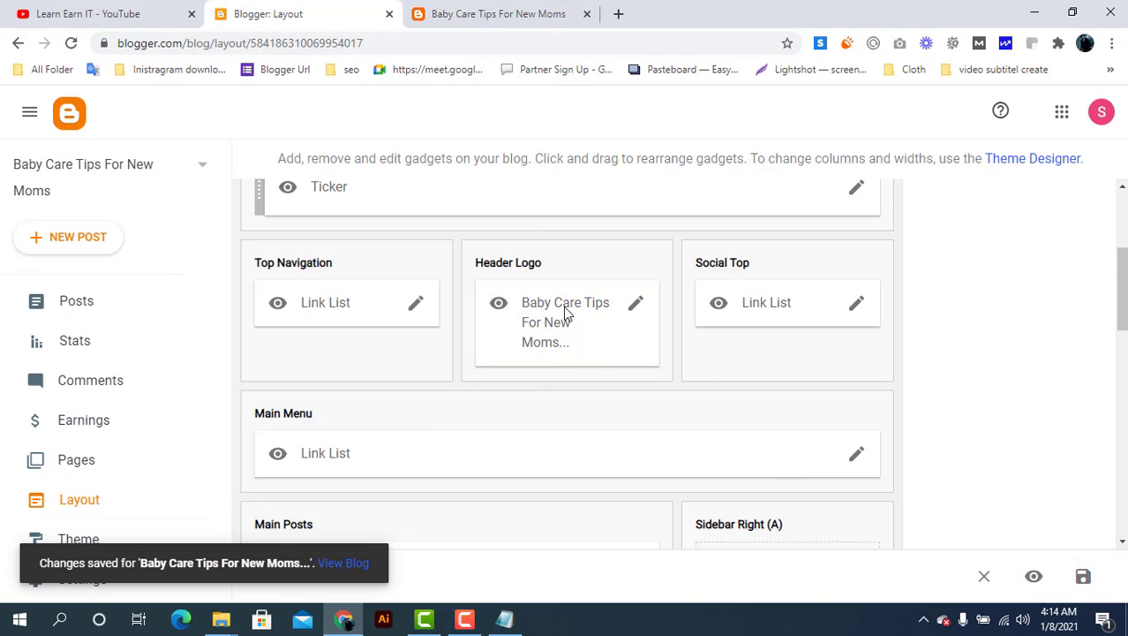
click(464, 12)
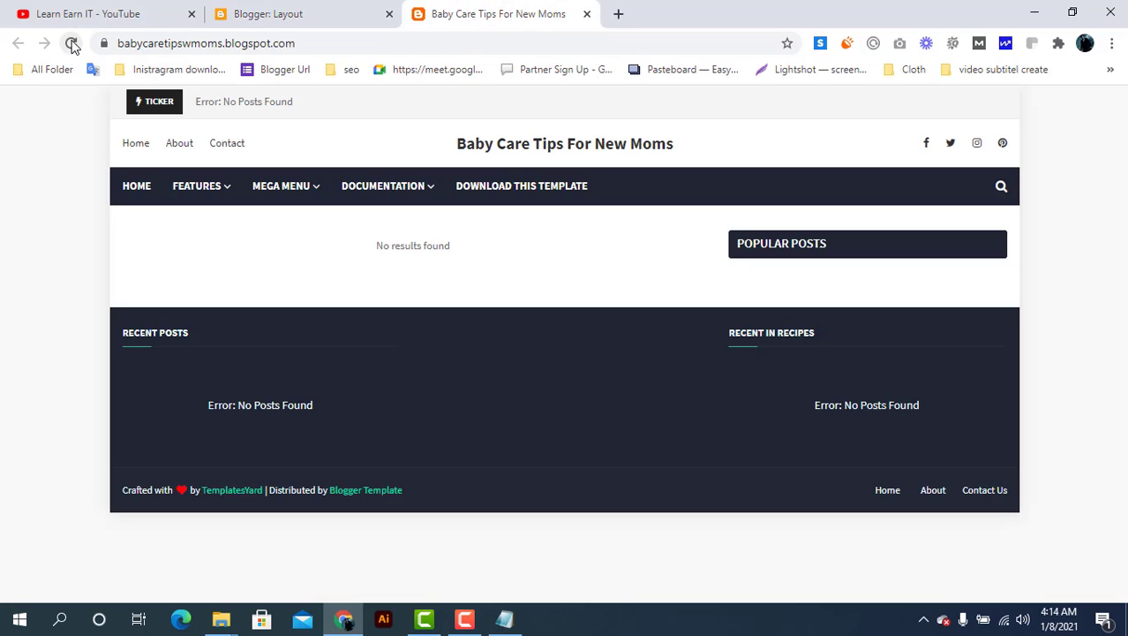
click(72, 43)
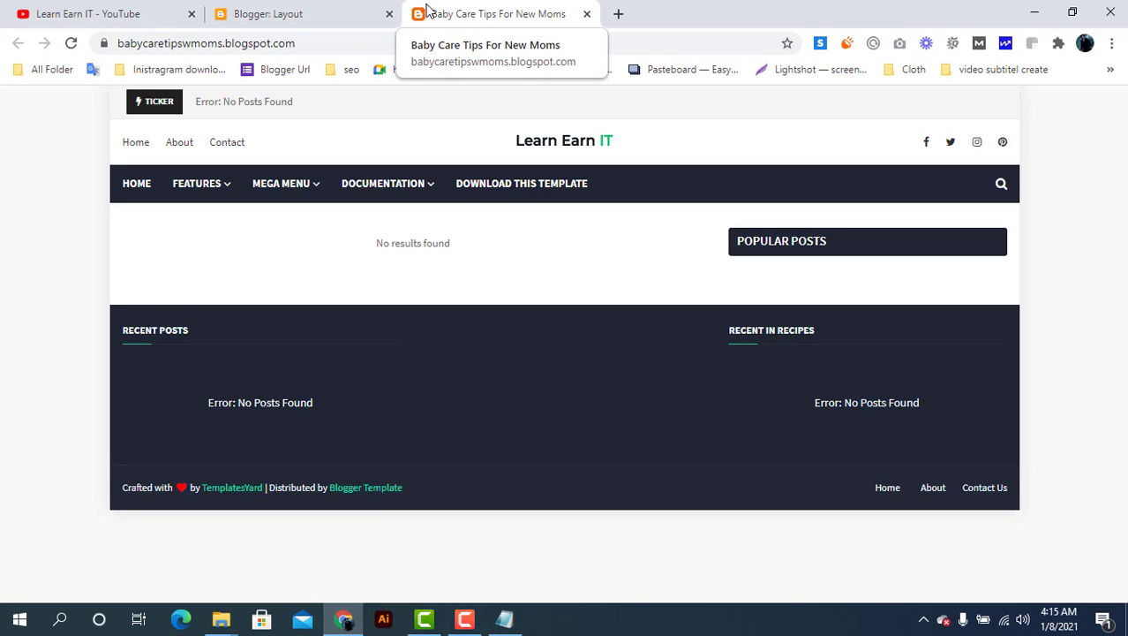
click(322, 11)
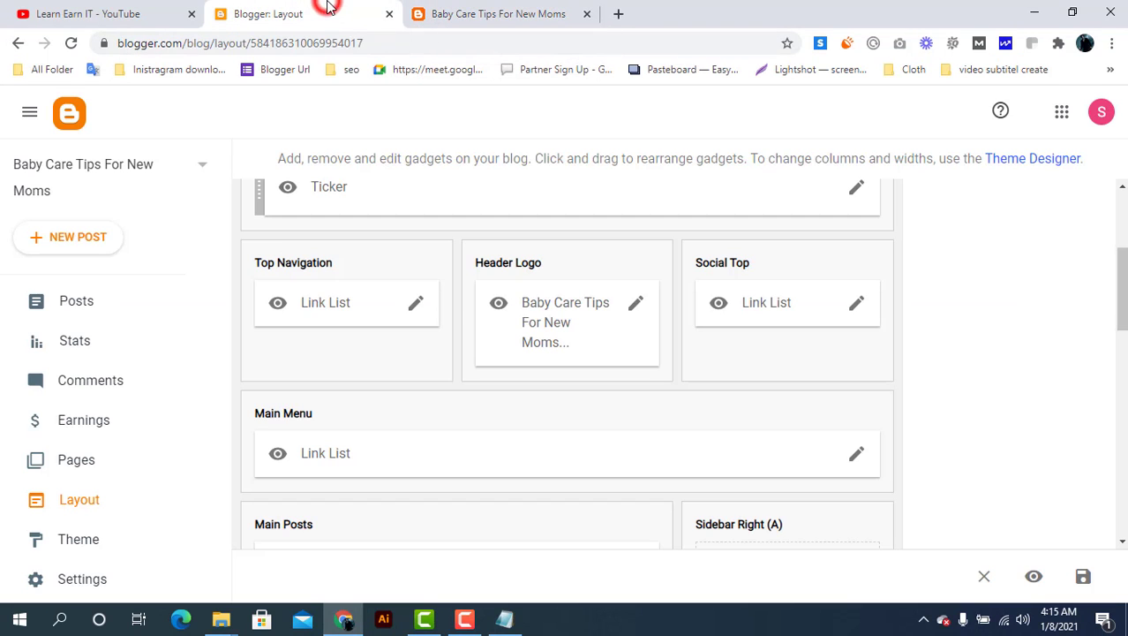
scroll(210, 397, down, 2)
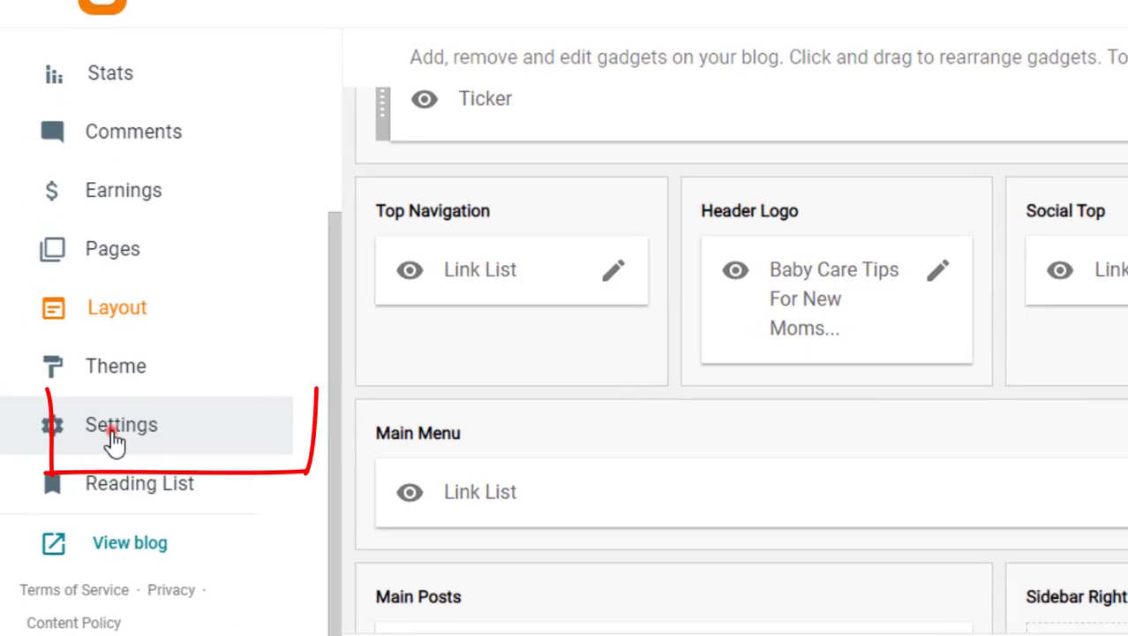
Open Settings and scroll through the Basic section showing title, language and the Favicon link
click(115, 442)
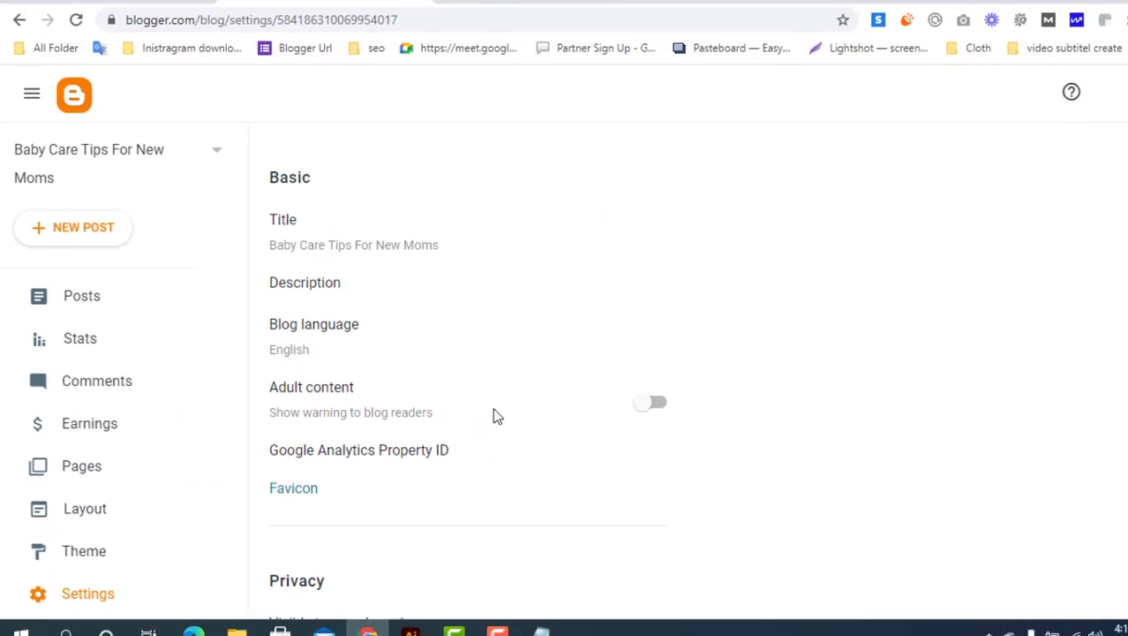
scroll(497, 416, down, 3)
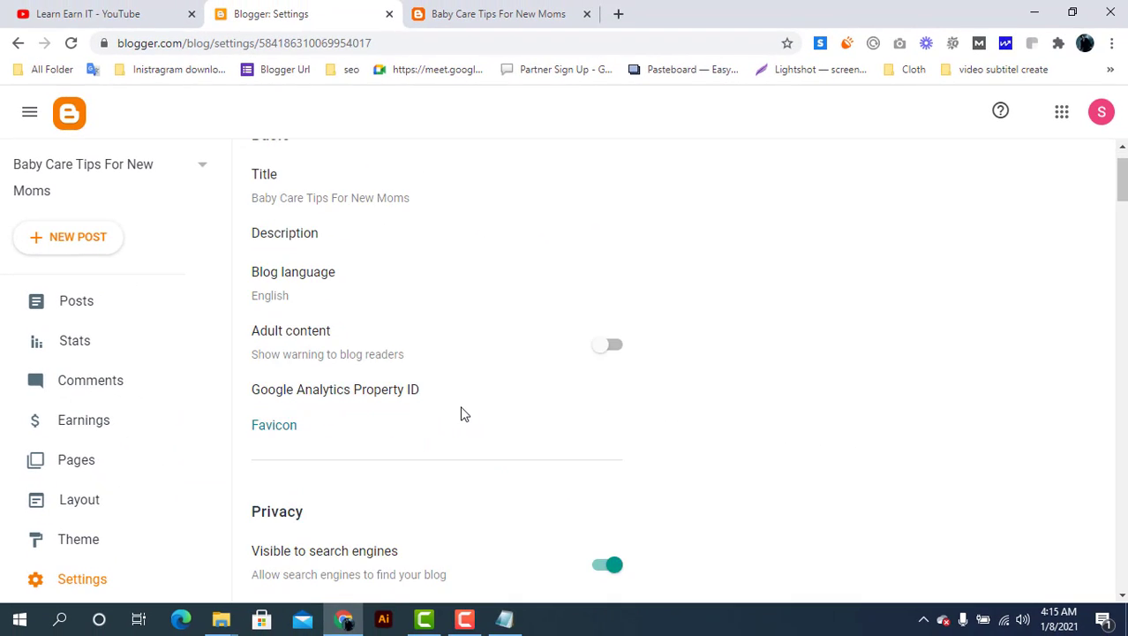
scroll(464, 414, down, 15)
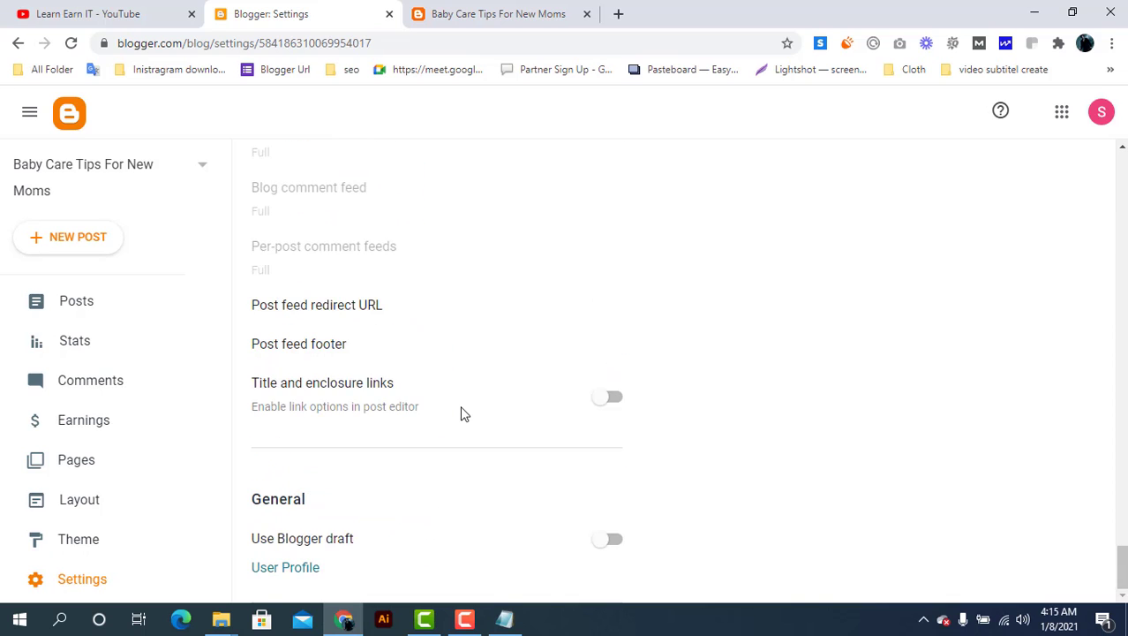
scroll(464, 414, up, 15)
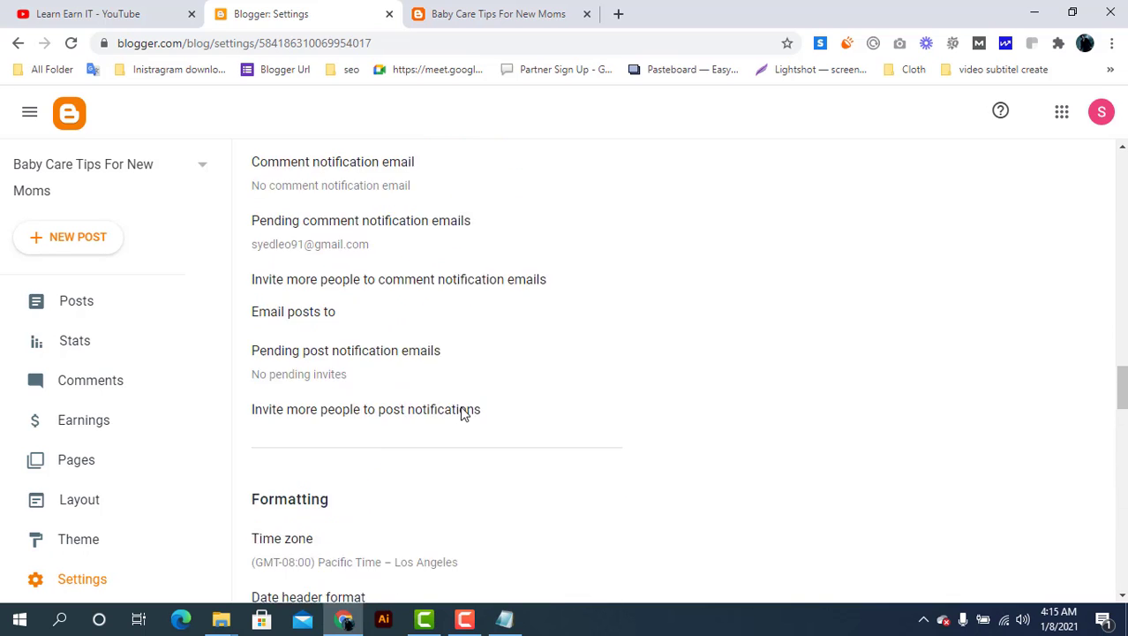
scroll(463, 414, up, 10)
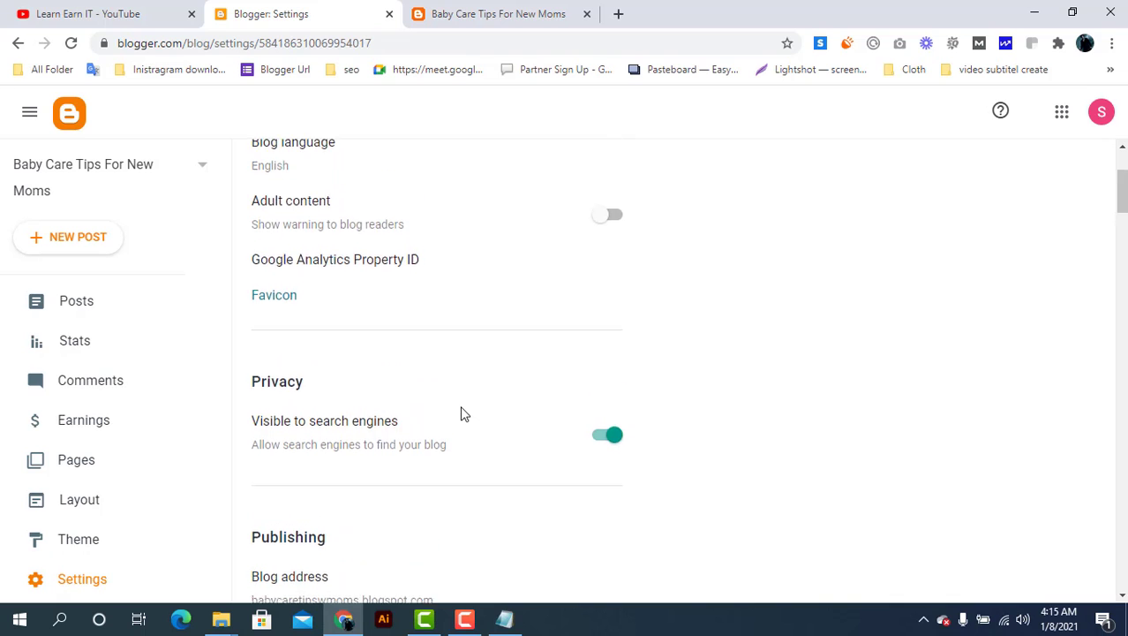
scroll(461, 412, up, 1)
scroll(357, 291, up, 2)
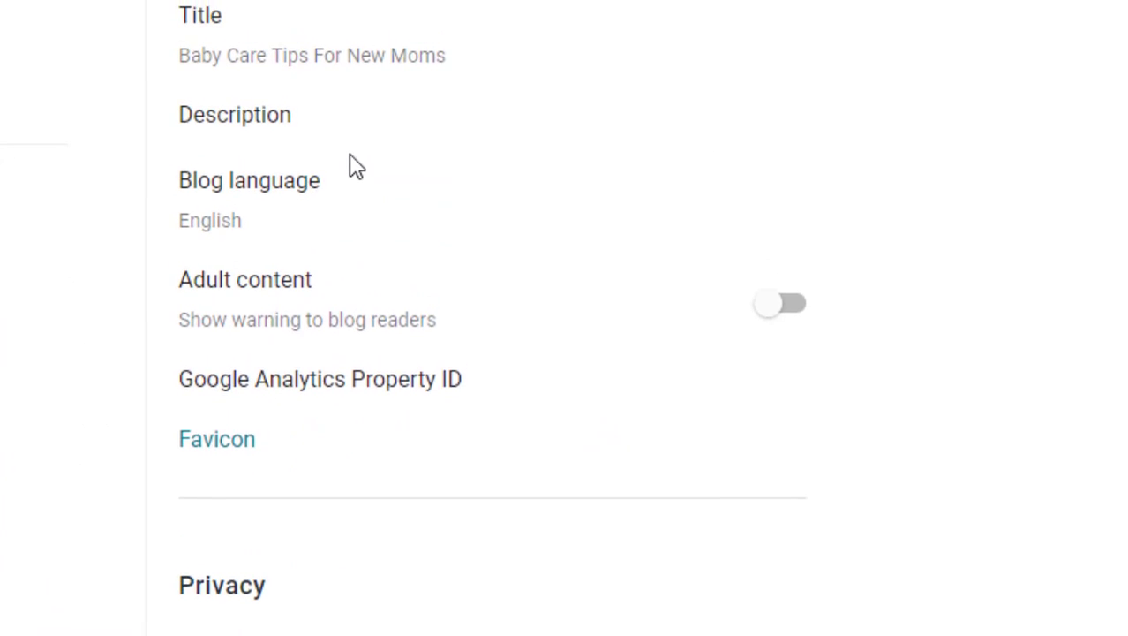
scroll(356, 168, up, 1)
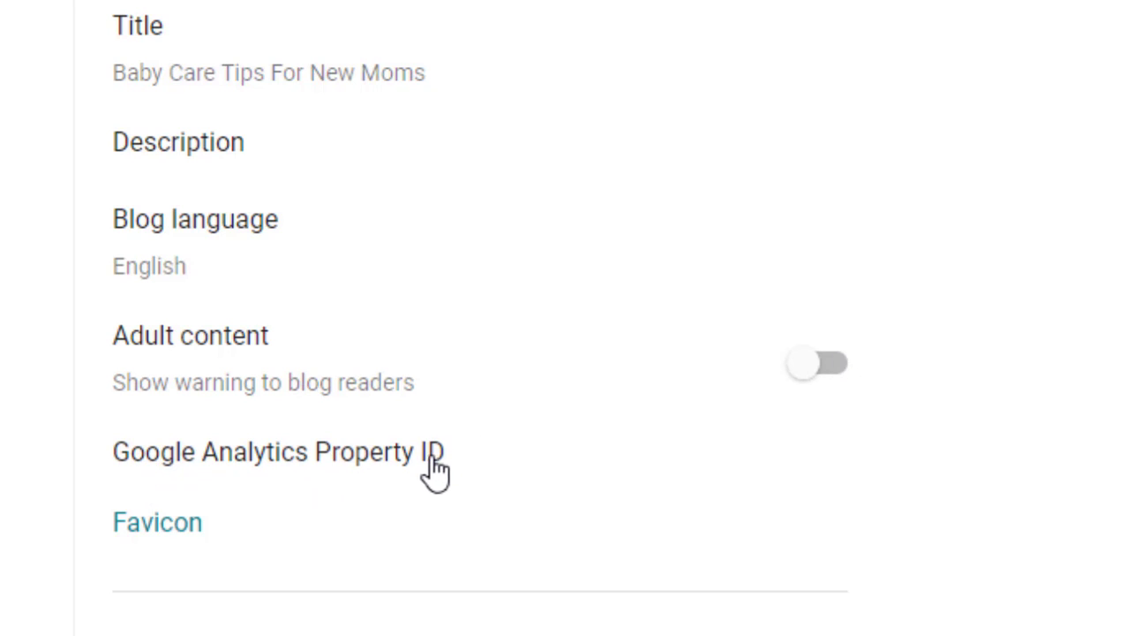
Upload th.png from Documents as the blog's favicon and save it
click(160, 532)
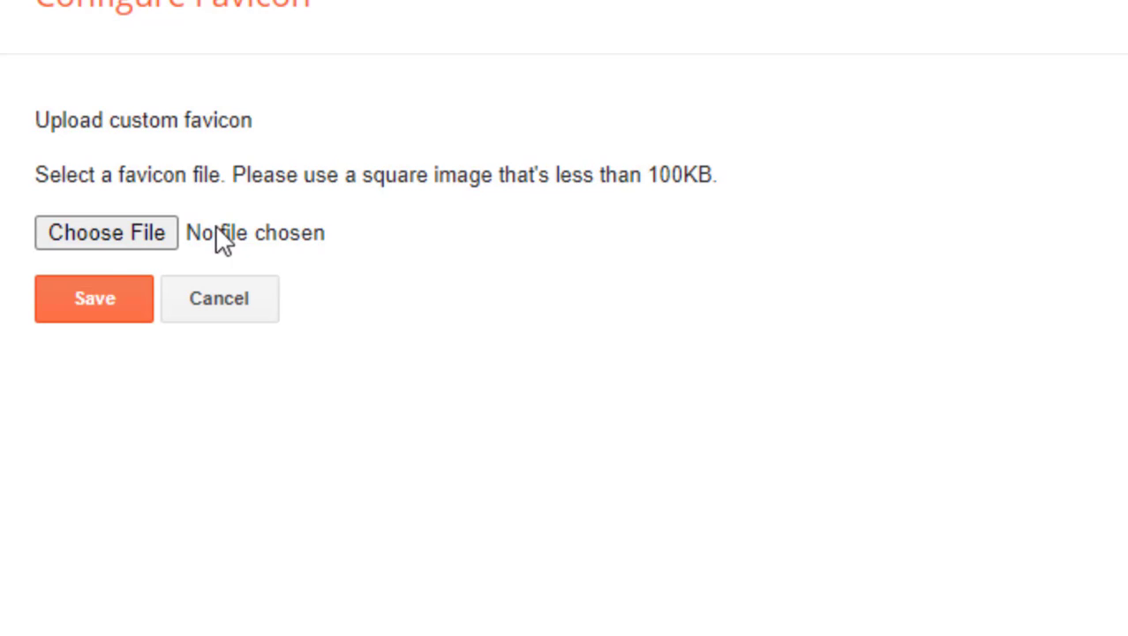
click(130, 234)
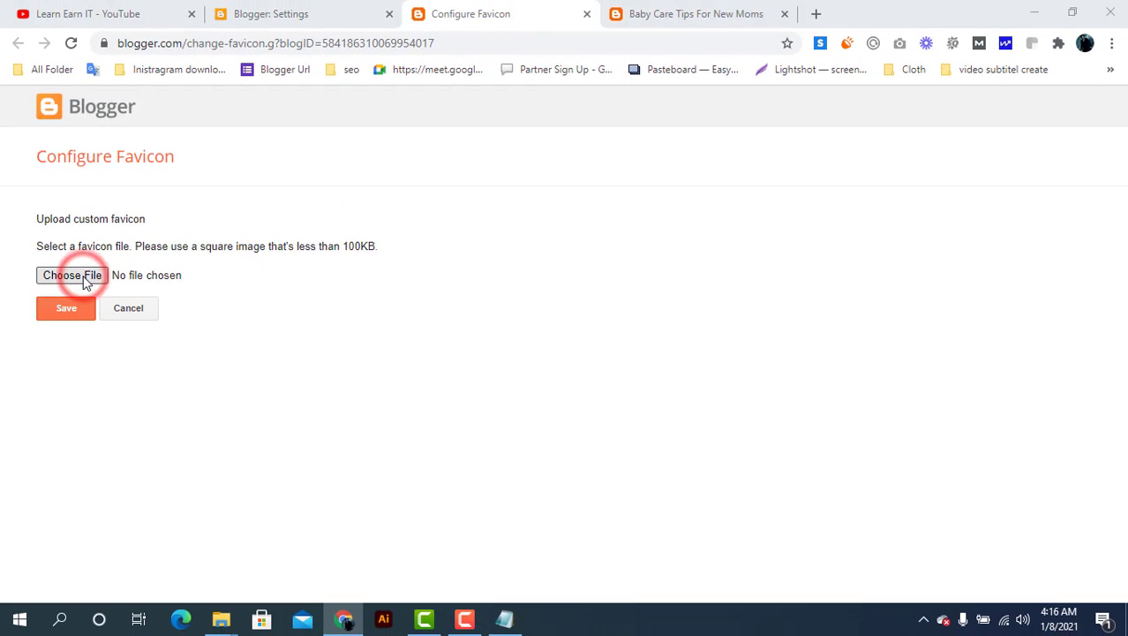
scroll(393, 204, down, 5)
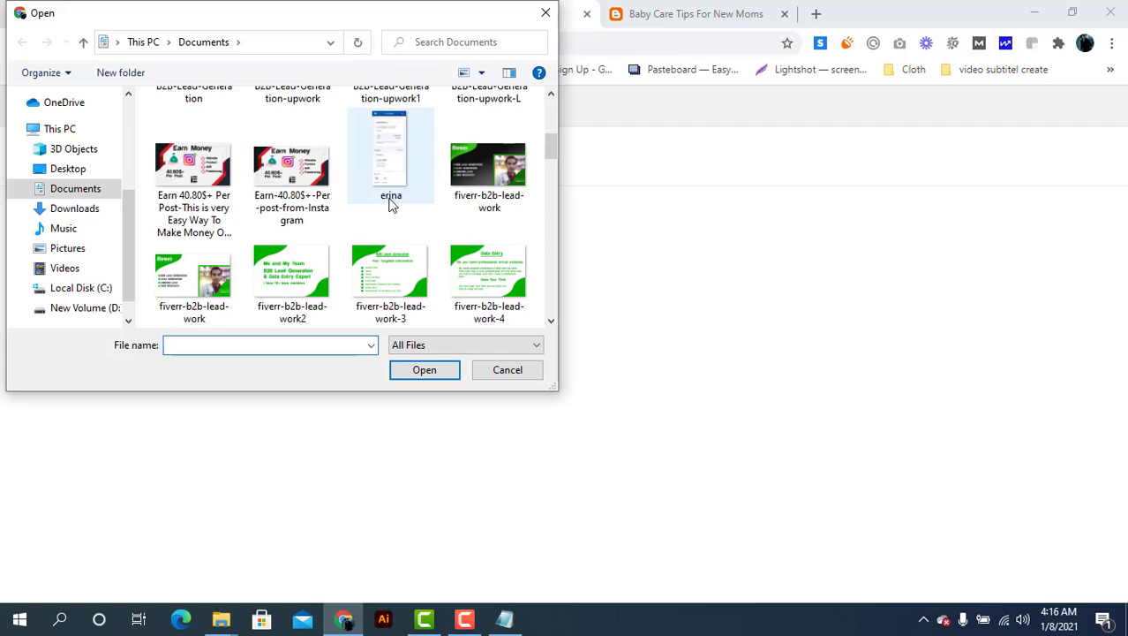
scroll(392, 204, down, 3)
scroll(393, 205, down, 10)
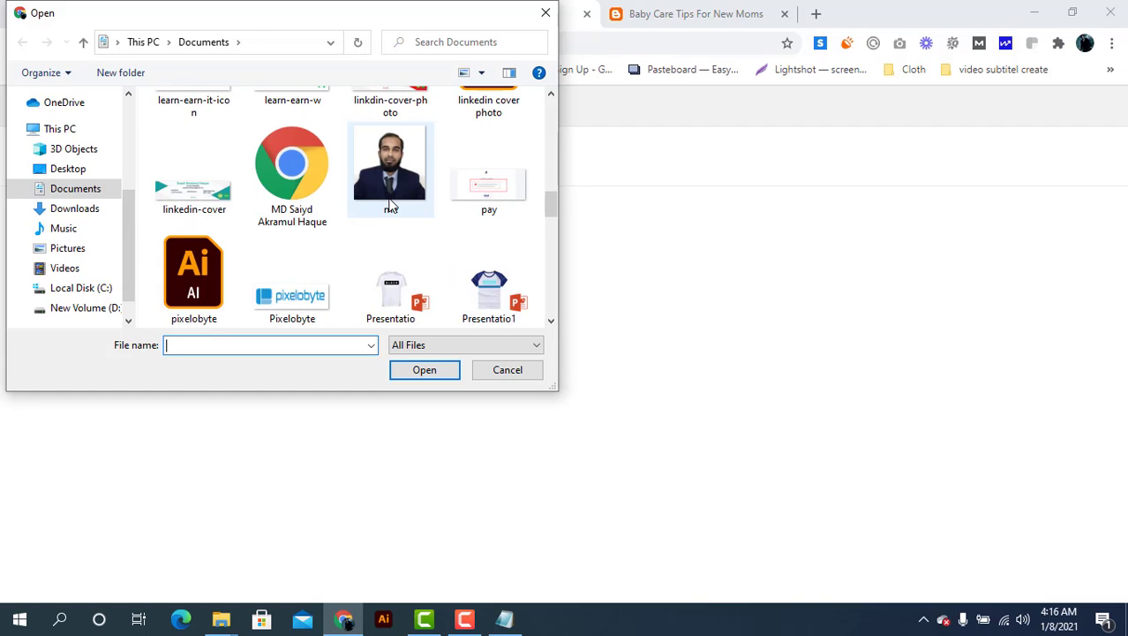
scroll(393, 205, down, 3)
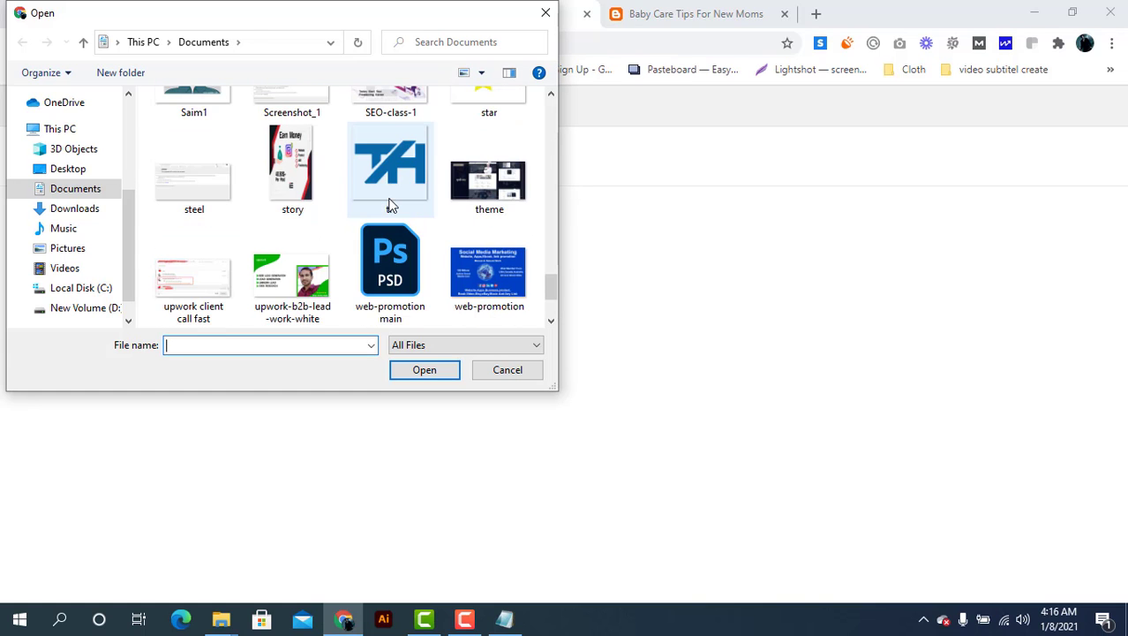
double_click(391, 194)
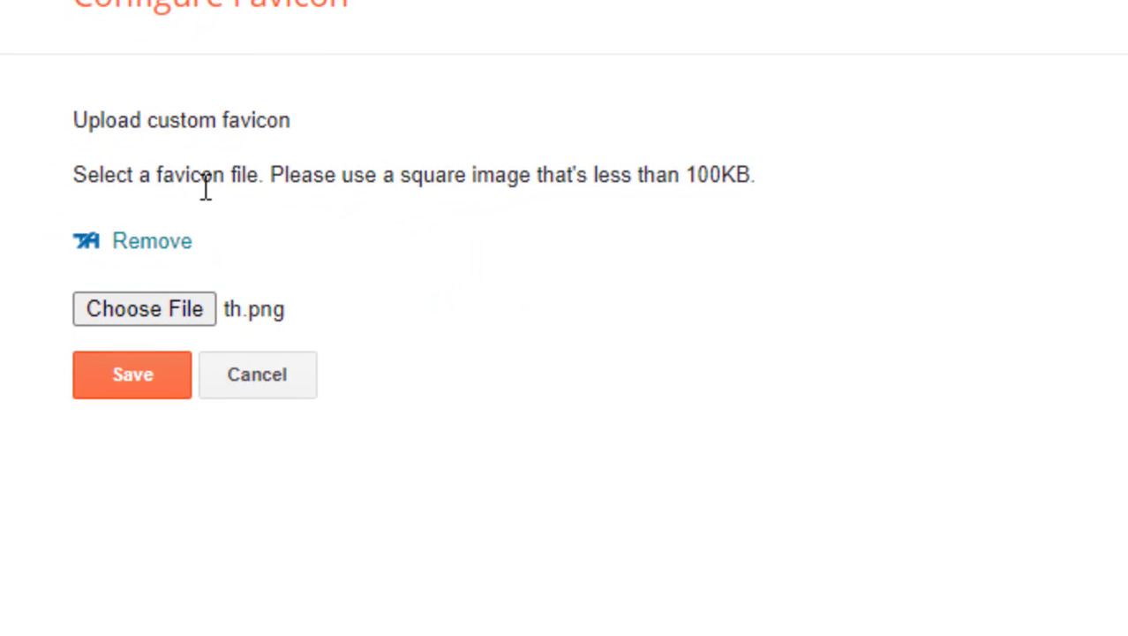
click(112, 381)
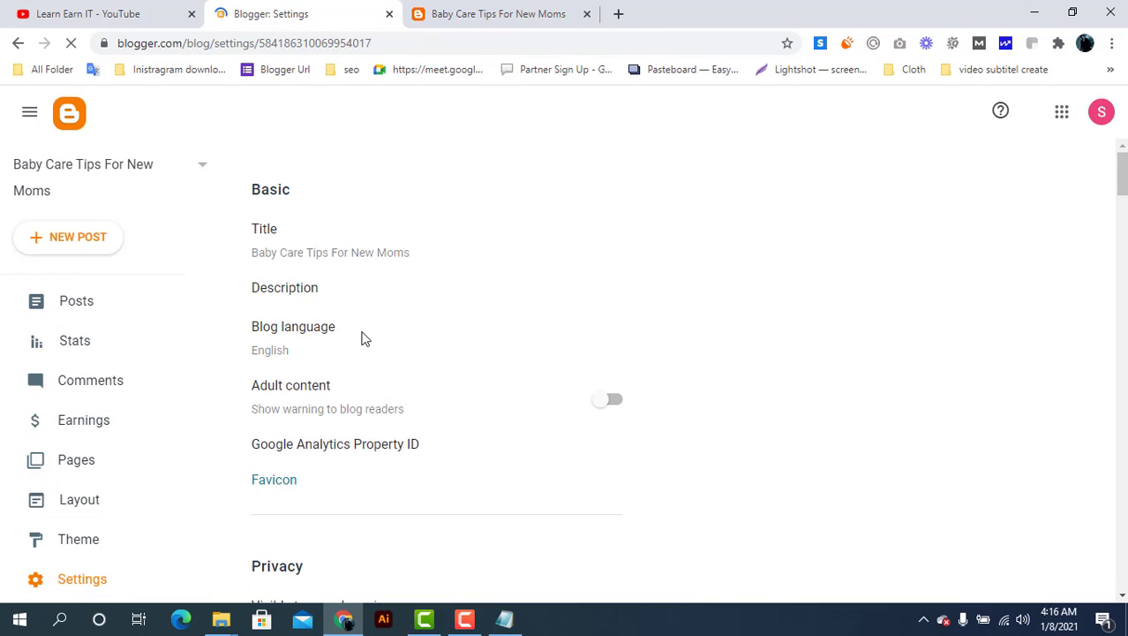
Reload the live blog to show the TH favicon and inspect the footer credit text
click(483, 9)
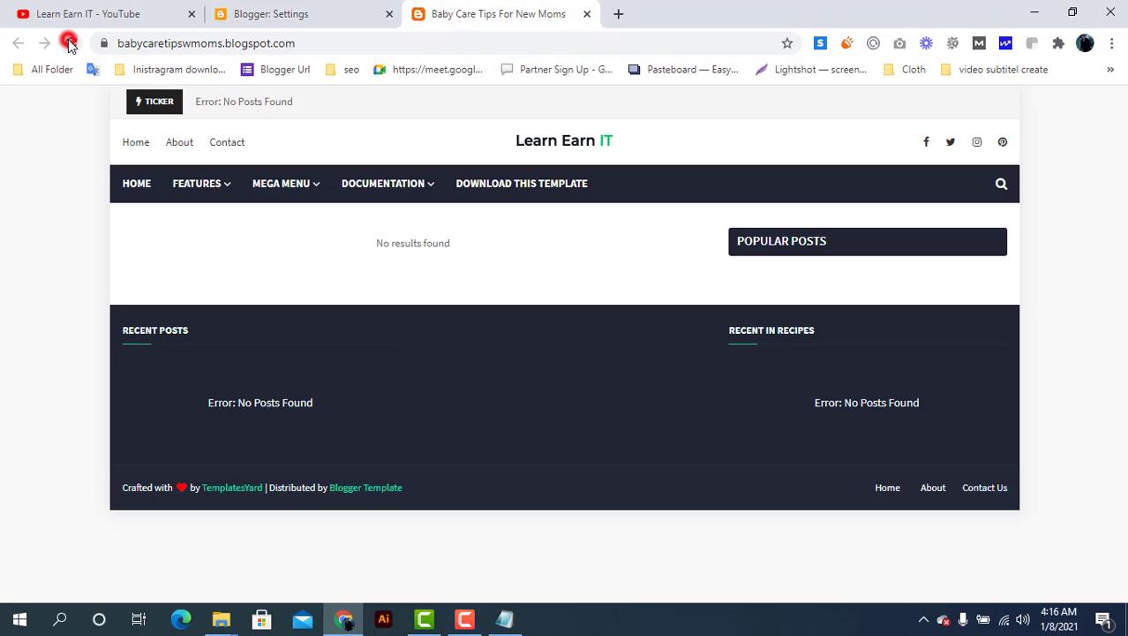
click(69, 43)
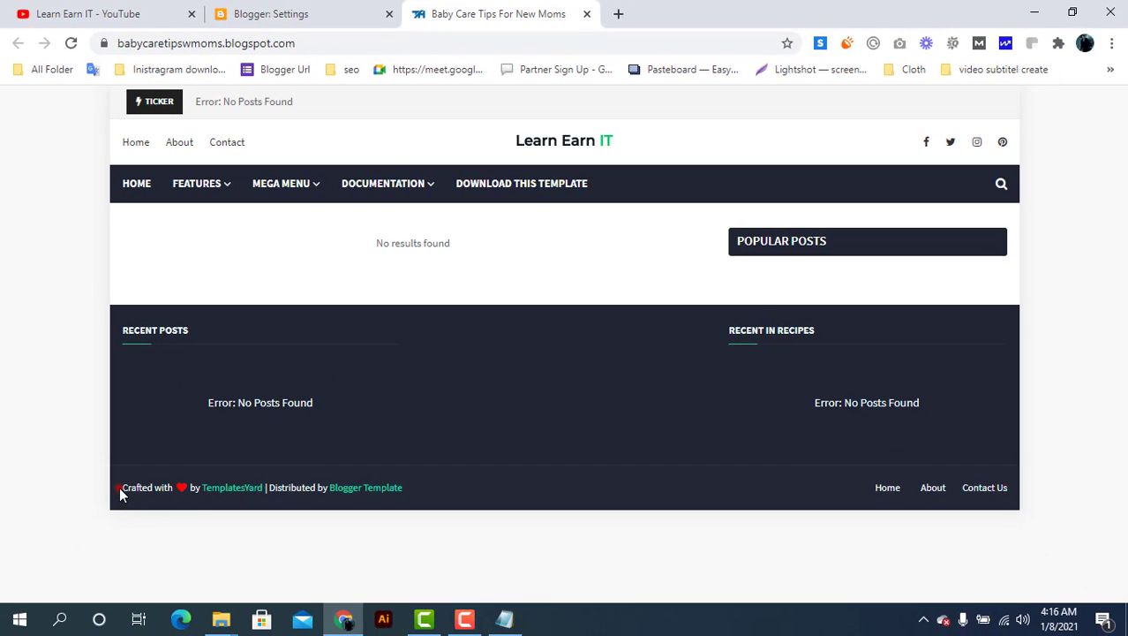
drag(121, 490, 281, 479)
click(412, 469)
Go from Settings to the Theme page and choose Edit HTML from the CUSTOMIZE dropdown
click(430, 493)
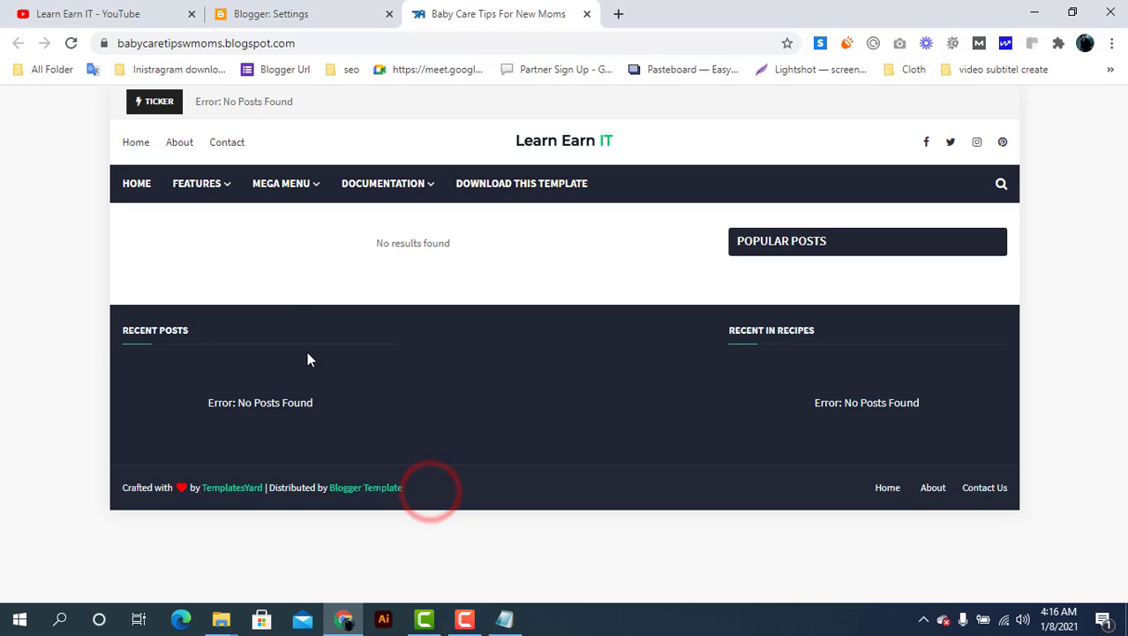
click(301, 13)
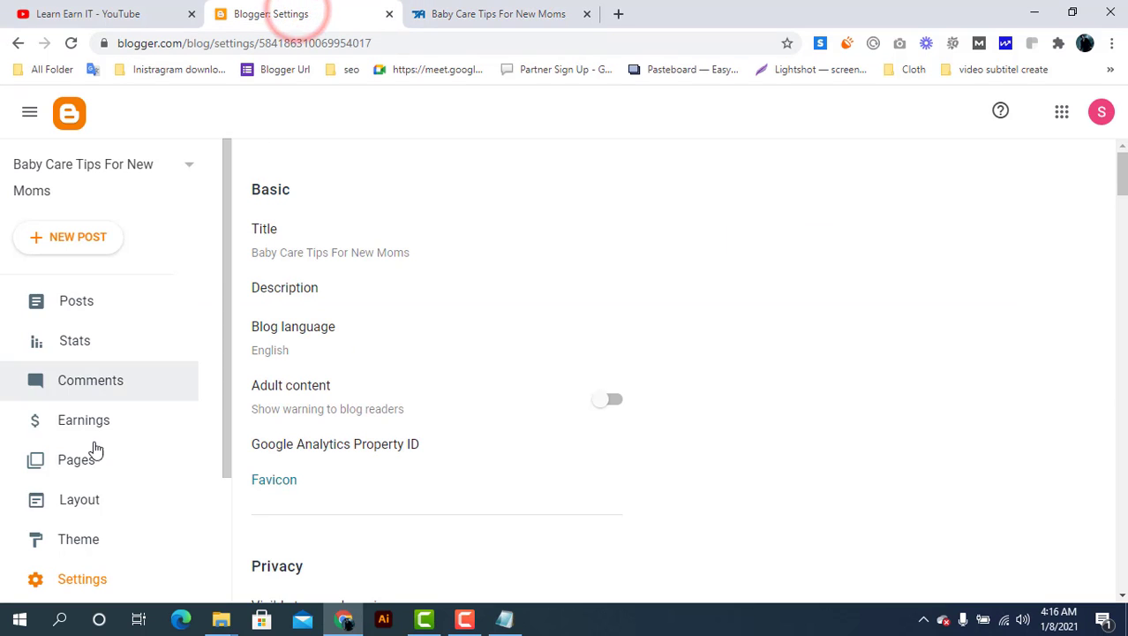
click(88, 537)
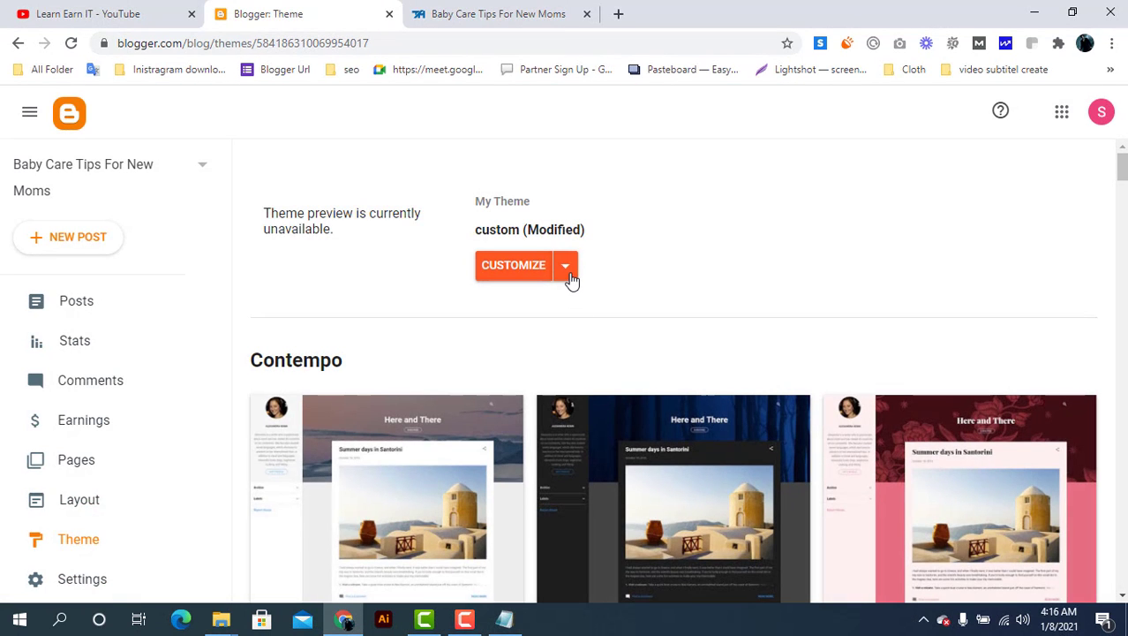
click(567, 272)
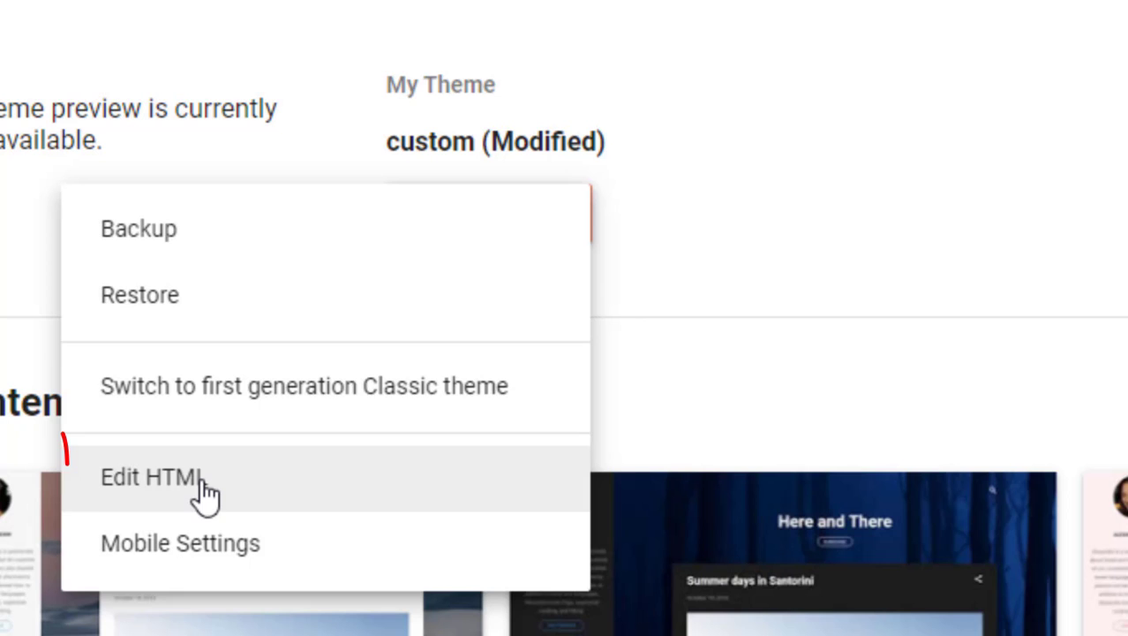
click(205, 493)
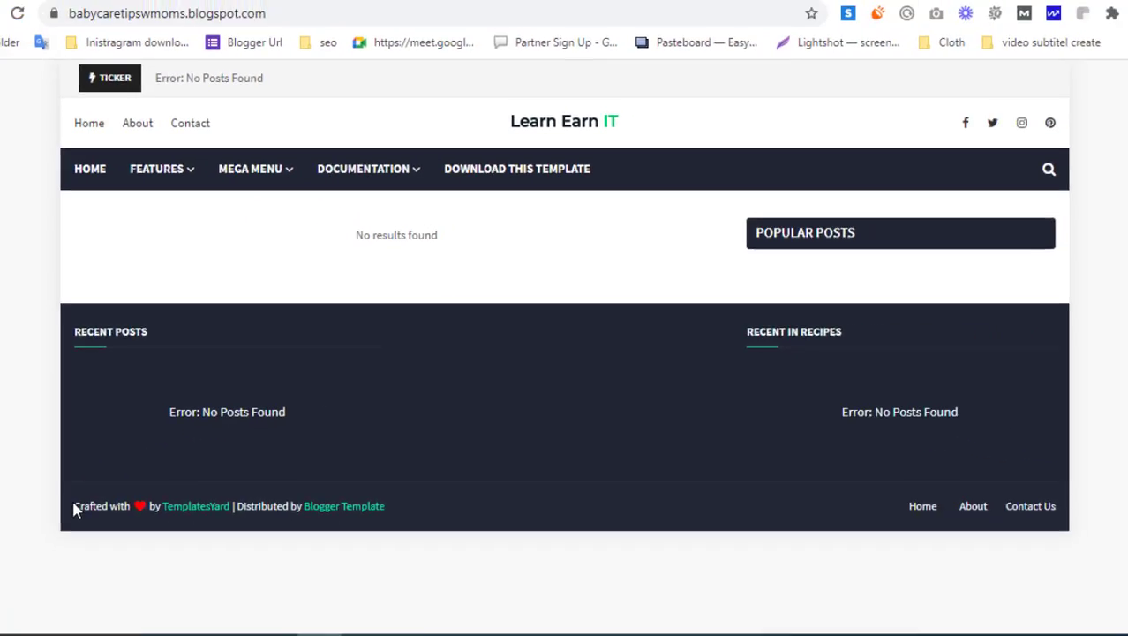
Copy the word 'Crafted' from the live blog's footer credit
drag(119, 486, 139, 487)
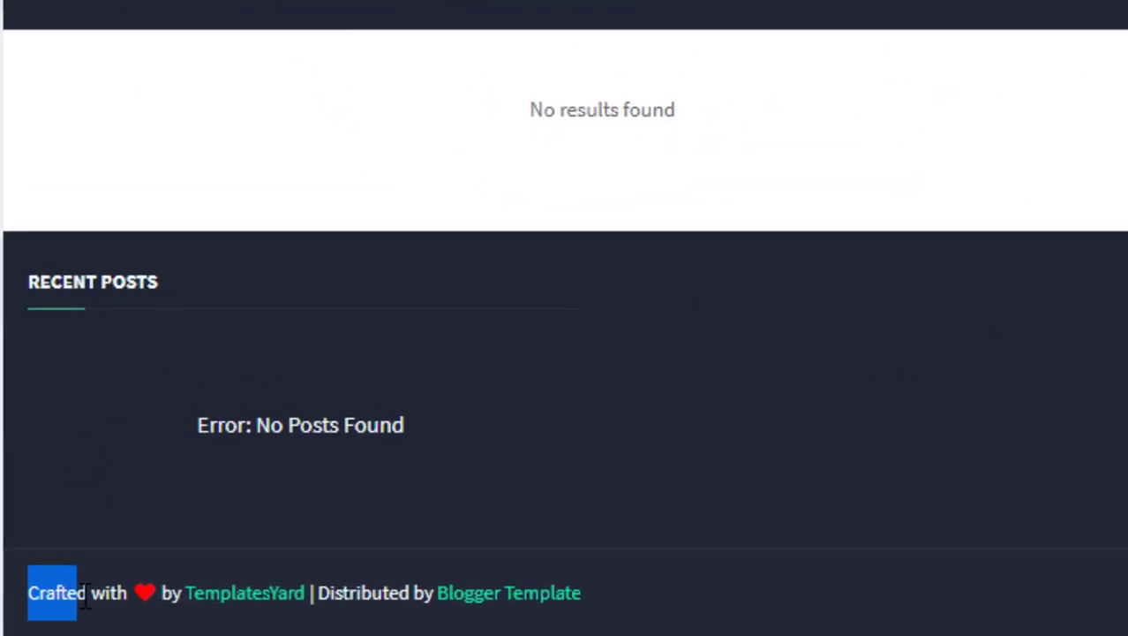
click(147, 489)
double_click(145, 488)
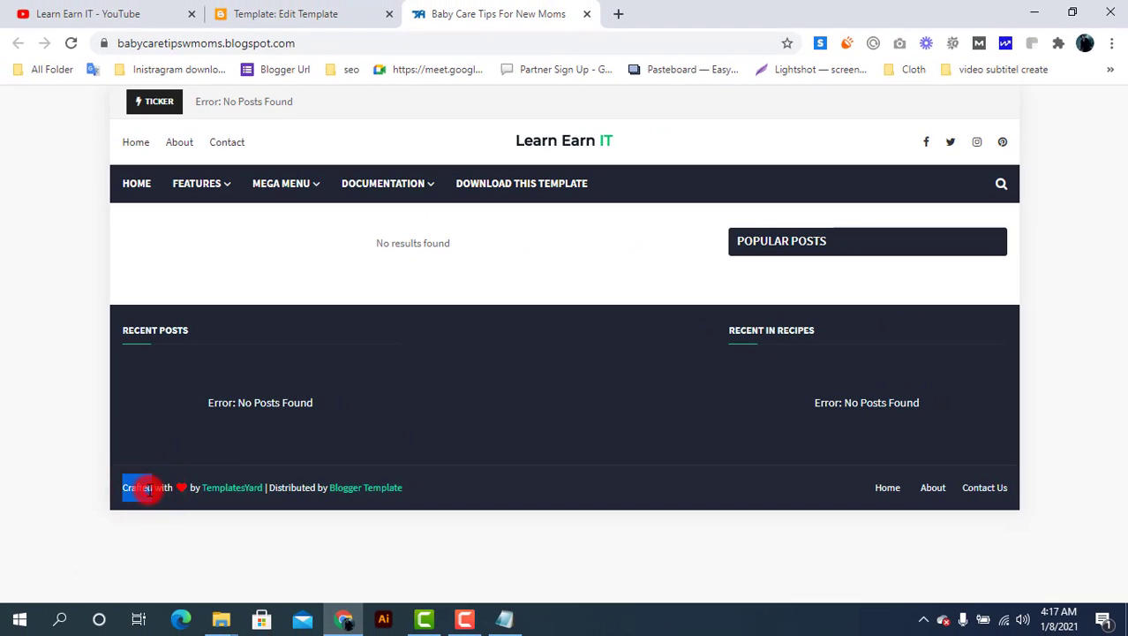
right_click(147, 489)
click(205, 307)
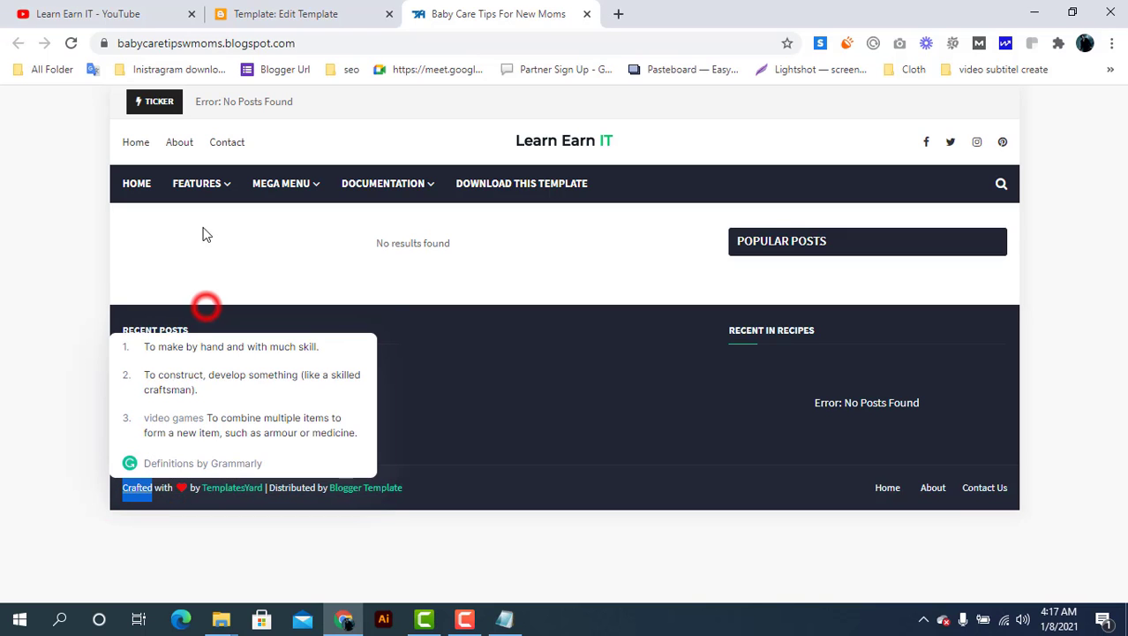
Search the theme code for 'Crafted' and move the credit onto its own line in copyright-area
click(269, 10)
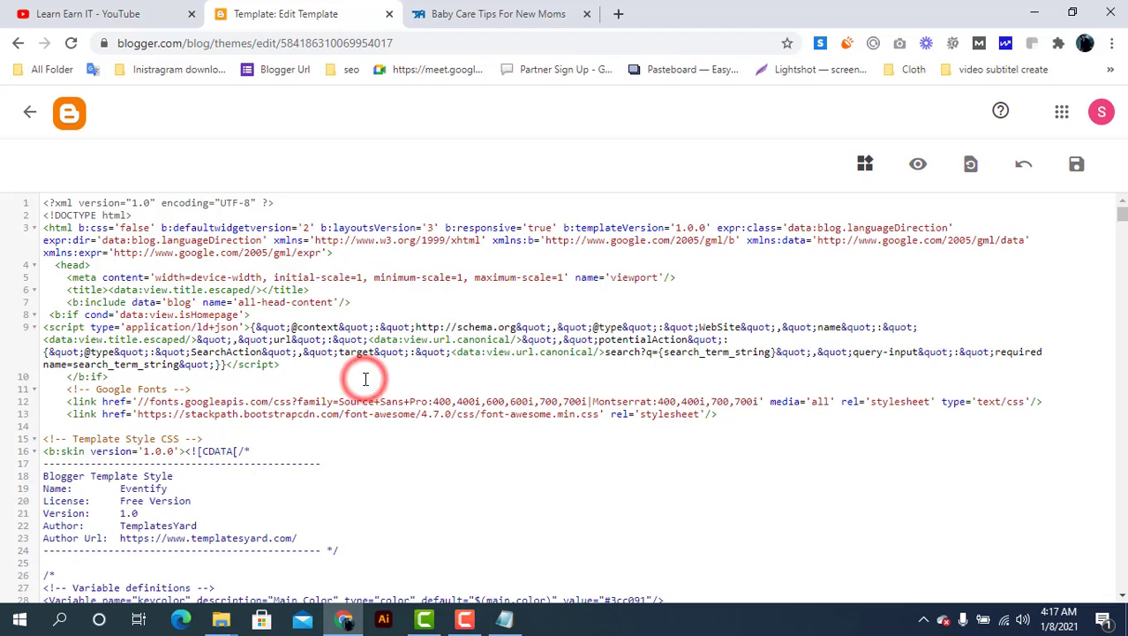
key(ctrl+f)
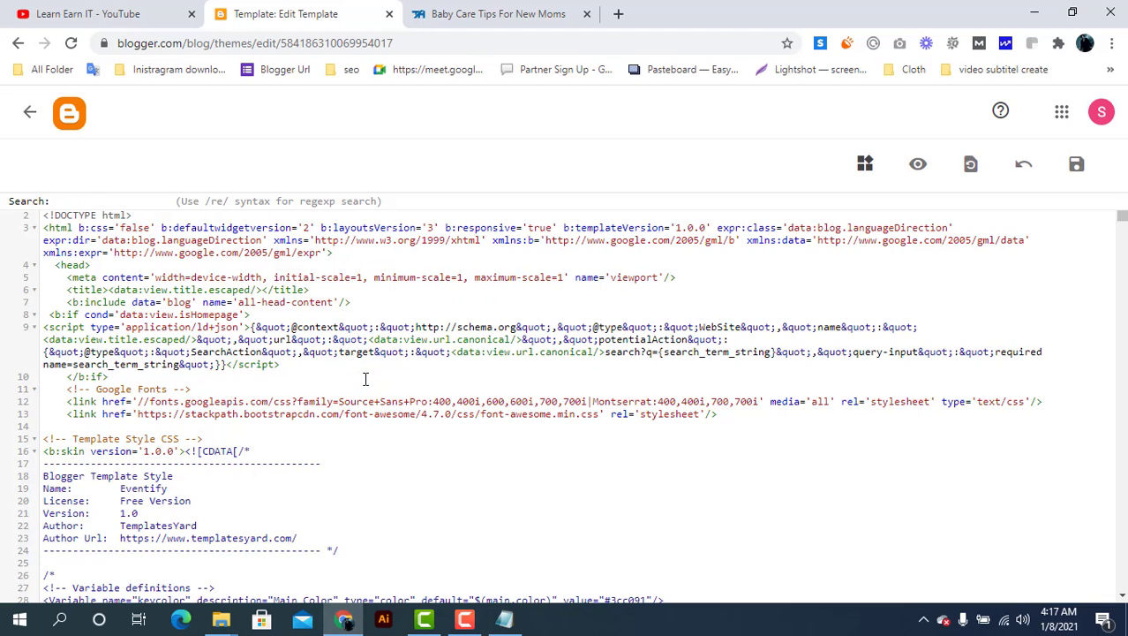
key(ctrl+v)
key(Return)
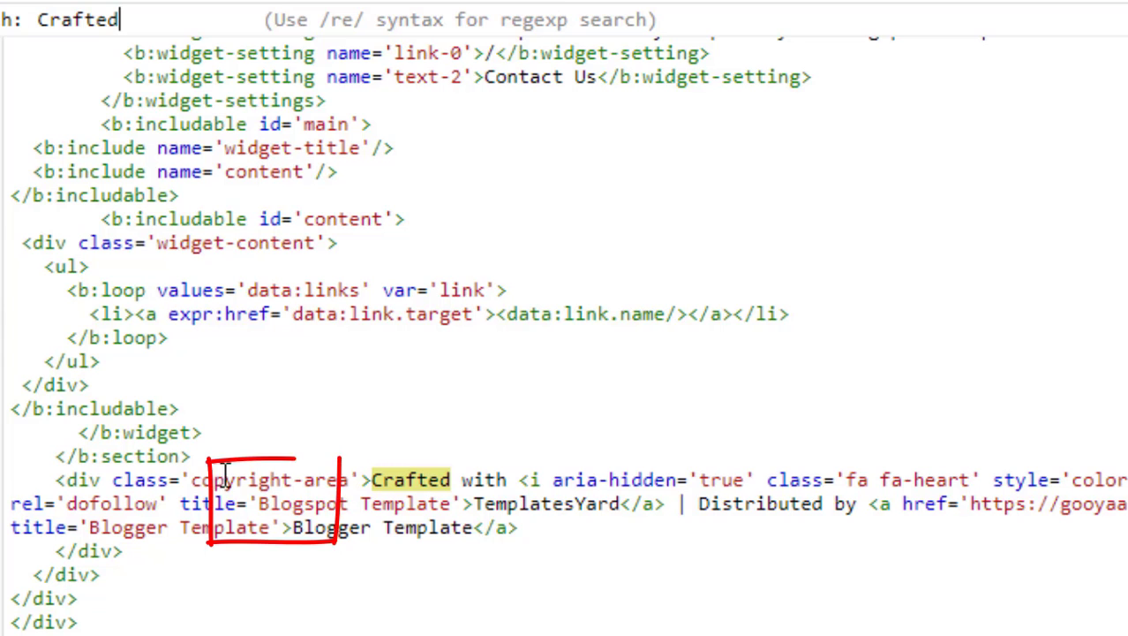
double_click(208, 479)
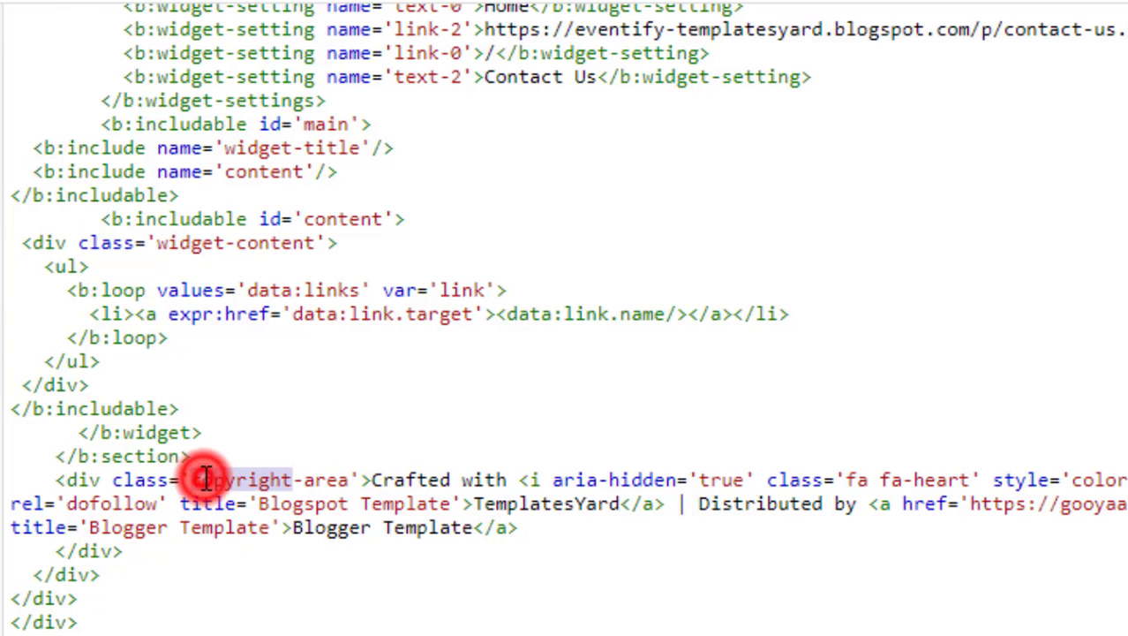
click(374, 482)
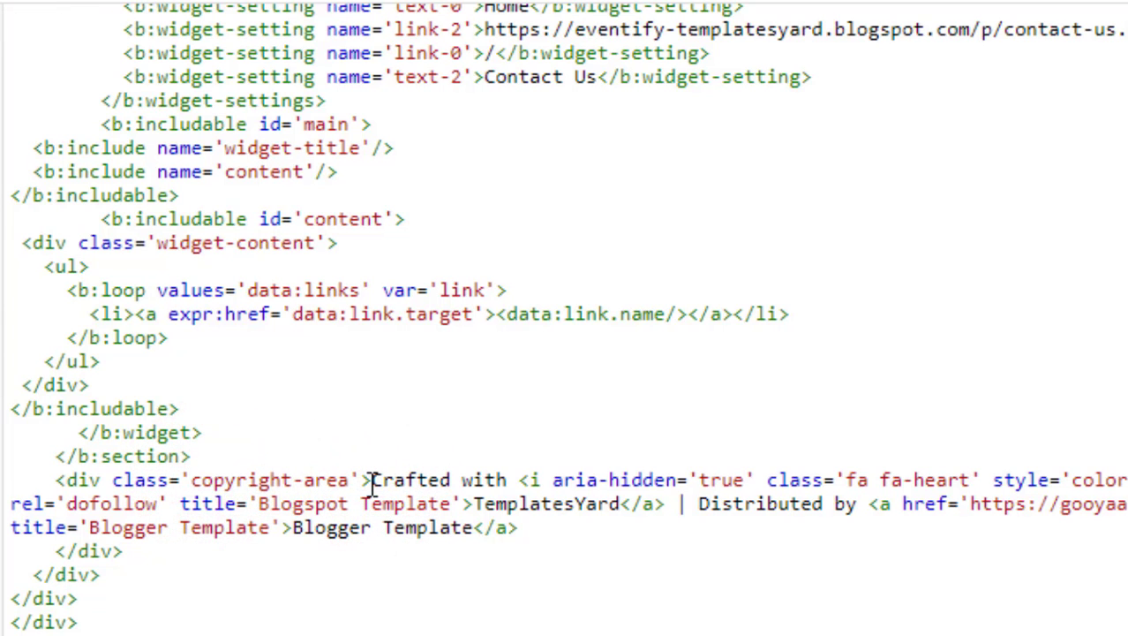
key(Return)
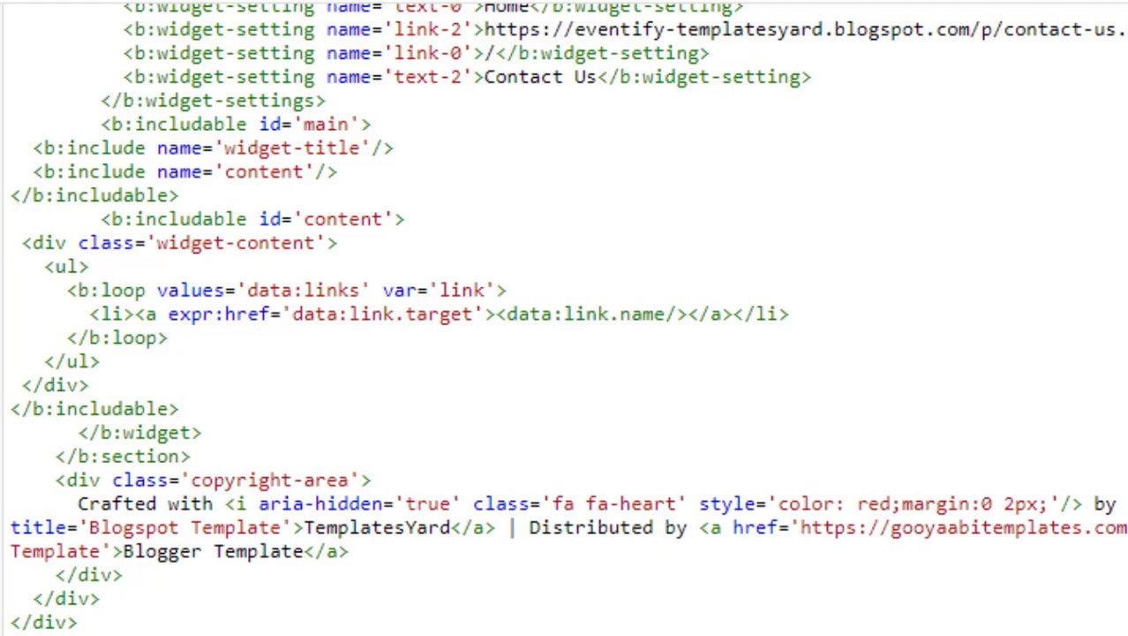
key(alt+Tab)
Replace the learnearnit.com link in the Notepad snippet with the blog's own address, without trailing slash
click(448, 76)
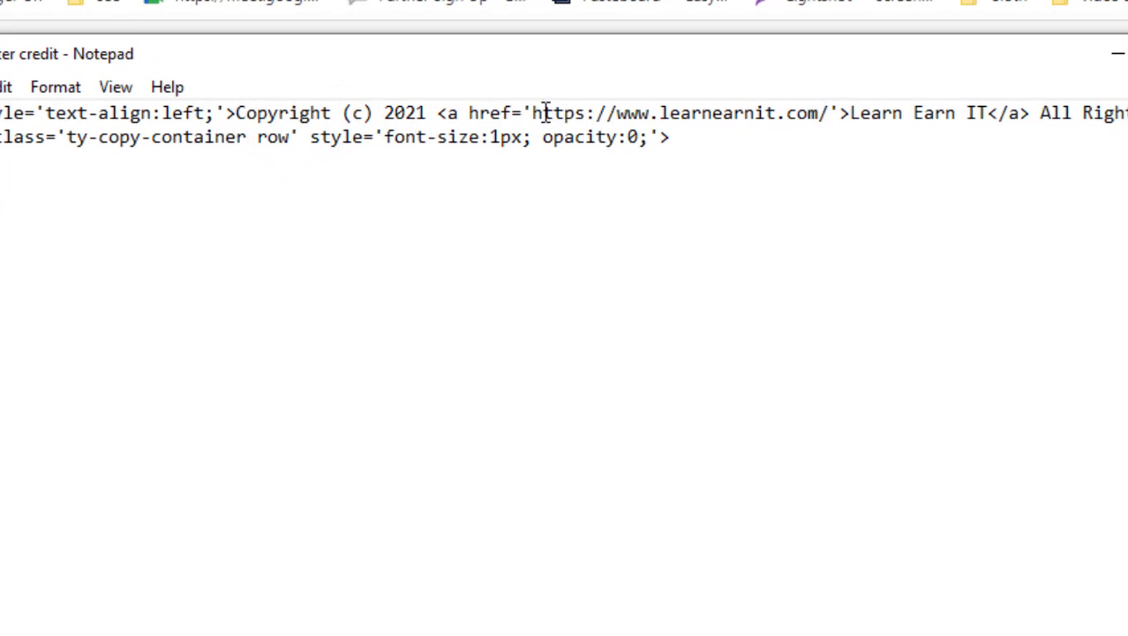
drag(533, 113, 820, 112)
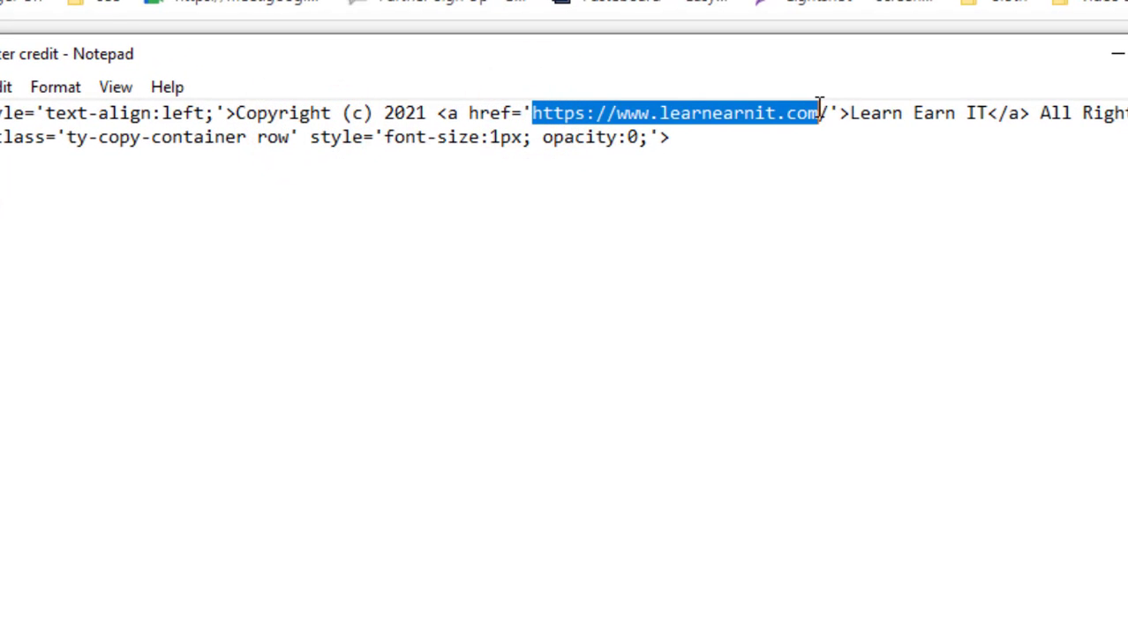
click(498, 14)
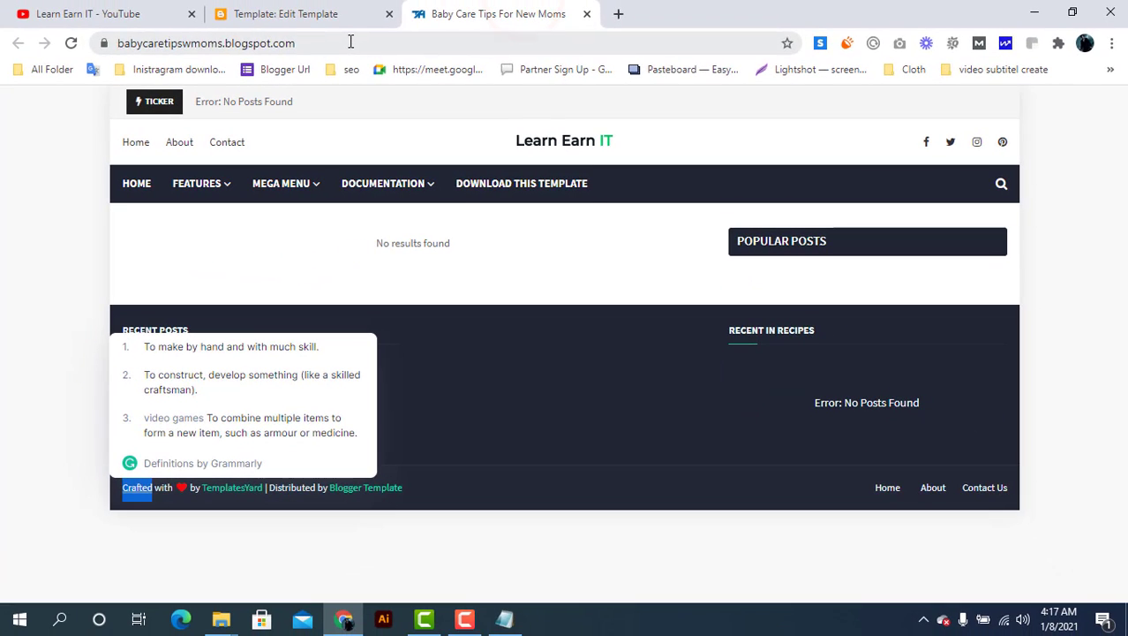
double_click(351, 41)
right_click(351, 41)
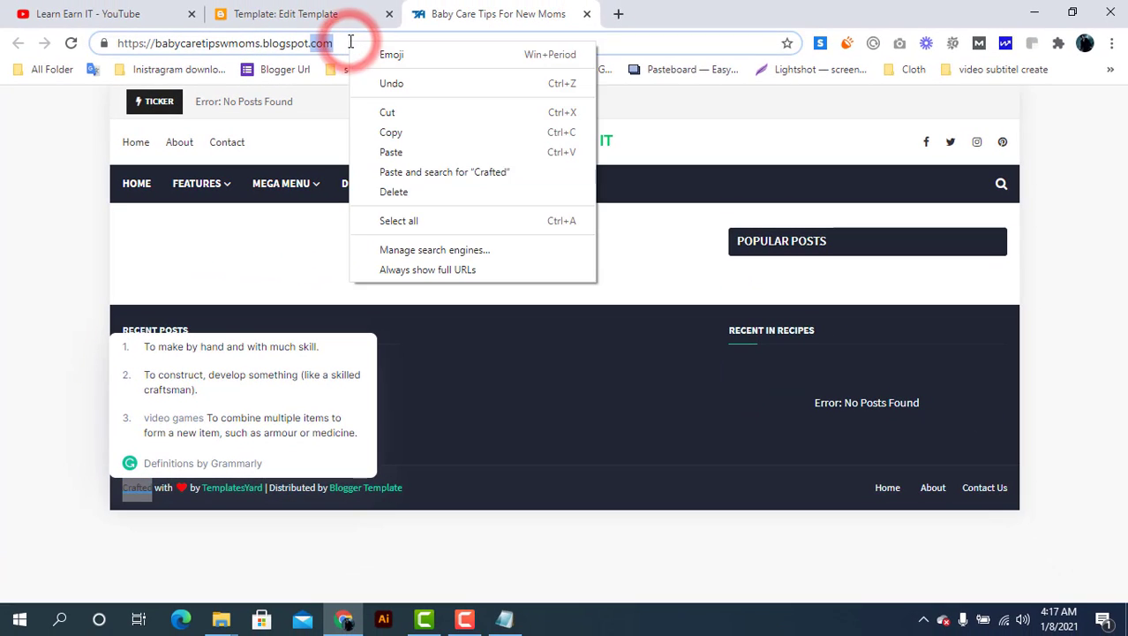
click(357, 42)
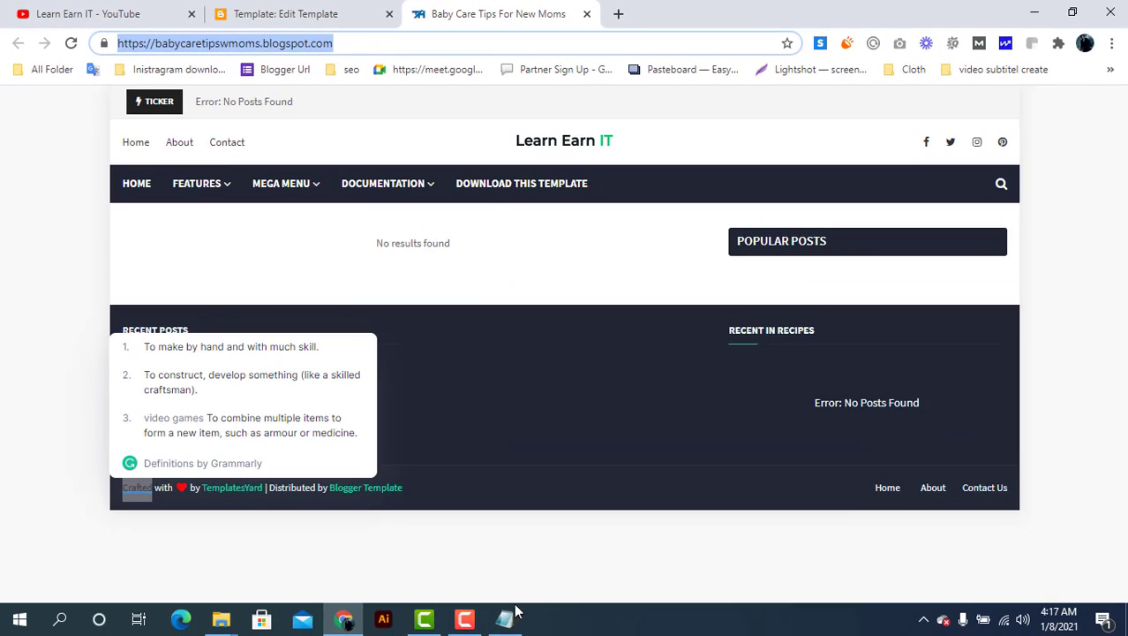
click(512, 616)
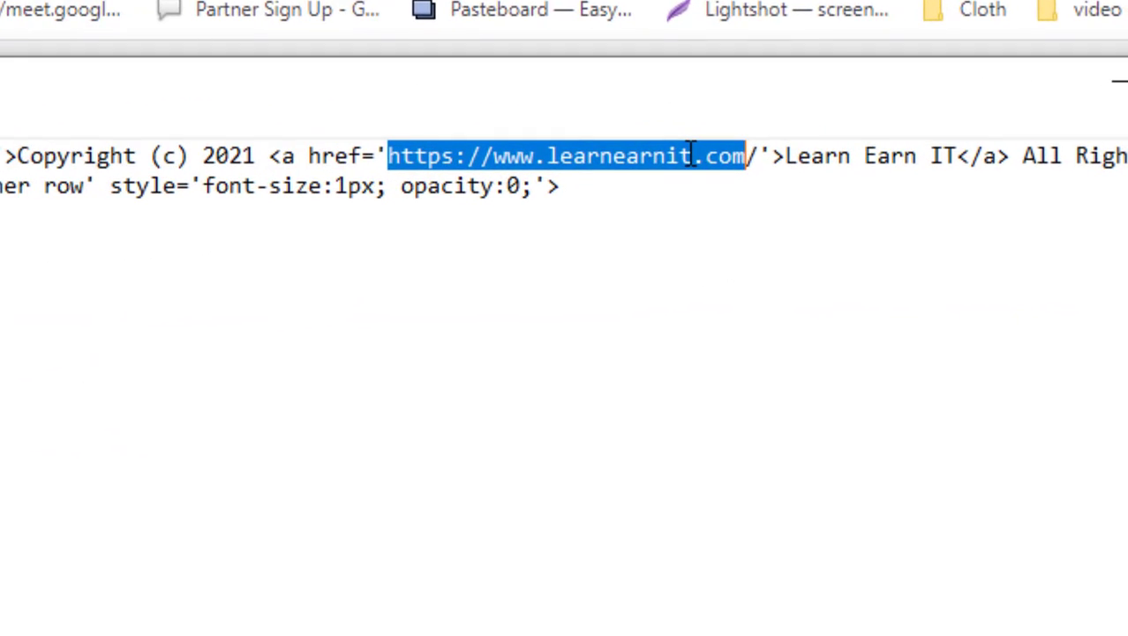
key(ctrl+v)
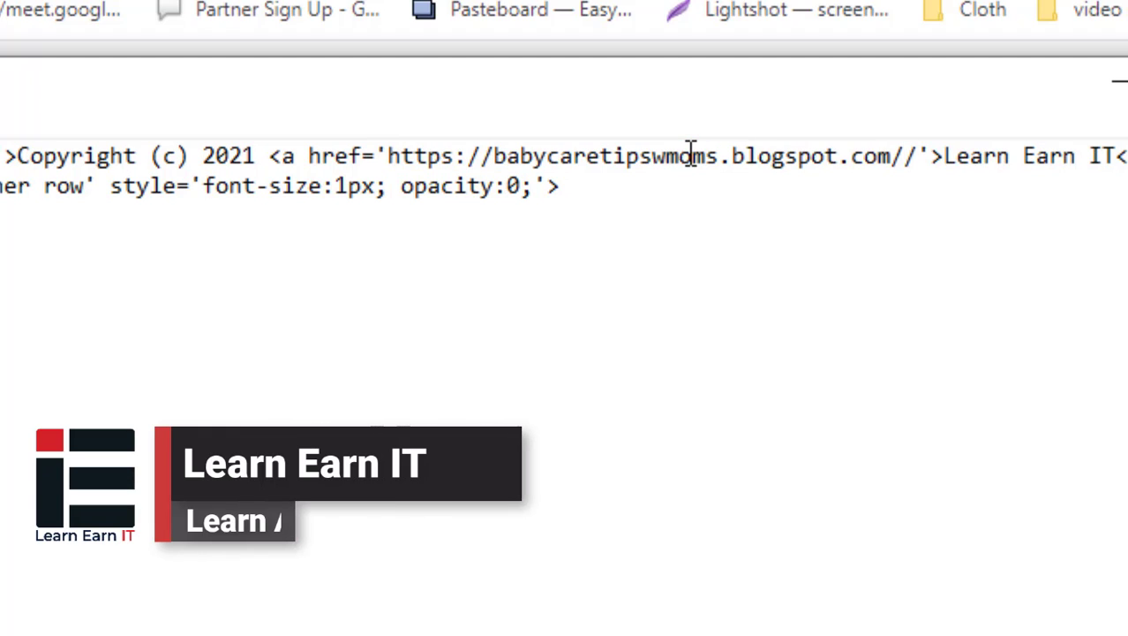
key(BackSpace)
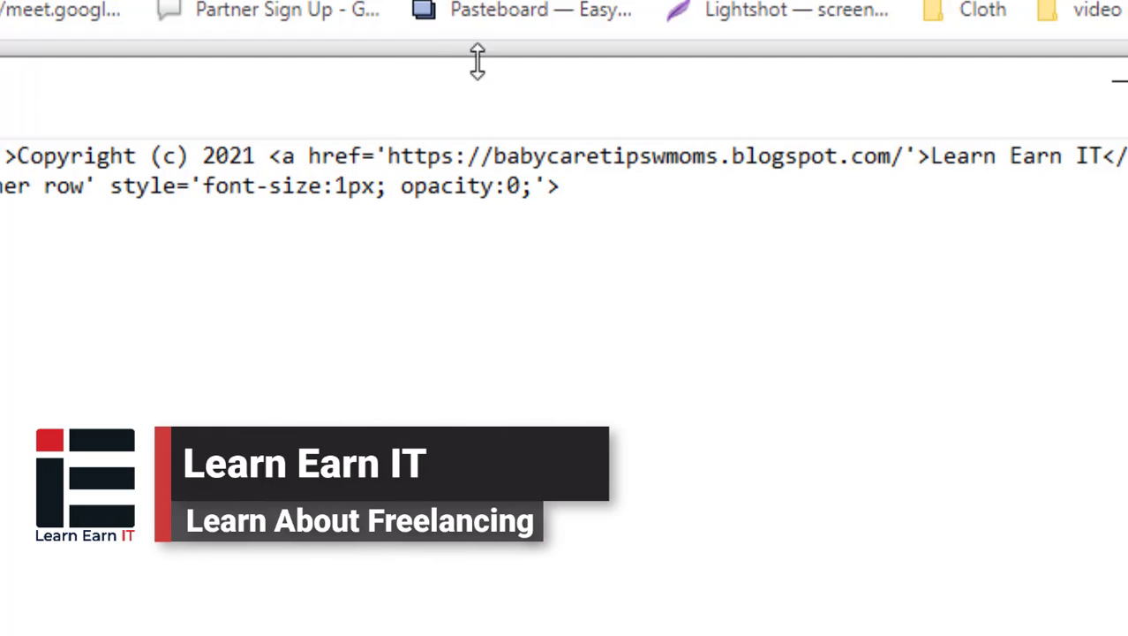
Change the link text 'Learn Earn IT' to 'Baby Care' and copy the whole footer code
drag(927, 157, 1103, 164)
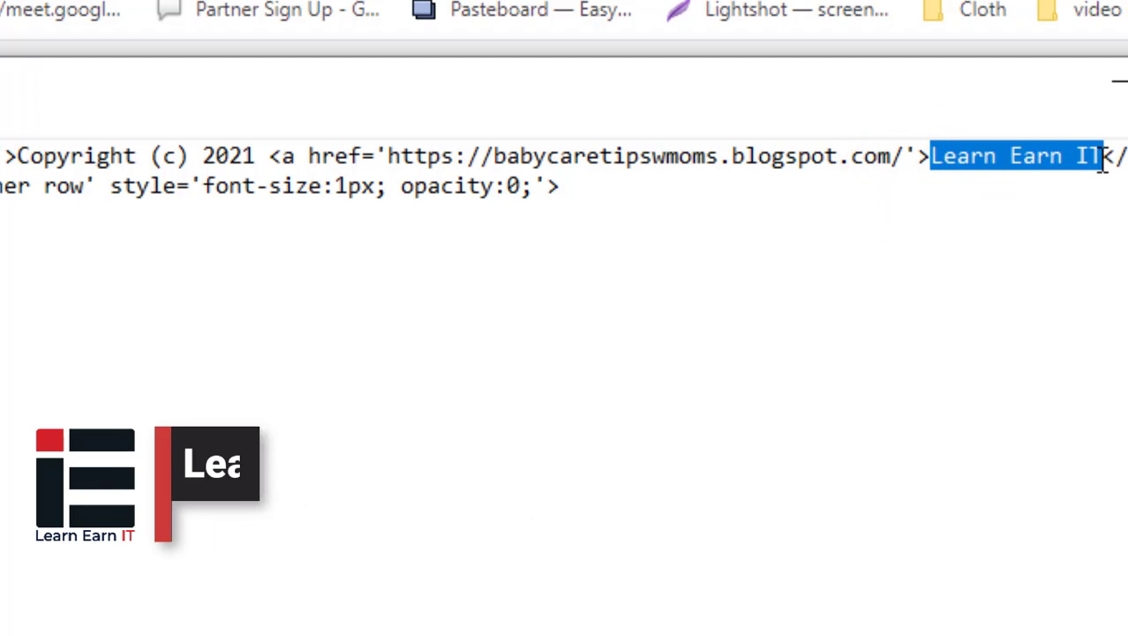
text(Ba)
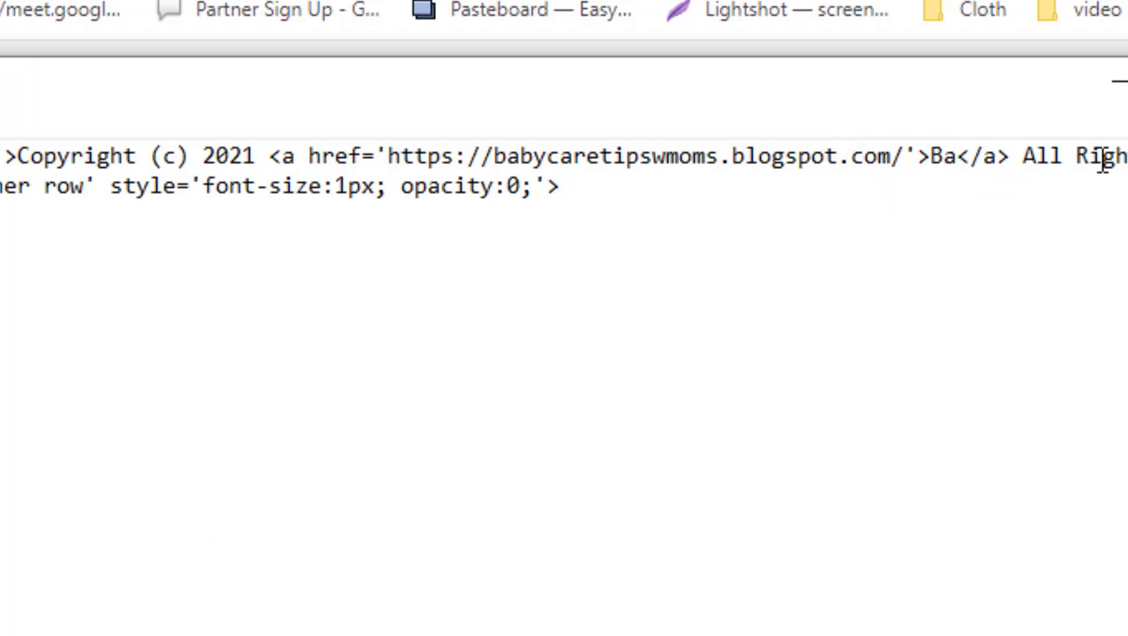
text(by)
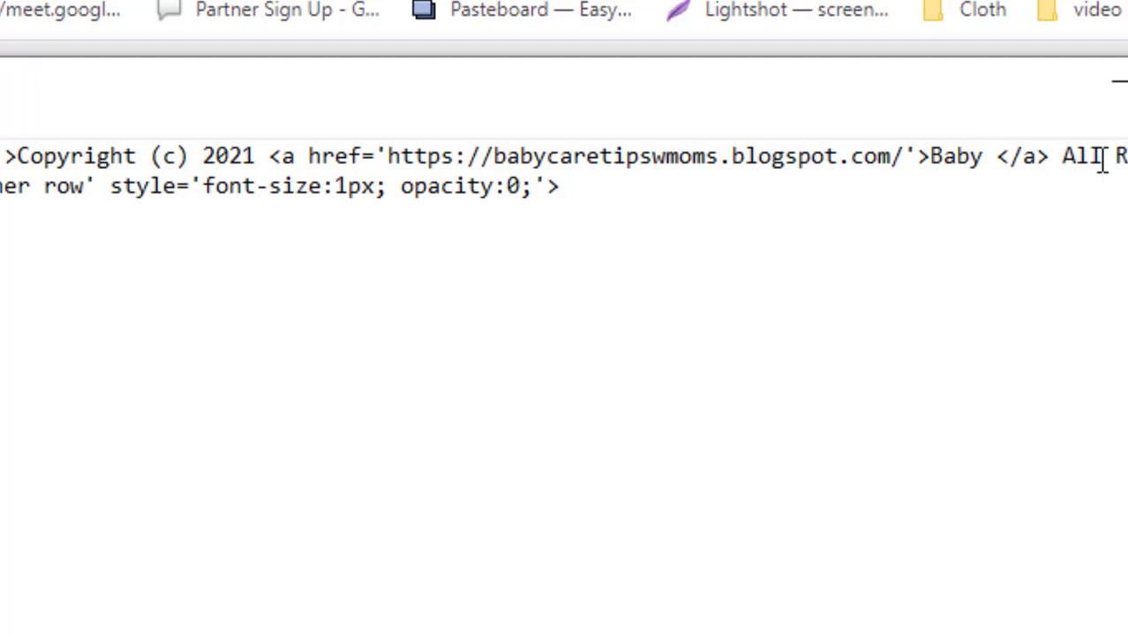
text( Care)
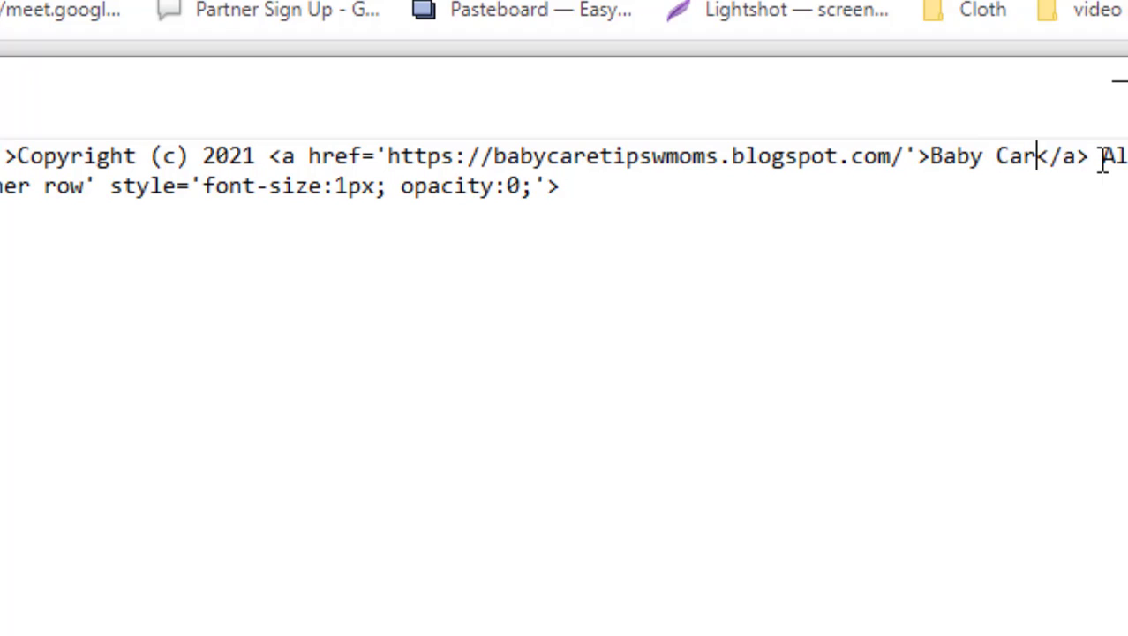
key(ctrl+a)
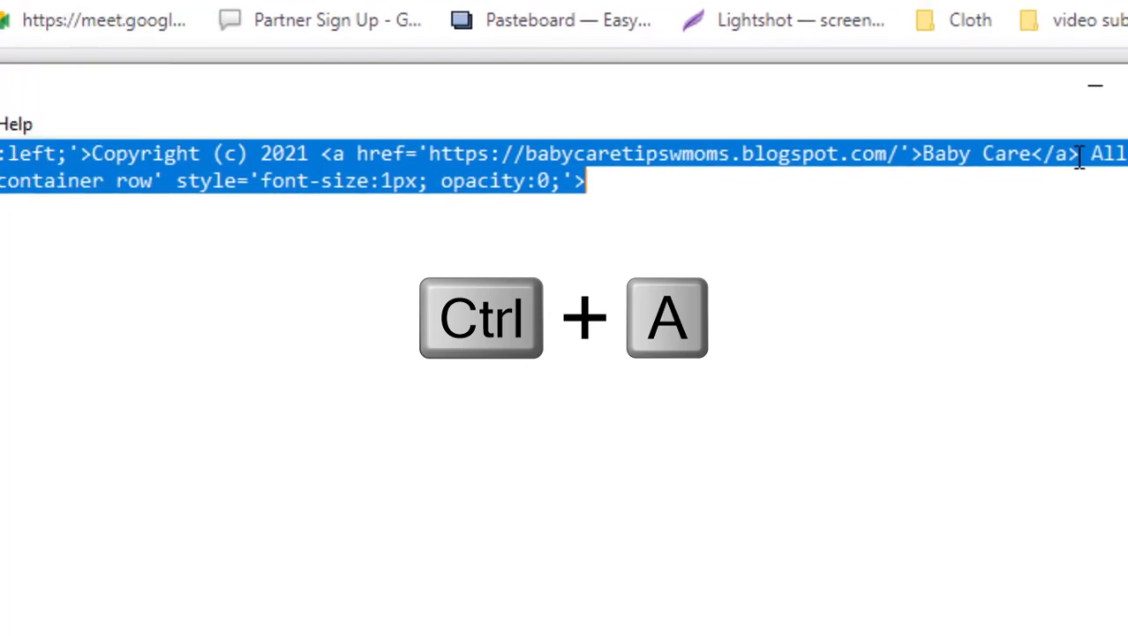
key(ctrl+c)
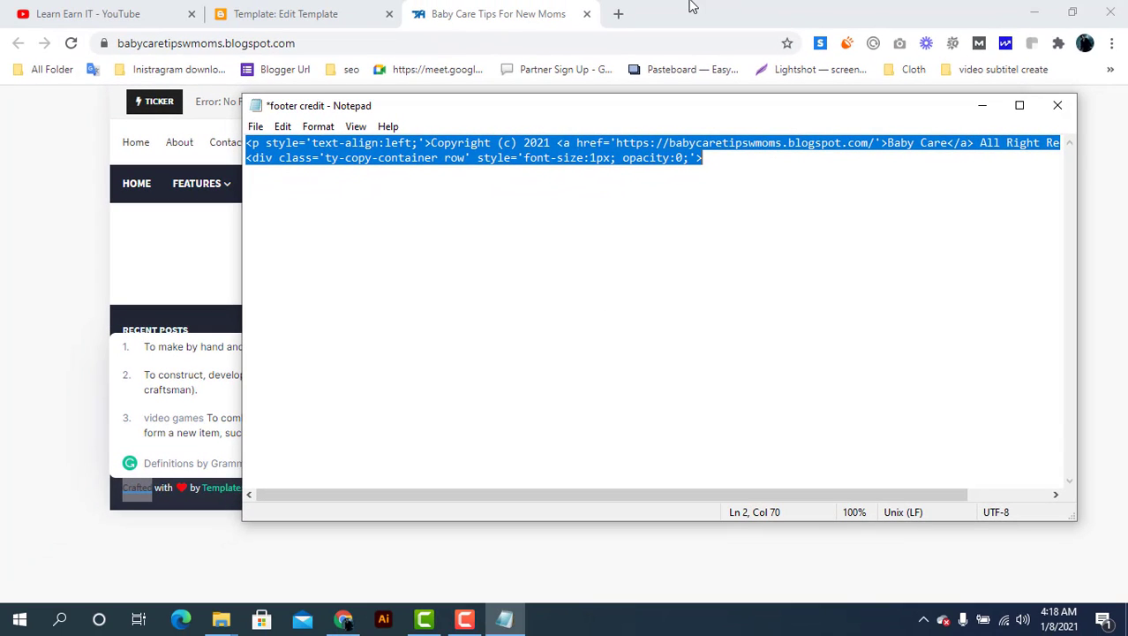
Paste the Baby Care footer code right after the copyright-area div in the template
click(366, 7)
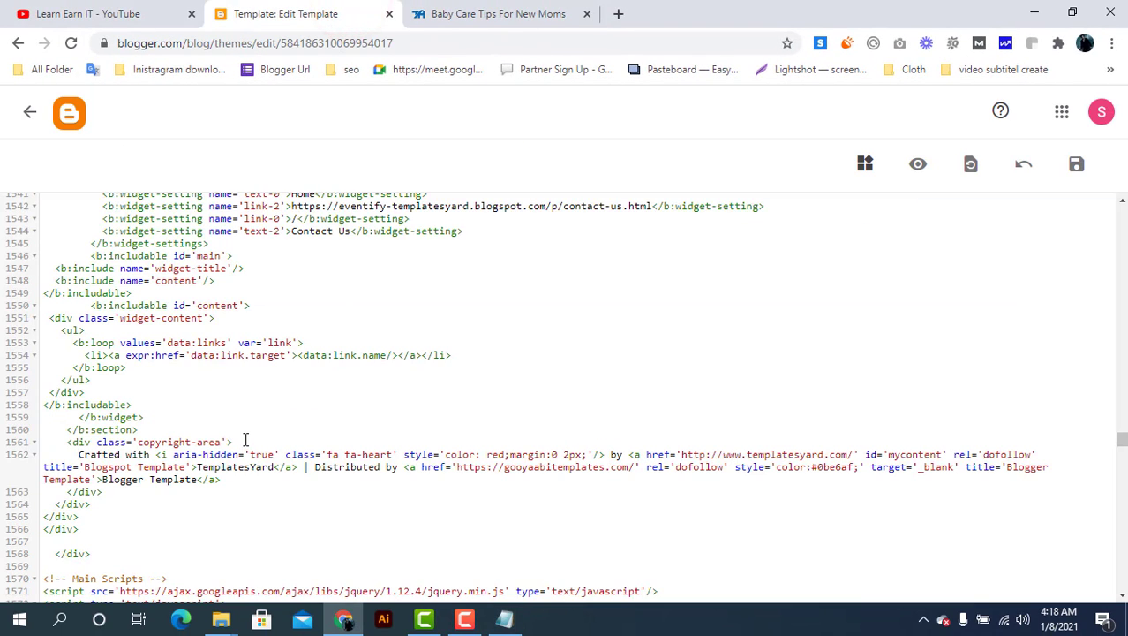
key(ctrl+v)
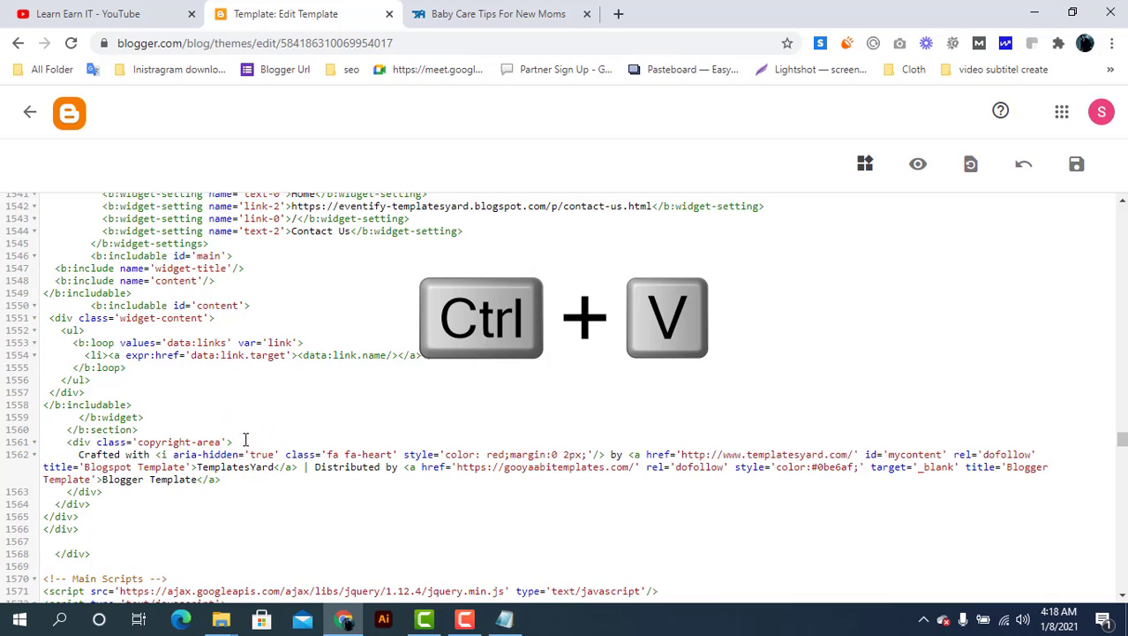
click(245, 438)
key(ctrl+v)
scroll(223, 492, down, 1)
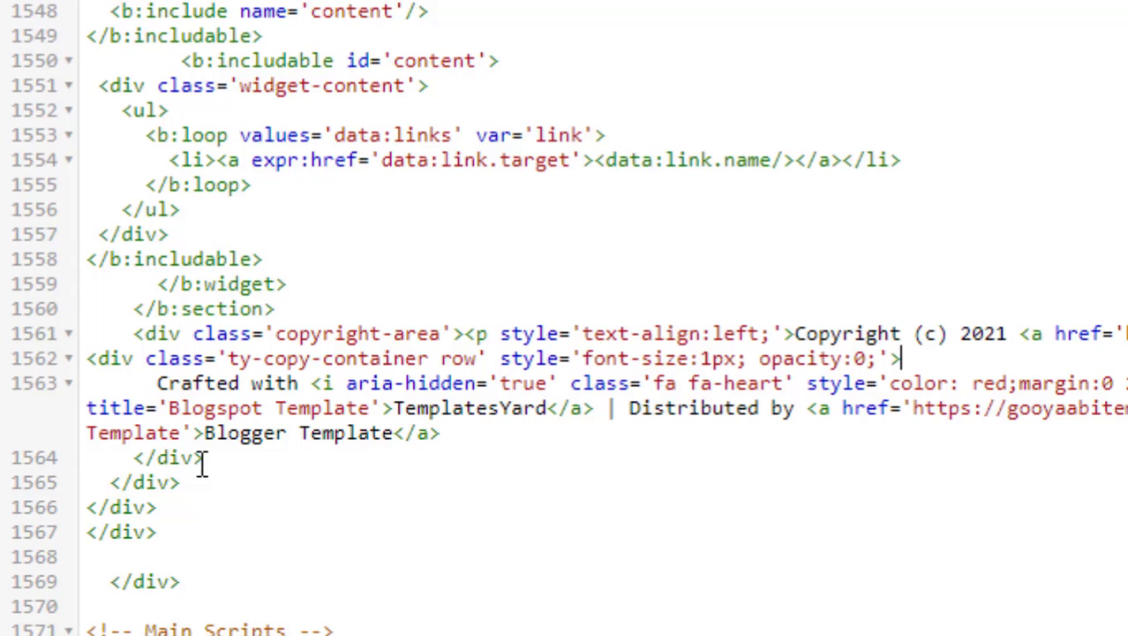
Add an extra closing </div> below line 1564 and save the template
click(199, 466)
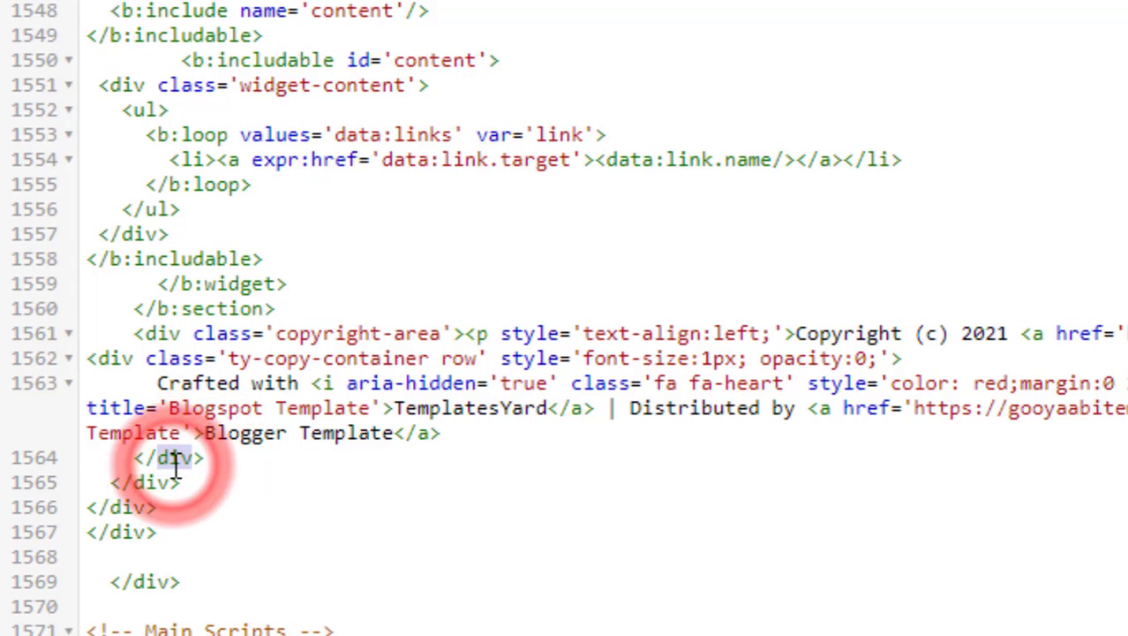
click(216, 462)
drag(204, 461, 139, 457)
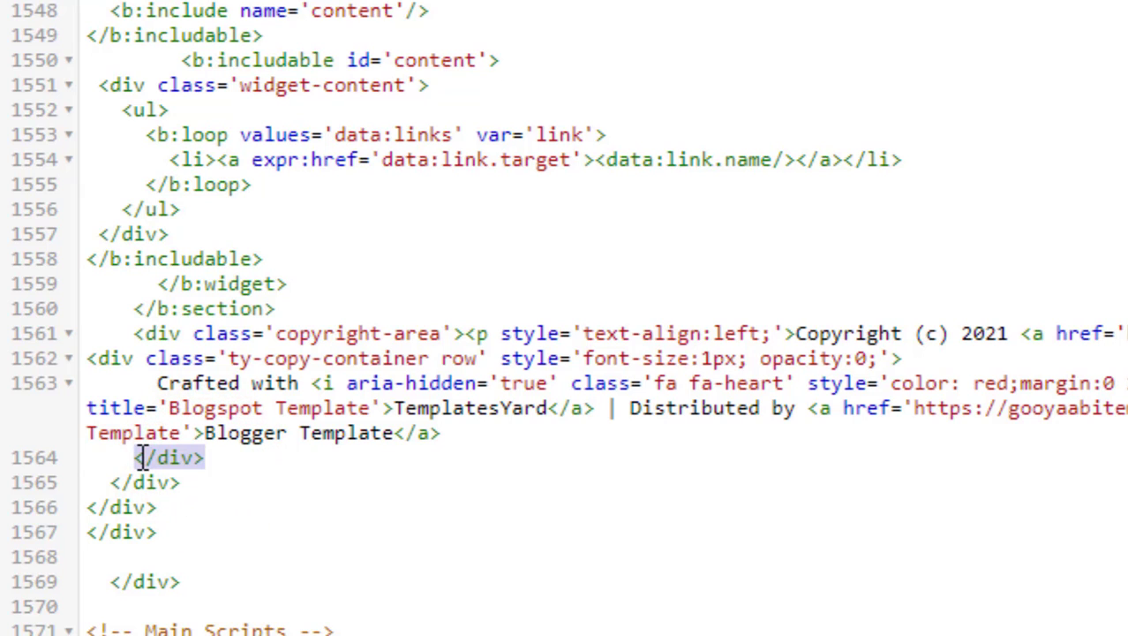
click(212, 464)
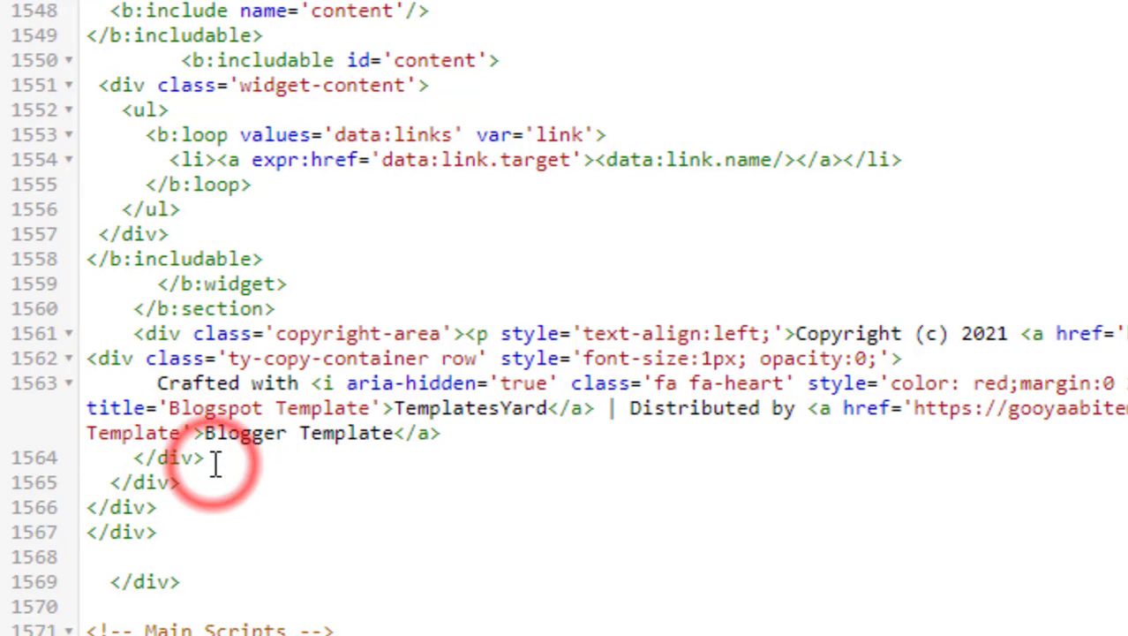
key(Return)
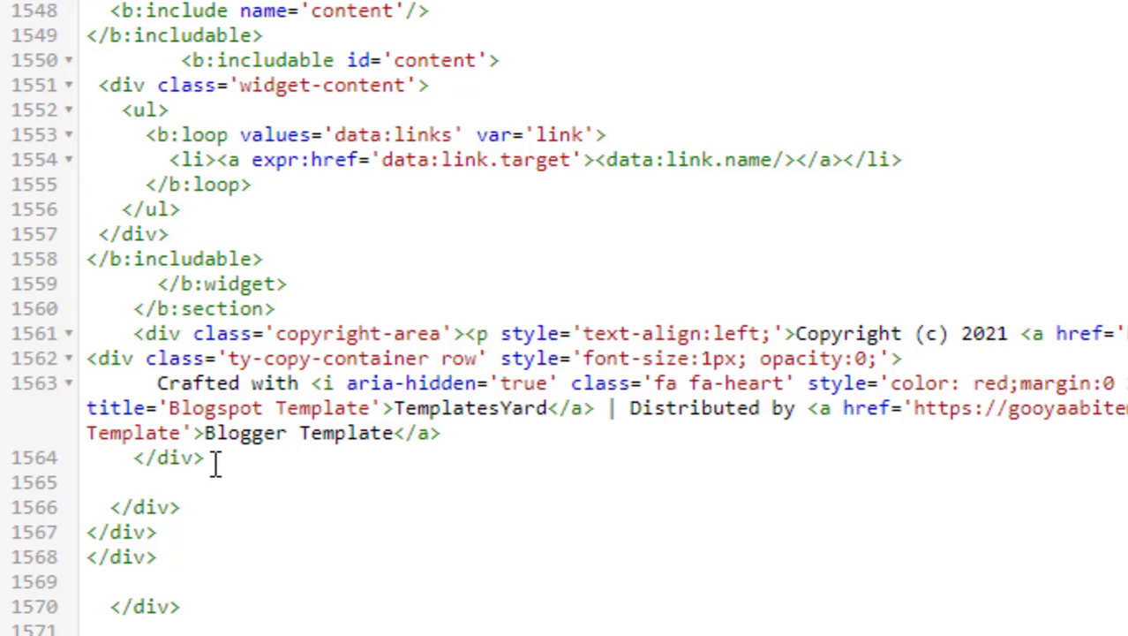
key(ctrl+v)
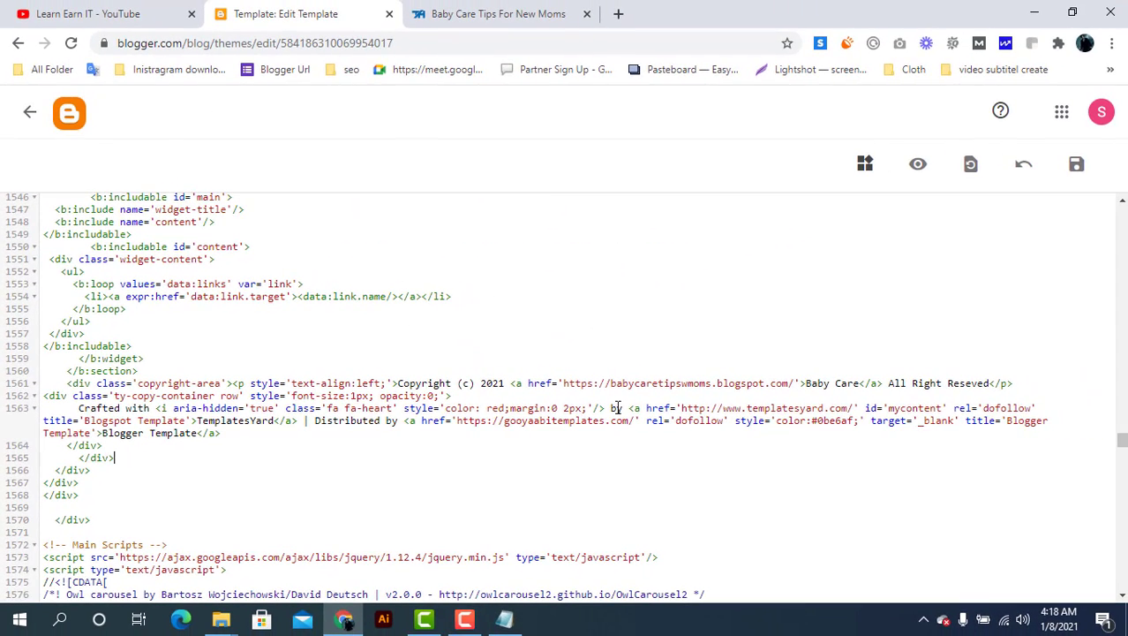
click(1076, 165)
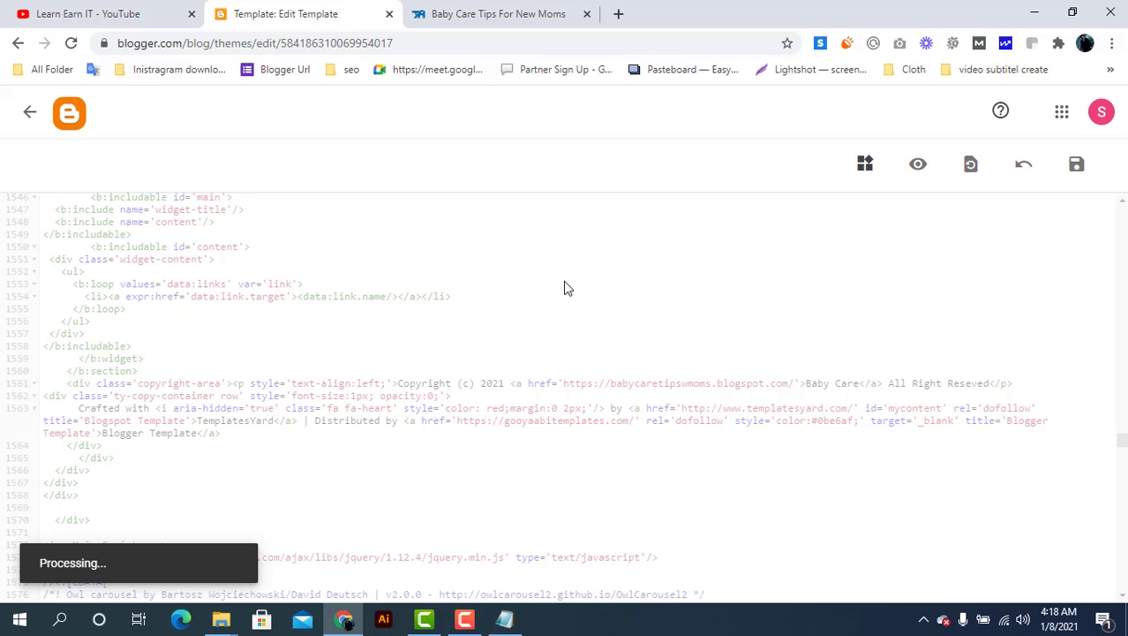
click(496, 10)
Reload the live blog to check the Baby Care copyright footer, then go back to Theme and Layout
click(72, 43)
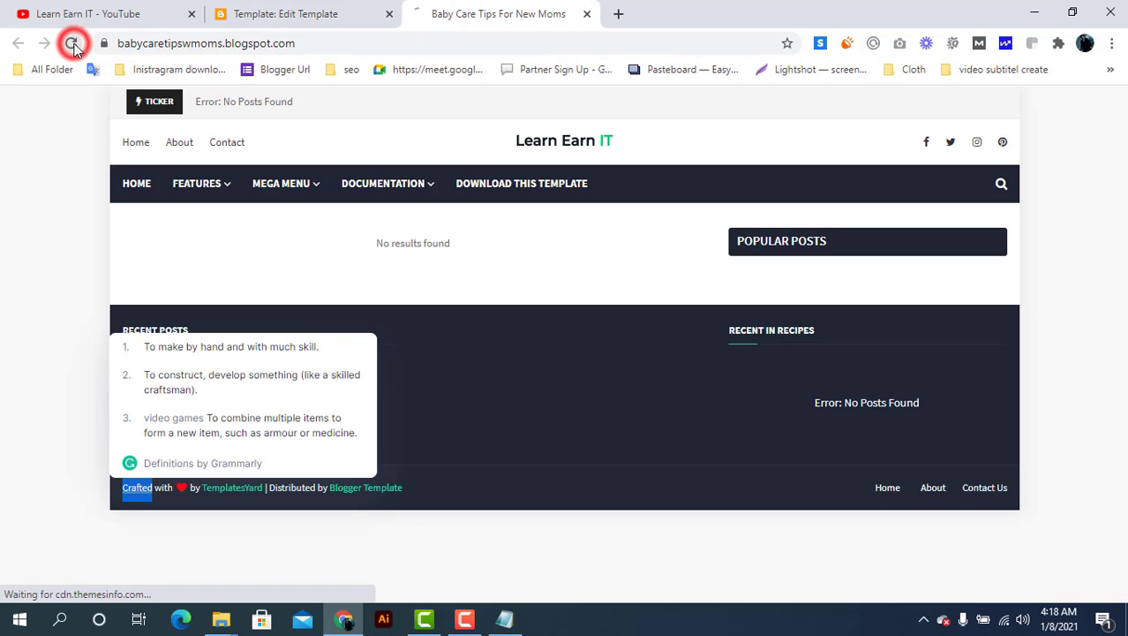
click(34, 322)
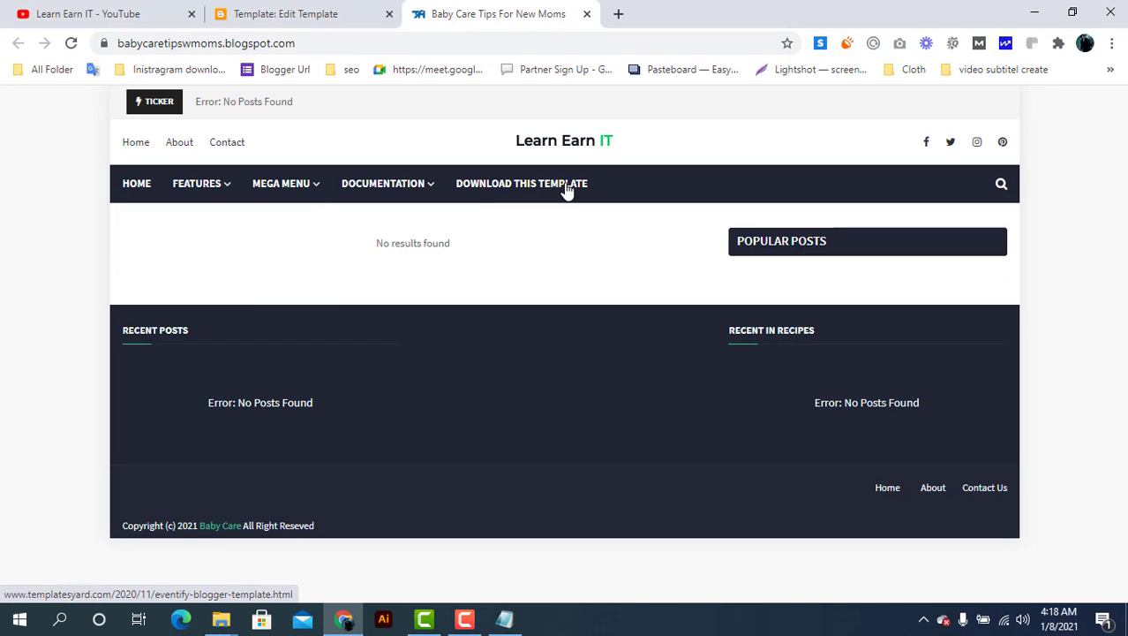
click(304, 13)
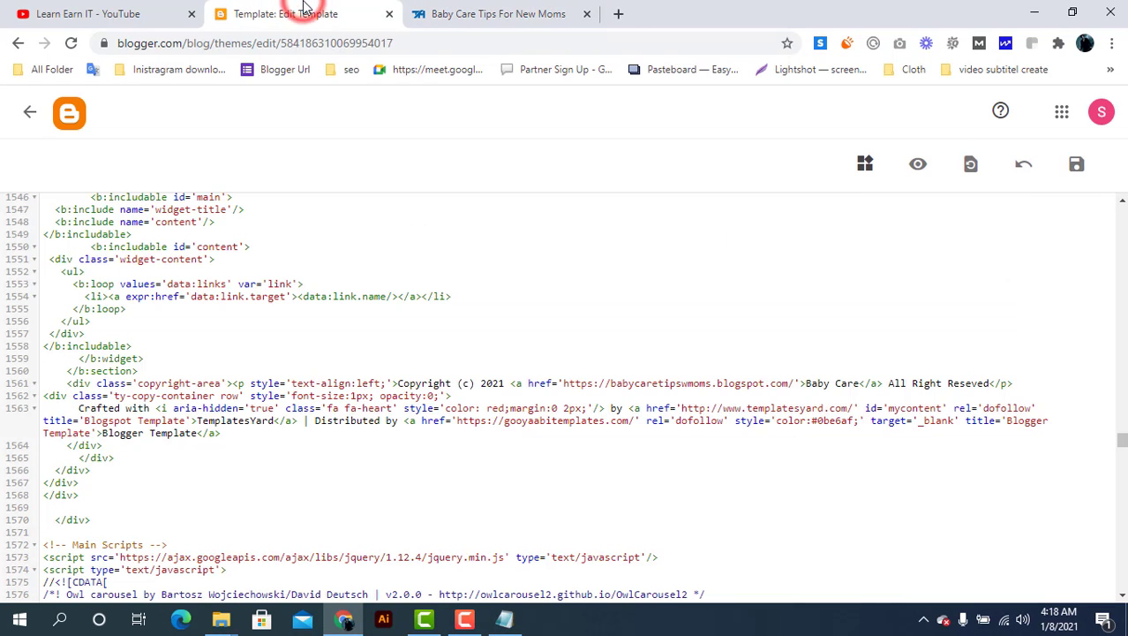
click(31, 117)
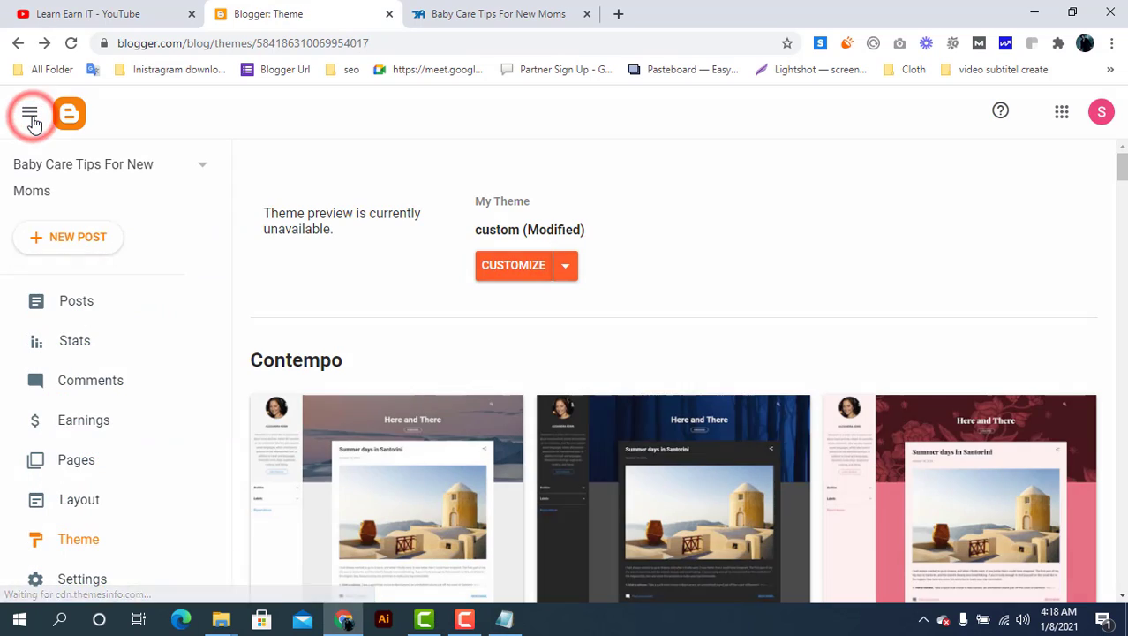
click(117, 500)
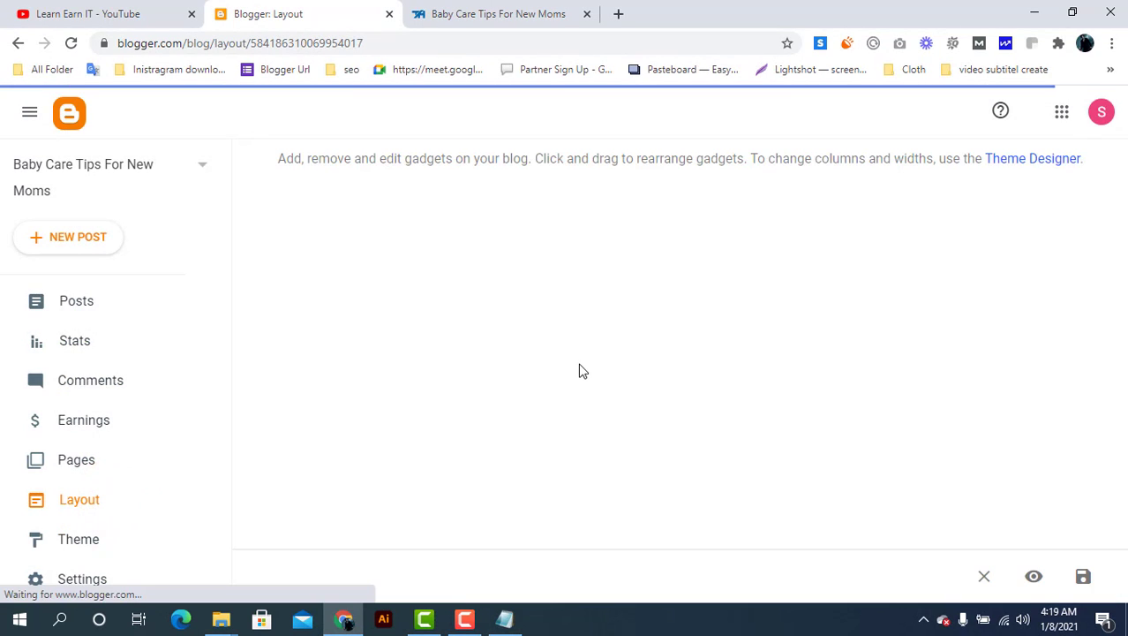
Look at the Top Navigation link list settings and close them without changes
scroll(580, 371, down, 2)
scroll(580, 371, down, 3)
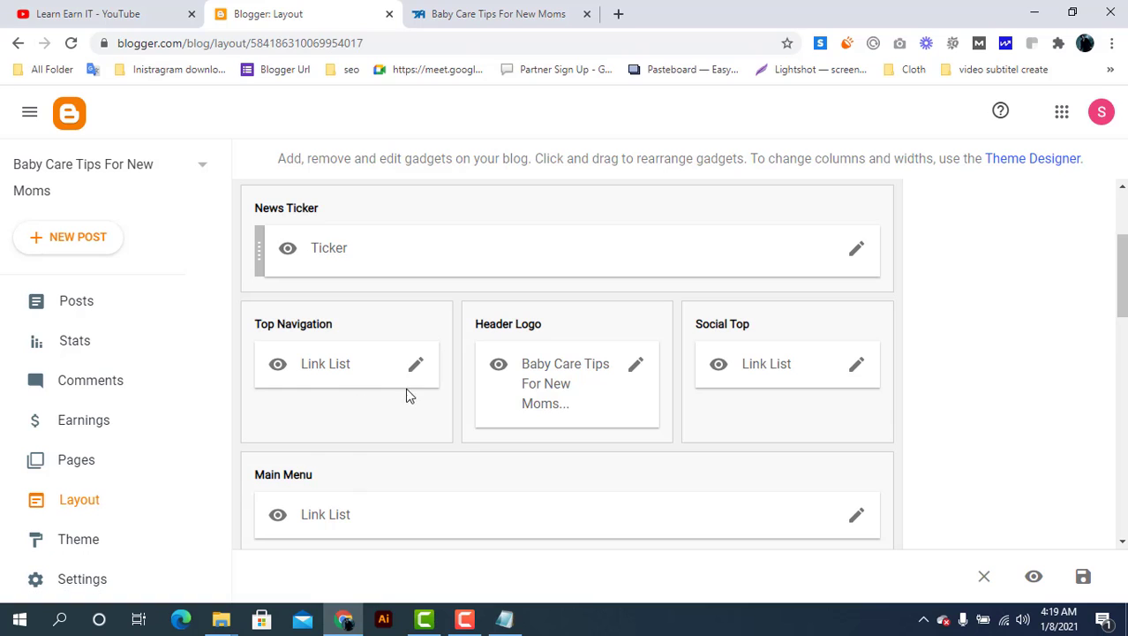
click(416, 368)
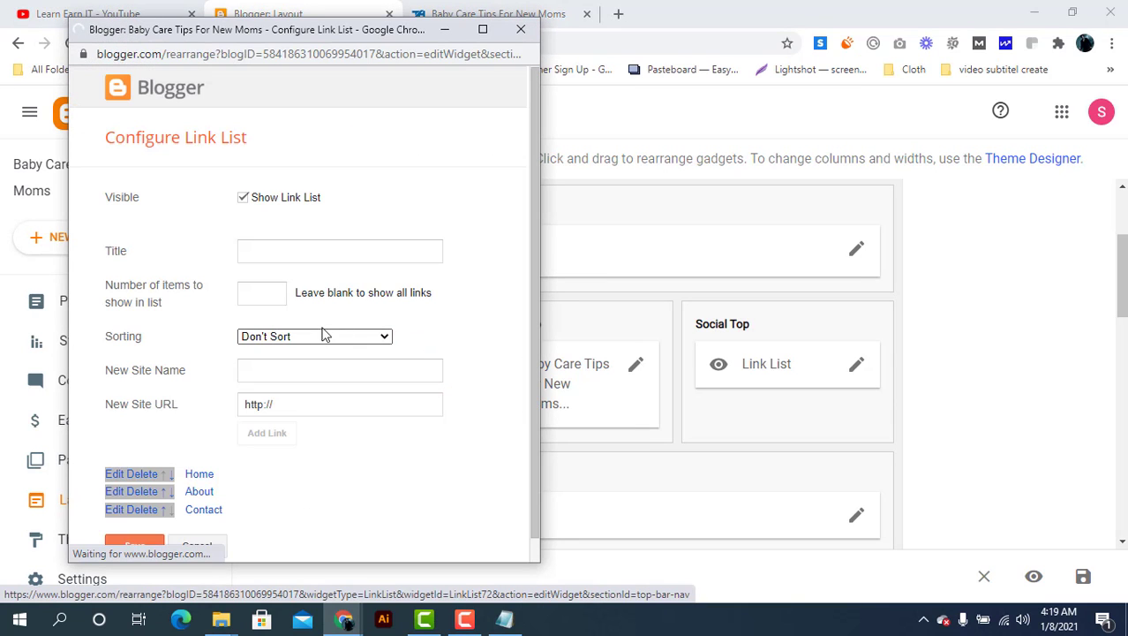
click(521, 29)
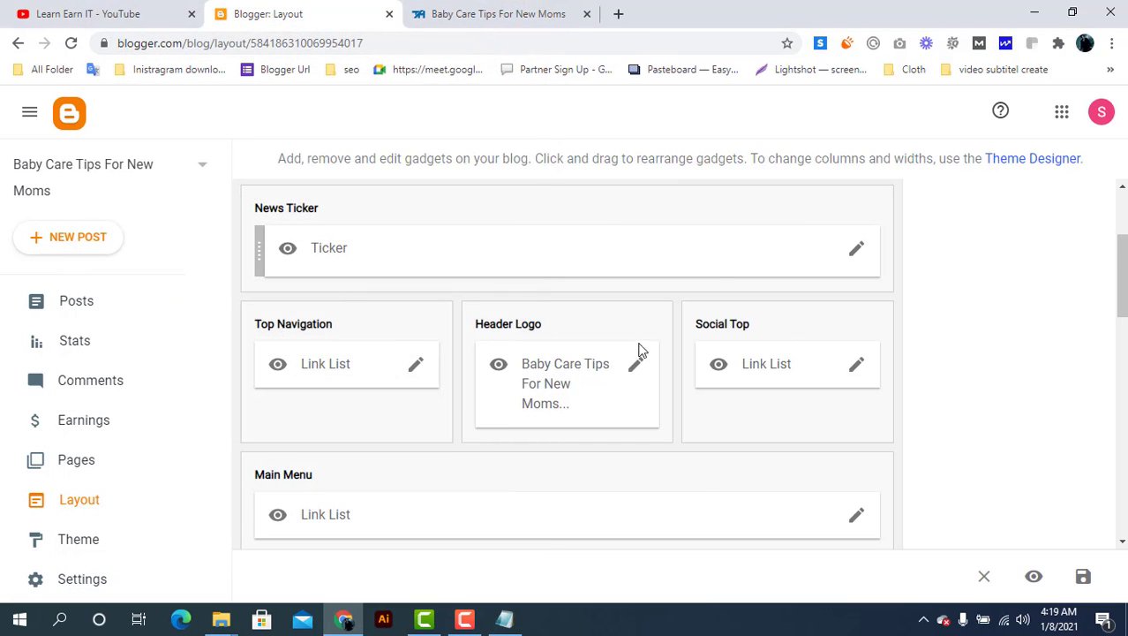
In Main Menu, delete Download This Template, _Video Documentation, _Web Documentation, Documentation, Mega Menu, _Error Page
scroll(621, 350, down, 1)
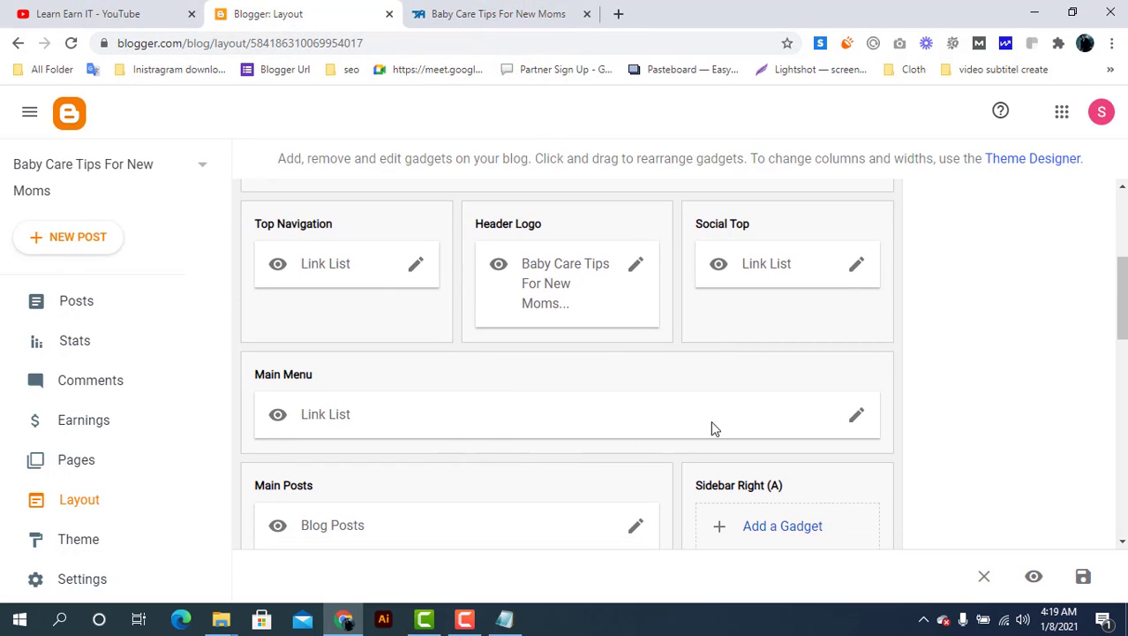
click(856, 417)
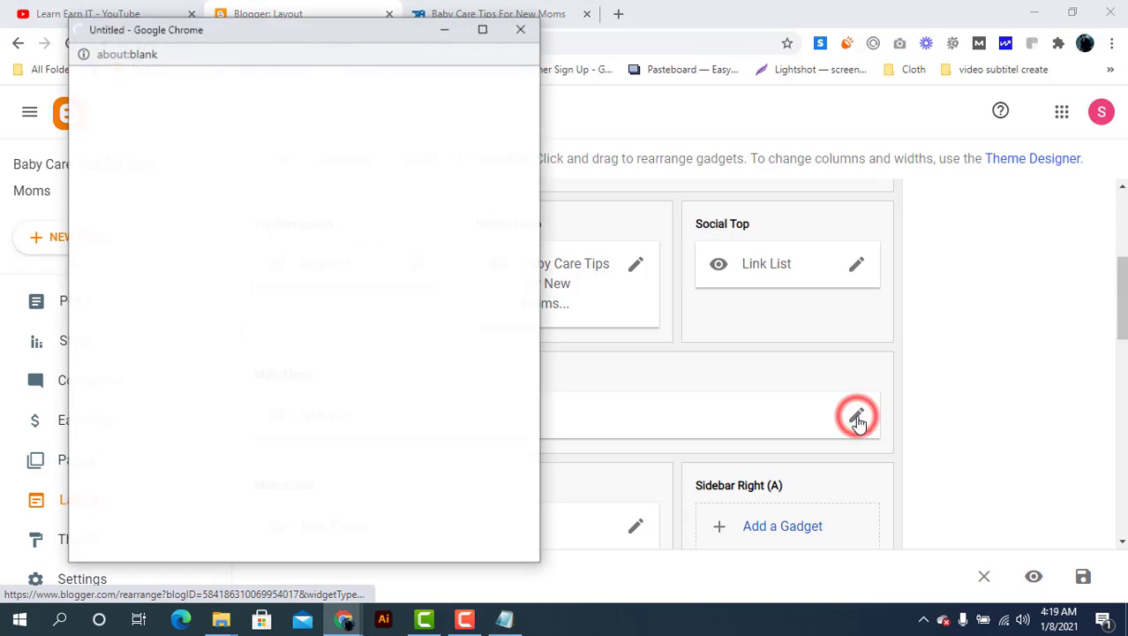
scroll(186, 396, down, 3)
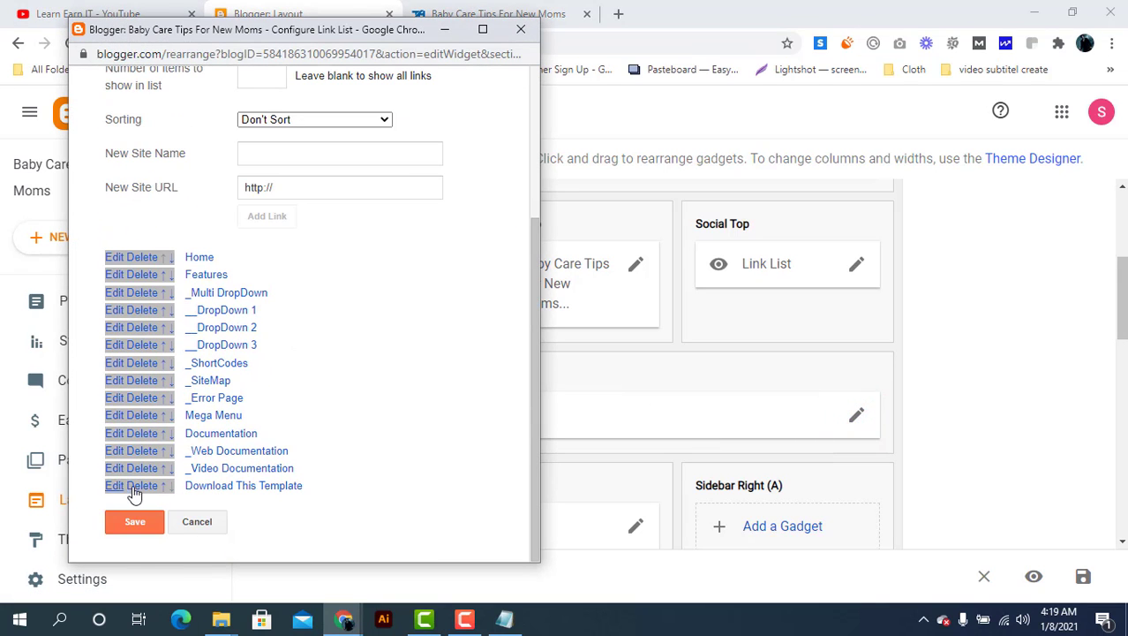
click(142, 487)
scroll(146, 490, down, 3)
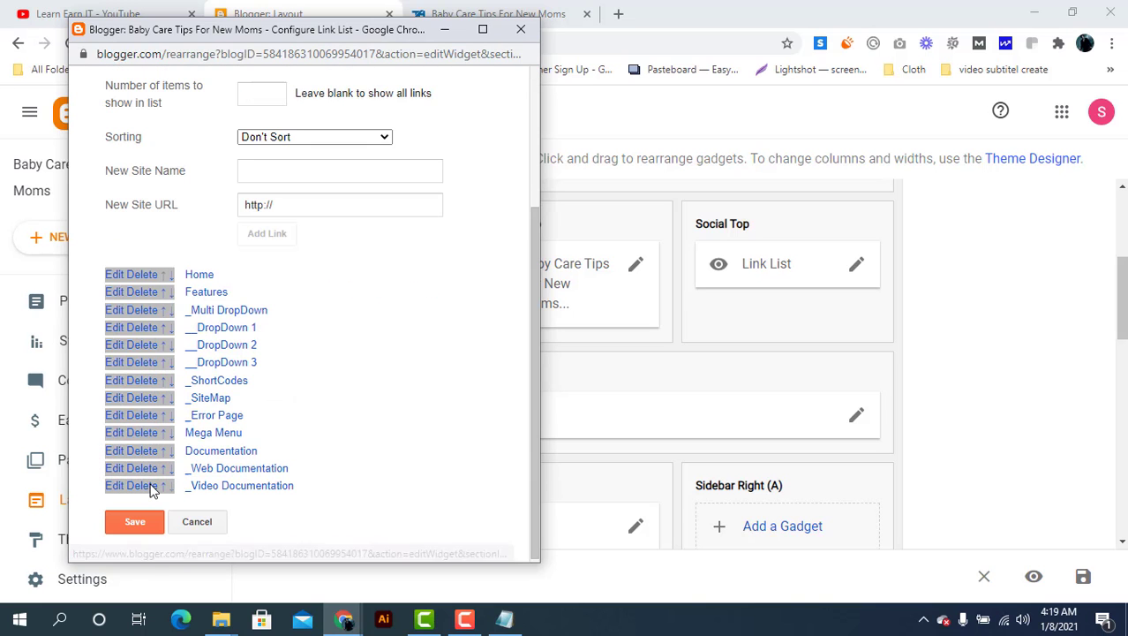
click(150, 487)
scroll(148, 486, down, 3)
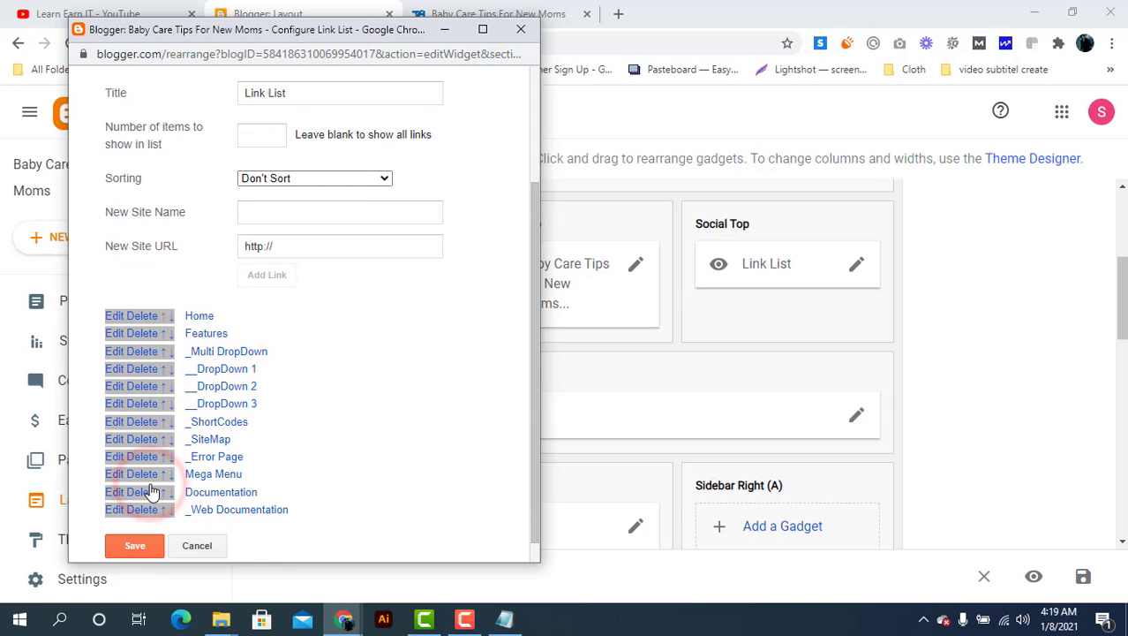
click(149, 511)
scroll(150, 508, down, 3)
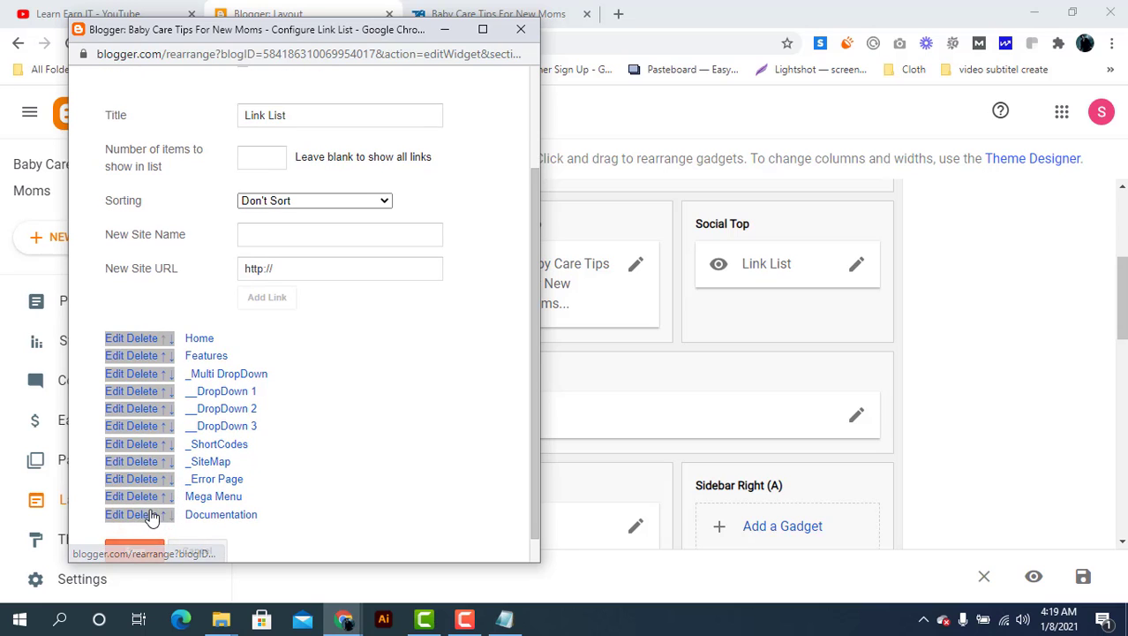
click(151, 513)
scroll(152, 521, down, 3)
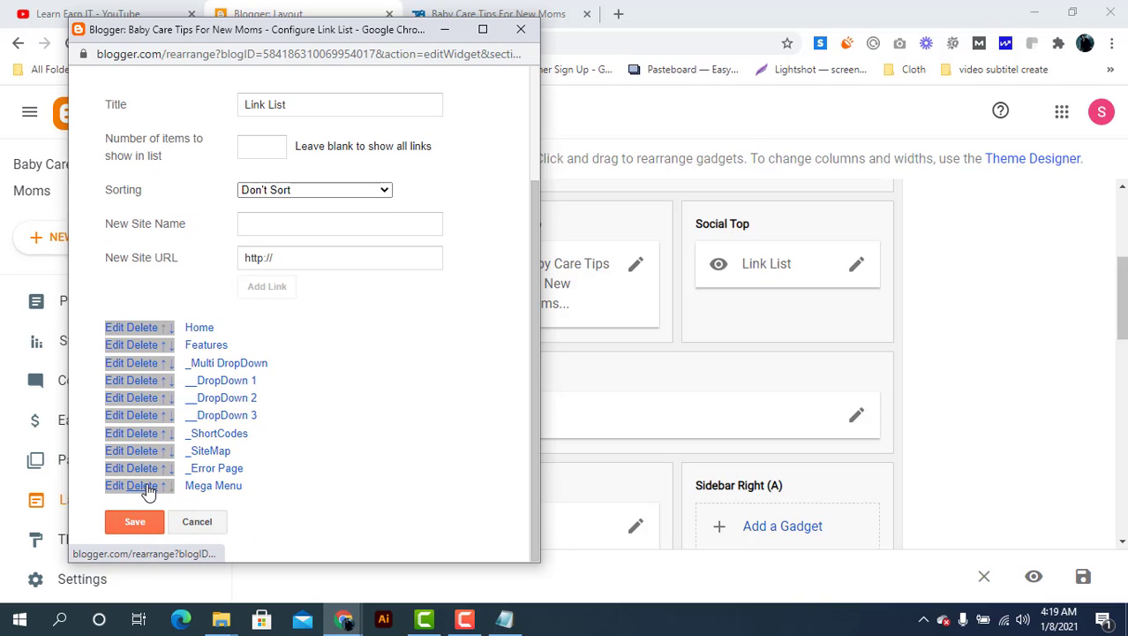
click(149, 487)
scroll(148, 487, down, 3)
click(148, 486)
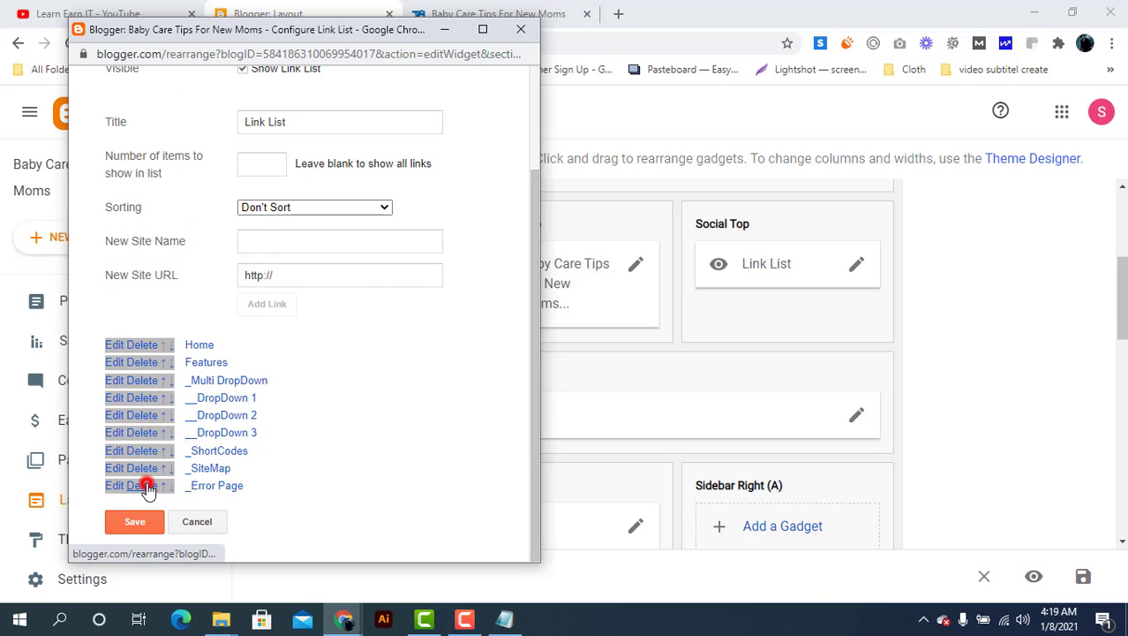
Delete _SiteMap, _ShortCodes, DropDown 3/2/1, _Multi DropDown and Features, then save the Home-only menu
scroll(148, 491, down, 3)
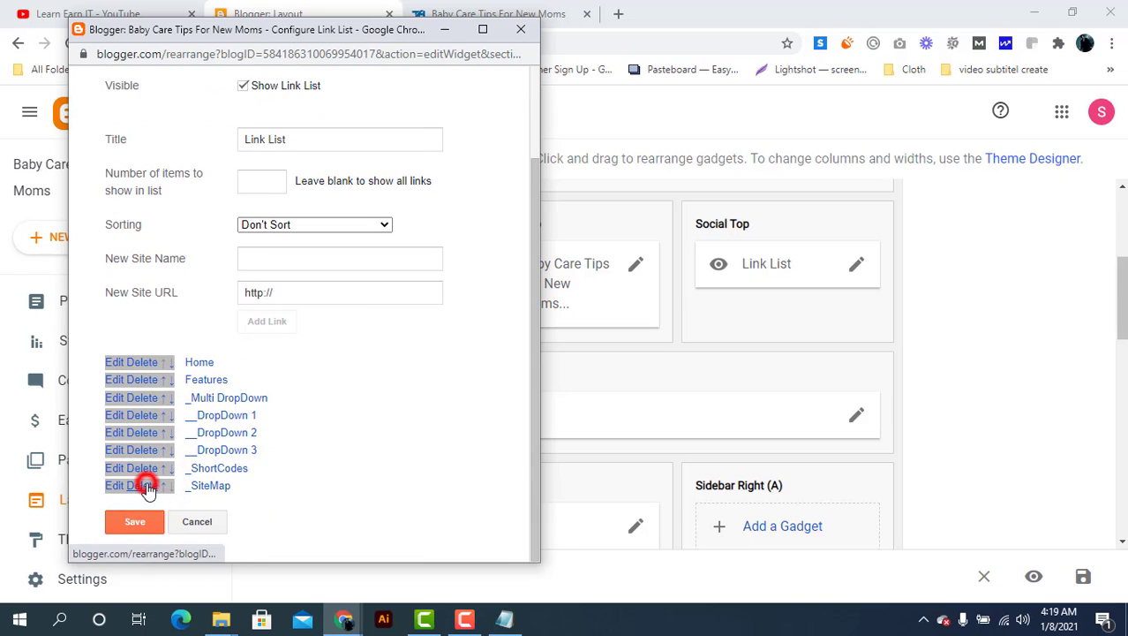
click(148, 485)
scroll(146, 481, down, 2)
click(144, 491)
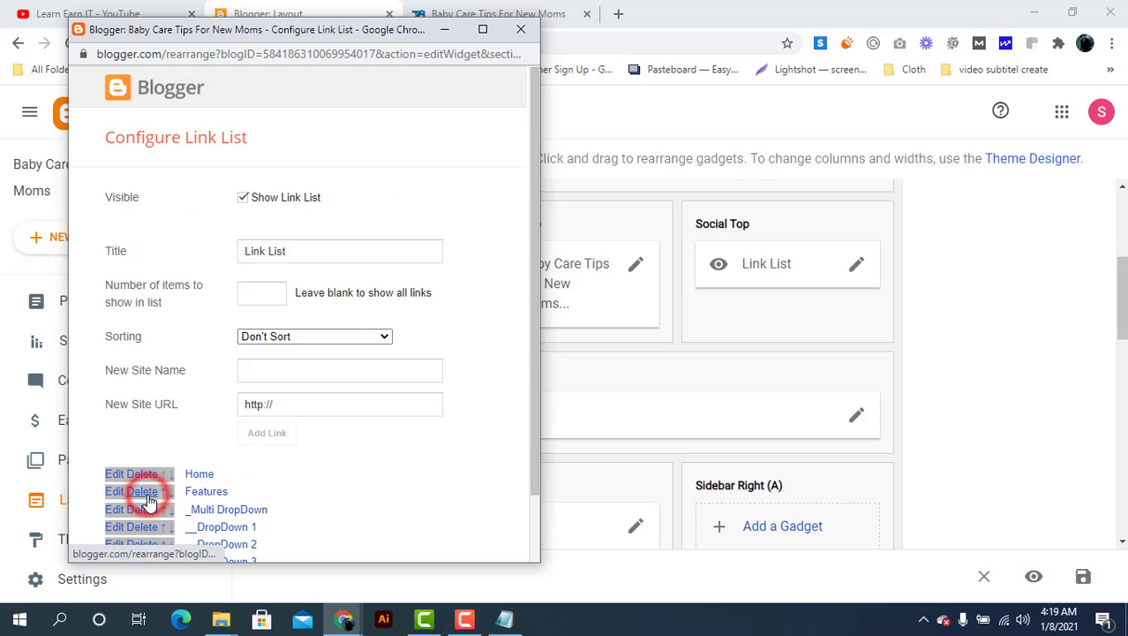
scroll(141, 482, down, 3)
click(151, 494)
scroll(154, 493, down, 3)
click(151, 488)
scroll(154, 495, down, 2)
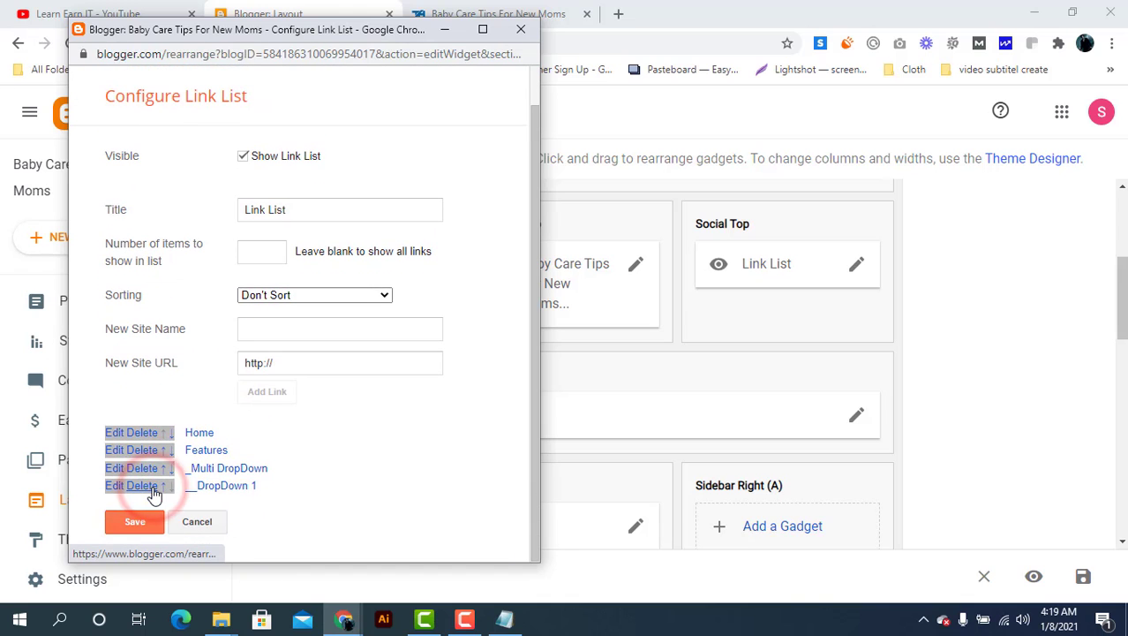
click(151, 488)
scroll(150, 492, down, 1)
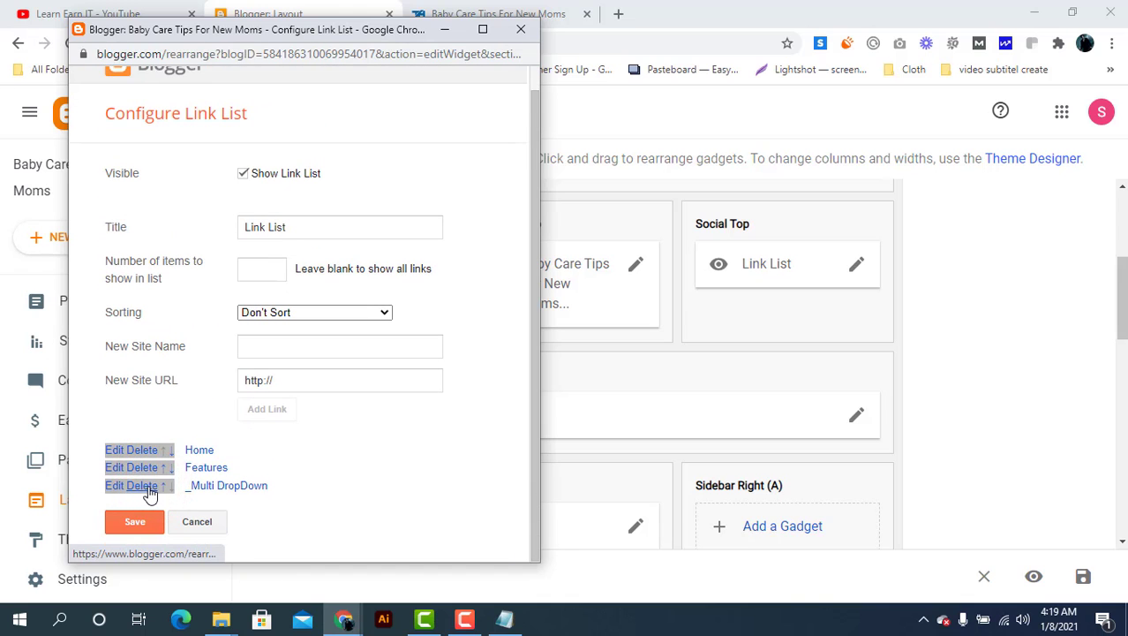
click(149, 488)
click(146, 486)
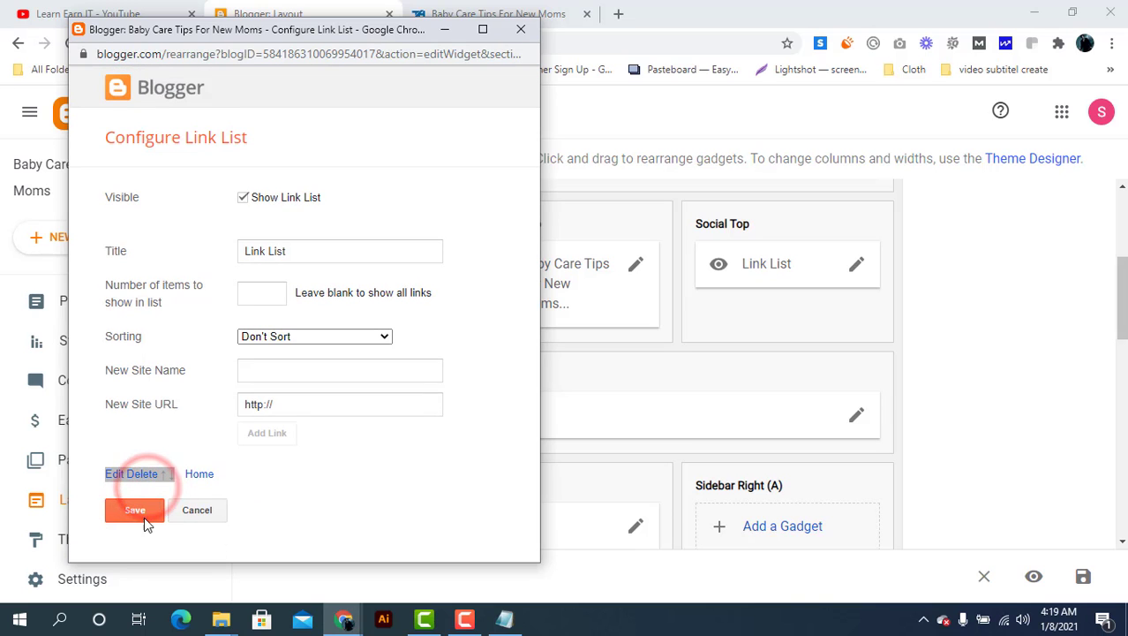
click(136, 510)
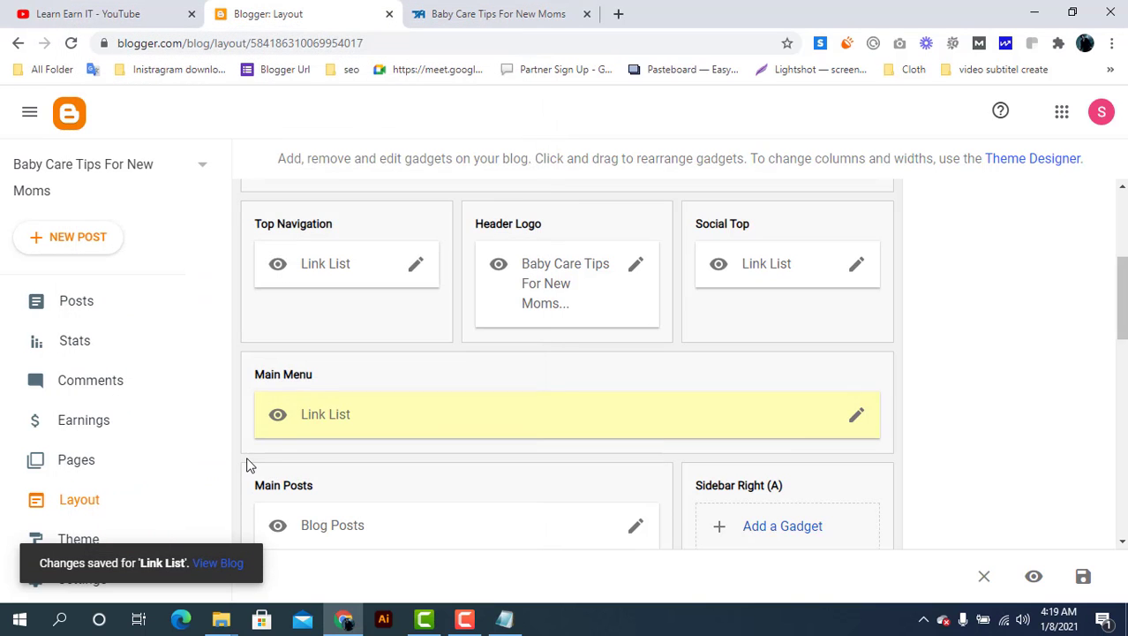
Save the layout and reload the live blog to confirm the menu shows only HOME
click(1084, 575)
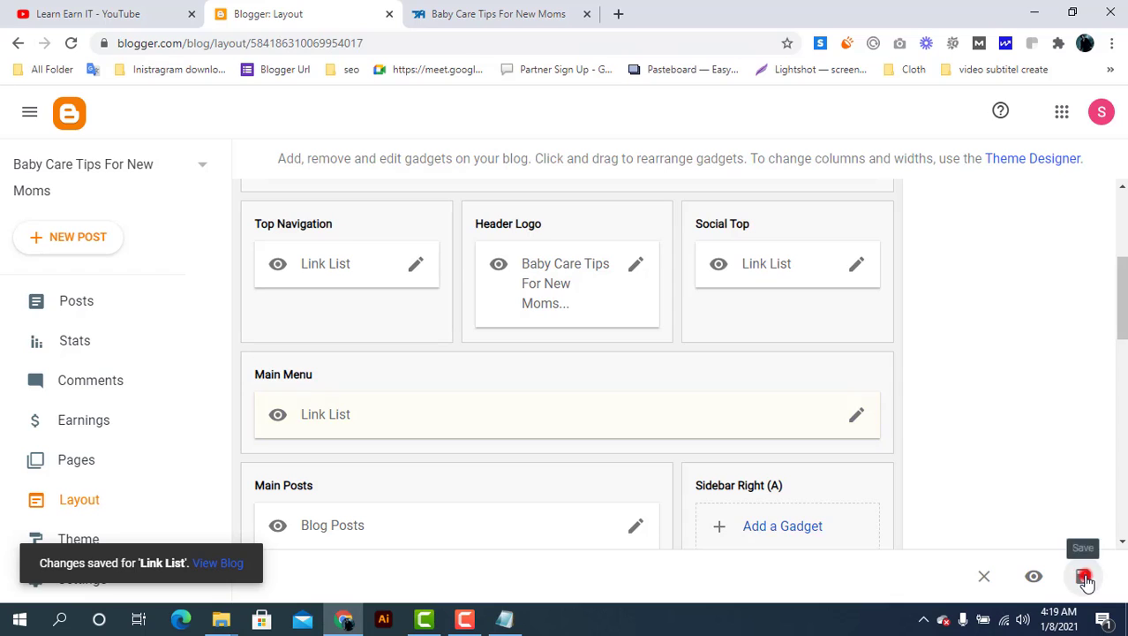
click(482, 16)
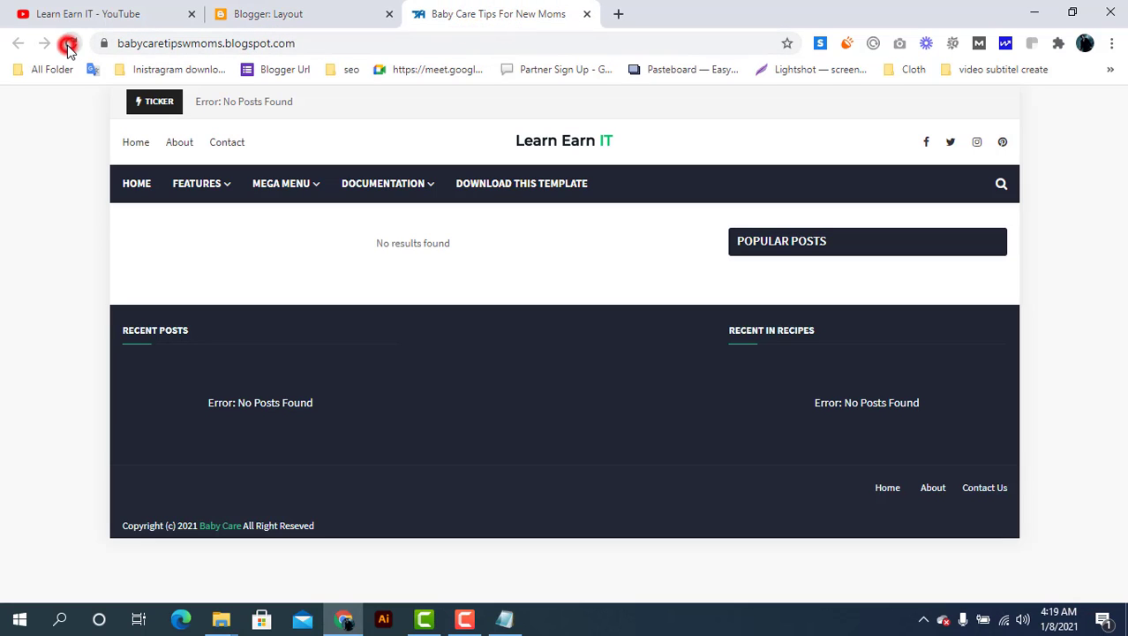
click(68, 44)
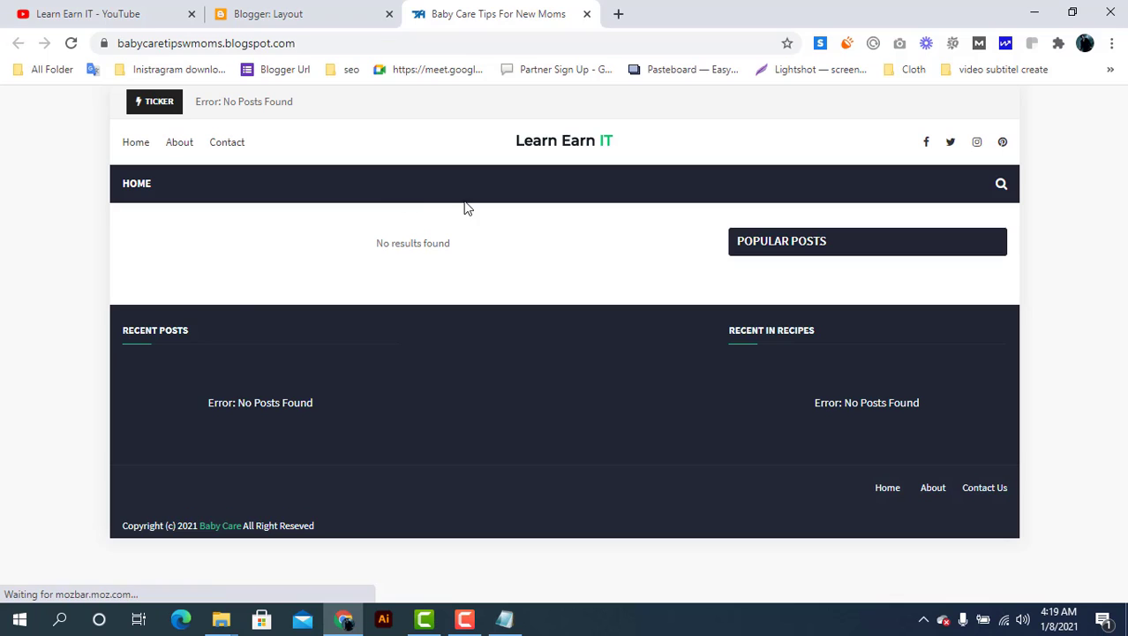
click(313, 7)
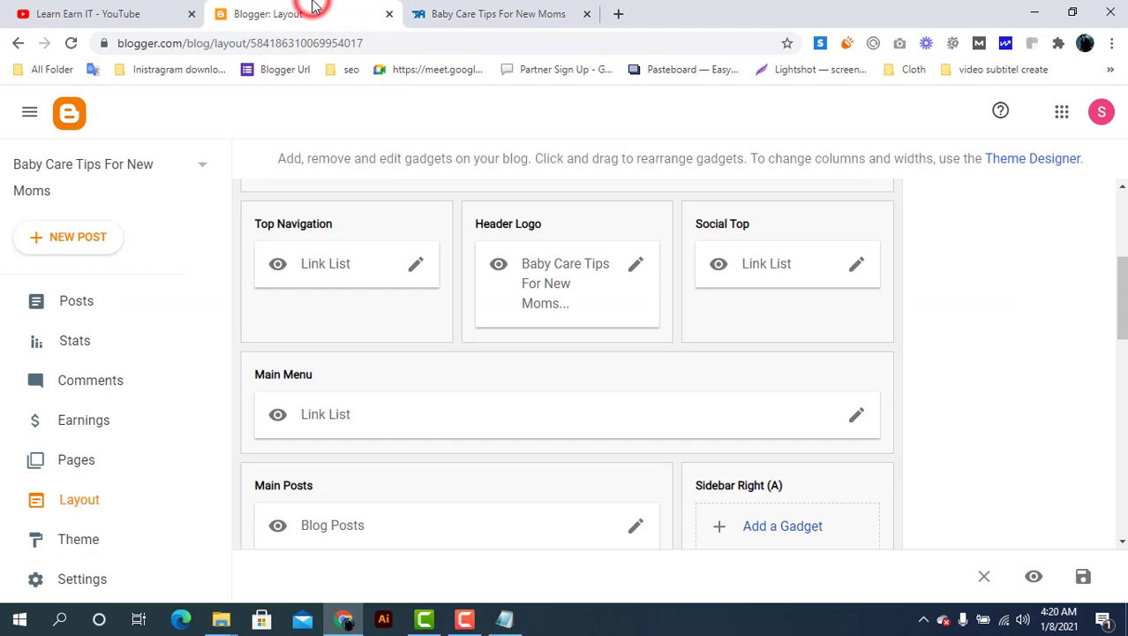
Start a new post titled 'baby' with some short body text
click(94, 304)
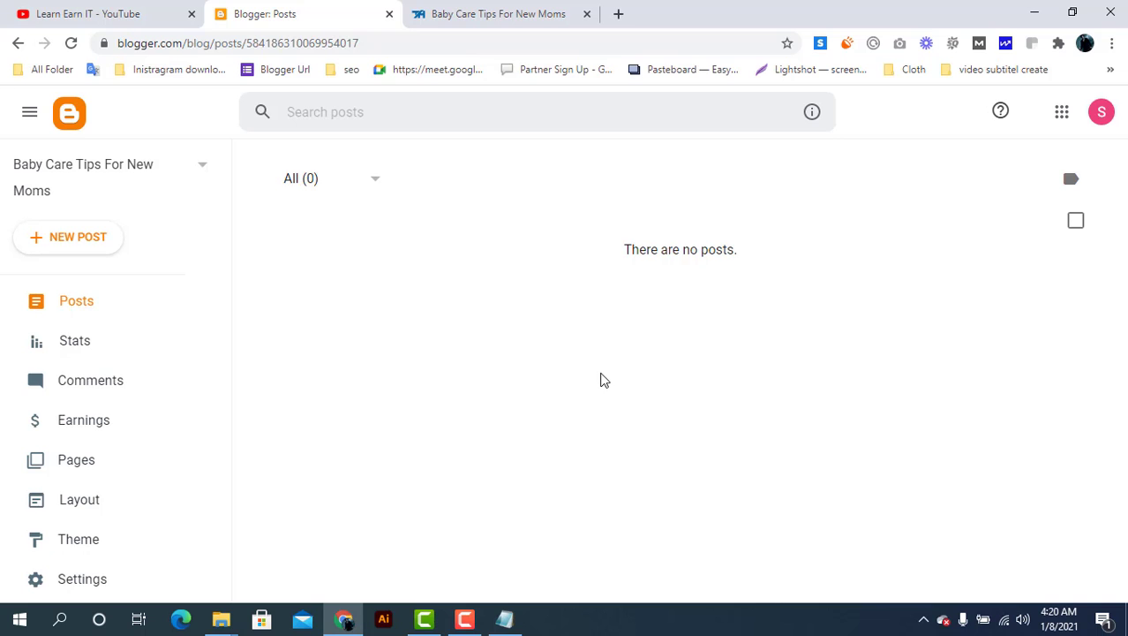
click(78, 238)
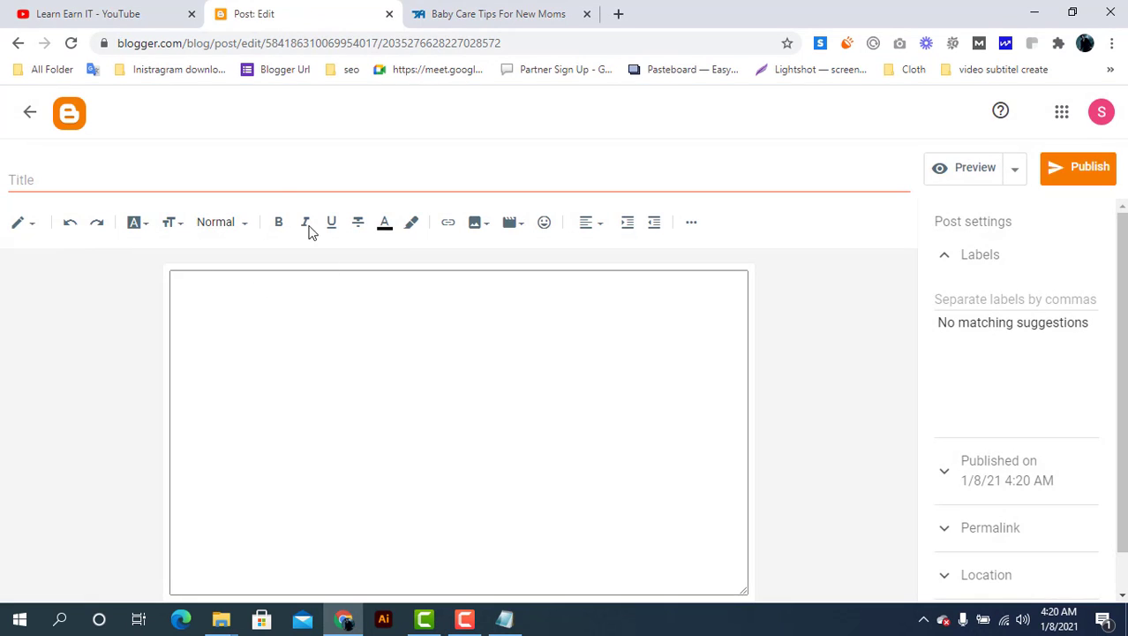
click(272, 177)
text(h)
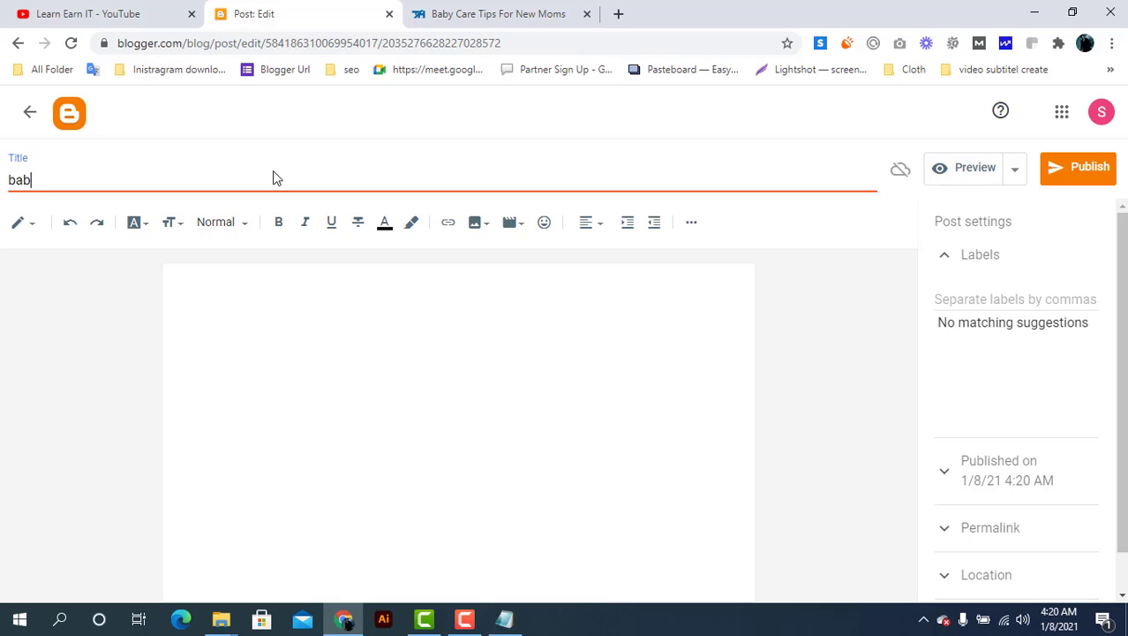
click(382, 360)
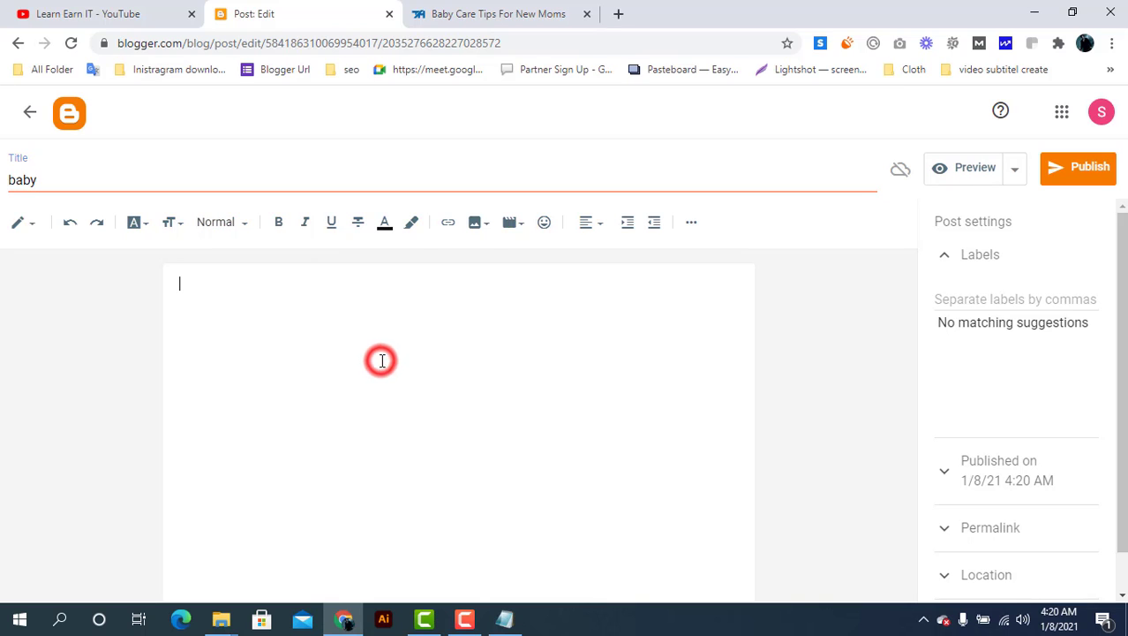
text(hiok)
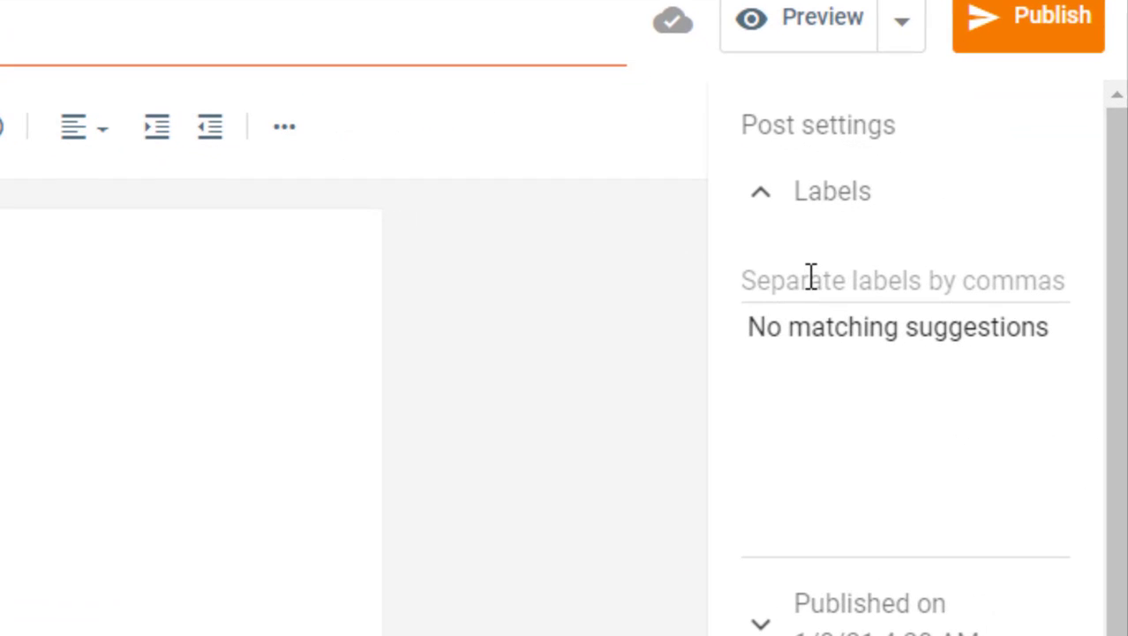
Give the post the label Baby and publish it
click(969, 296)
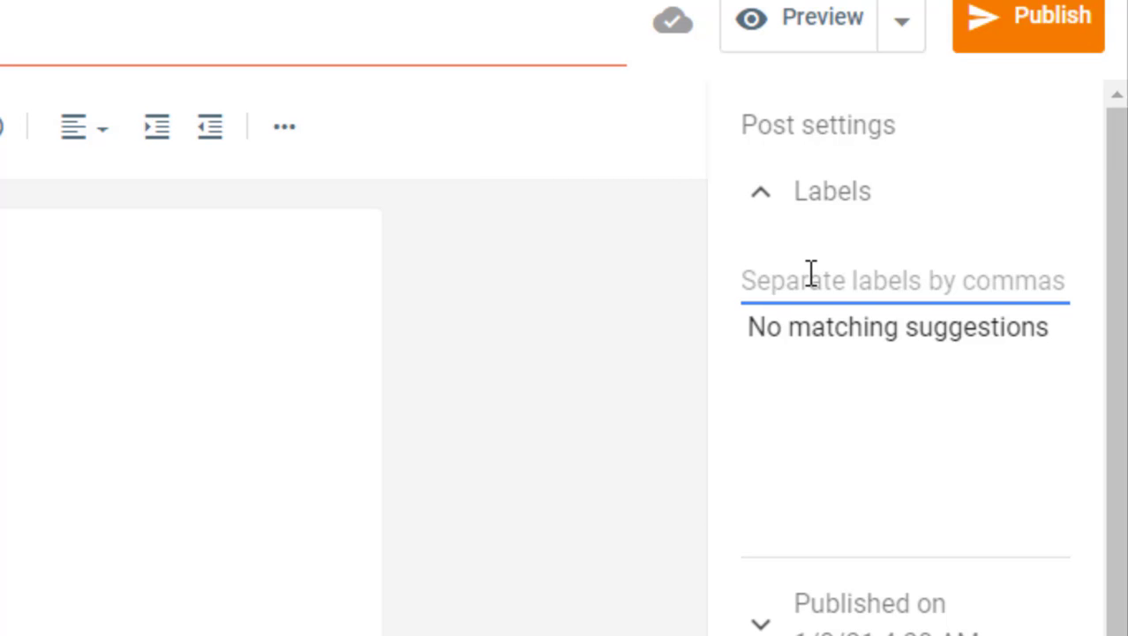
text(Baby)
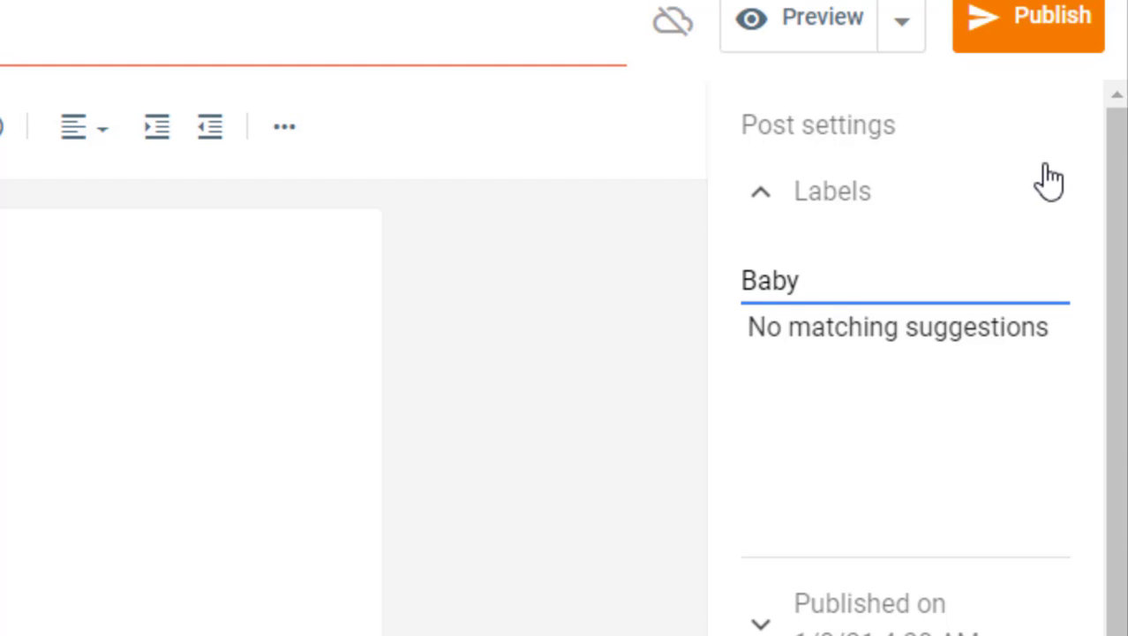
click(1028, 36)
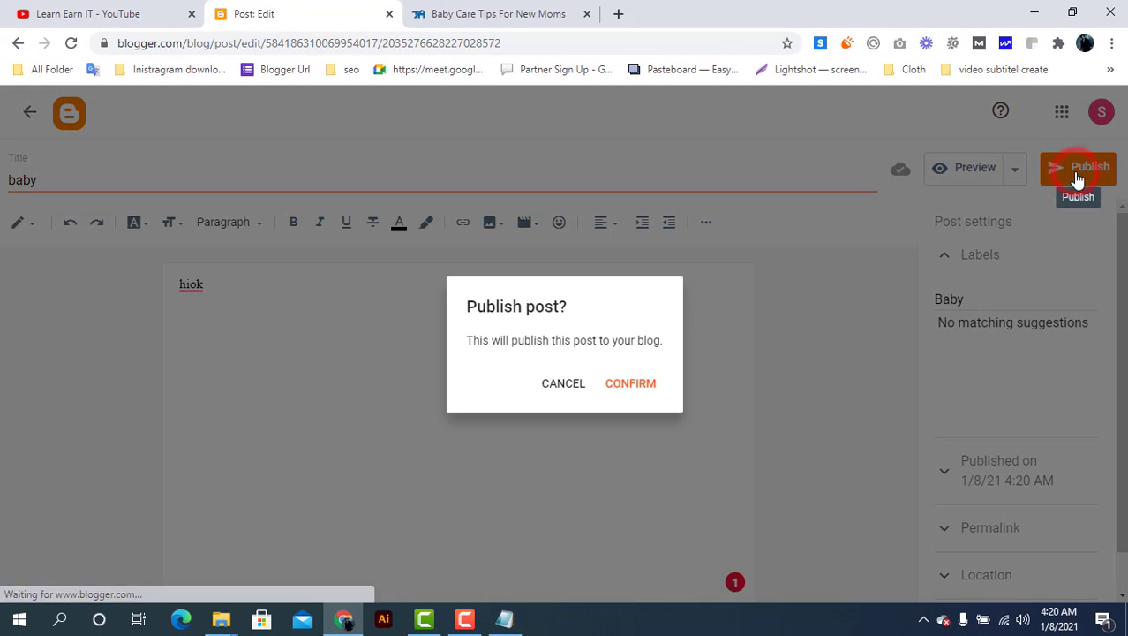
click(641, 385)
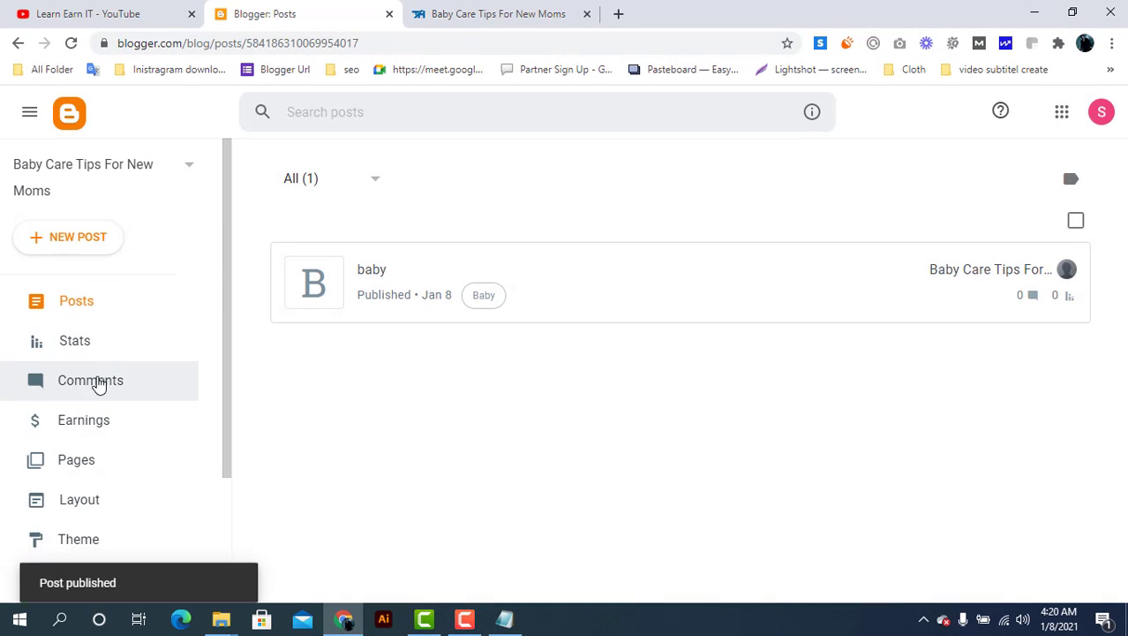
Add the Labels gadget to Sidebar Right (A) with its default settings
click(108, 508)
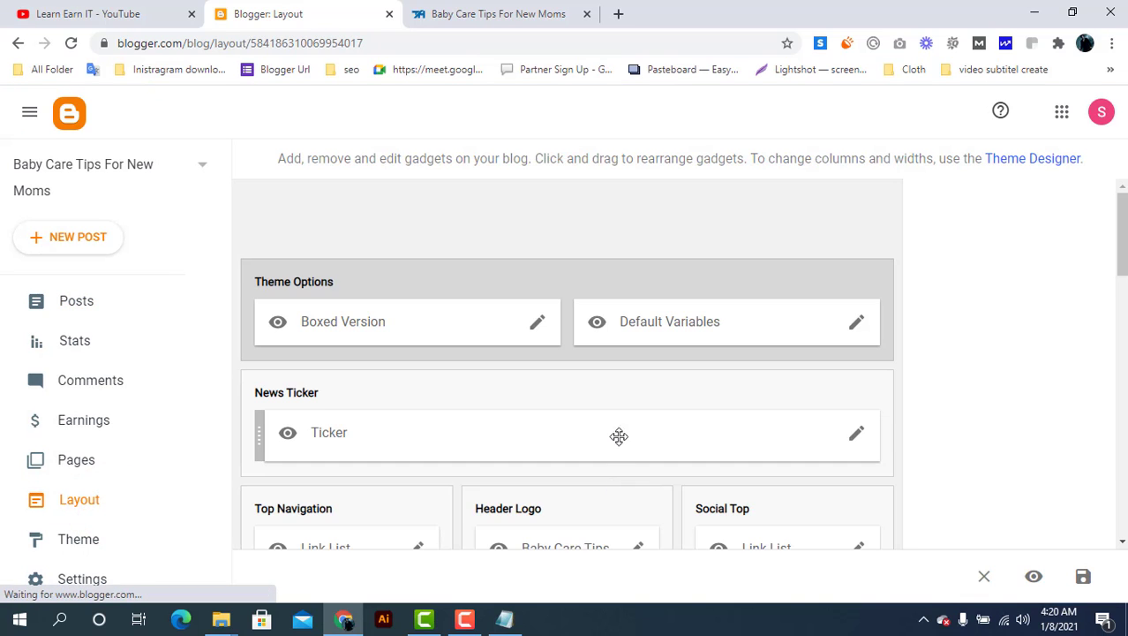
scroll(618, 436, down, 5)
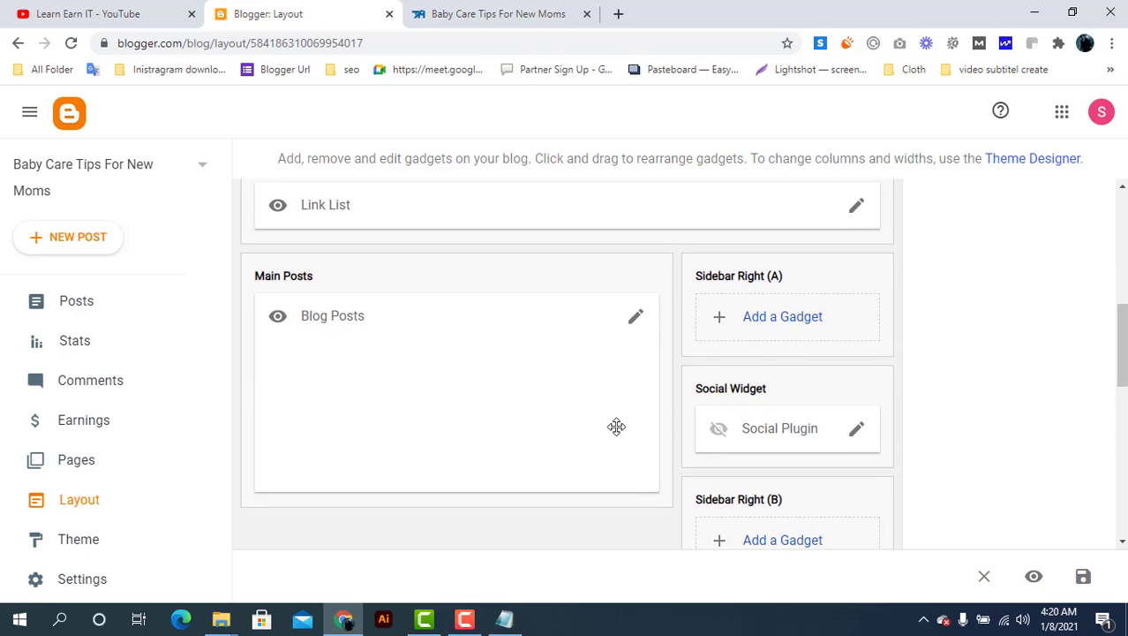
click(797, 322)
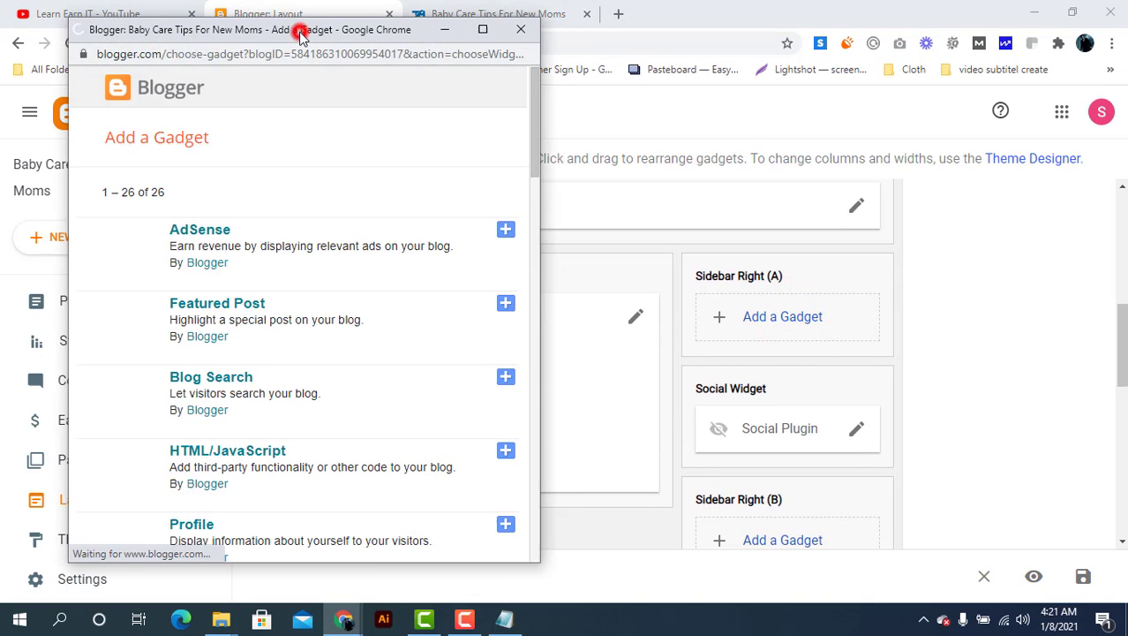
drag(301, 31, 452, 49)
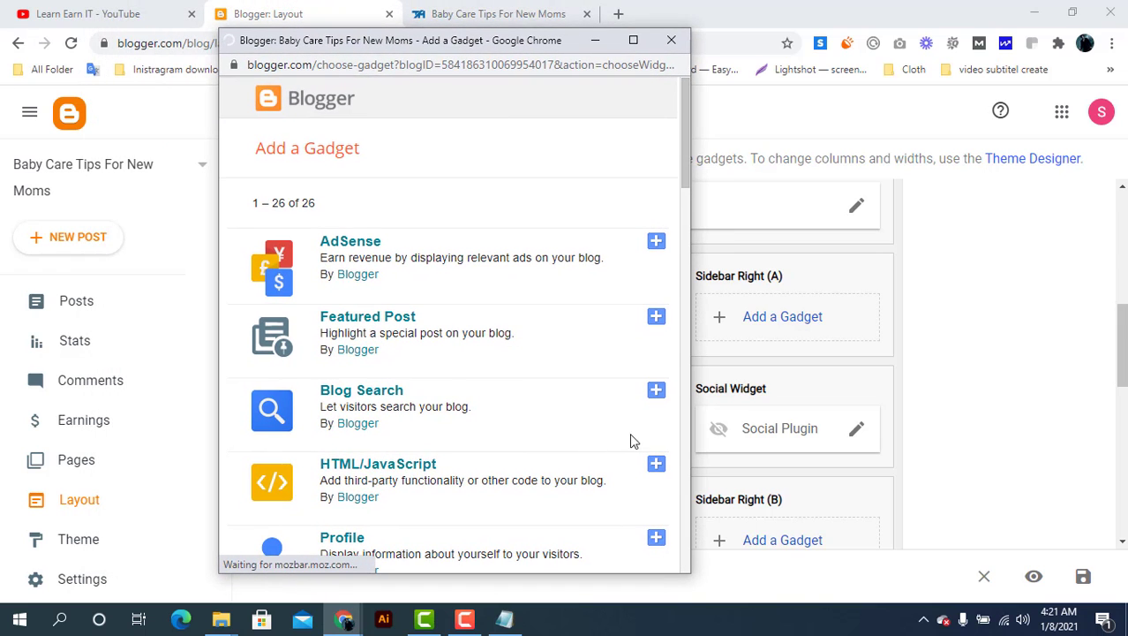
scroll(428, 397, down, 3)
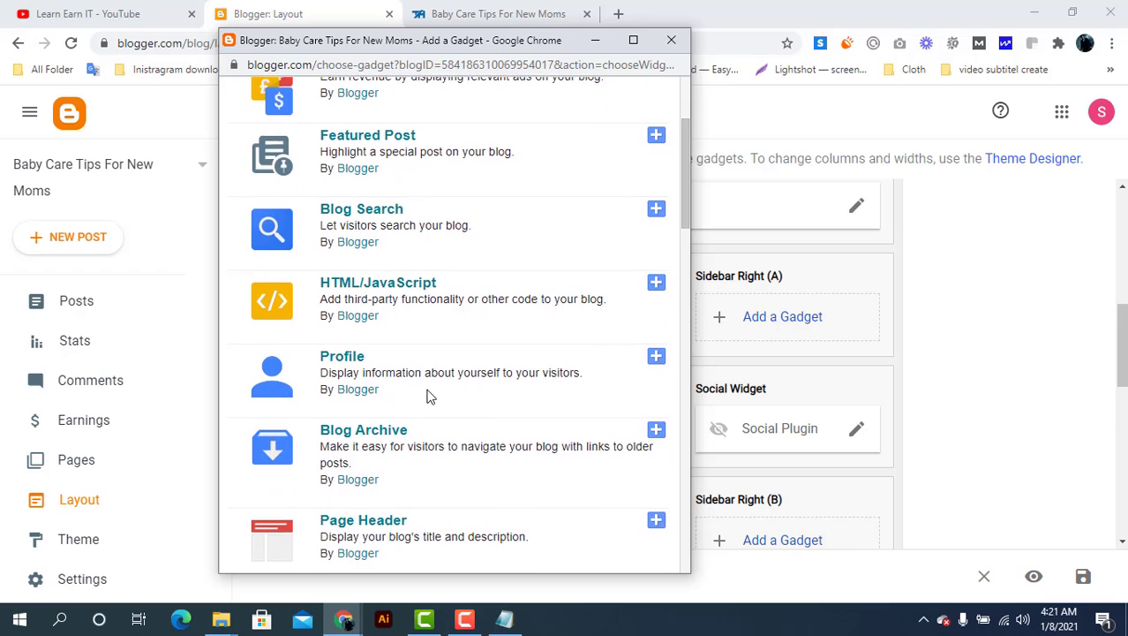
scroll(428, 396, down, 1)
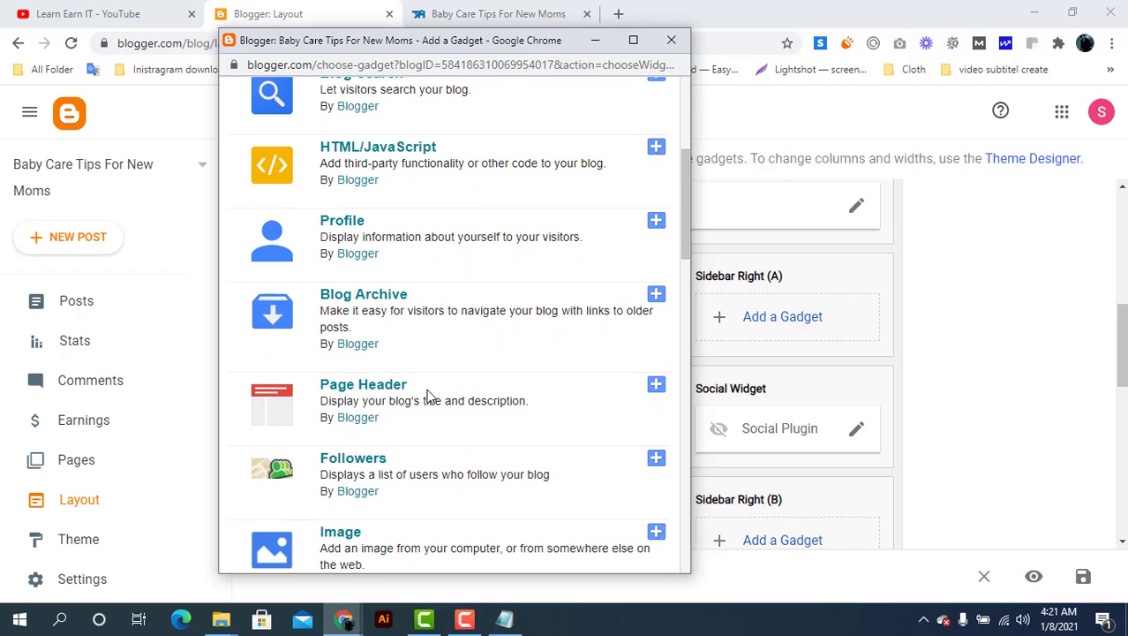
scroll(428, 397, up, 3)
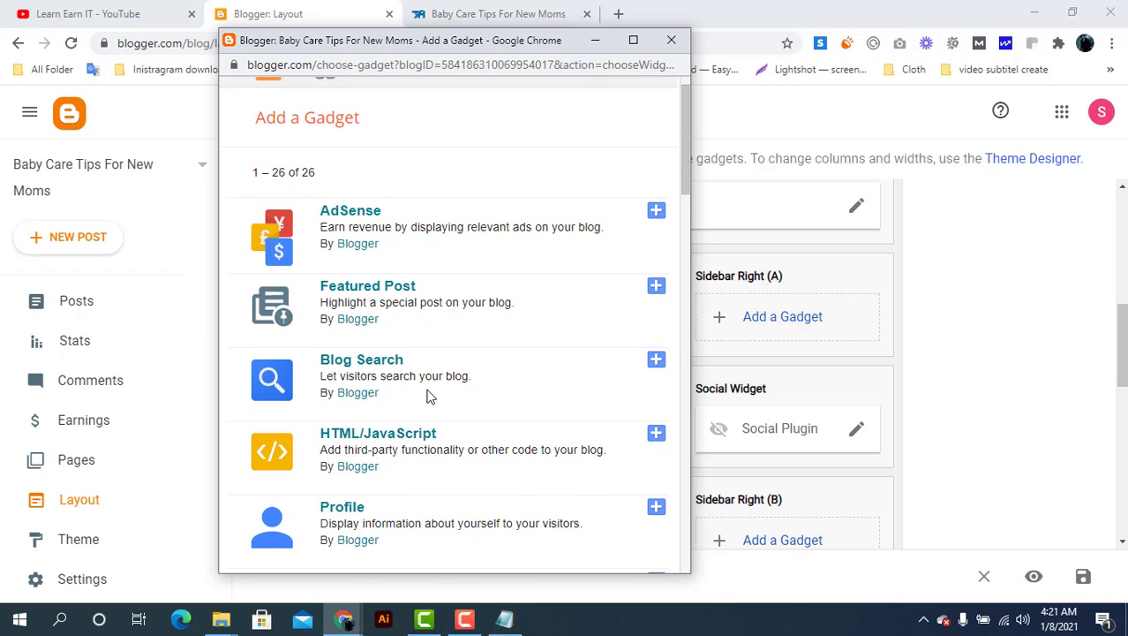
scroll(428, 396, down, 5)
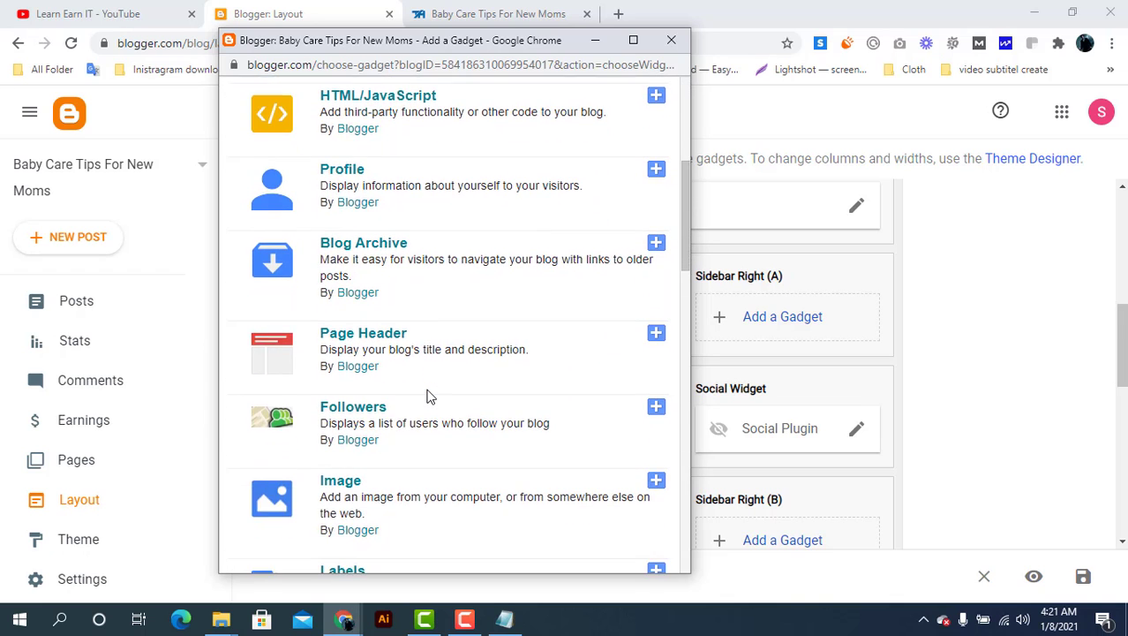
scroll(428, 397, down, 1)
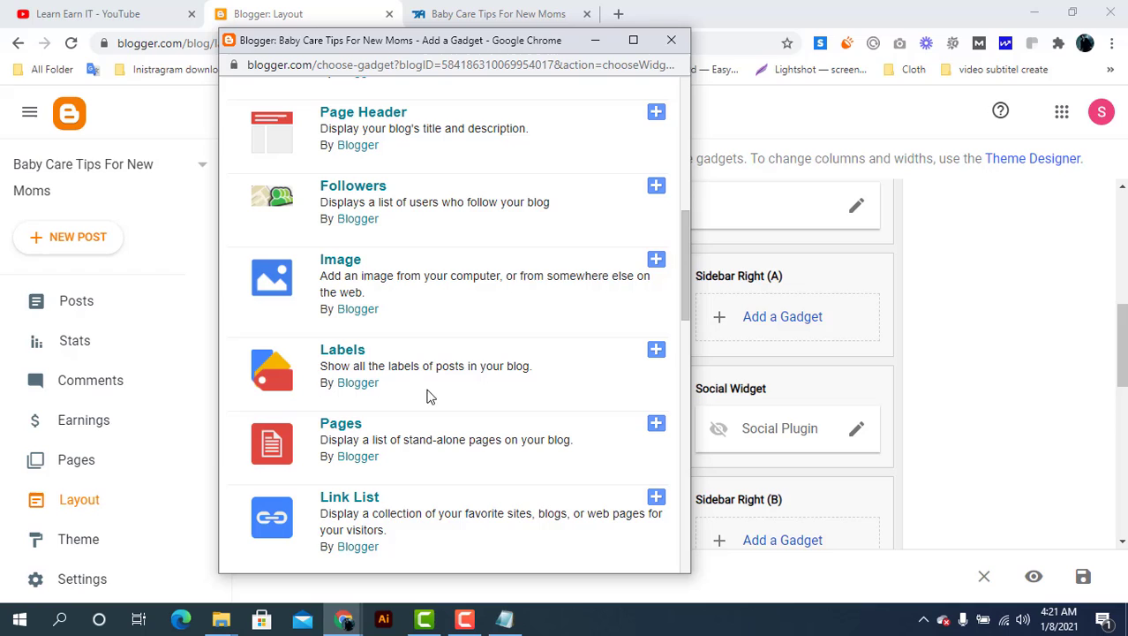
click(657, 349)
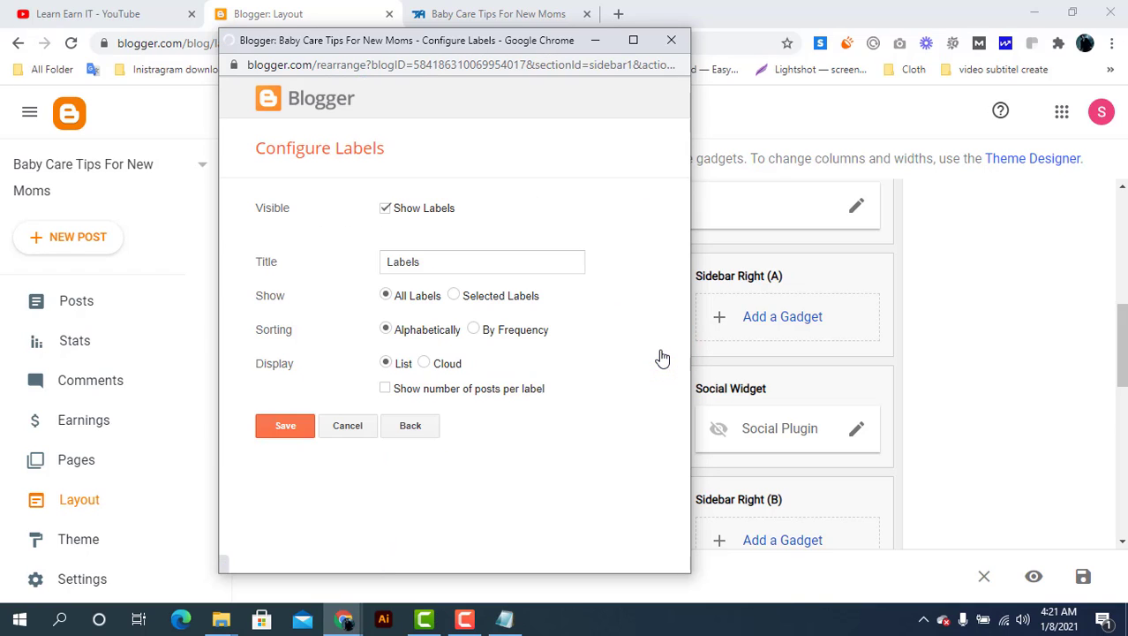
click(285, 425)
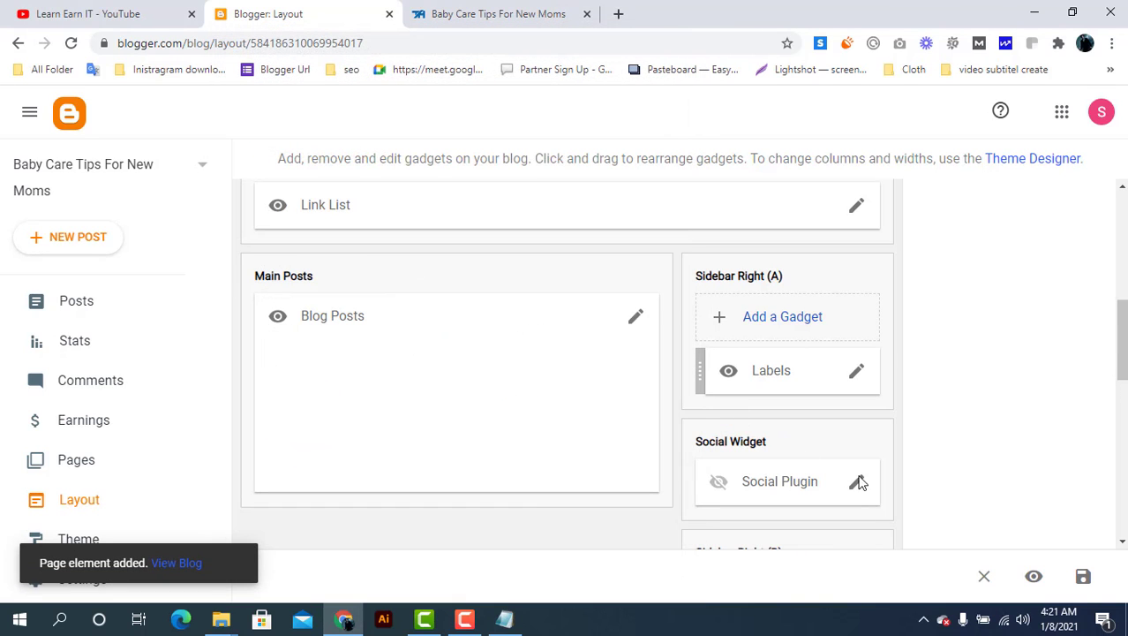
Save the layout and reload the live blog to show the new Labels gadget
click(1083, 575)
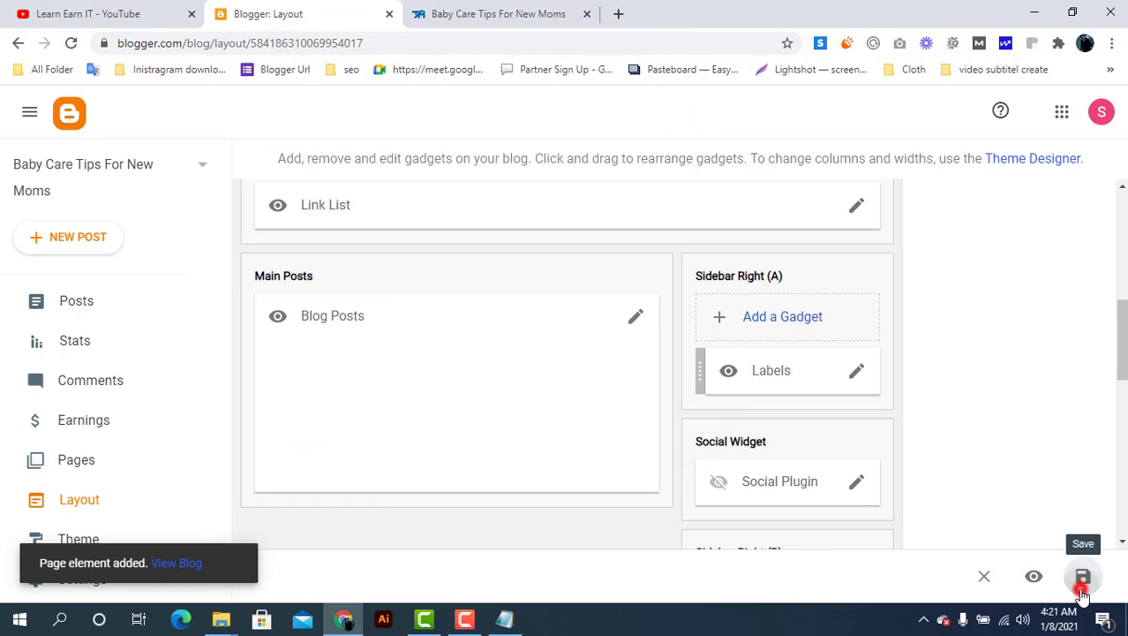
click(488, 11)
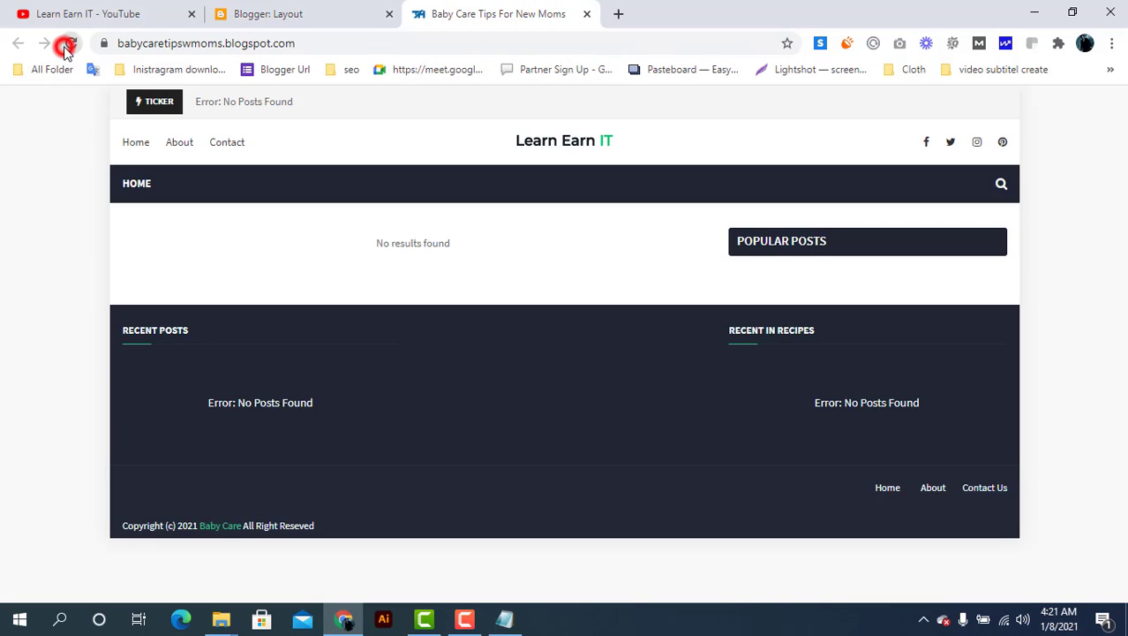
click(67, 46)
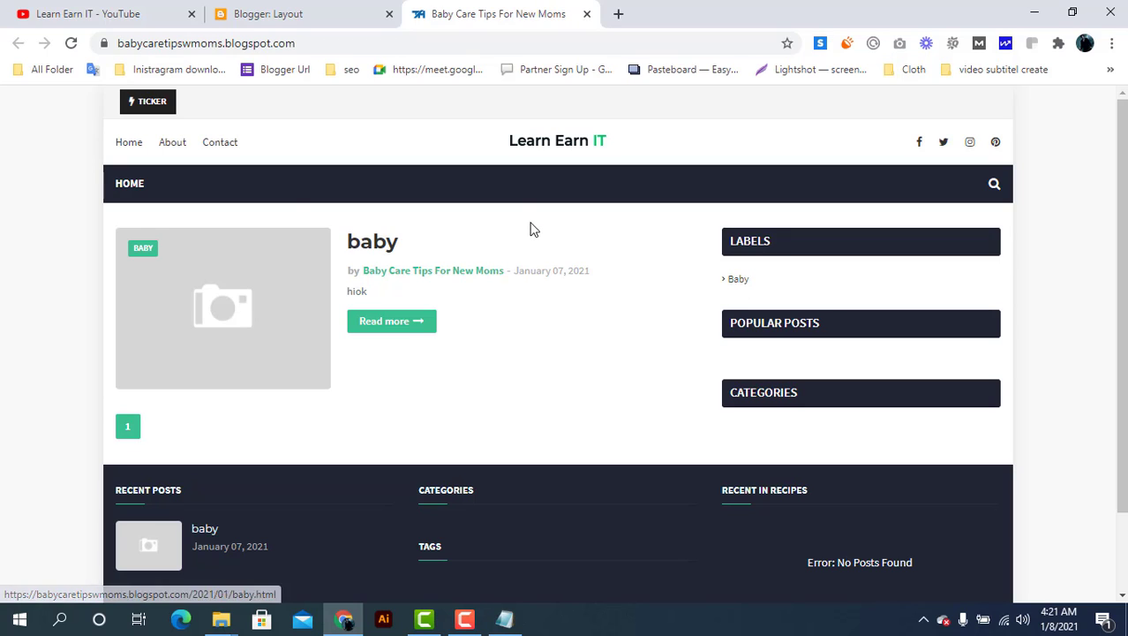
Open the Baby label page and copy its web address
click(738, 280)
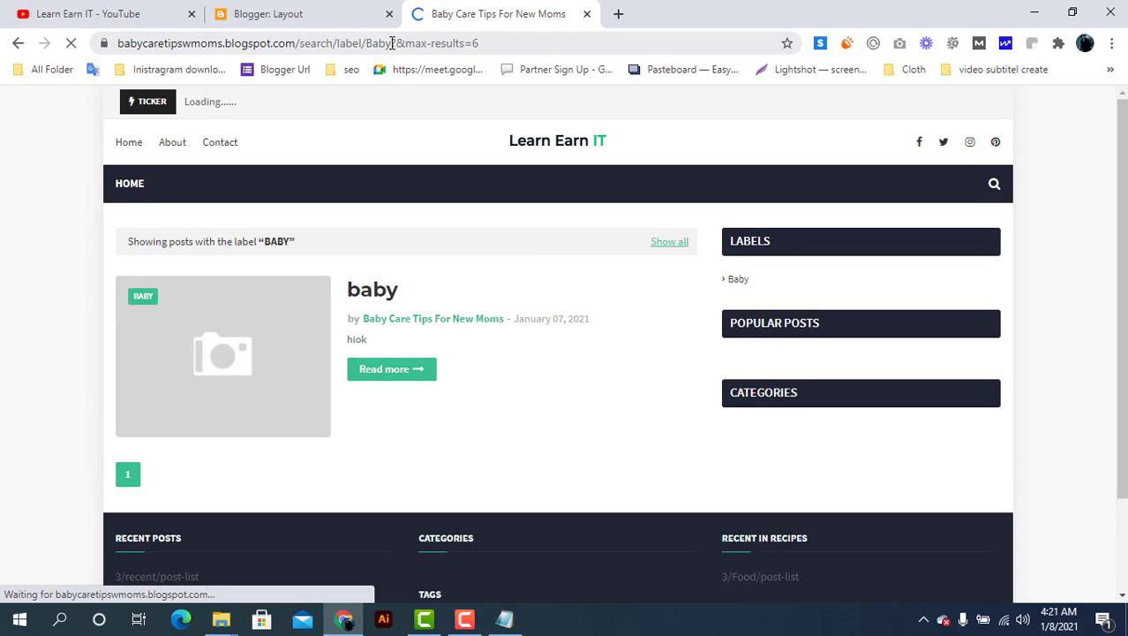
drag(392, 43, 133, 44)
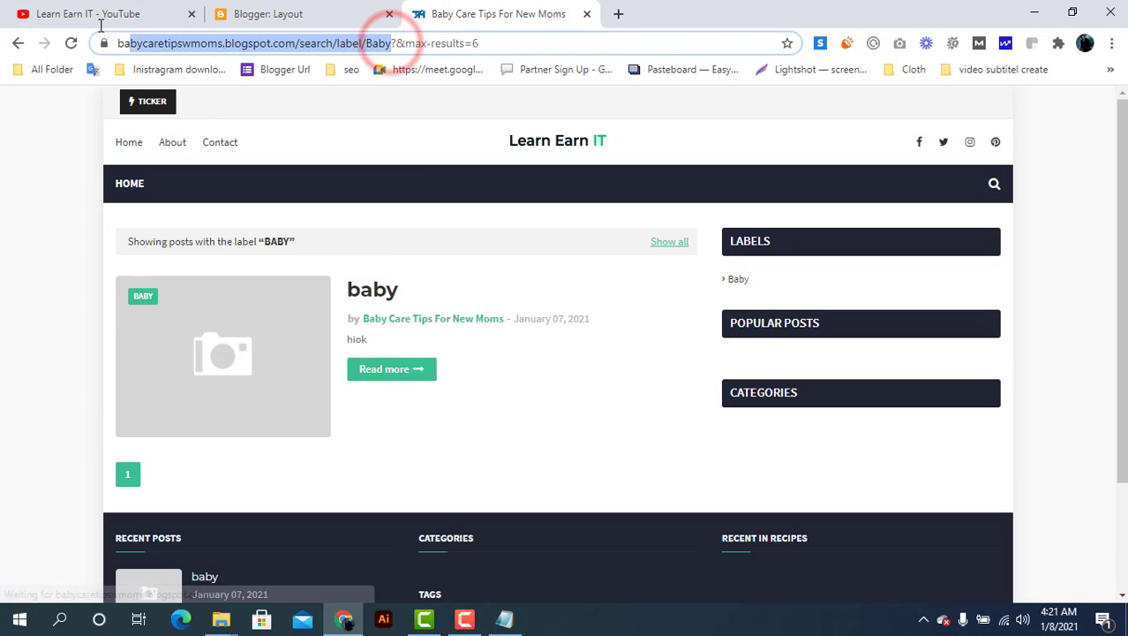
right_click(224, 48)
click(276, 142)
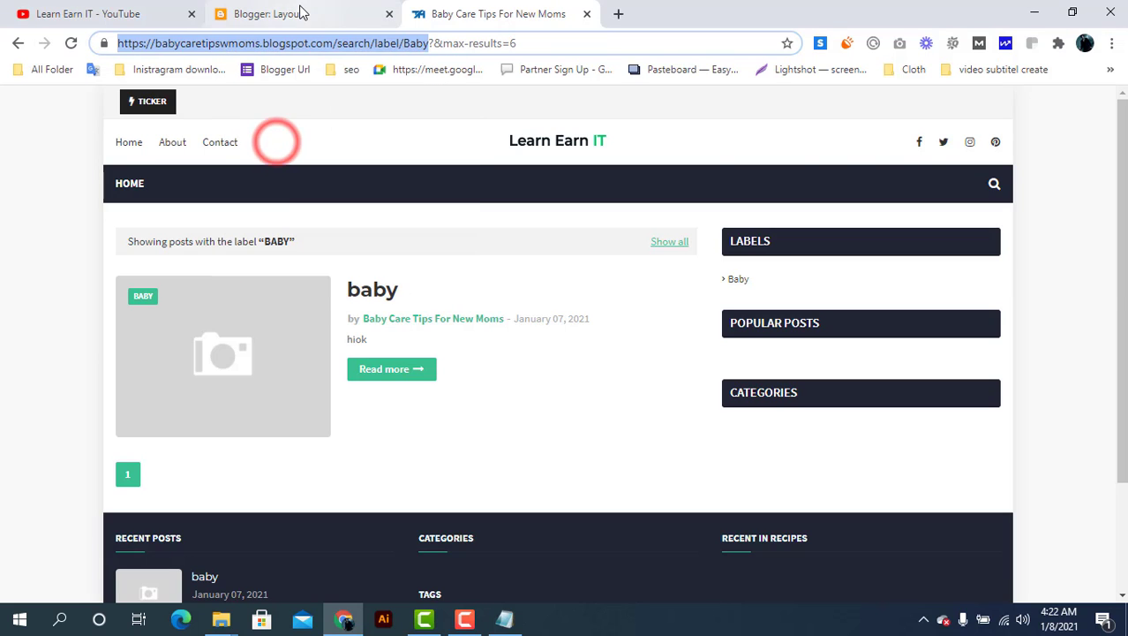
click(291, 12)
Add a Baby link with the copied label-page URL to Main Menu, below Home, and save
scroll(425, 309, up, 1)
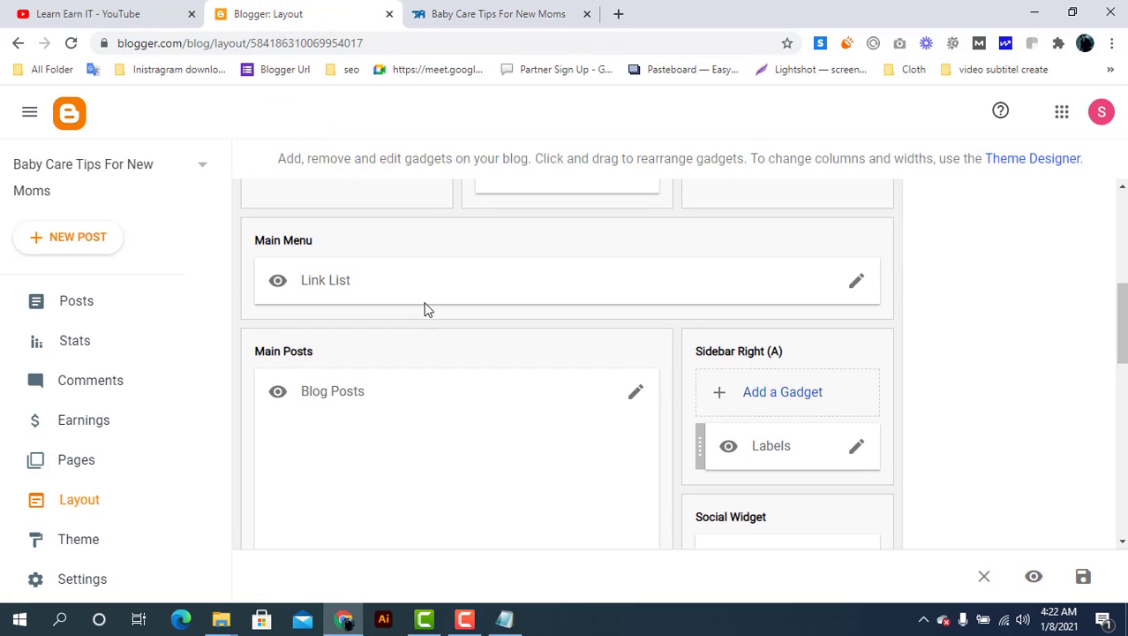
click(853, 286)
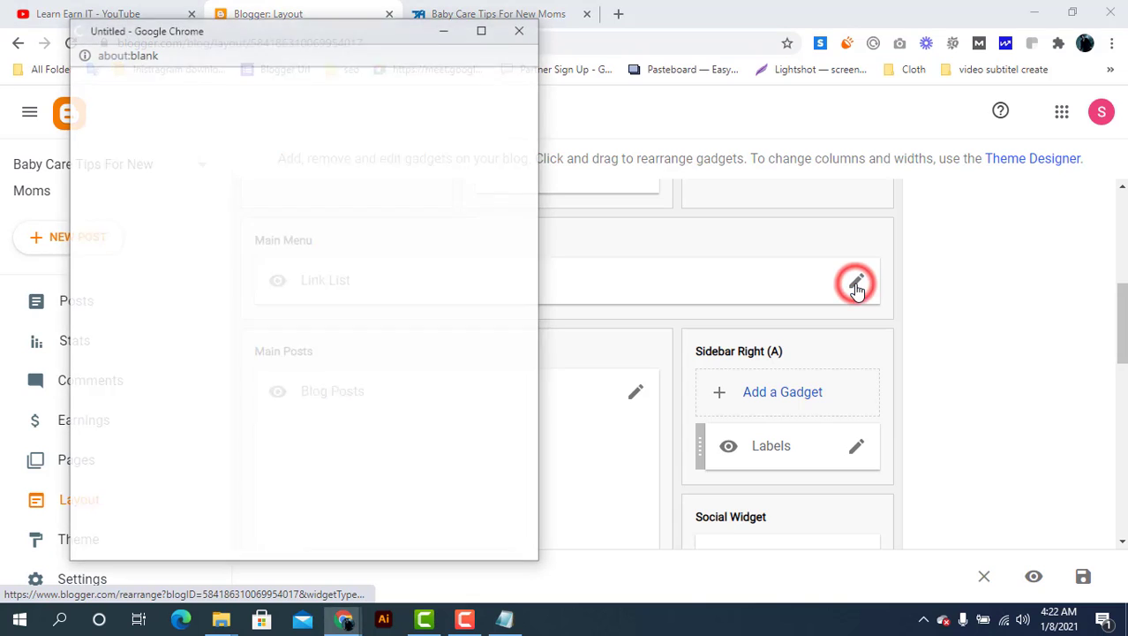
drag(284, 40, 369, 40)
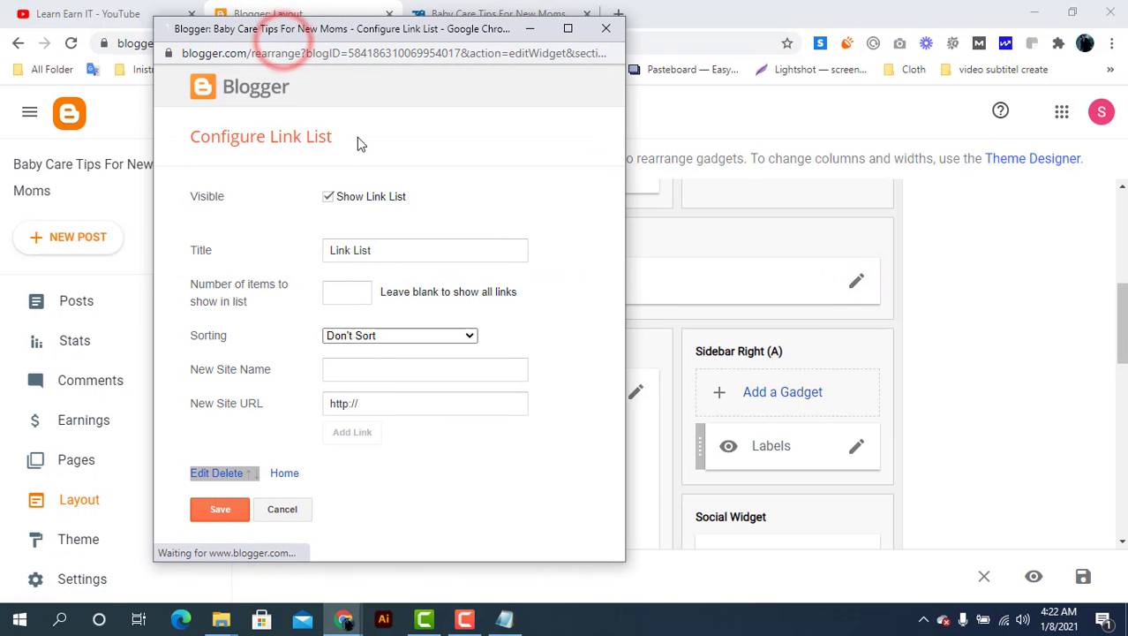
click(387, 407)
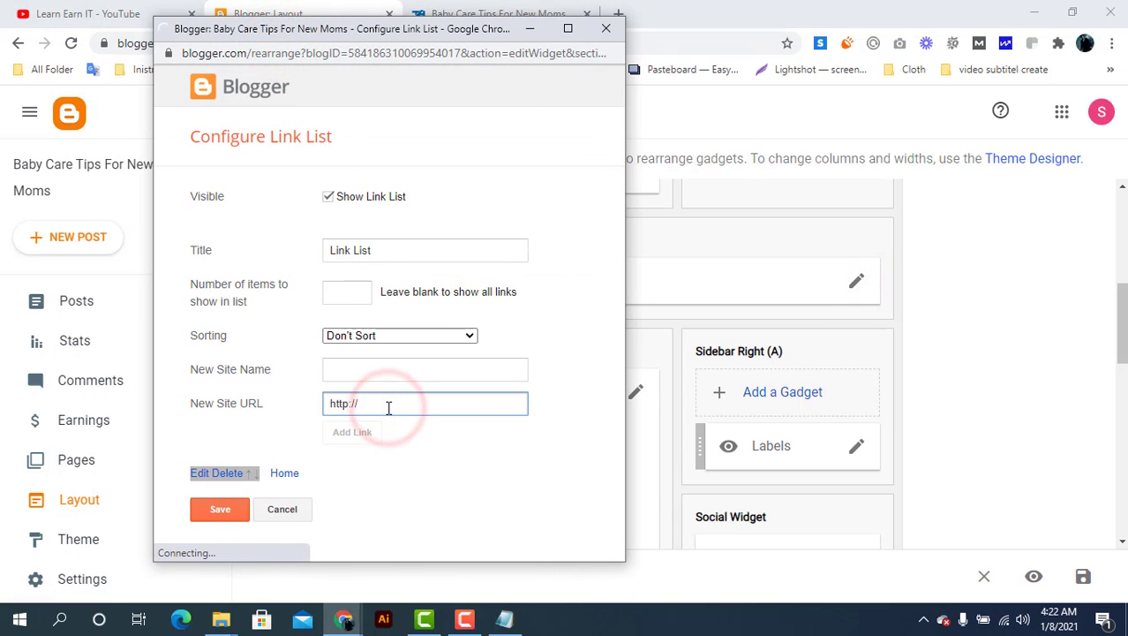
triple_click(387, 407)
key(ctrl+v)
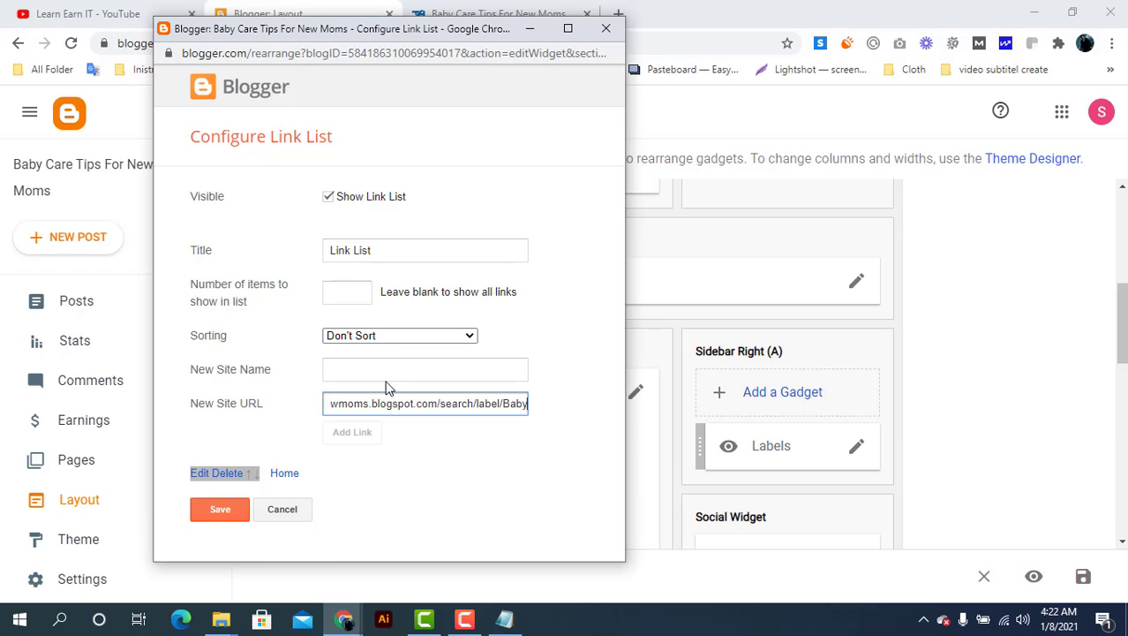
click(384, 369)
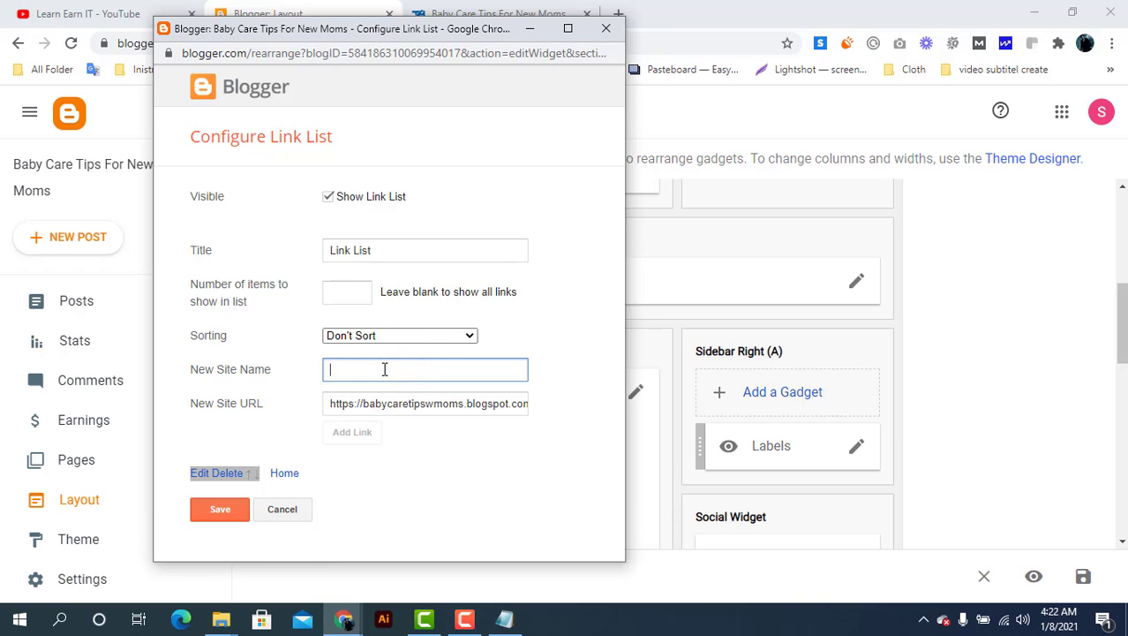
text(Baby)
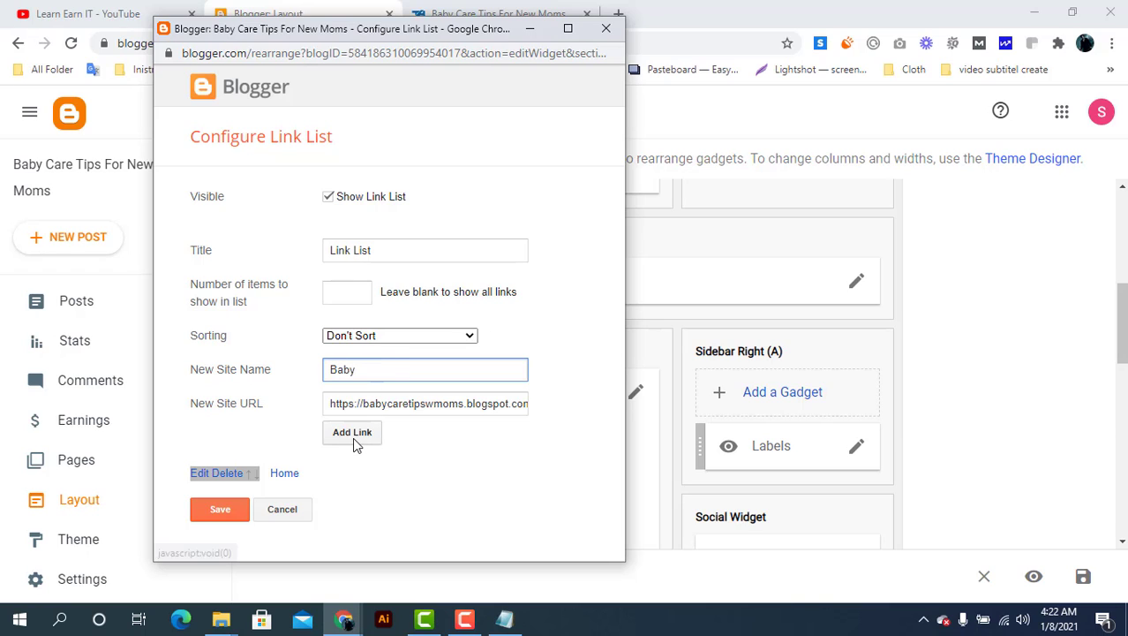
click(353, 434)
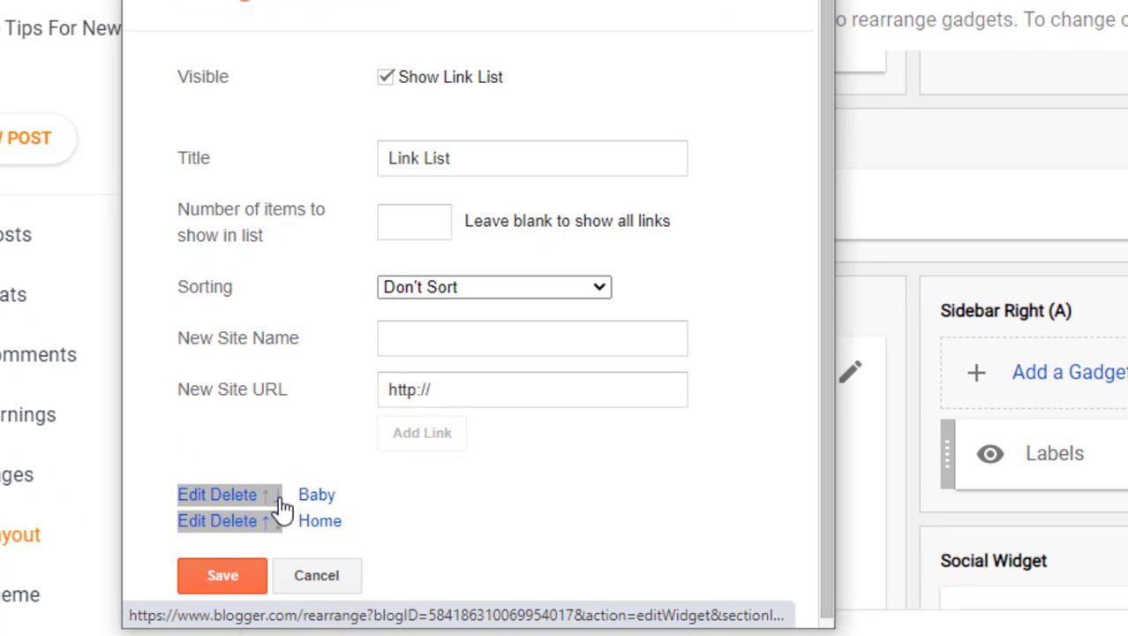
click(276, 494)
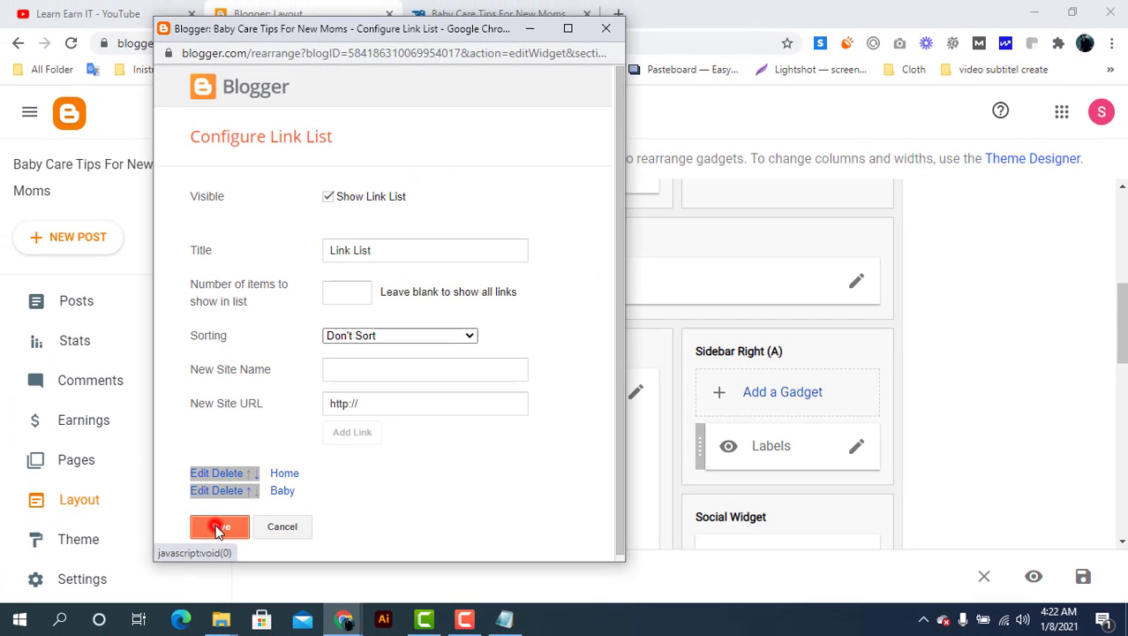
click(222, 575)
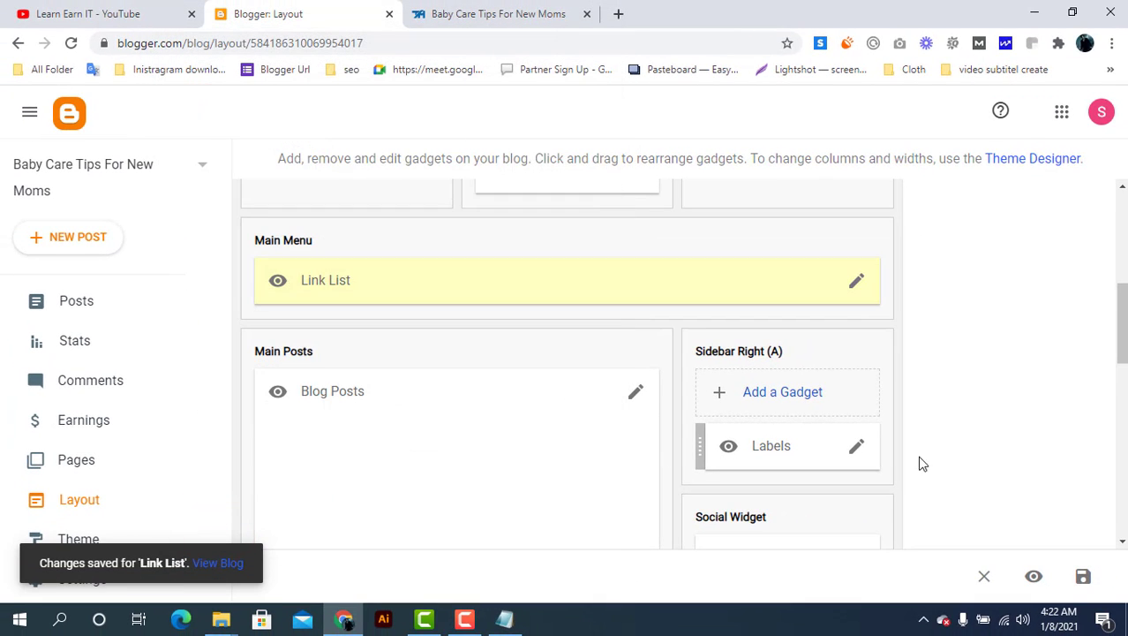
click(1083, 575)
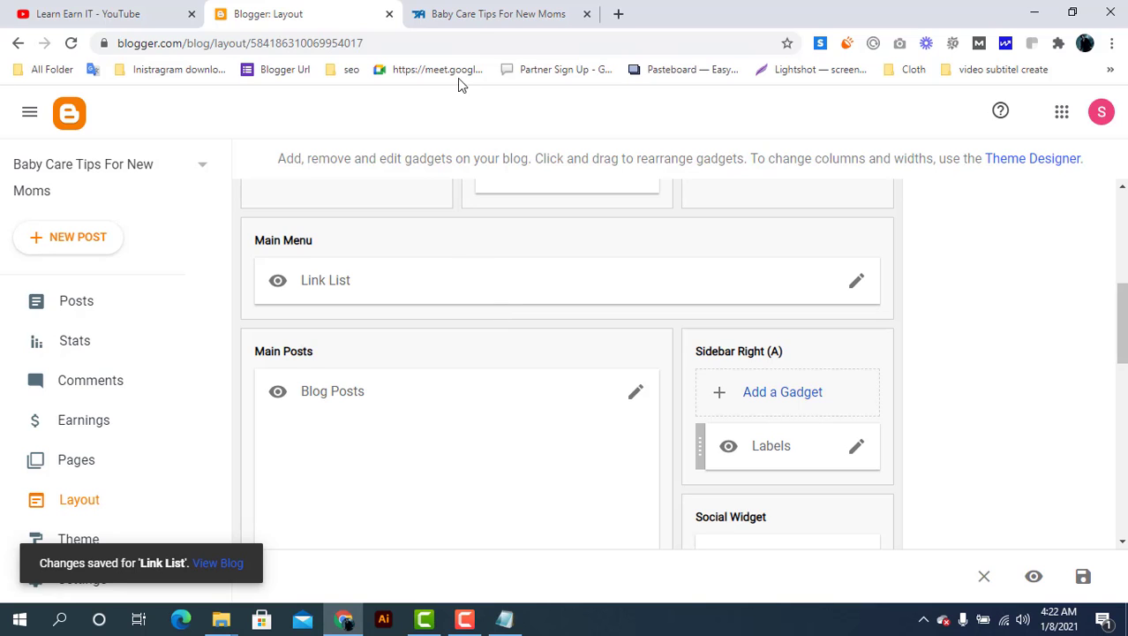
click(472, 14)
click(70, 42)
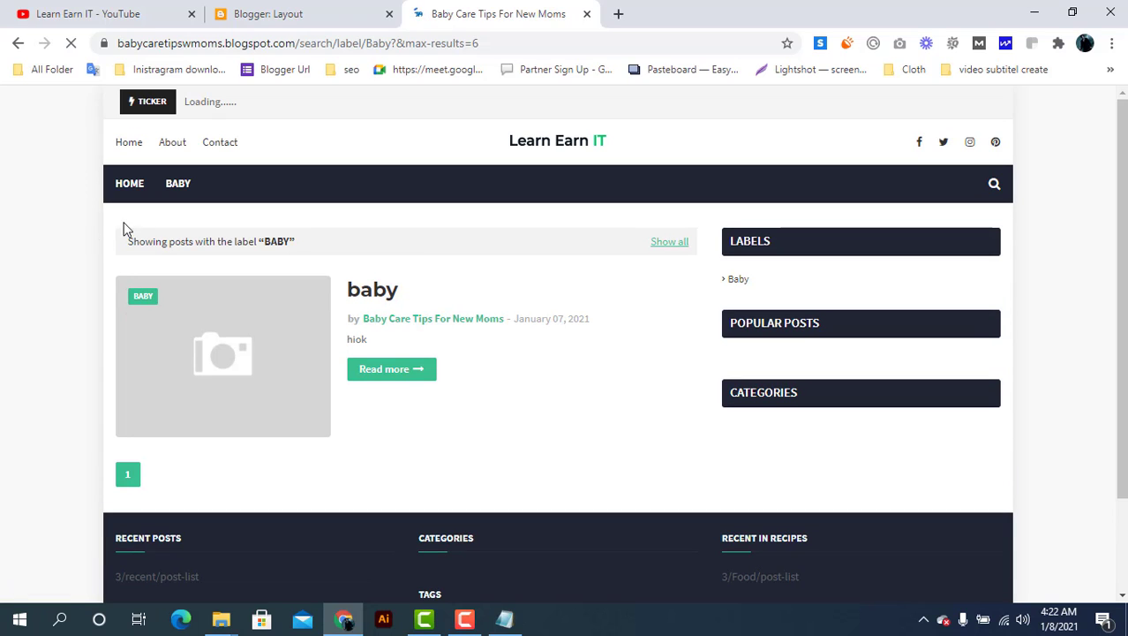
click(177, 186)
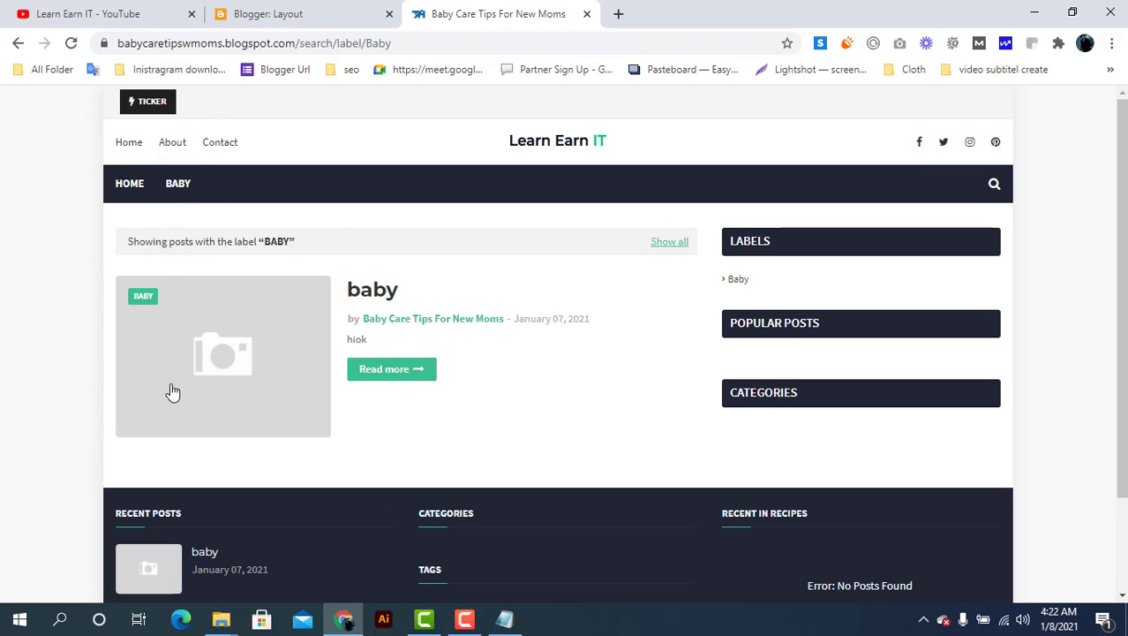
click(131, 185)
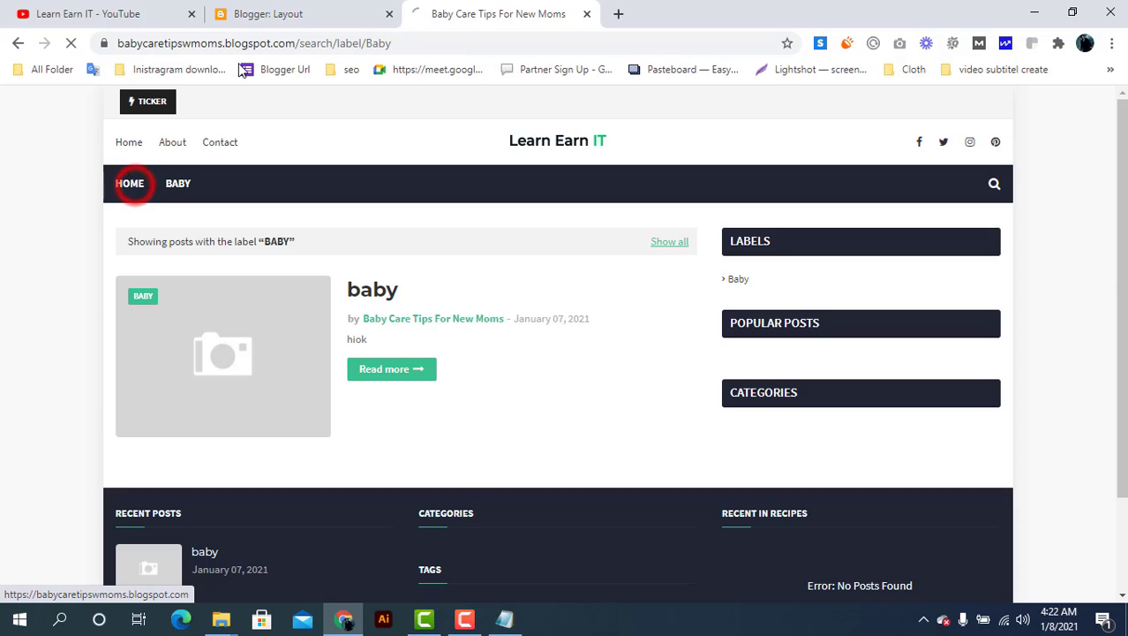
click(296, 12)
Start a new post, check the Labels field suggests Baby, then return to Posts
scroll(588, 305, up, 3)
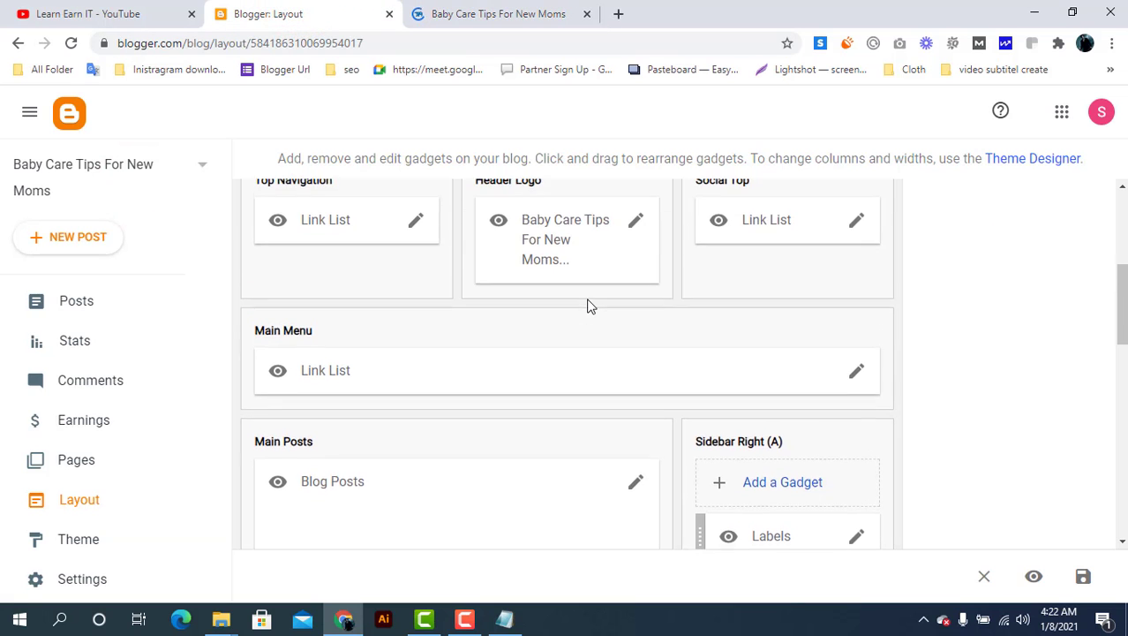
scroll(589, 305, up, 2)
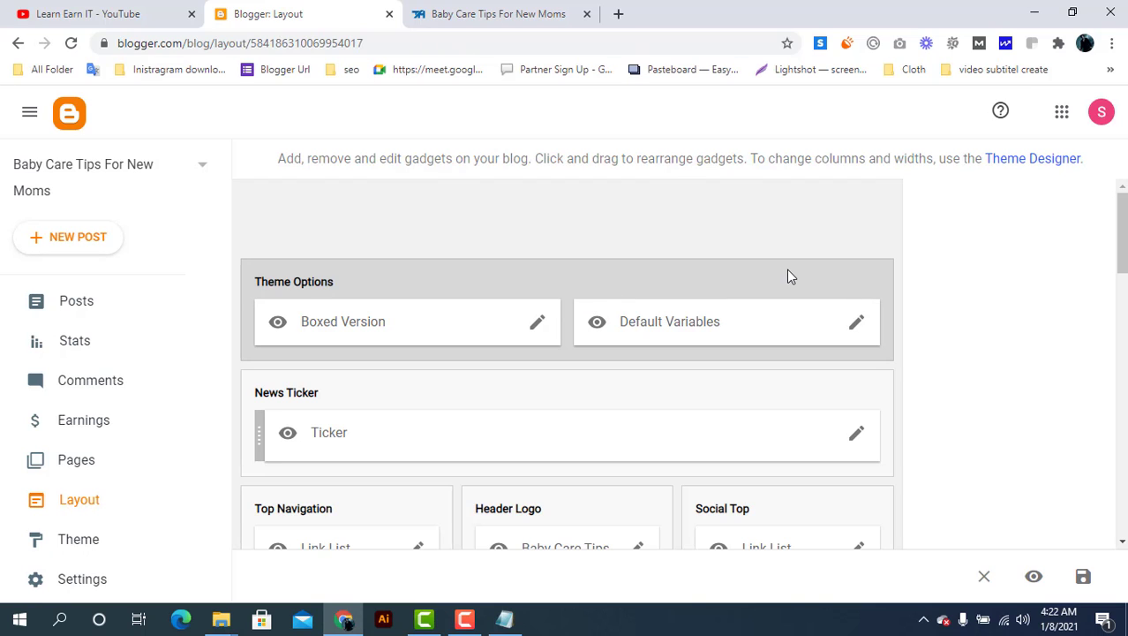
click(76, 306)
click(96, 239)
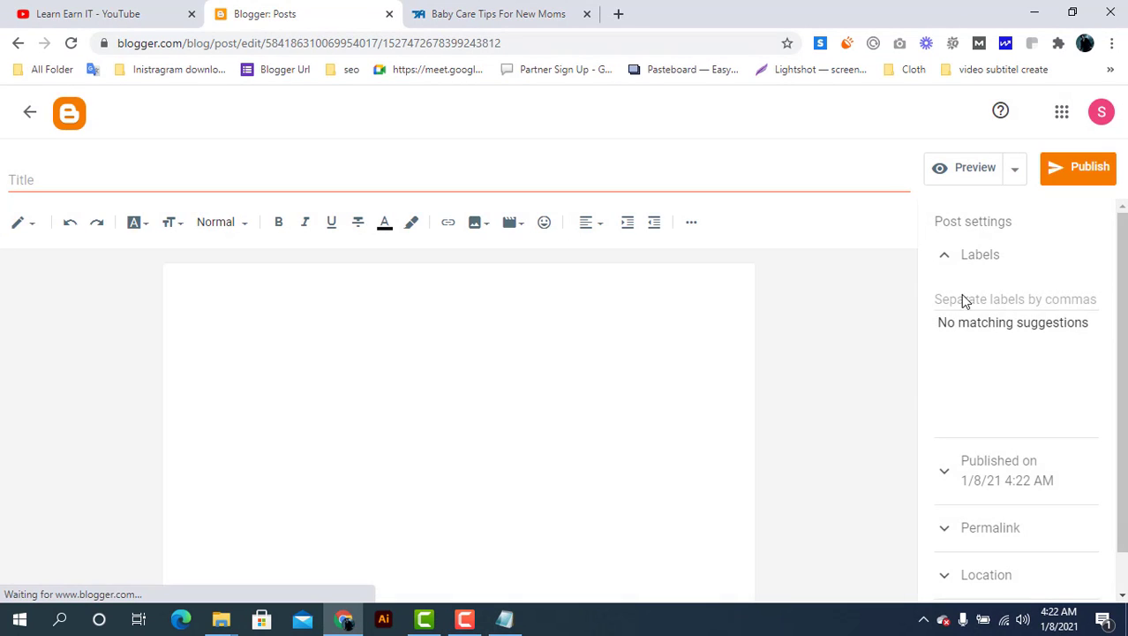
click(965, 295)
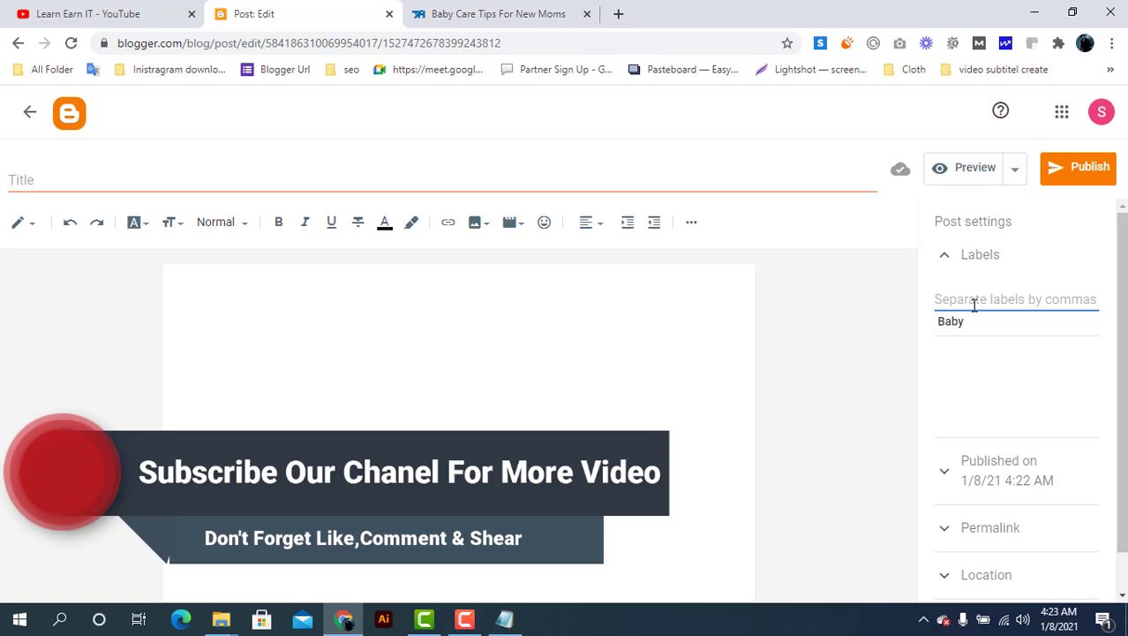
click(974, 305)
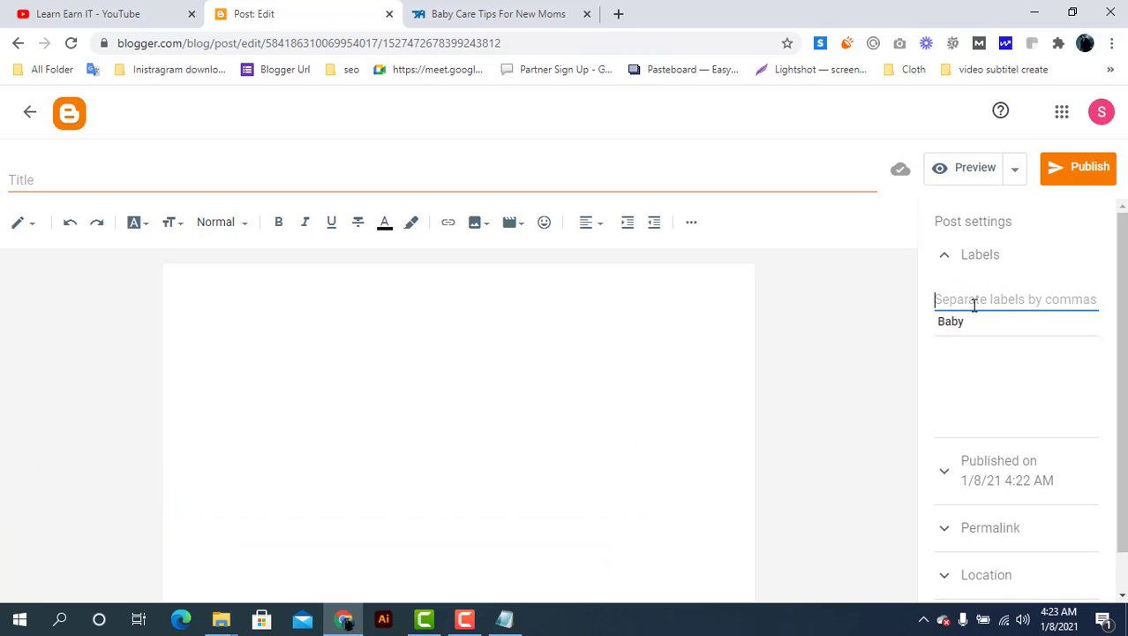
drag(511, 10, 583, 7)
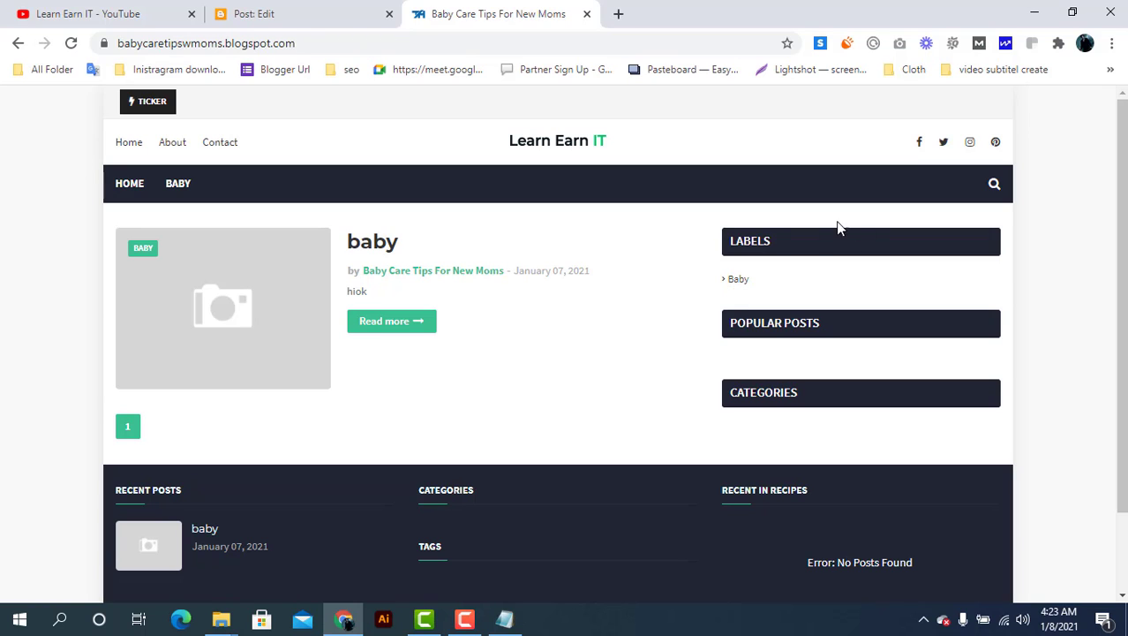
click(280, 12)
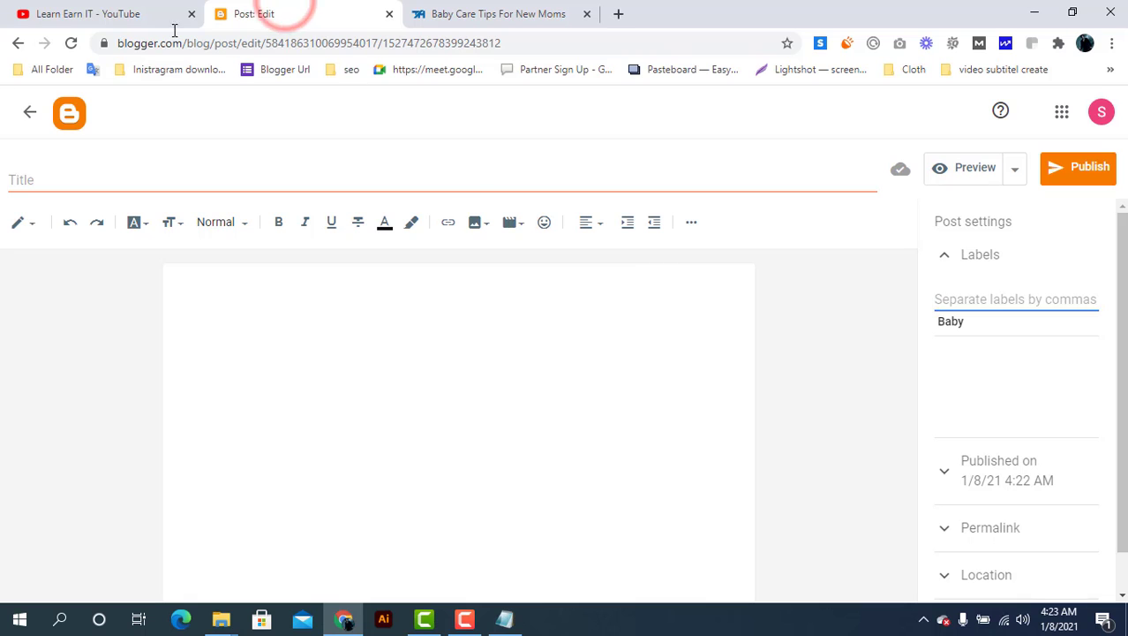
click(29, 110)
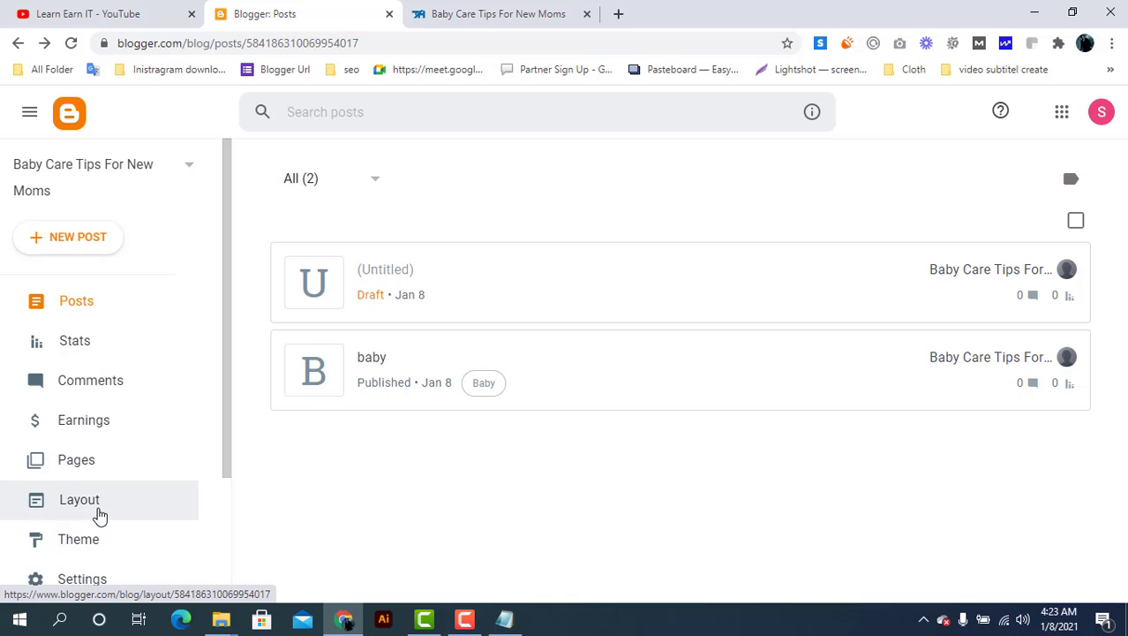
Change the Labels gadget title in Sidebar Right (A) to 'Cata' and save
click(100, 501)
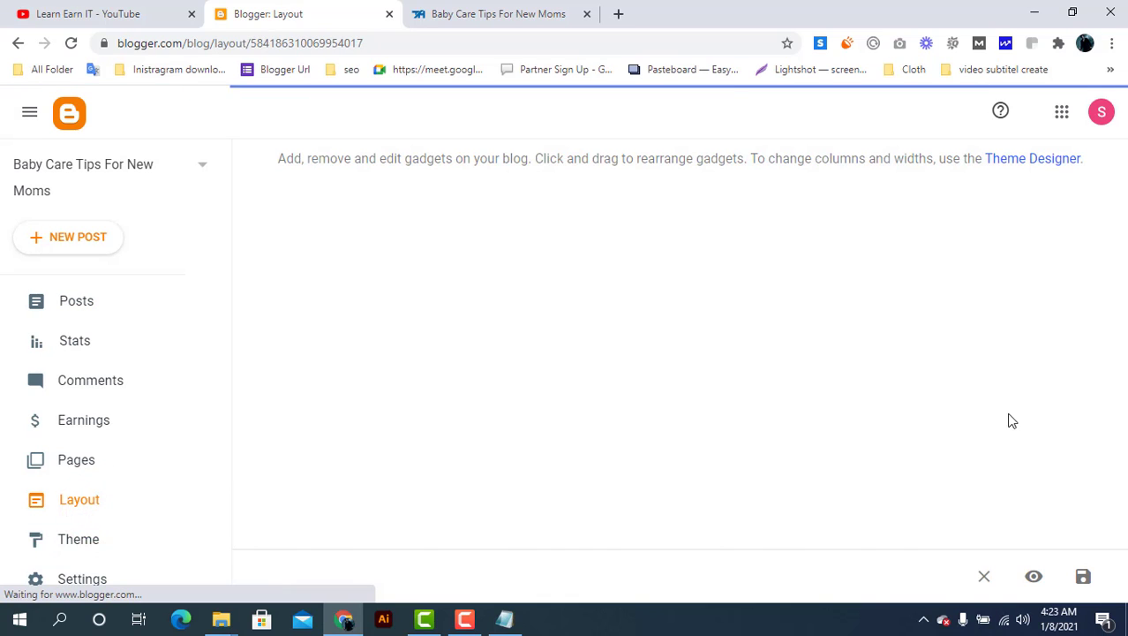
scroll(895, 423, down, 2)
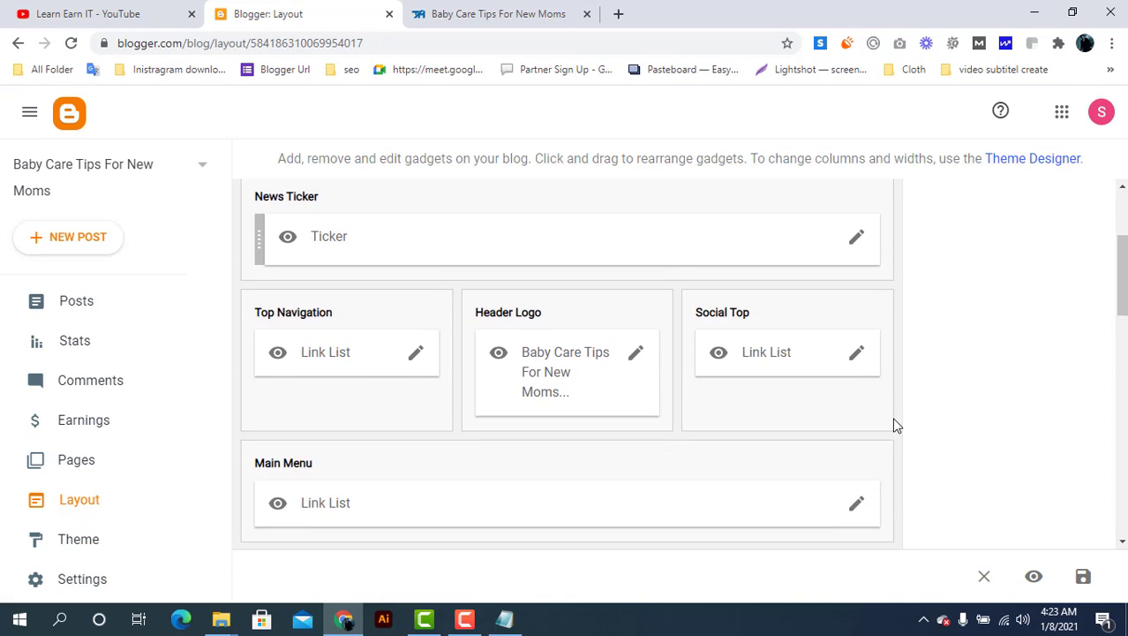
scroll(894, 423, down, 3)
click(857, 403)
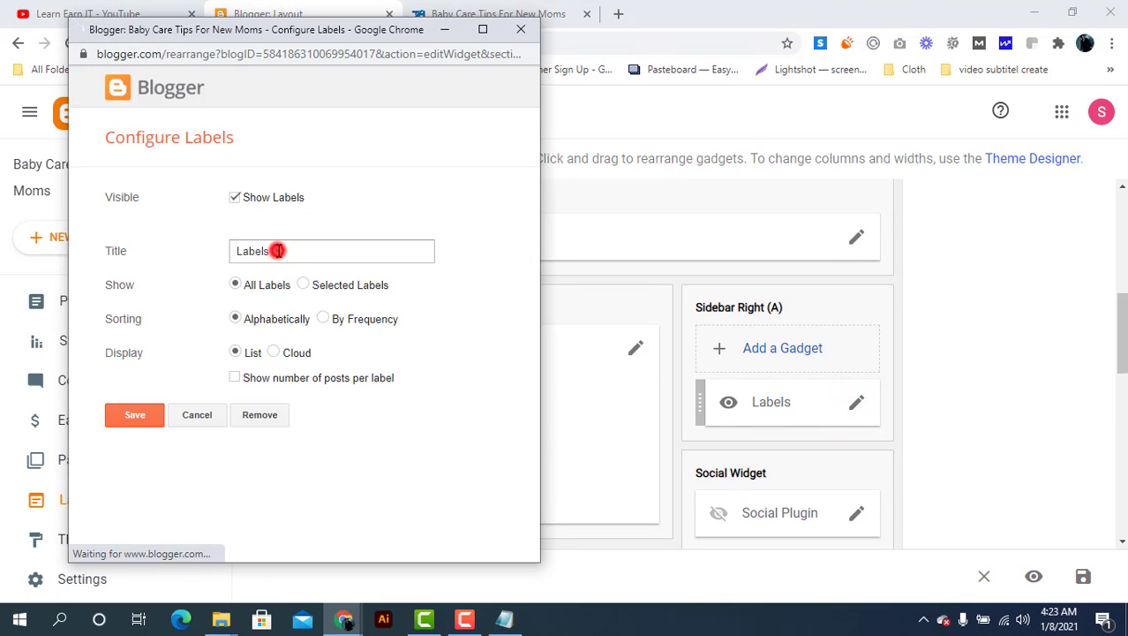
double_click(278, 251)
text(C)
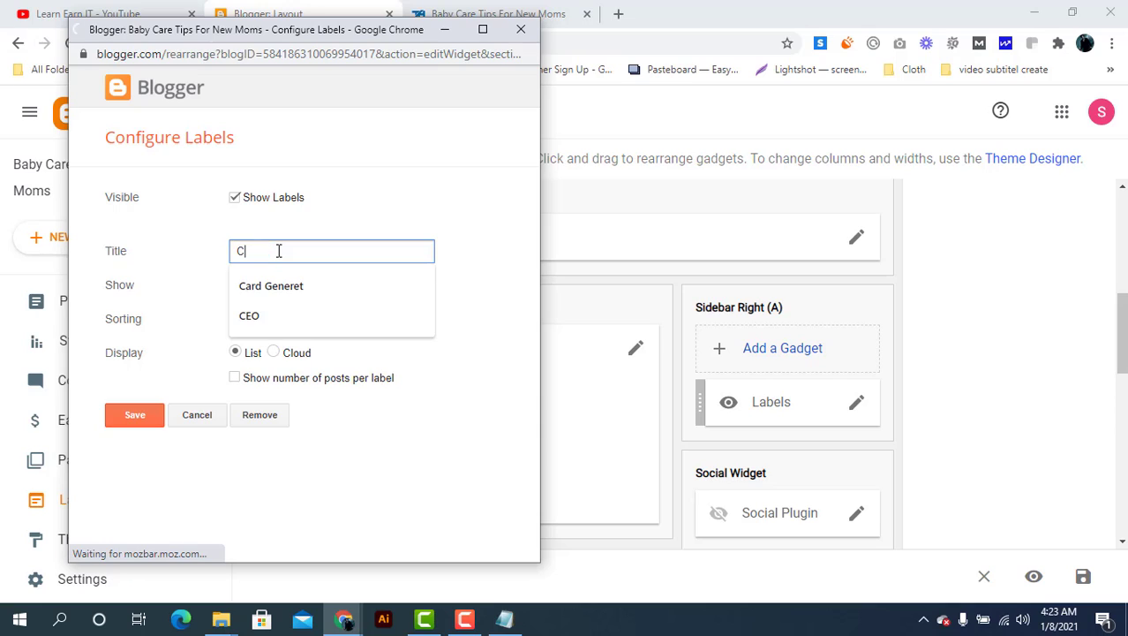
text(a)
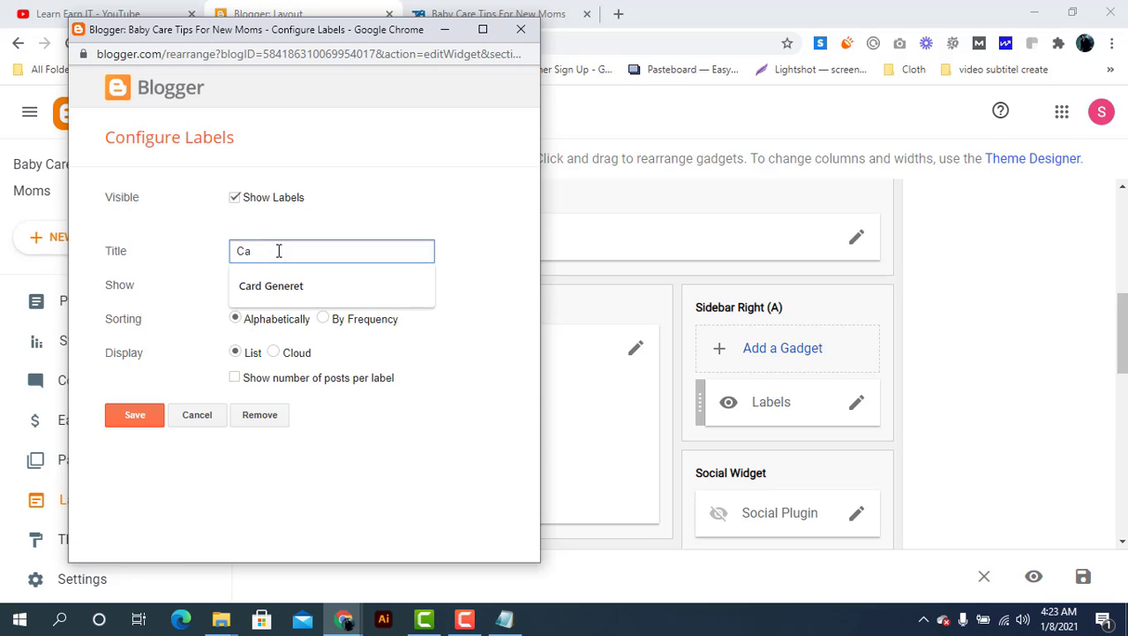
text(ta)
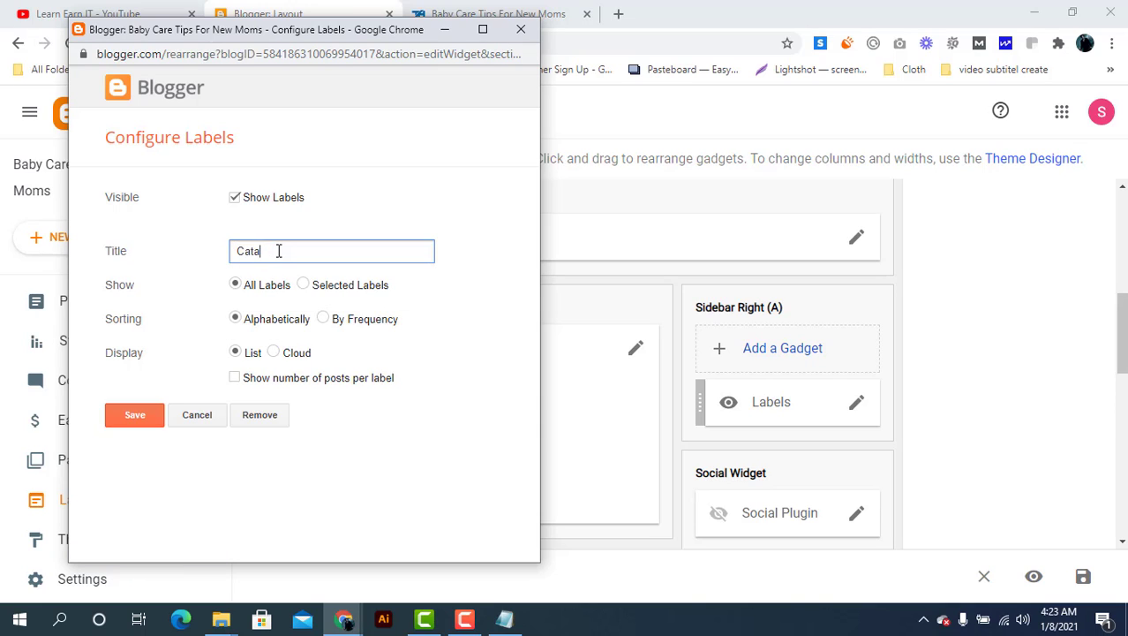
click(137, 416)
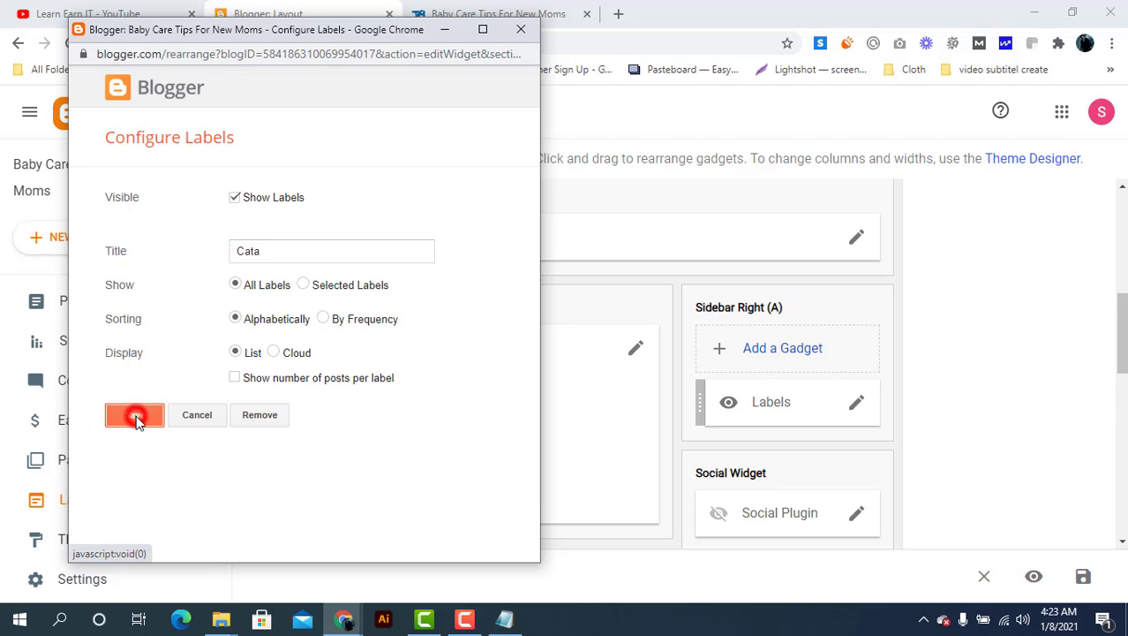
Reload the live blog and copy its CATEGORIES sidebar heading
click(477, 10)
click(71, 43)
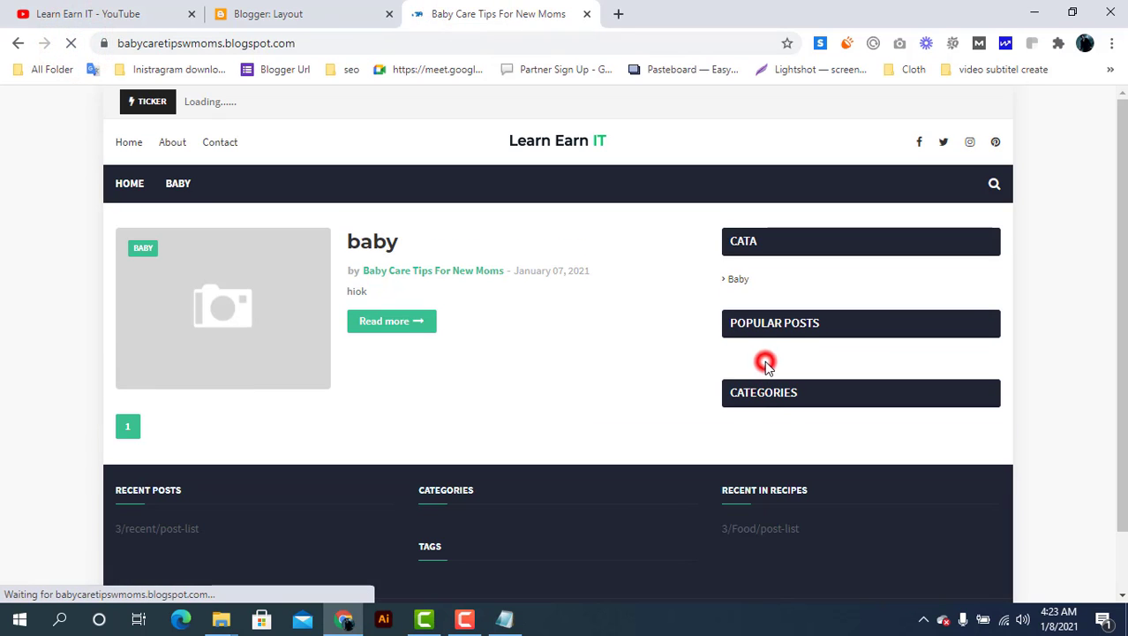
double_click(765, 392)
right_click(765, 396)
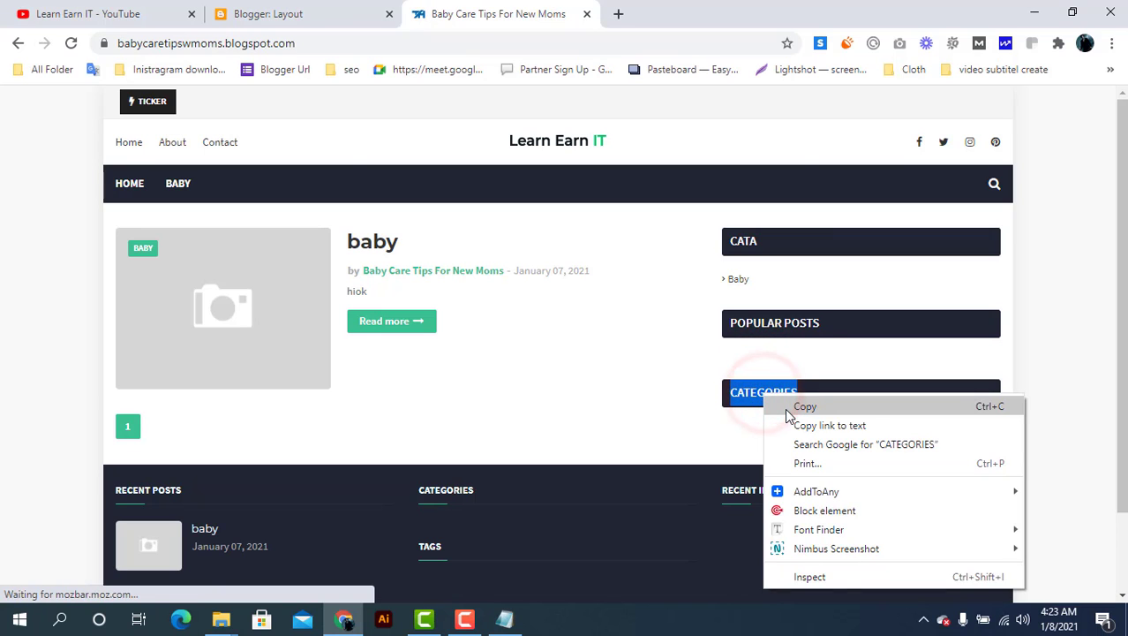
click(785, 406)
Reopen the Cata gadget's settings and select its current title
click(265, 13)
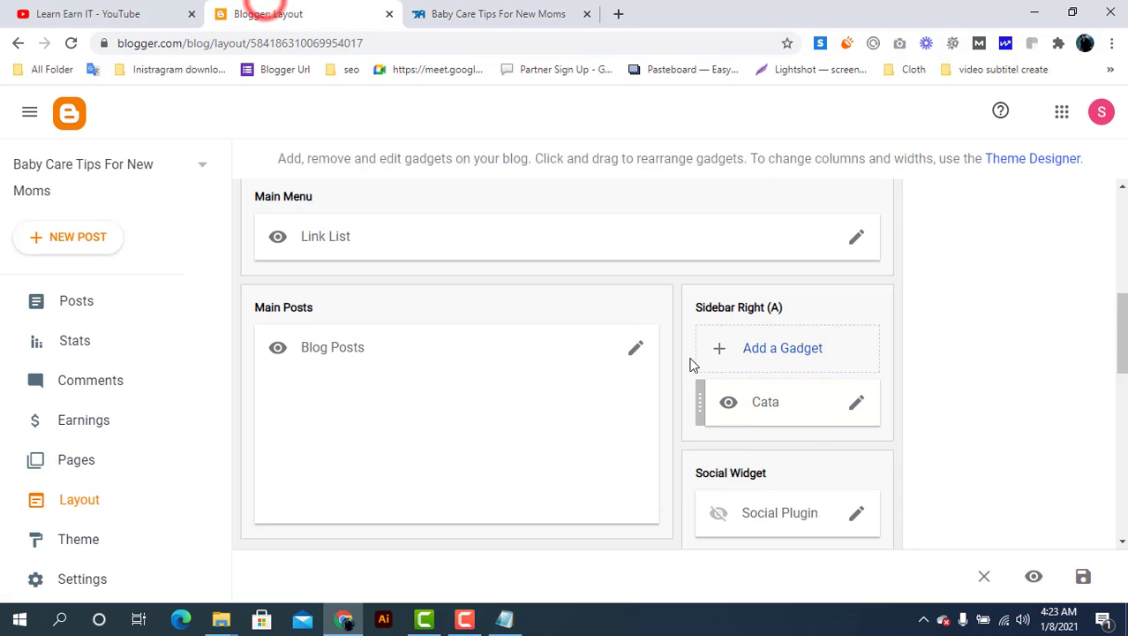
click(852, 409)
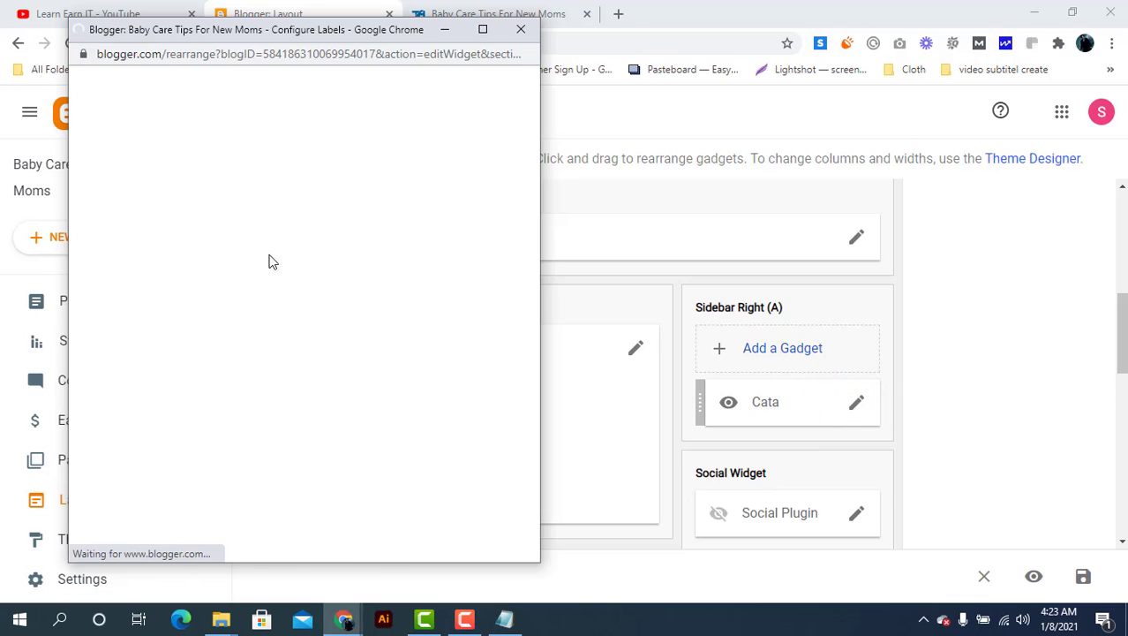
double_click(287, 253)
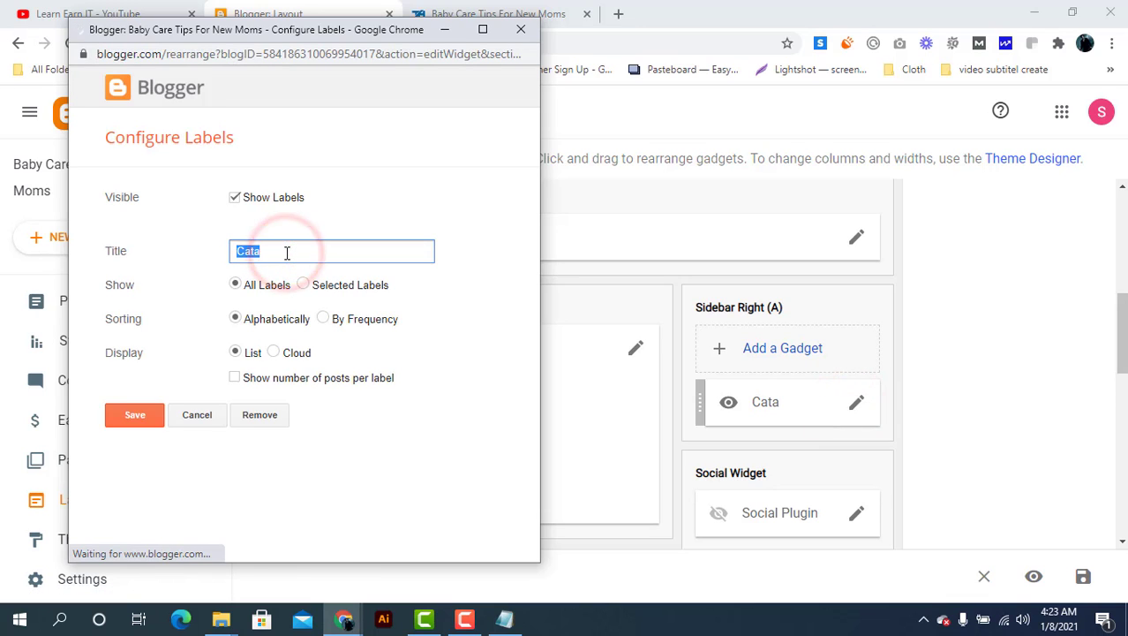
Retitle the labels gadget 'CATEGORIES' and save it
text(CATEGORIES)
click(123, 417)
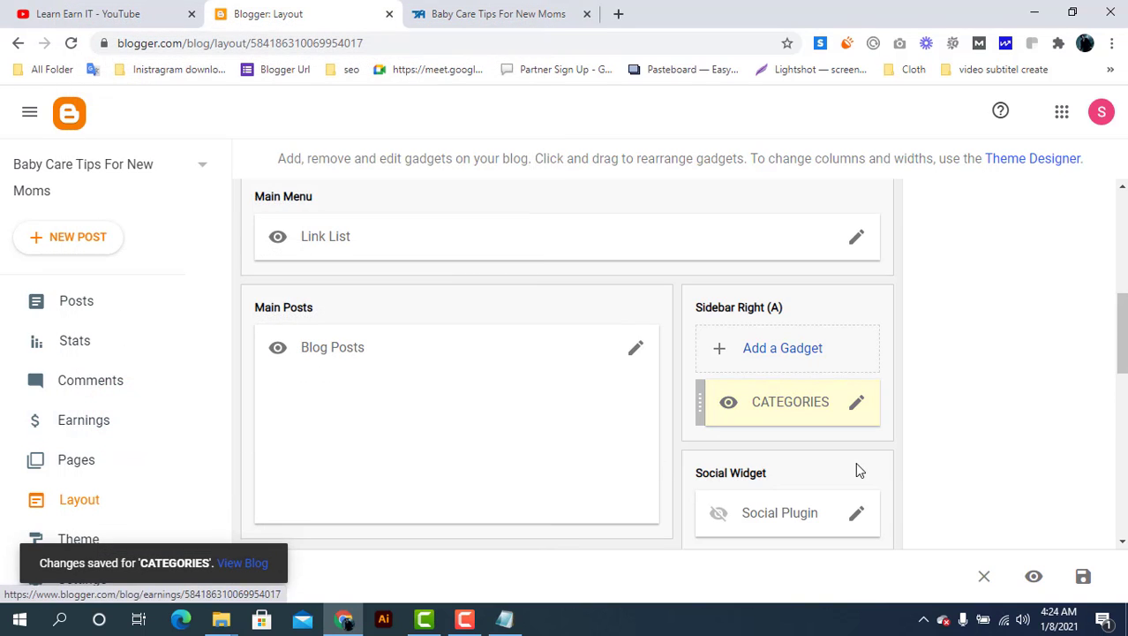
scroll(855, 462, down, 5)
scroll(855, 461, down, 1)
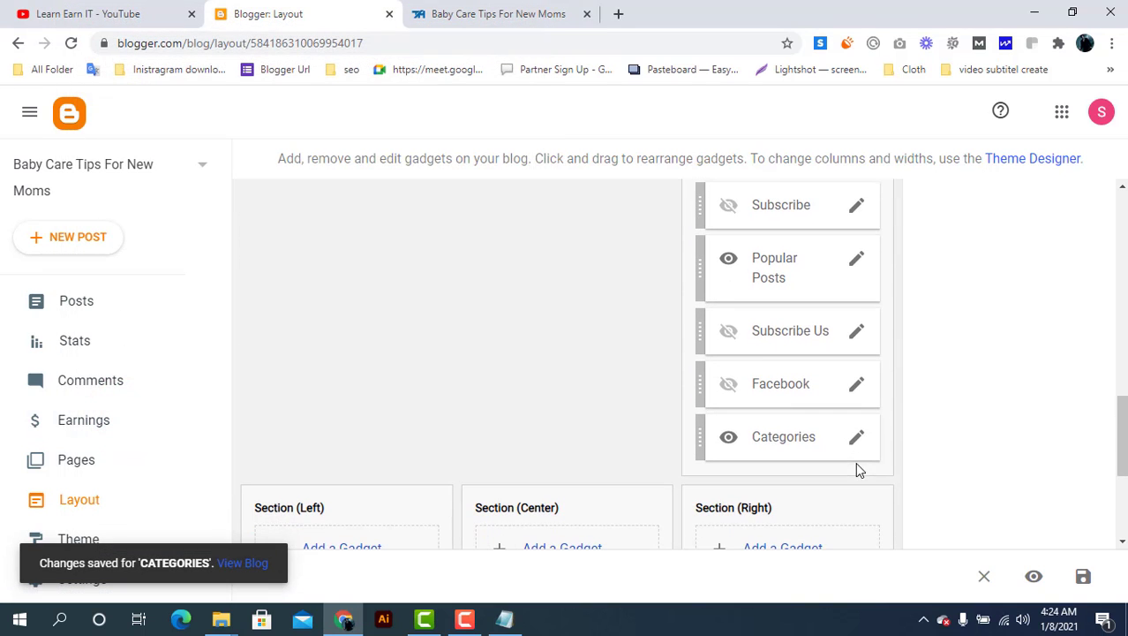
Turn off Show Labels for the theme's Categories gadget in Sidebar Right (B) and save
click(856, 441)
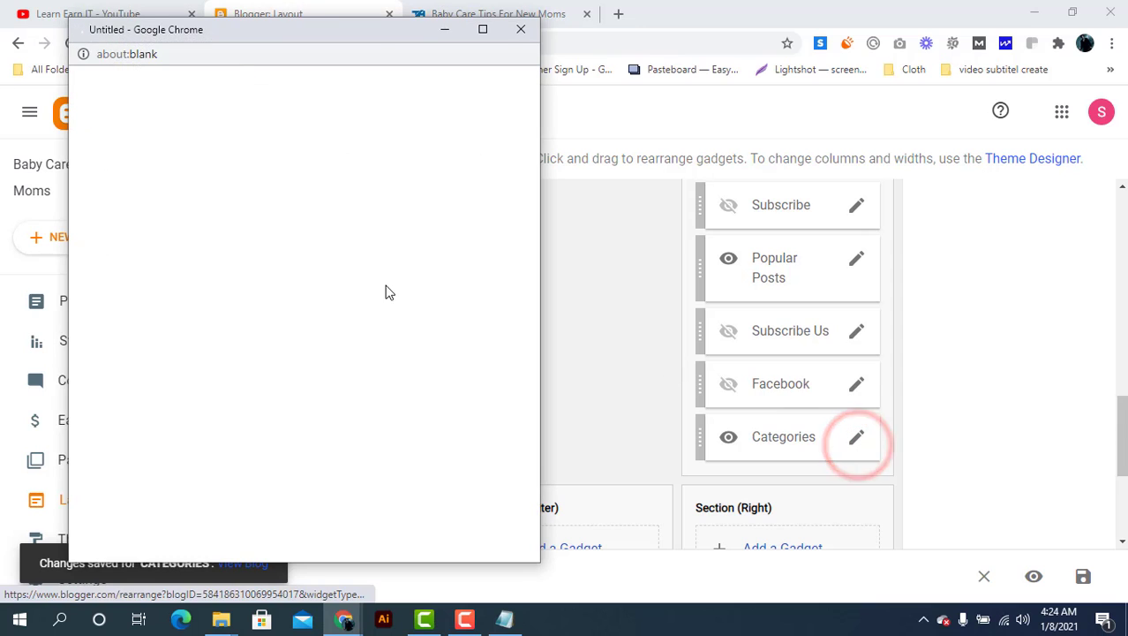
click(234, 198)
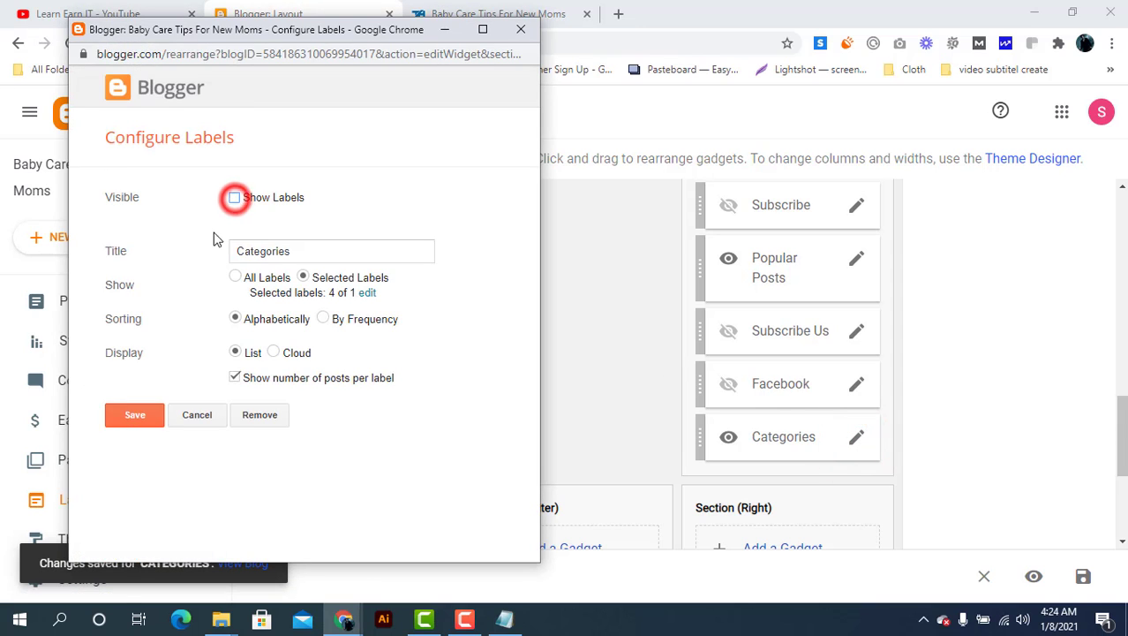
click(142, 416)
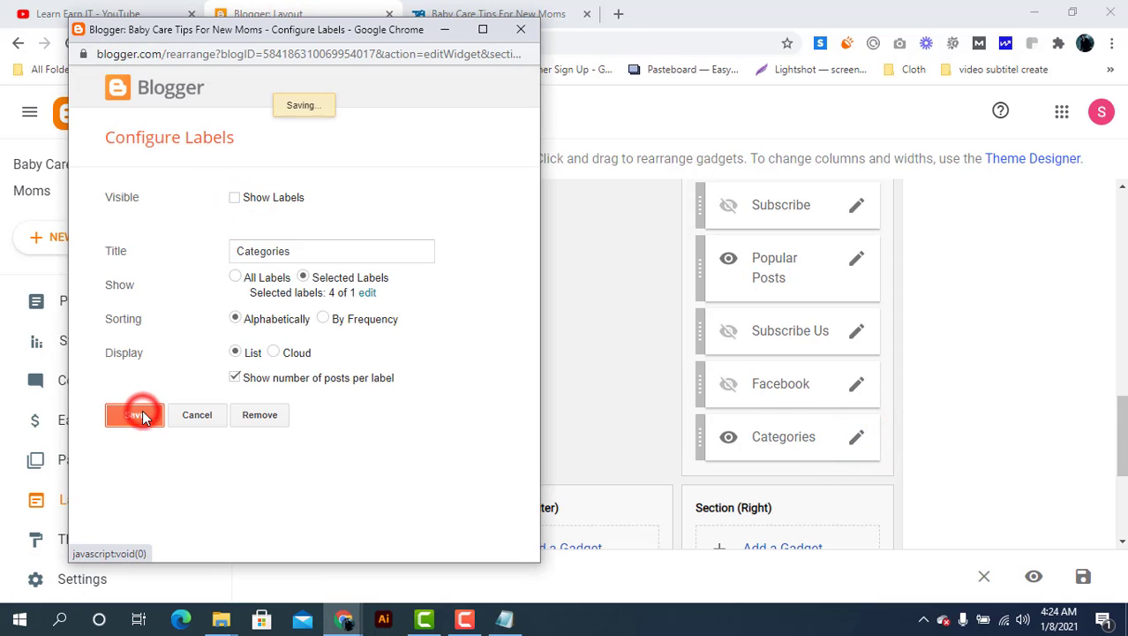
scroll(570, 461, up, 15)
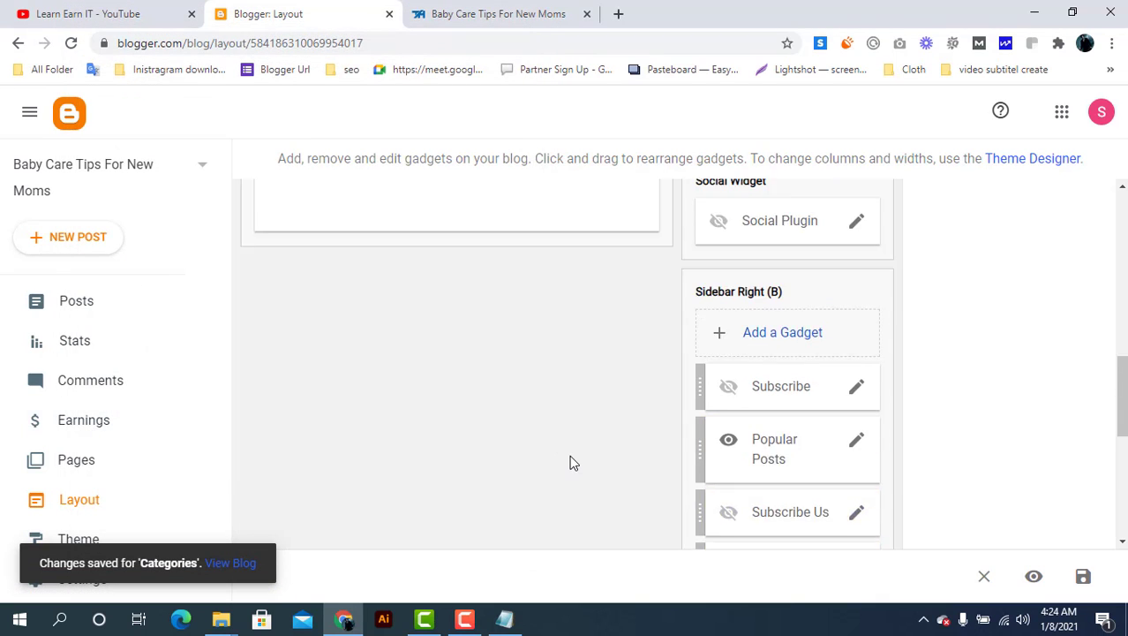
scroll(569, 461, up, 2)
click(499, 14)
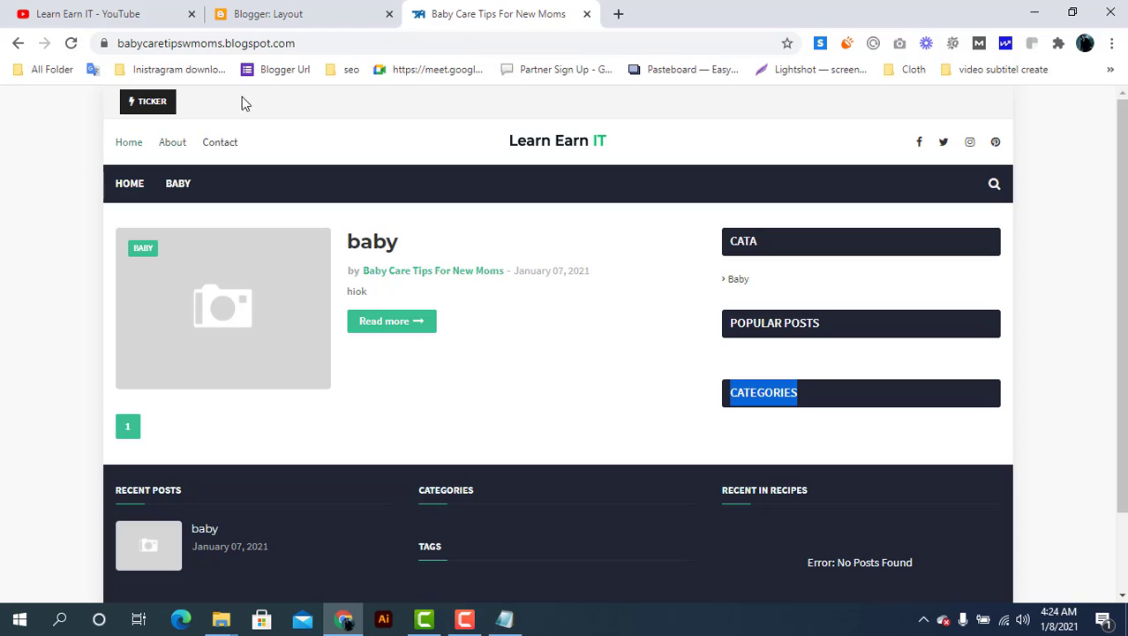
click(300, 11)
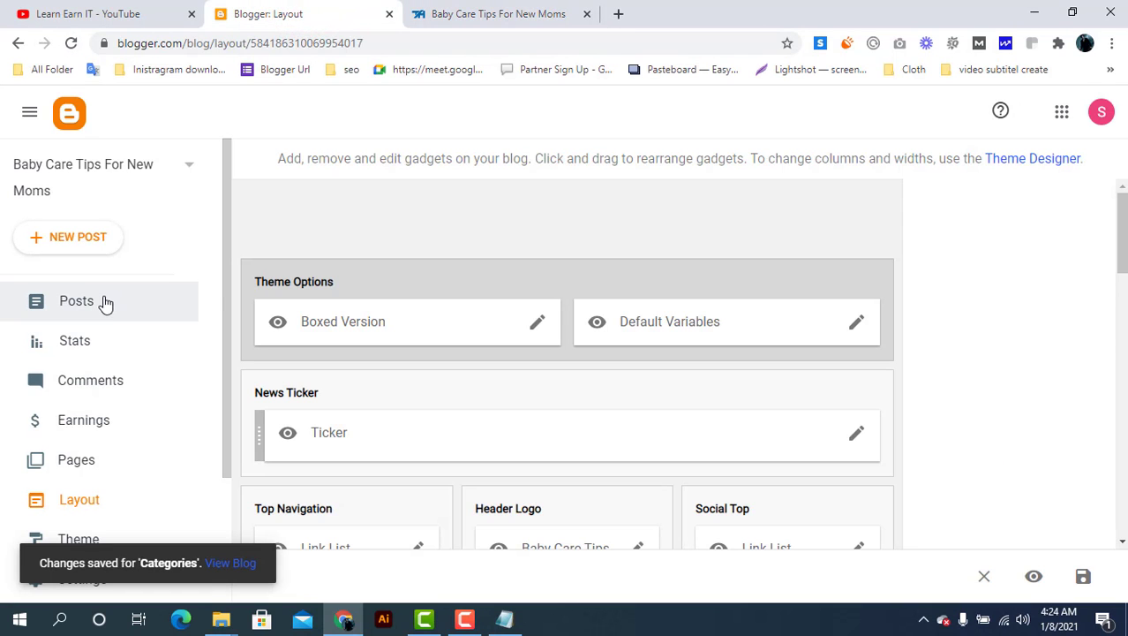
Open the blog's Pages list and look over the live blog homepage
click(103, 462)
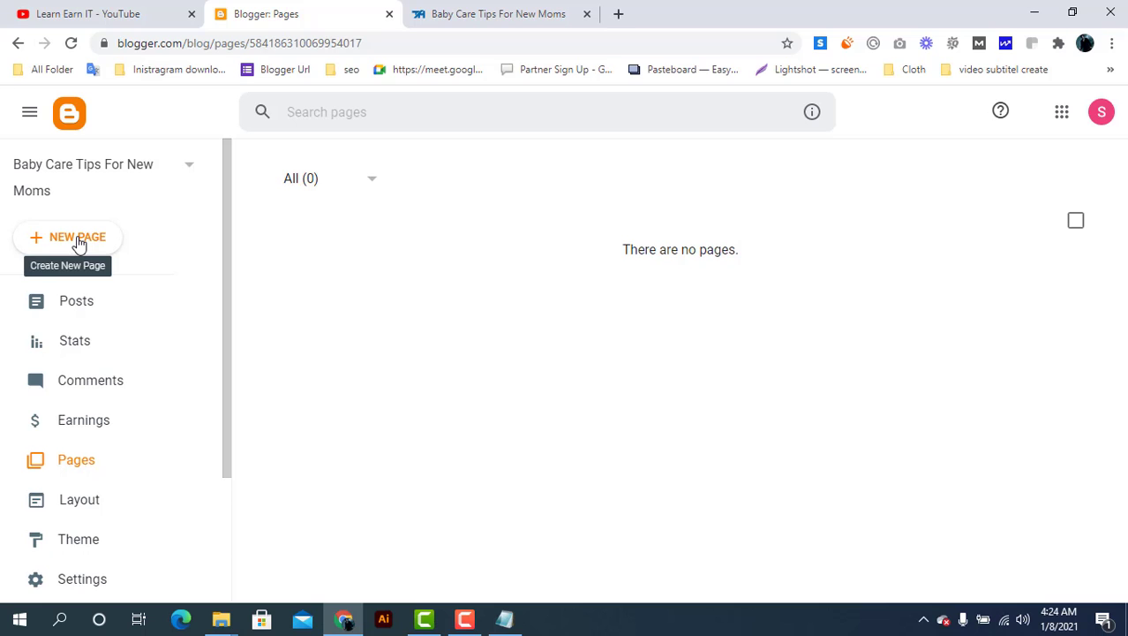
click(496, 9)
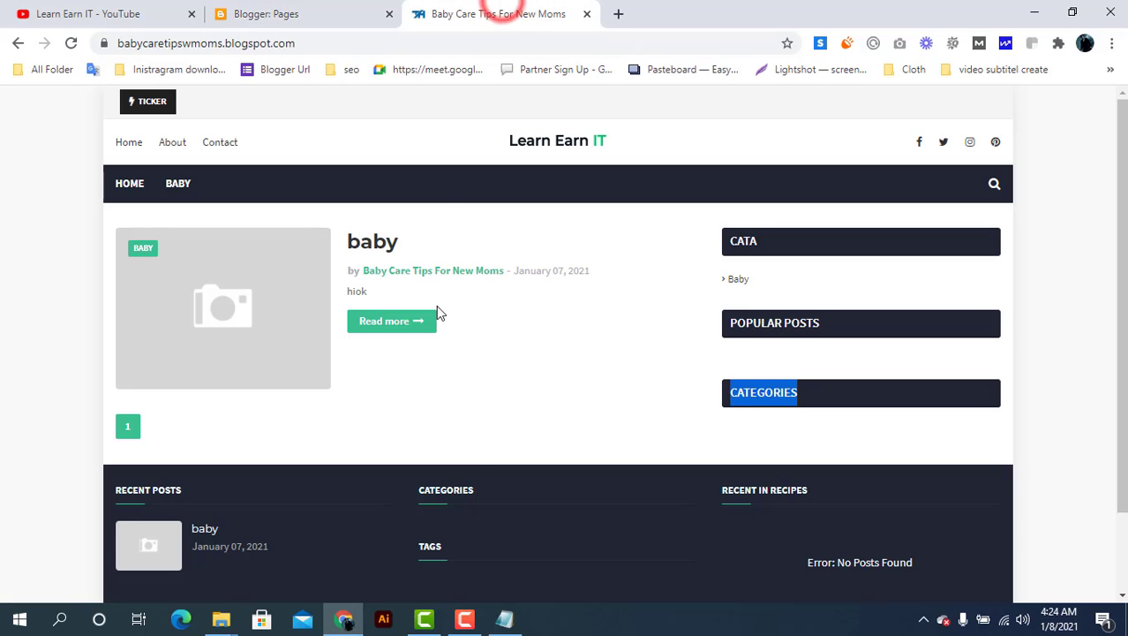
scroll(569, 474, down, 1)
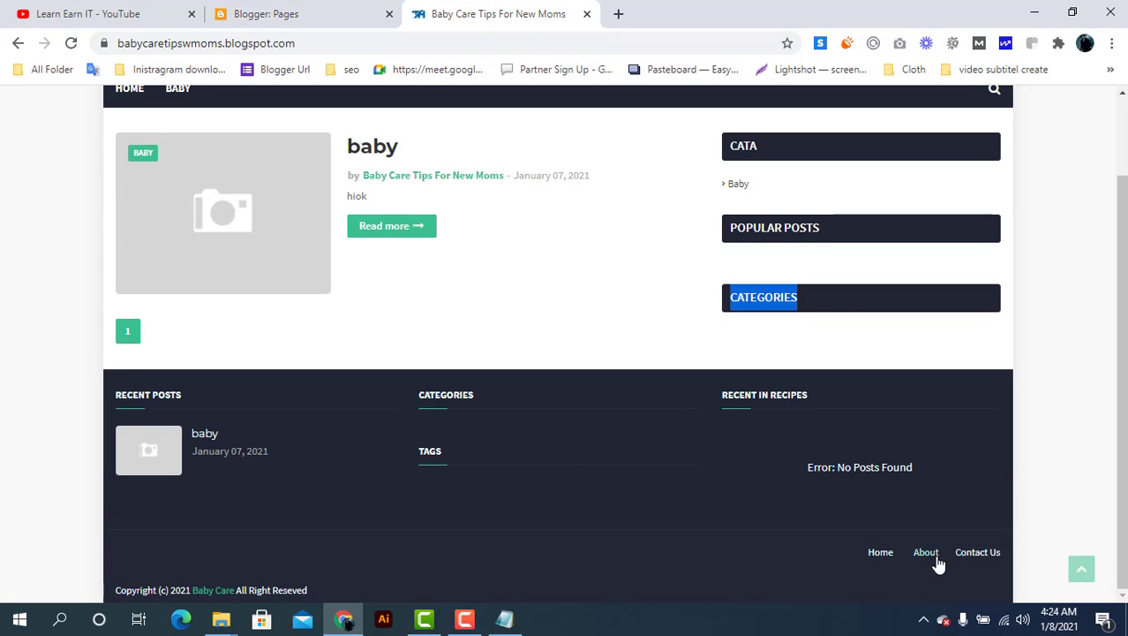
click(291, 11)
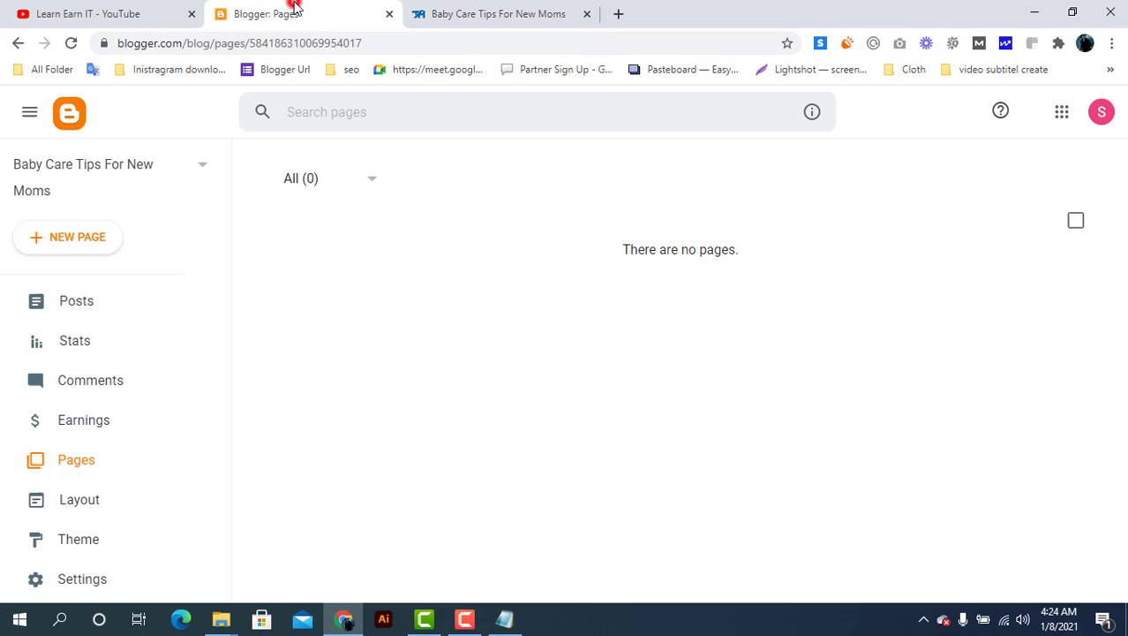
Create and publish a page titled 'About', then start another new page
click(84, 239)
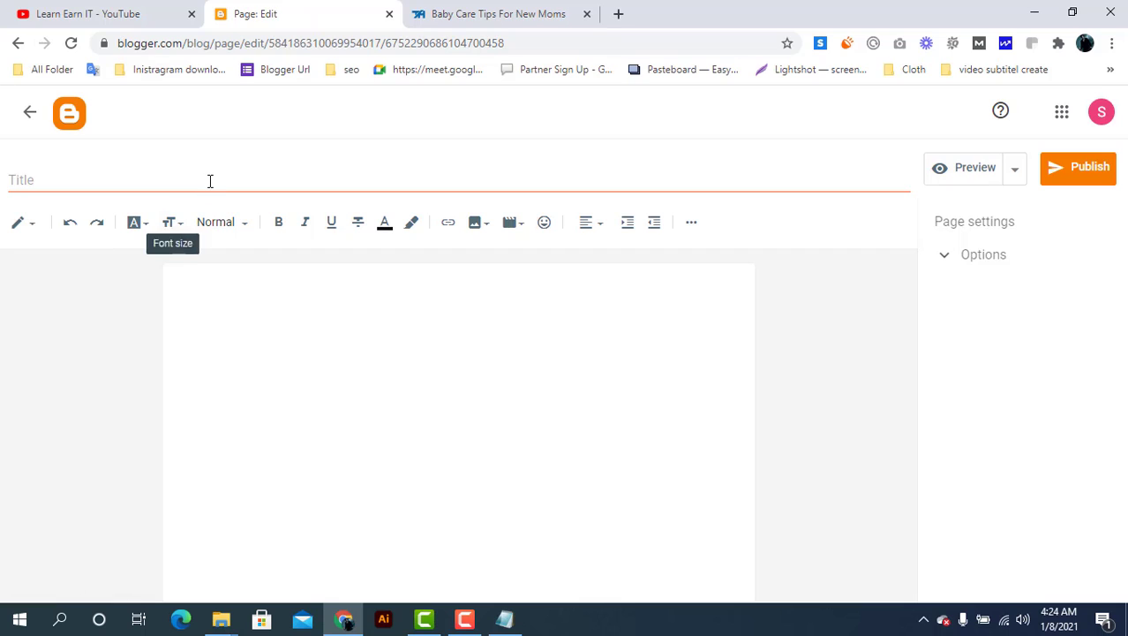
click(211, 181)
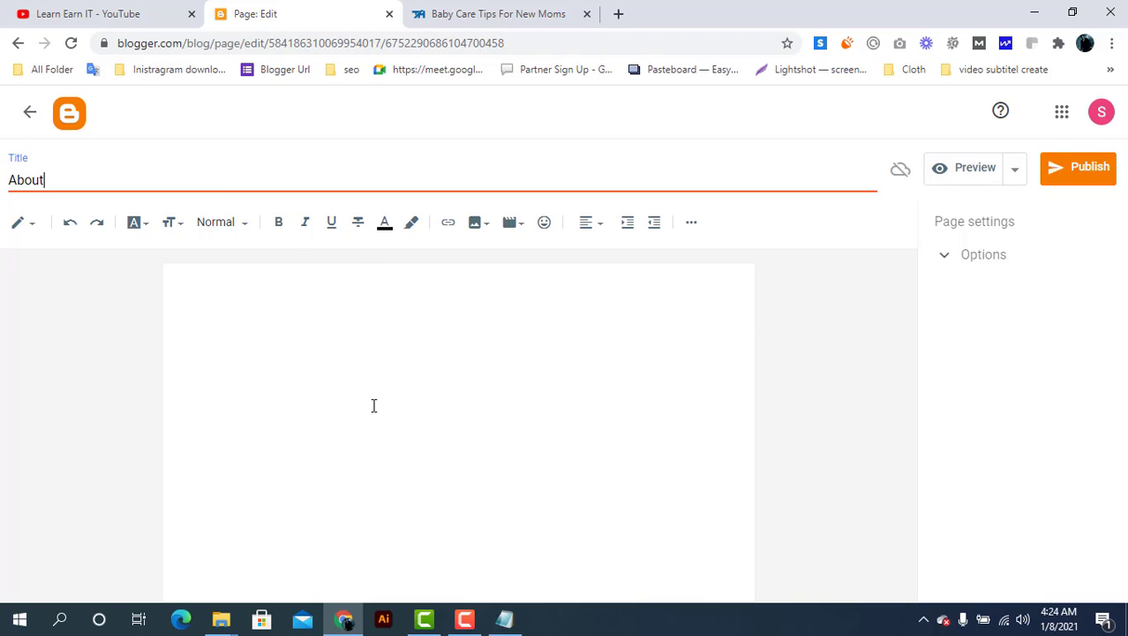
click(300, 338)
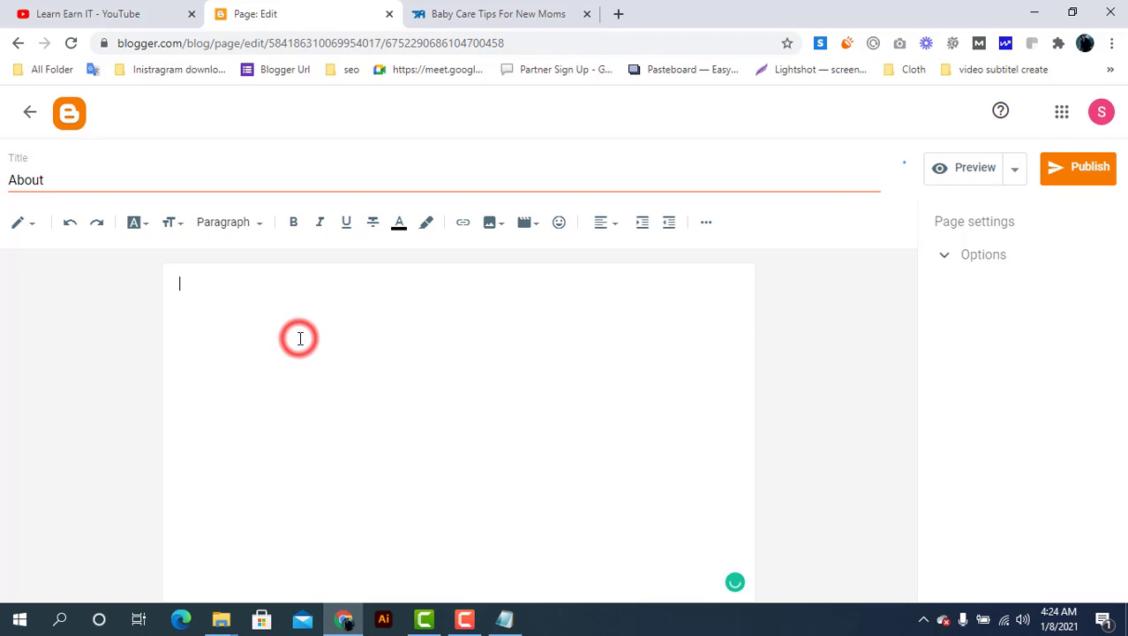
click(1068, 181)
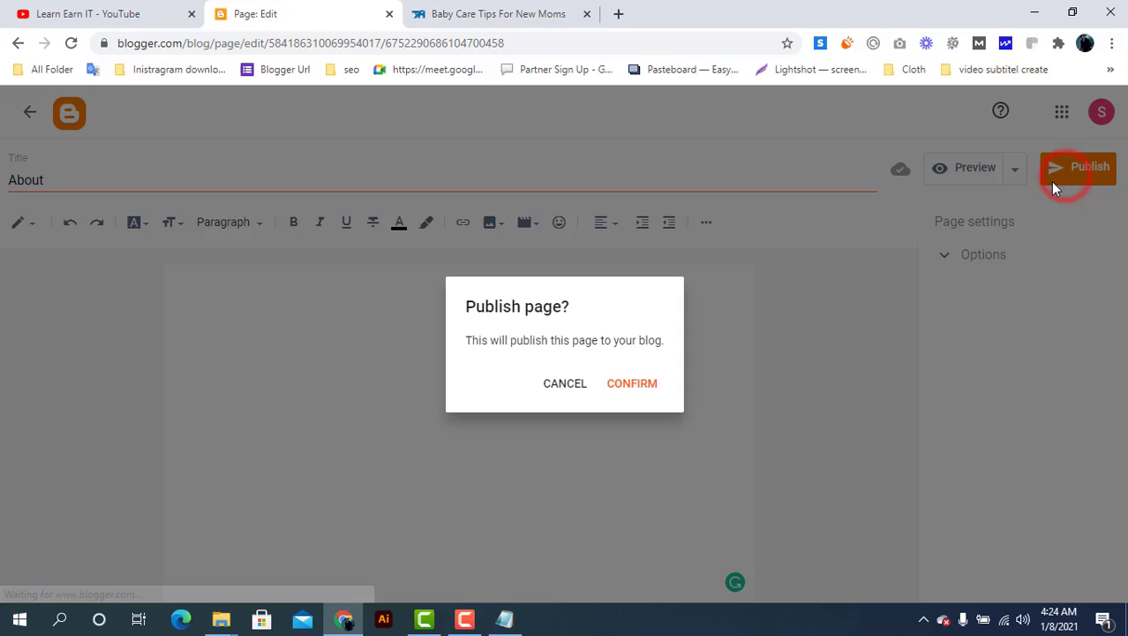
click(642, 389)
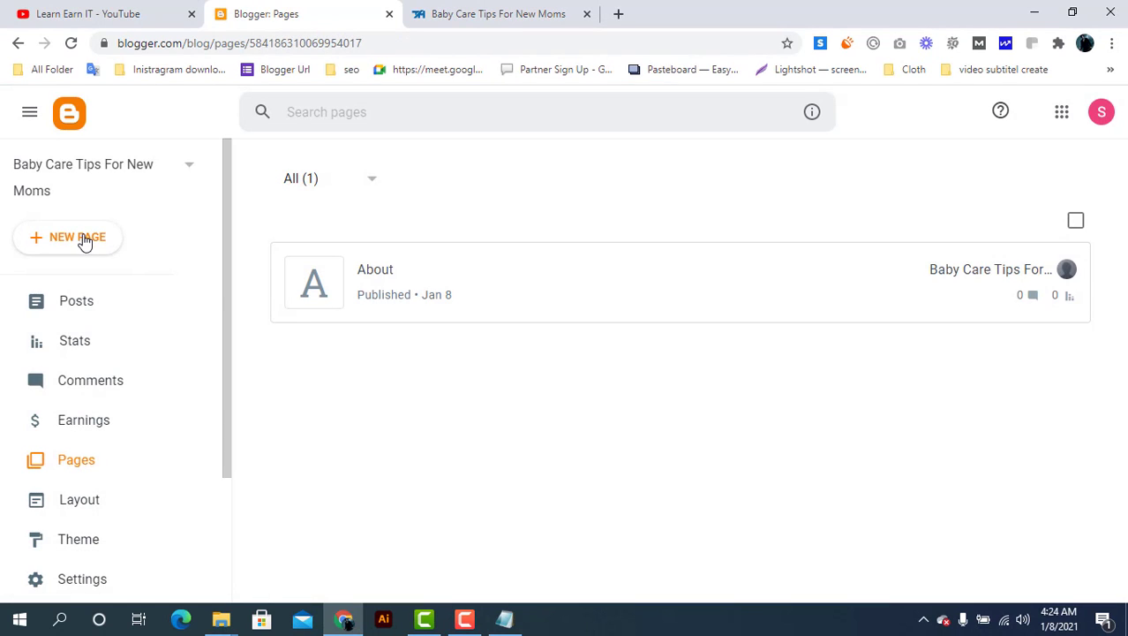
click(82, 237)
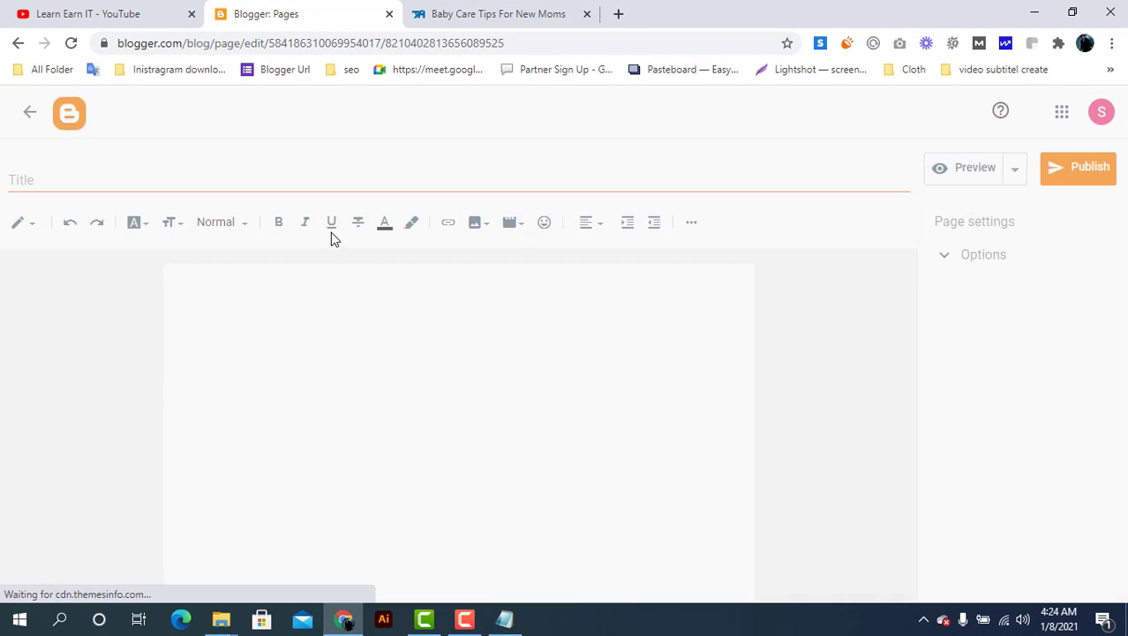
Title the new page 'Contact US' and switch its editor to HTML view
click(238, 181)
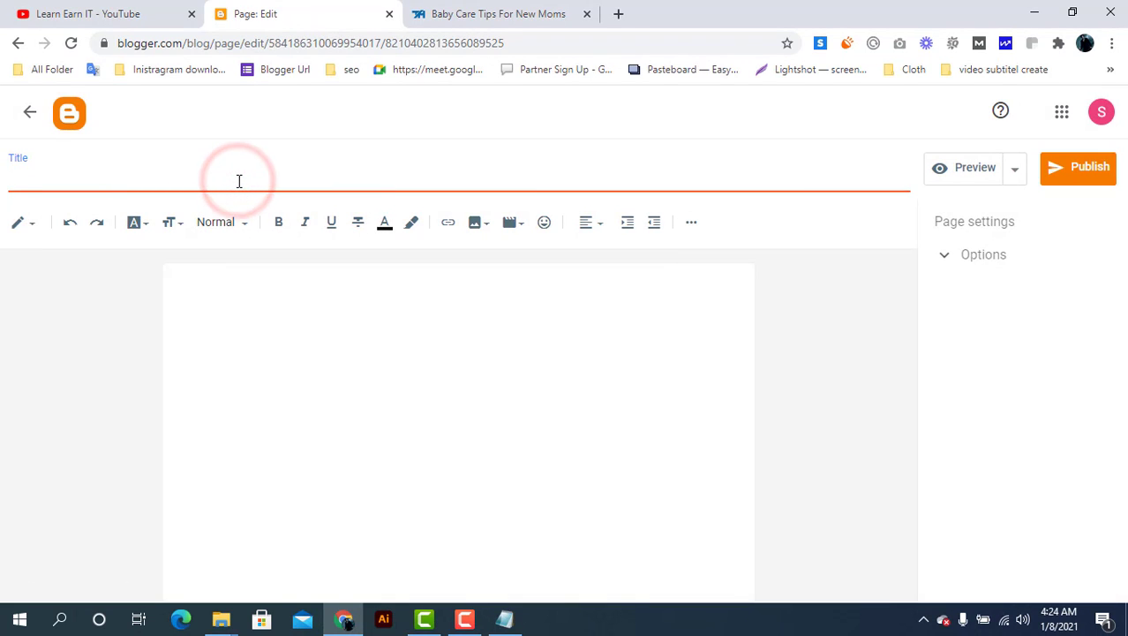
text(Contact US)
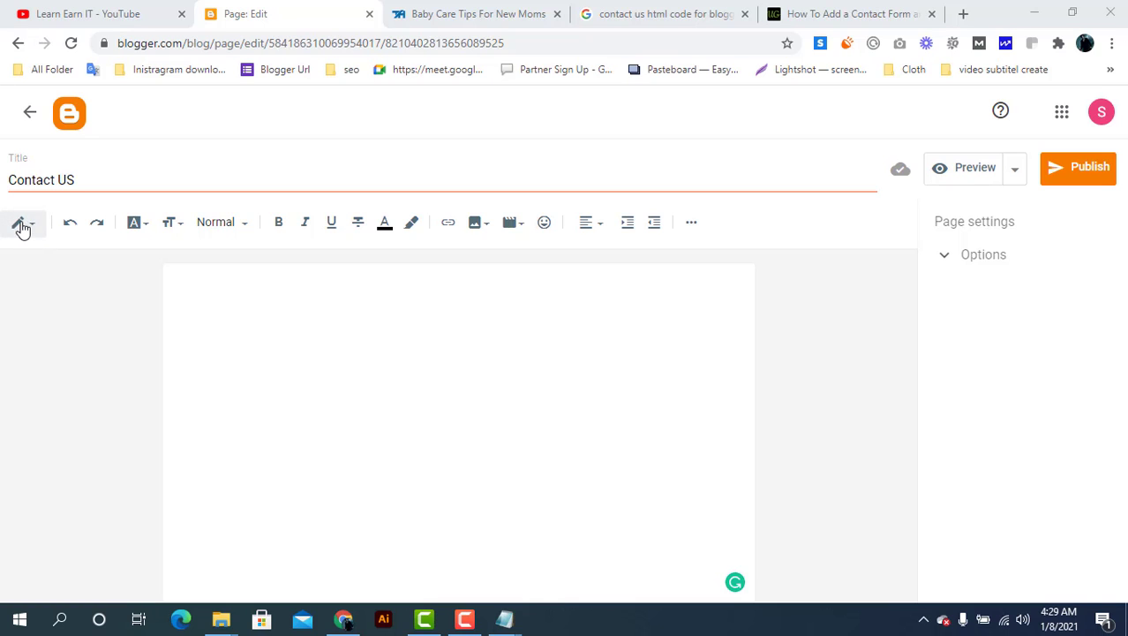
click(32, 227)
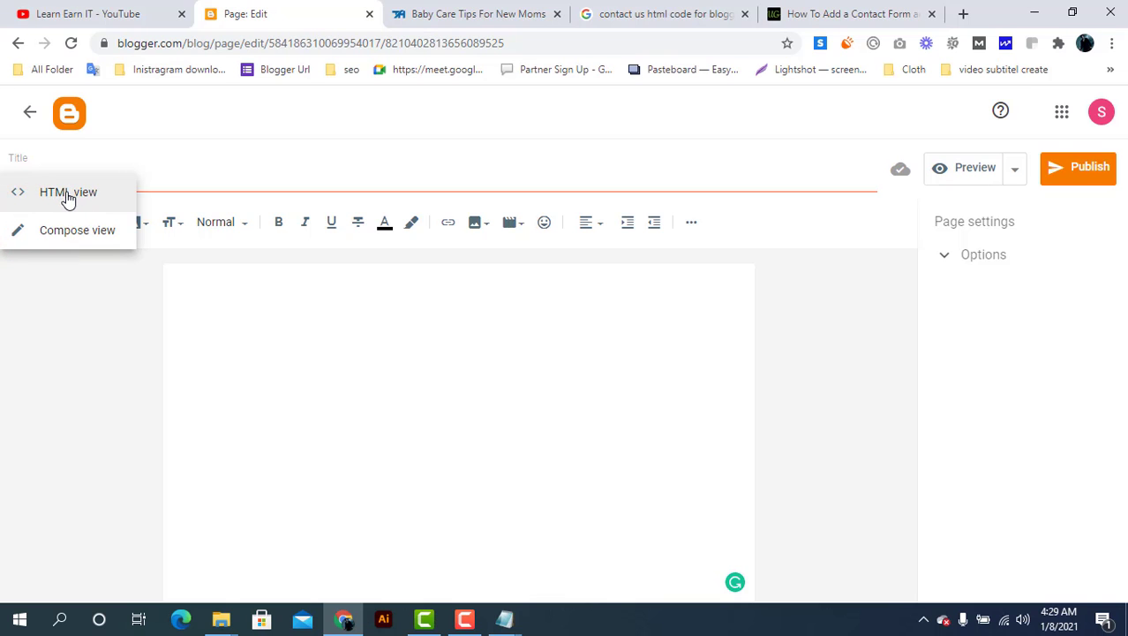
click(67, 193)
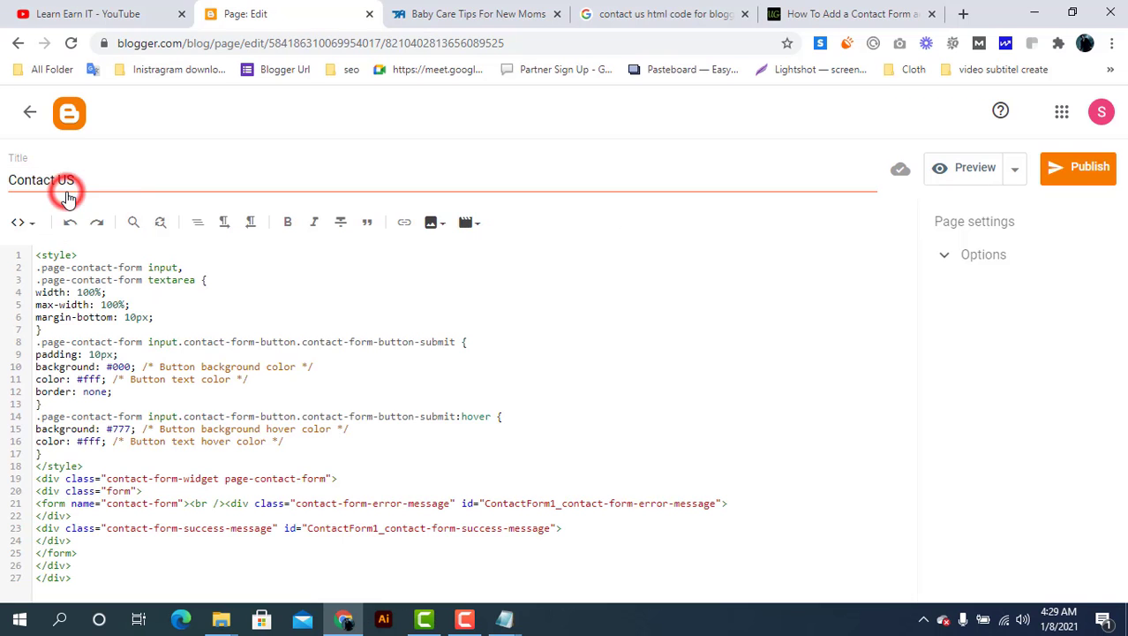
Delete all the existing HTML code from the Contact US page body
click(124, 405)
key(ctrl+a)
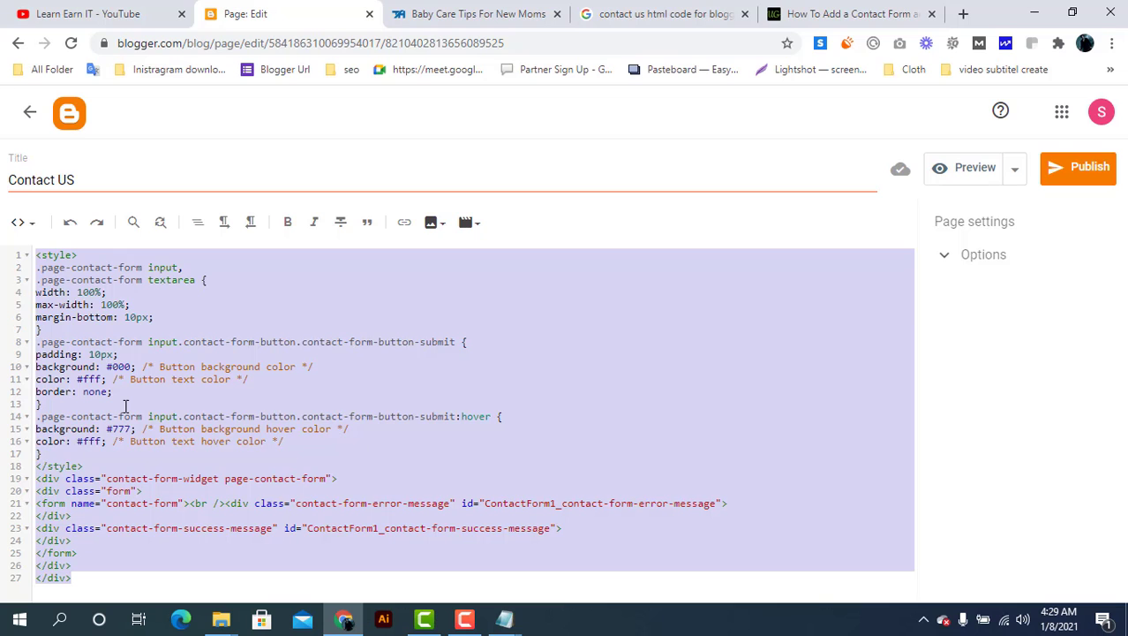
key(BackSpace)
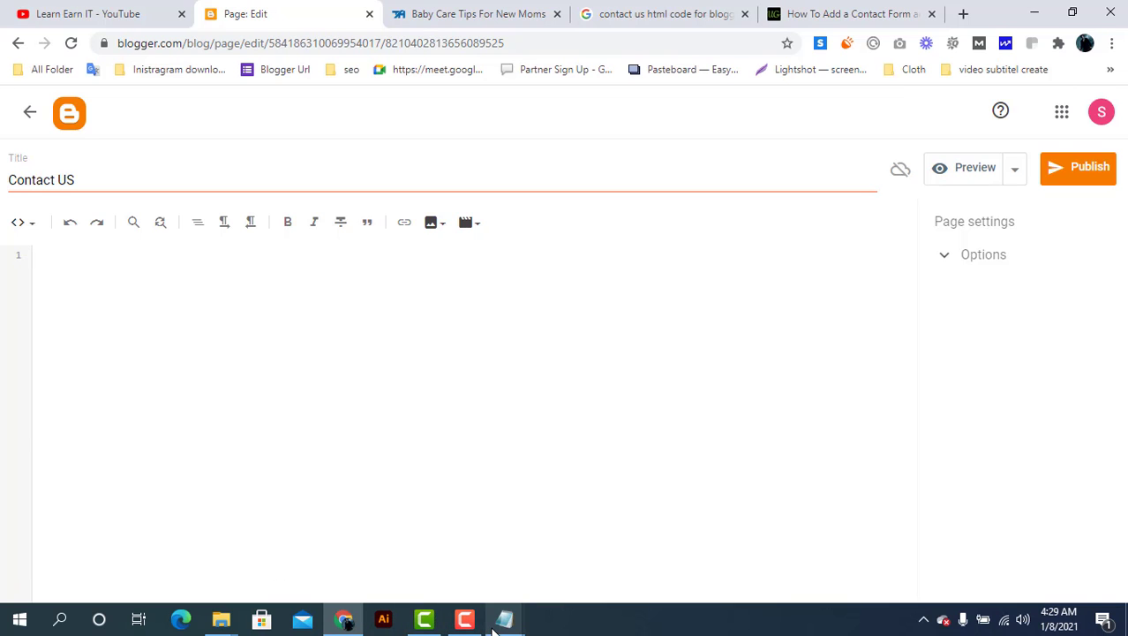
click(503, 618)
Select and copy all the code in Notepad's 'contact us page code' file
click(569, 565)
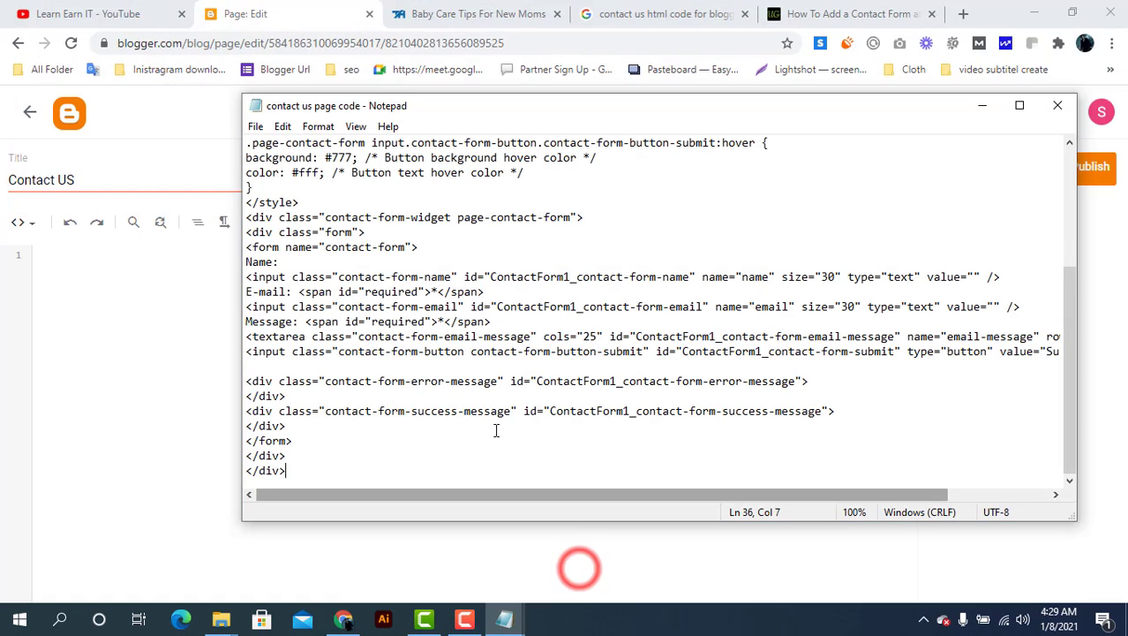
click(494, 426)
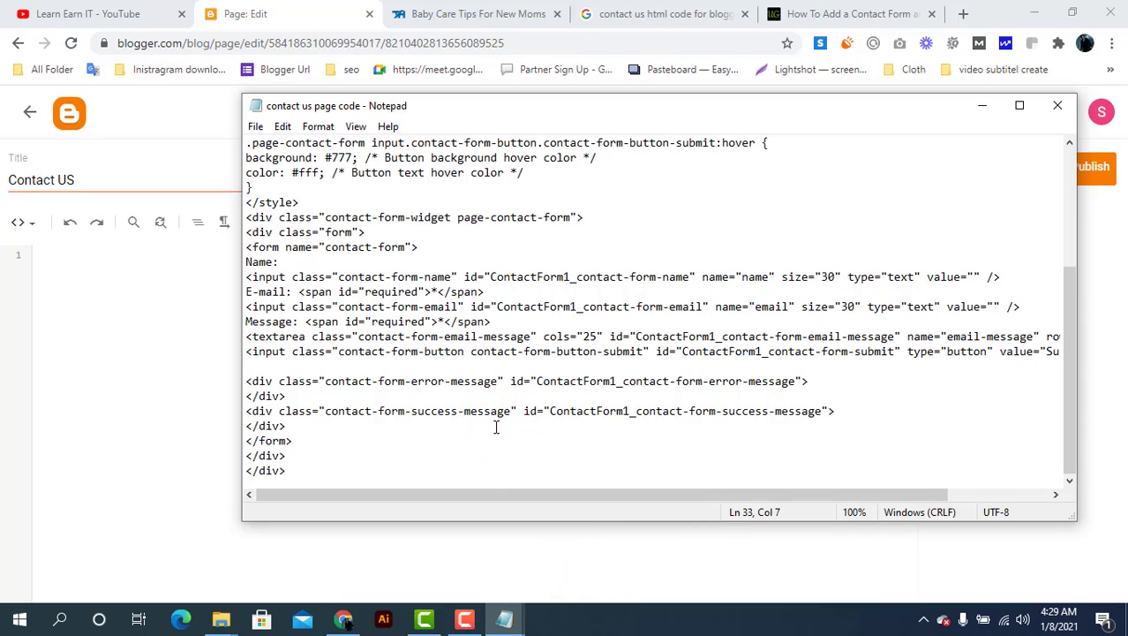
key(ctrl+a)
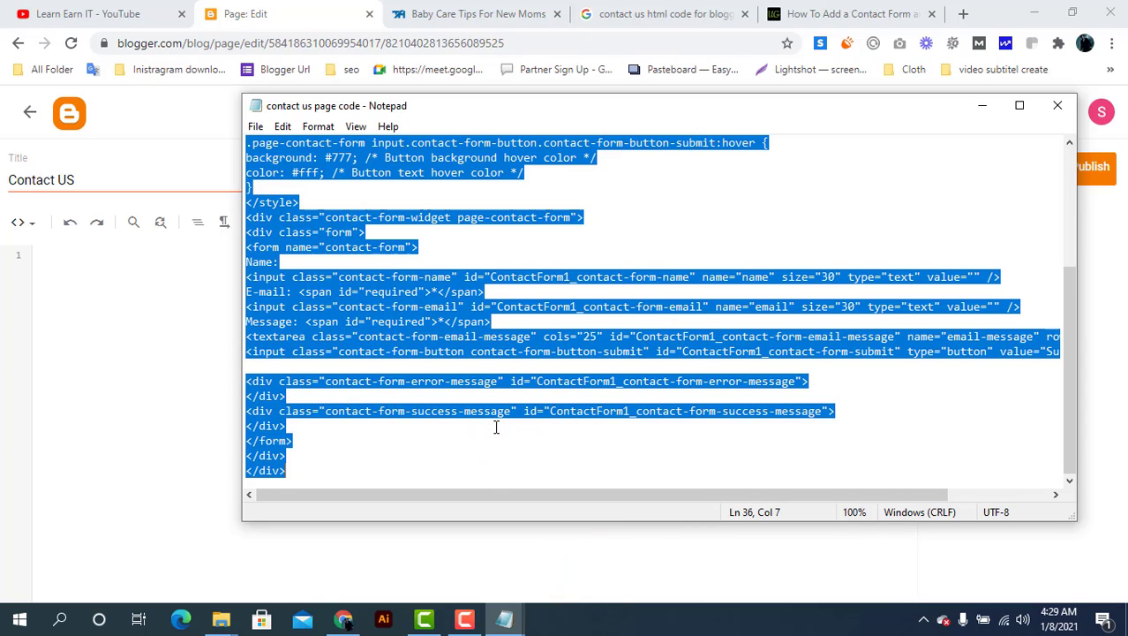
click(146, 369)
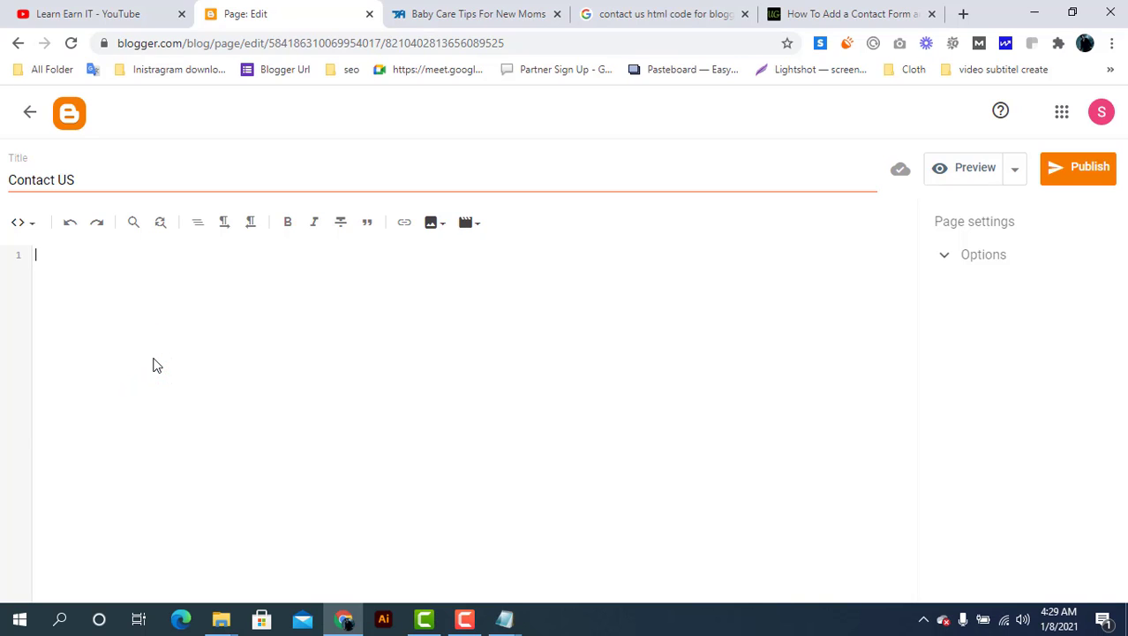
Paste the contact-form code into the page and switch to Compose view
key(ctrl+v)
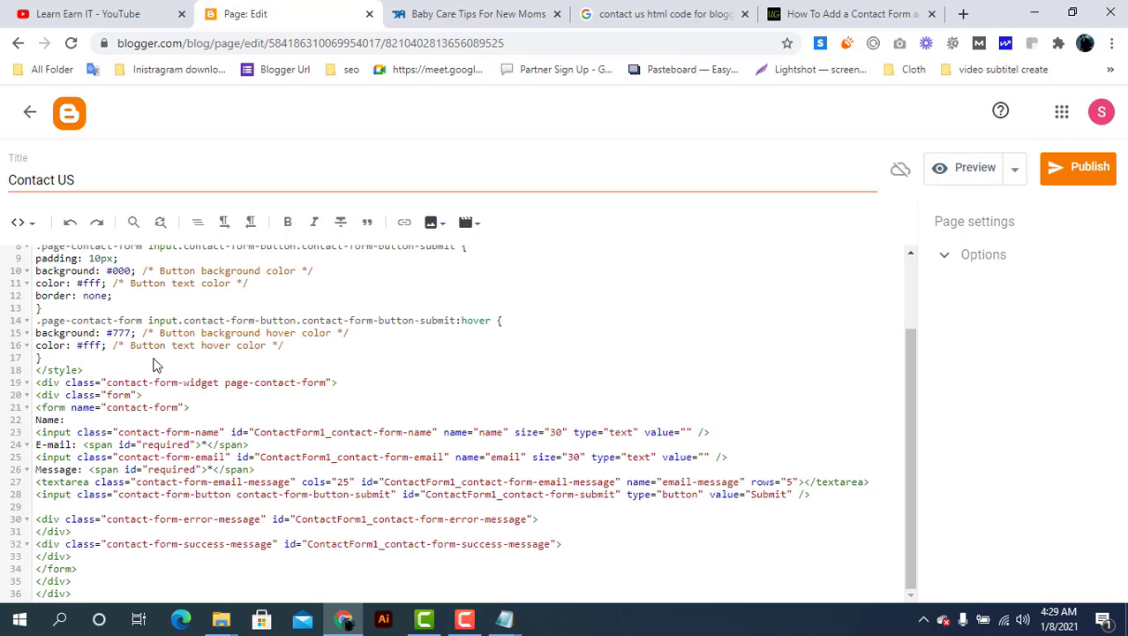
click(31, 223)
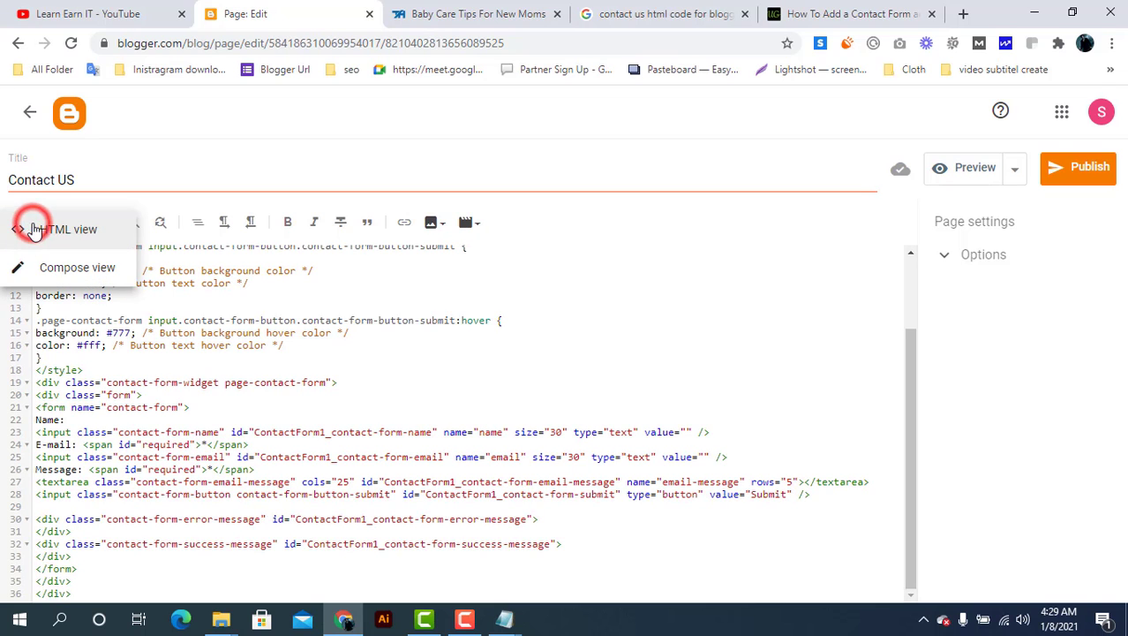
click(49, 271)
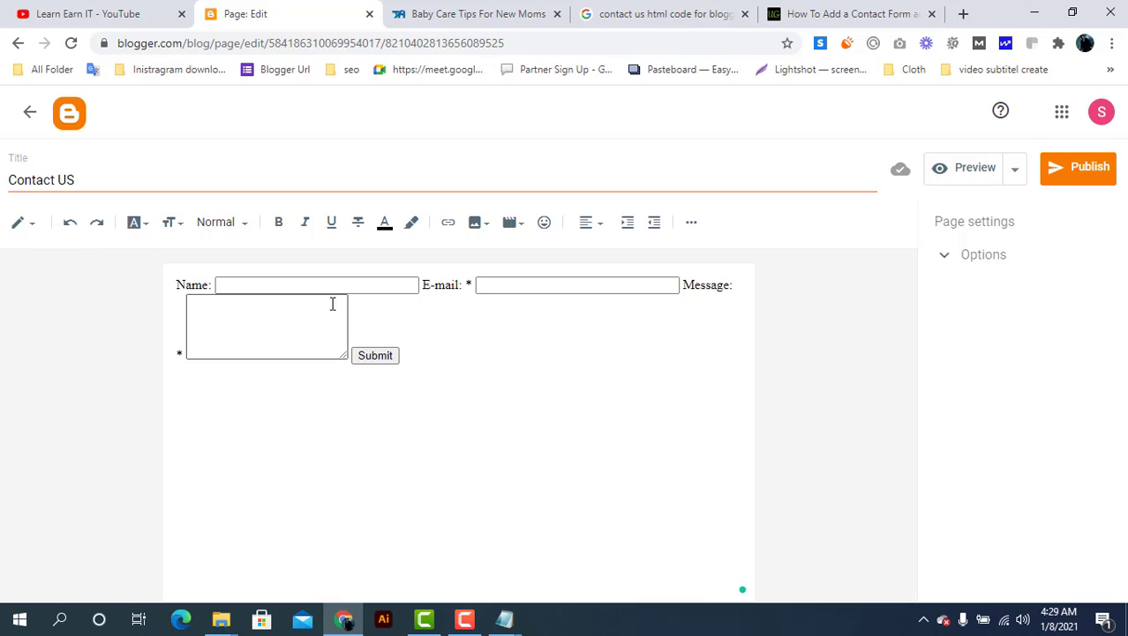
Put the Name, E-mail and Message fields on separate lines of the form
click(424, 284)
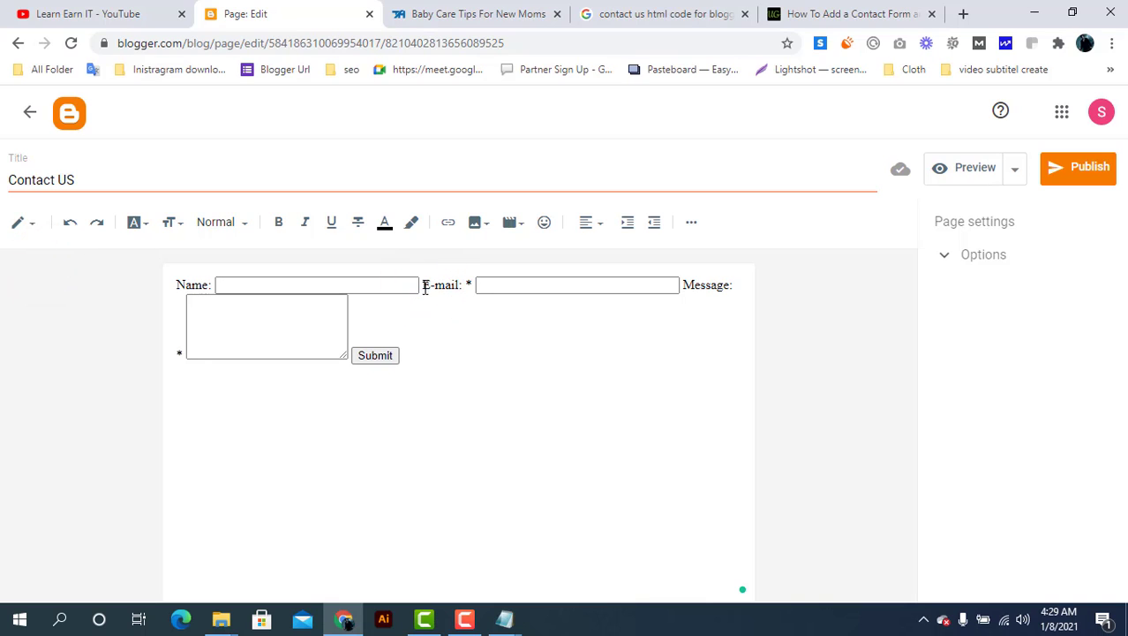
key(Return)
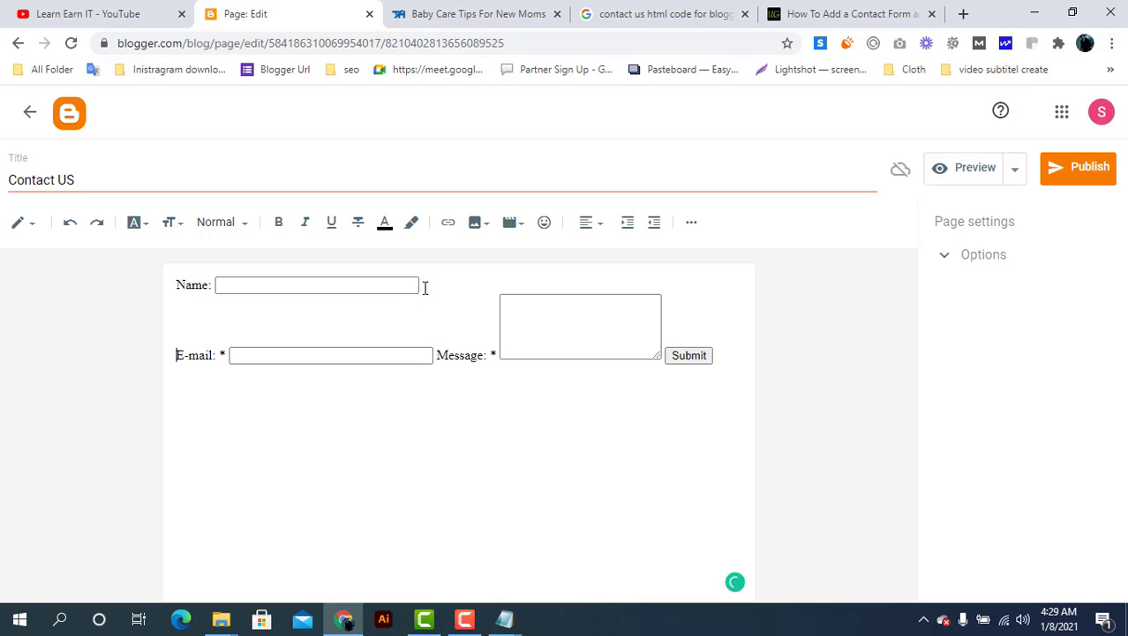
click(441, 354)
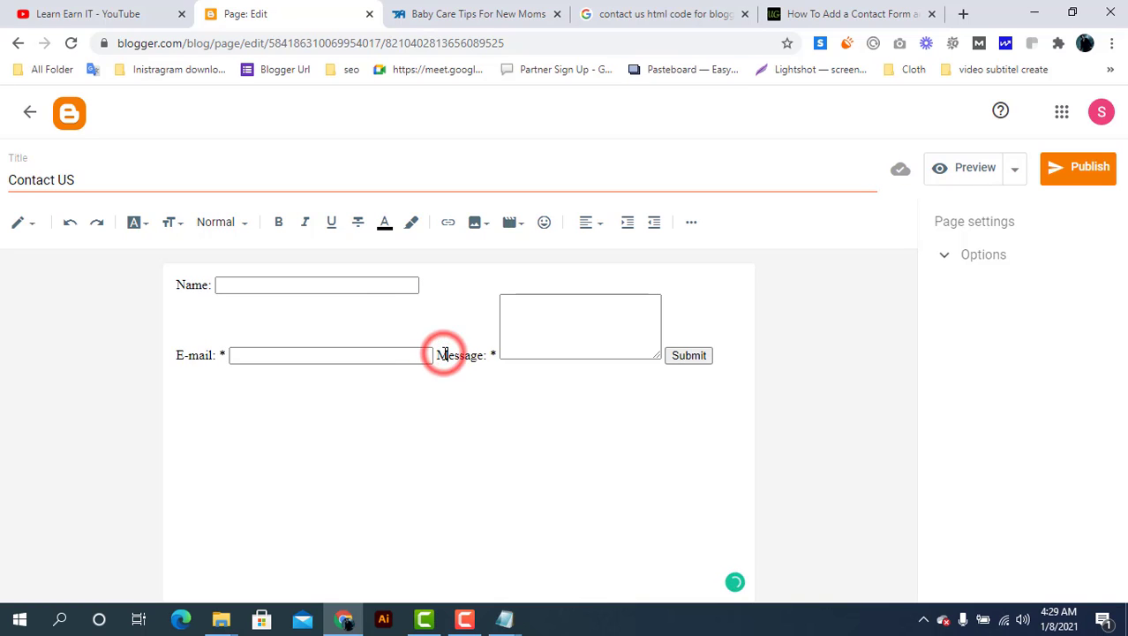
click(438, 354)
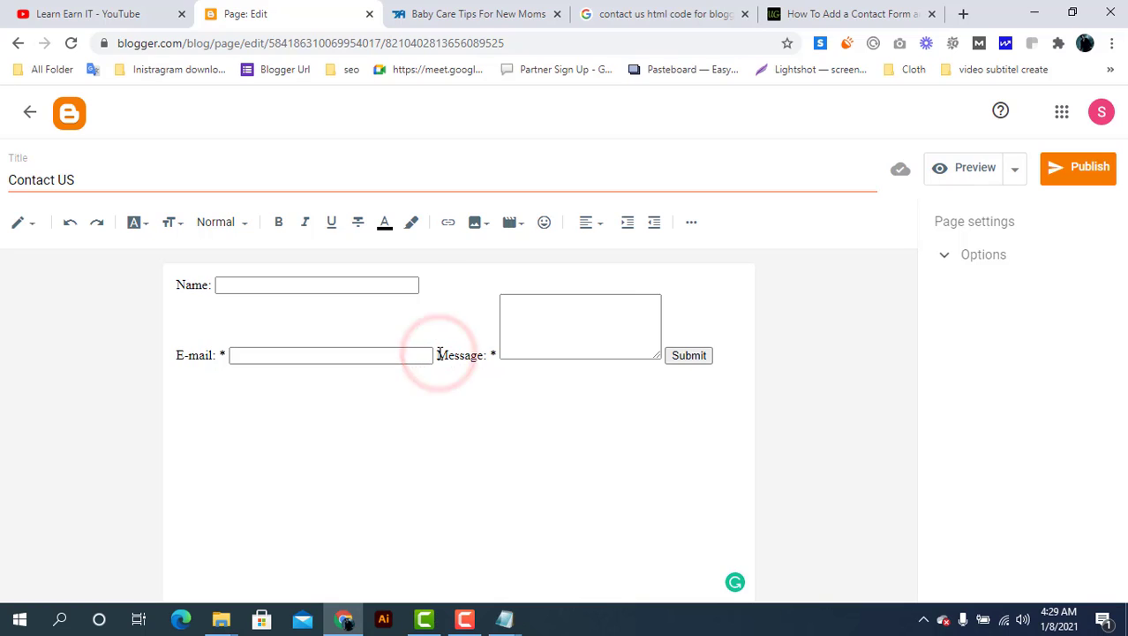
key(Return)
key(Return)
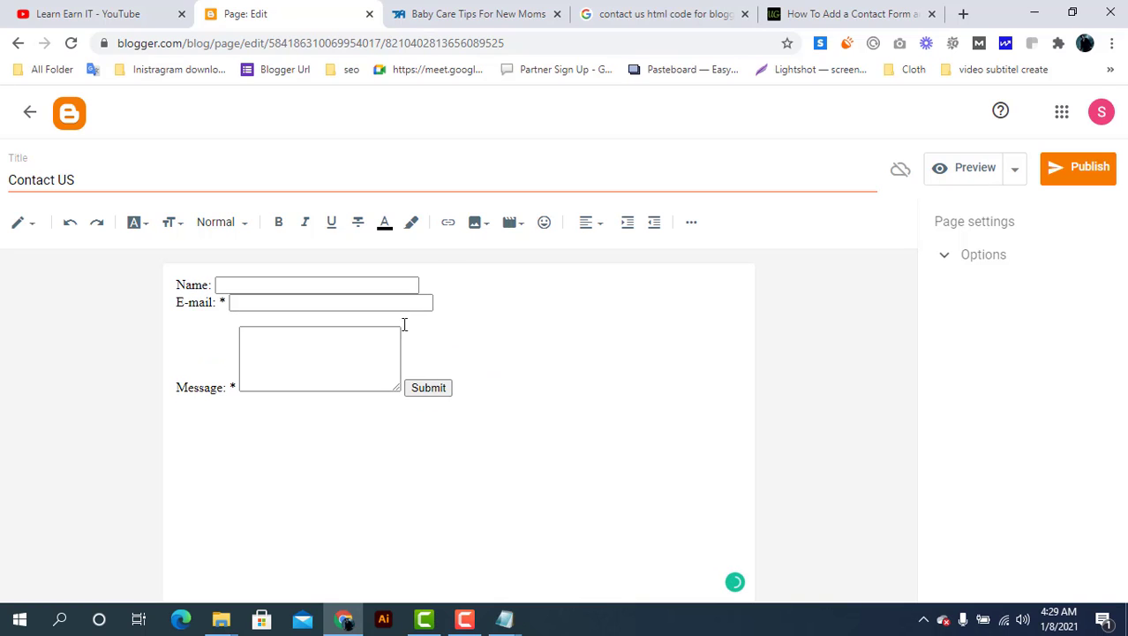
click(179, 302)
key(Return)
key(Return)
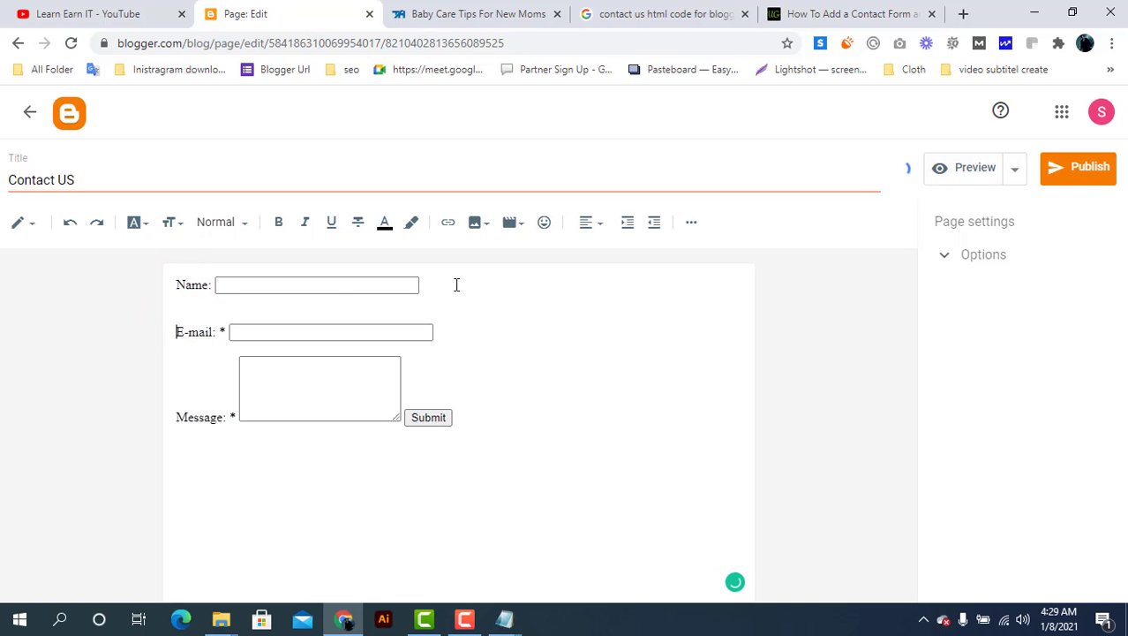
Publish the Contact US page and start another blank page
click(1086, 175)
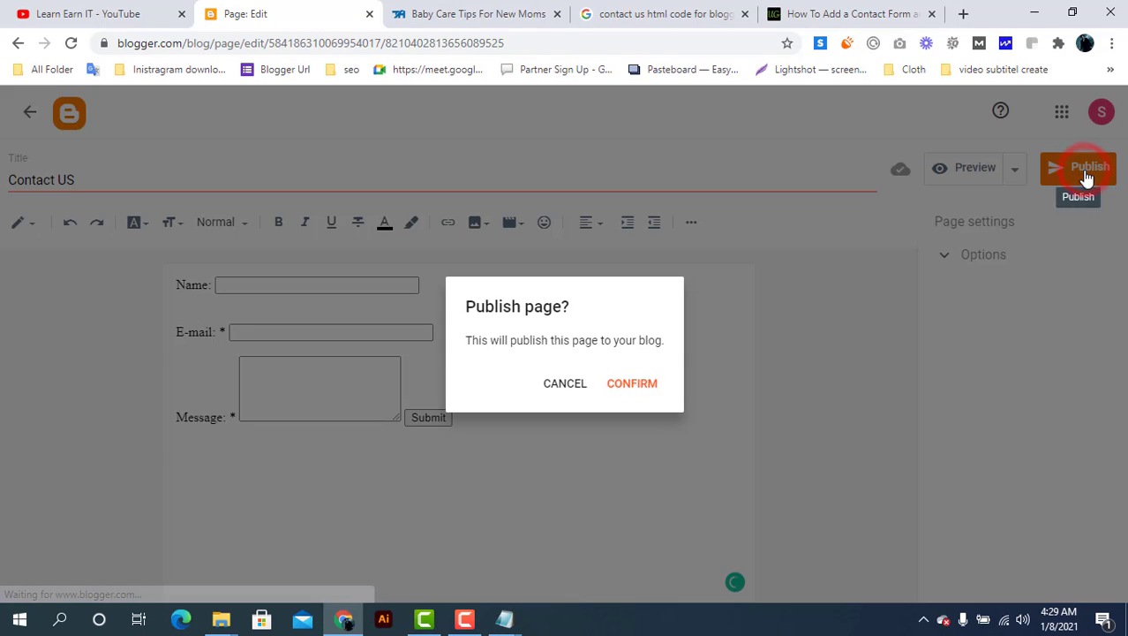
click(636, 386)
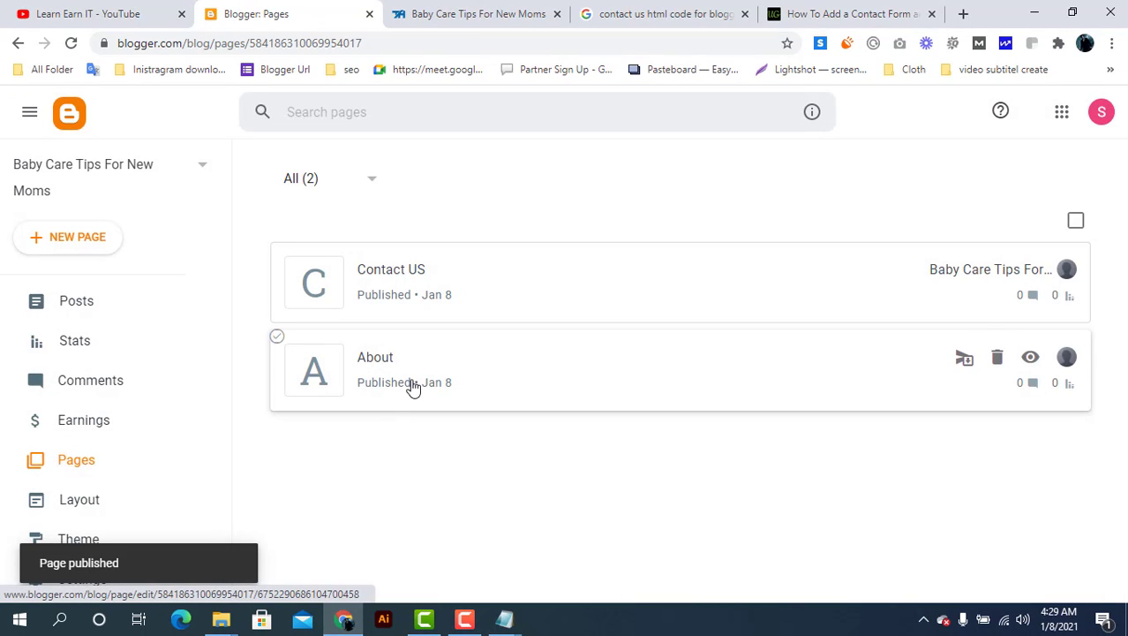
click(71, 244)
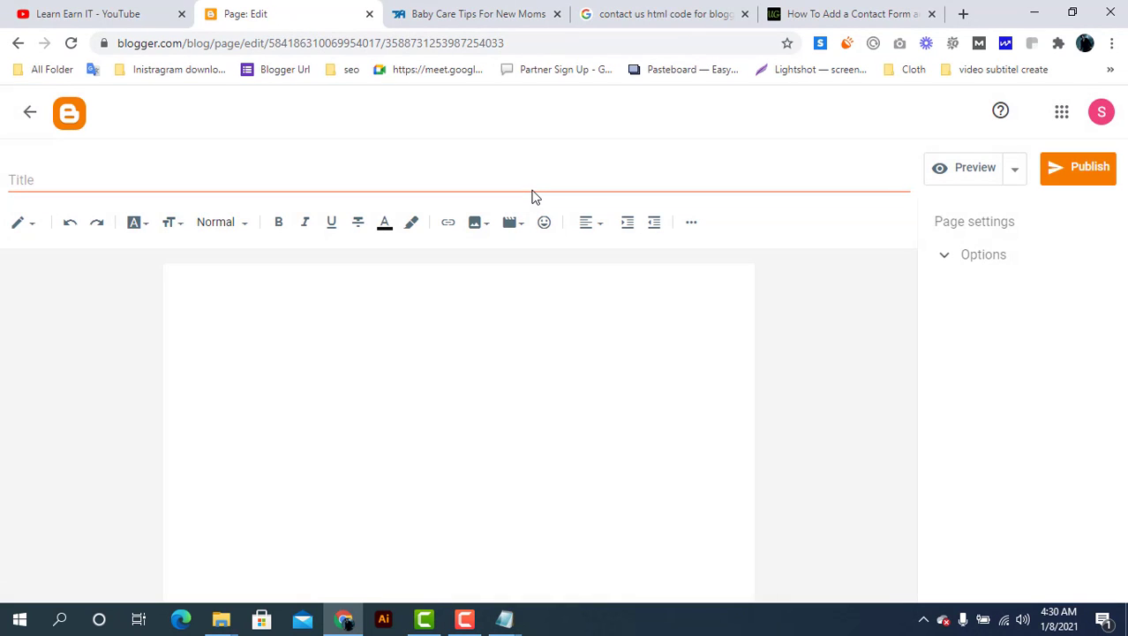
Close both contact-form research tabs and begin a search in a new tab
click(744, 14)
click(744, 14)
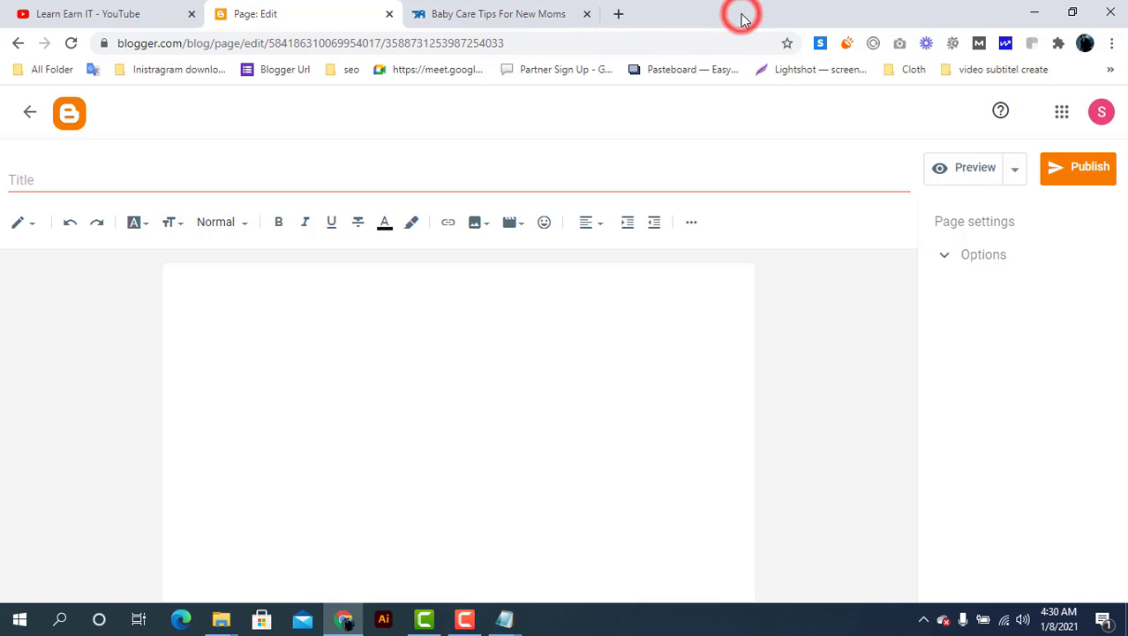
click(618, 14)
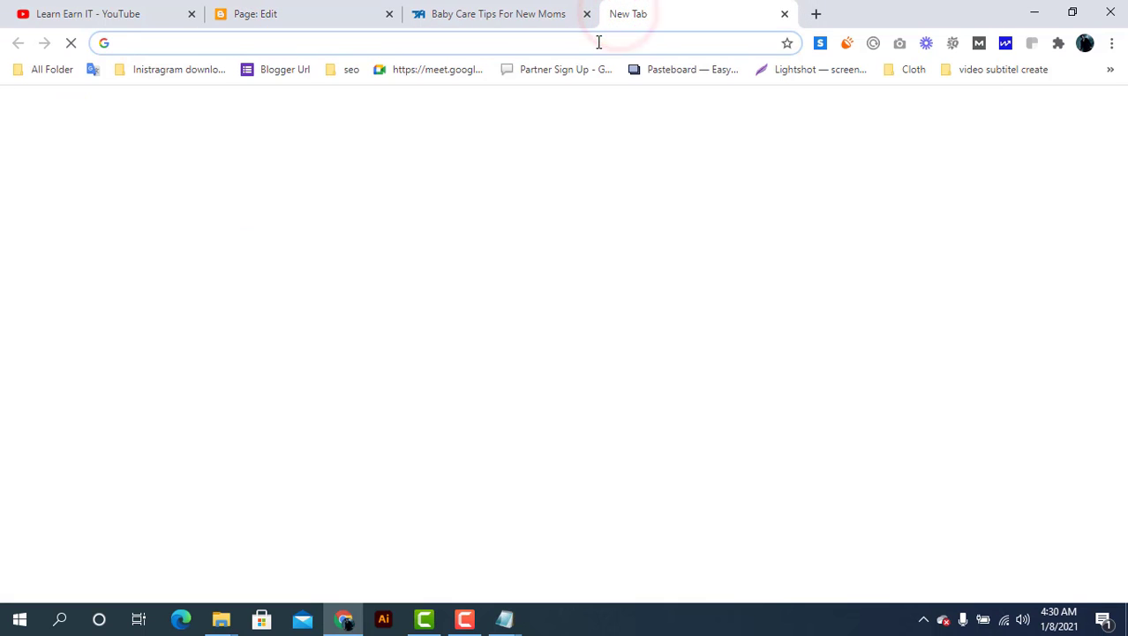
click(597, 42)
text(p)
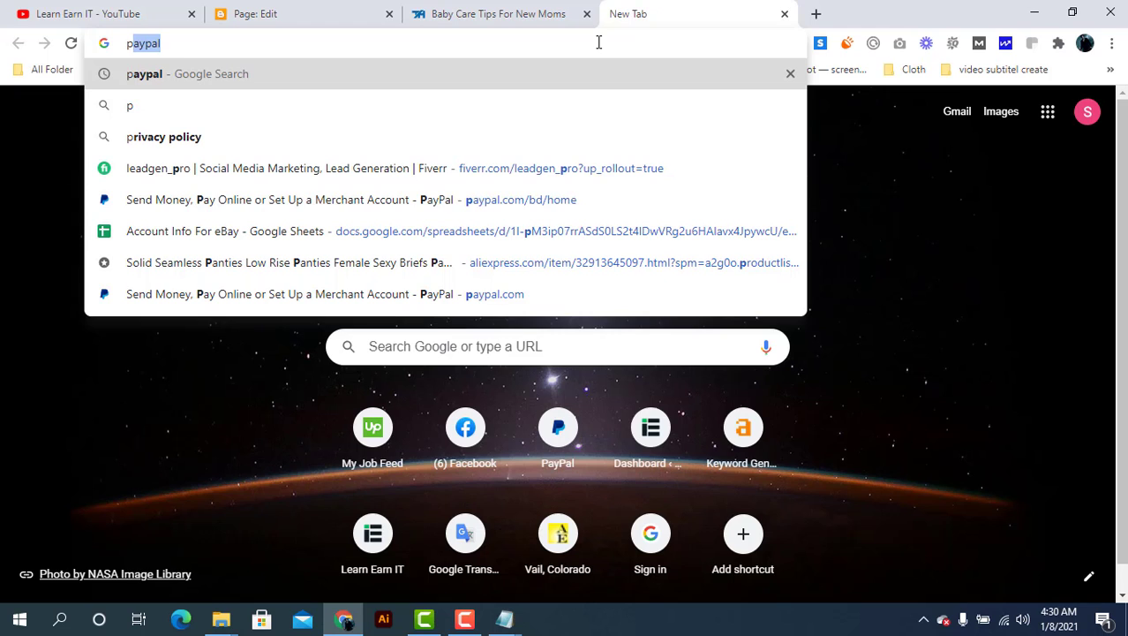
text(r)
Search Google for 'privacy policy generator'
key(BackSpace)
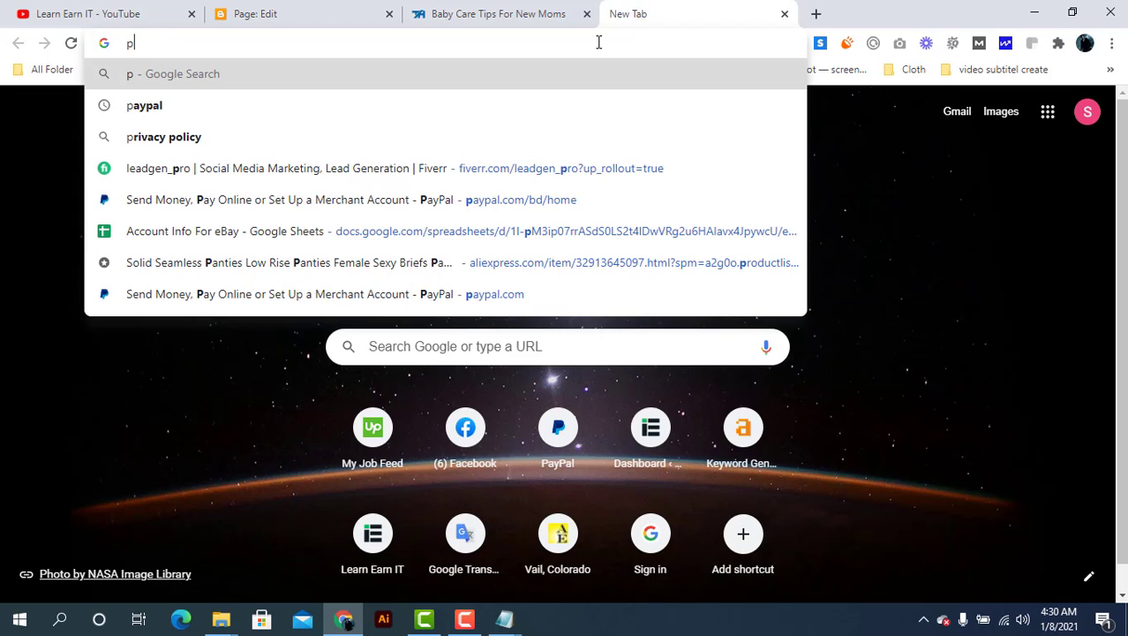
text(ri)
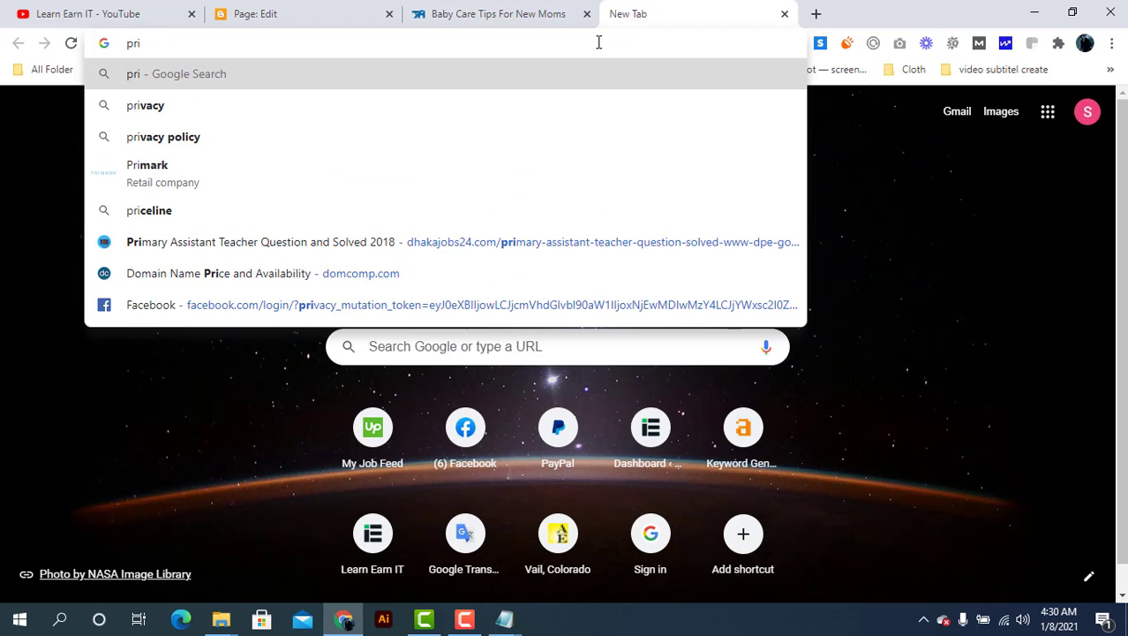
key(Down)
key(Down)
key(Return)
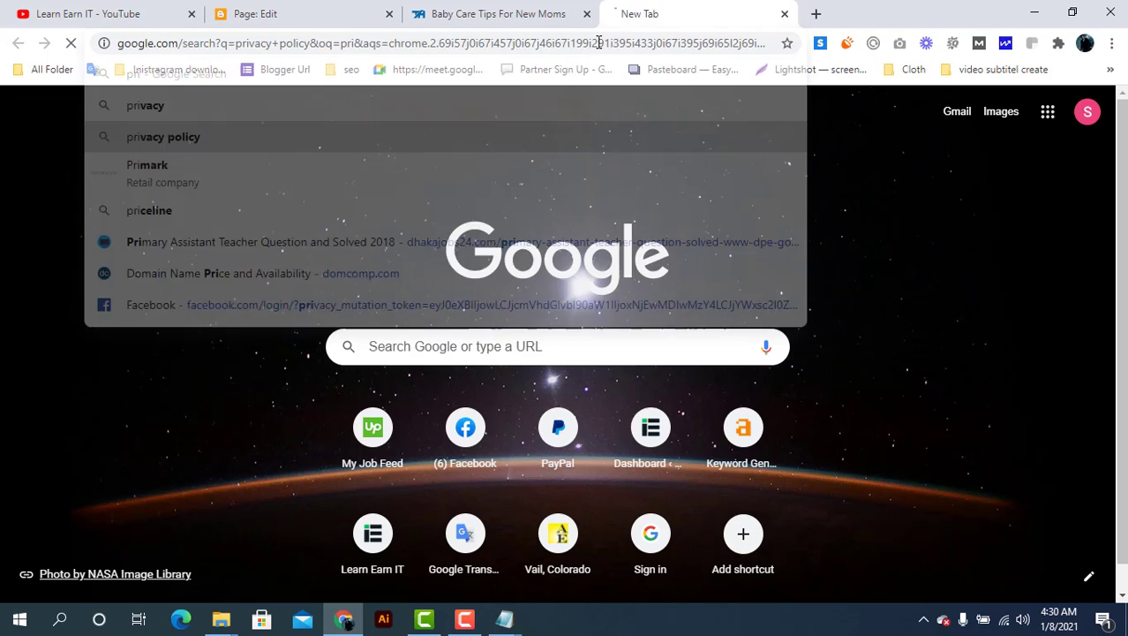
click(324, 133)
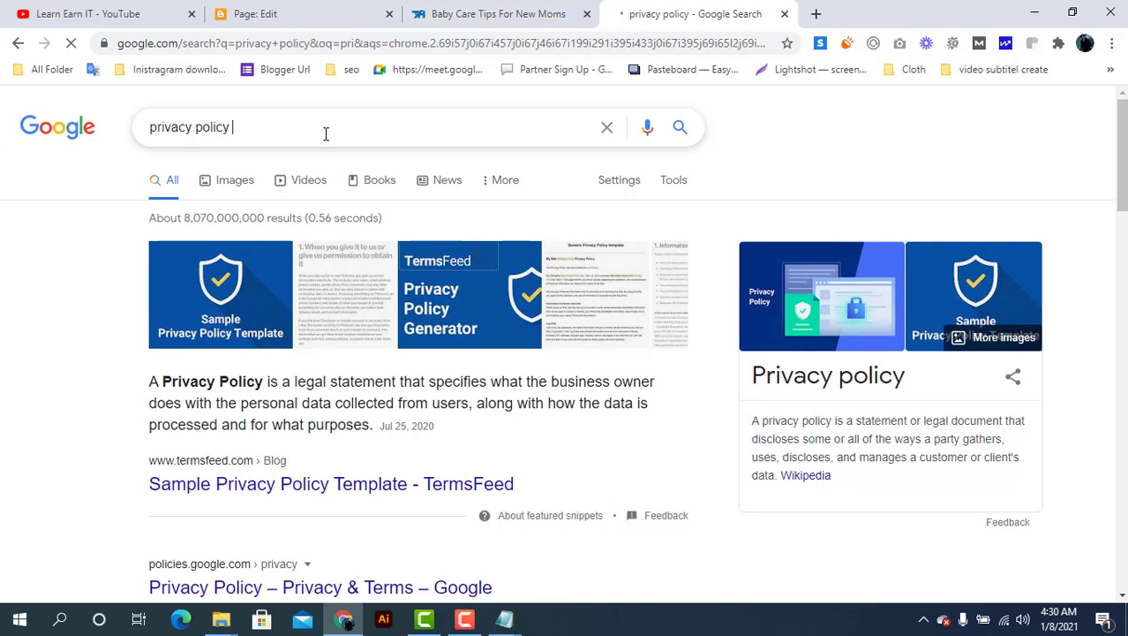
text(ge)
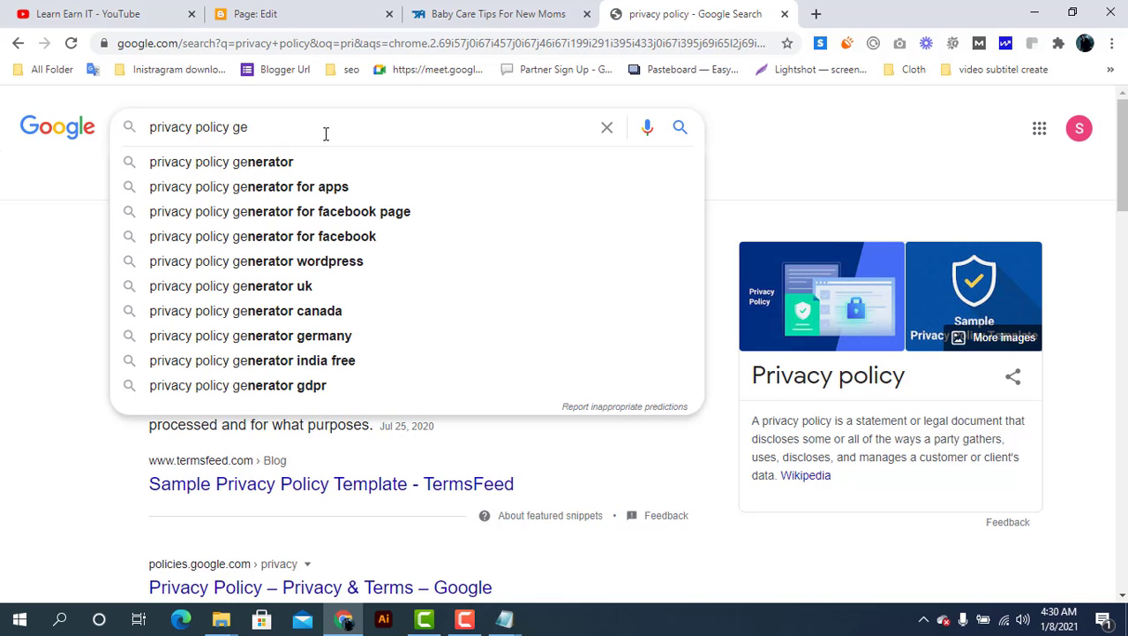
click(295, 163)
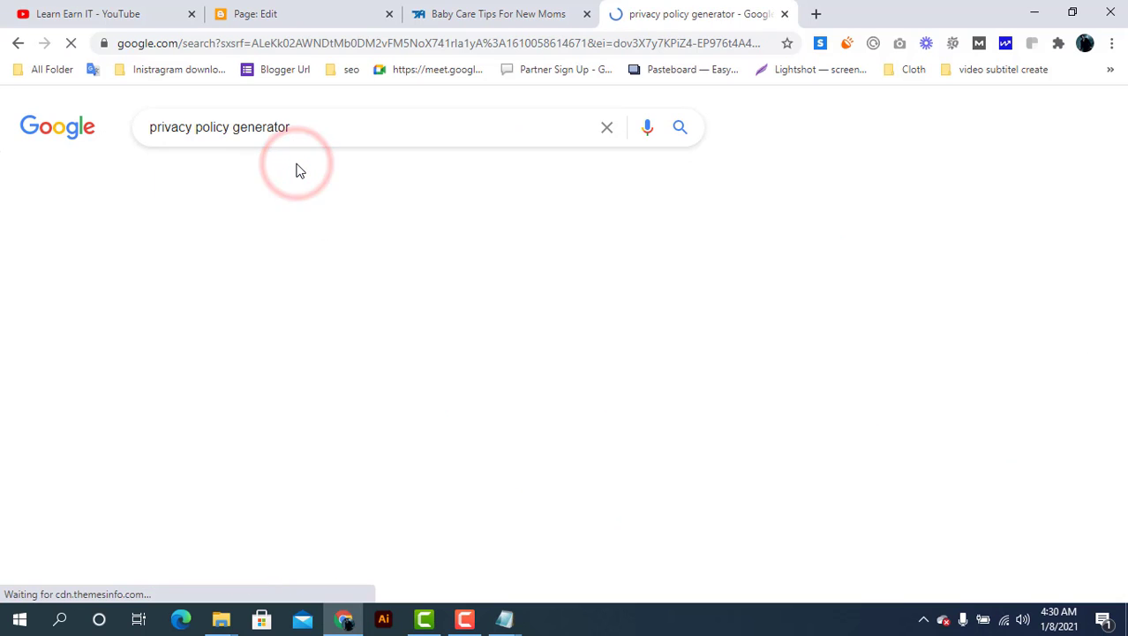
Open the freeprivacypolicy.com result in a new tab and close the extra tab
right_click(378, 369)
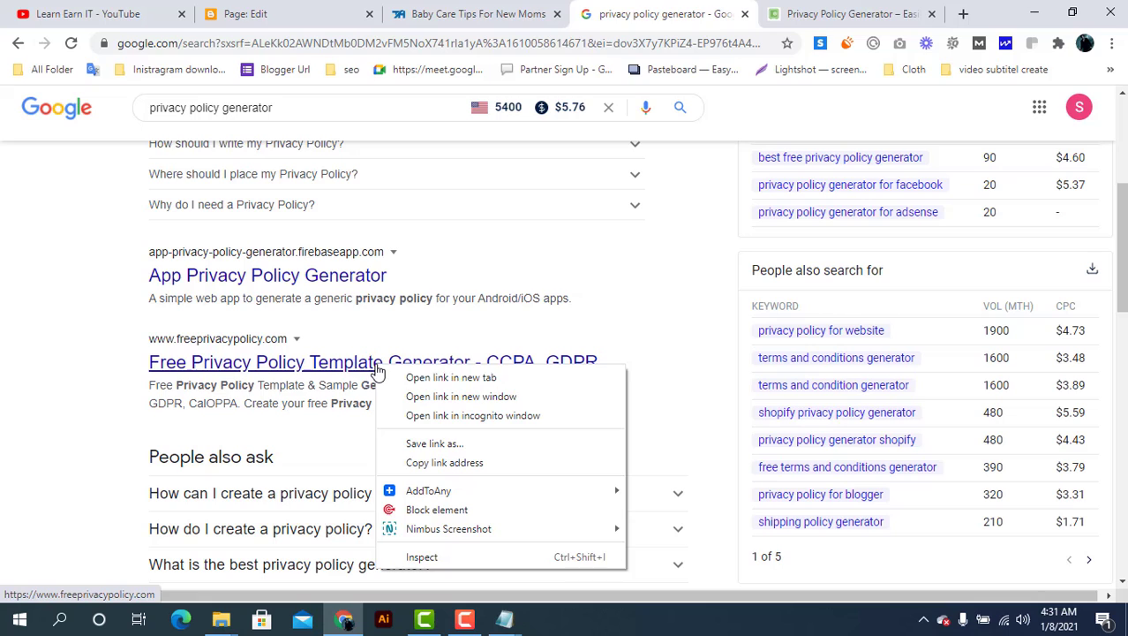
click(412, 378)
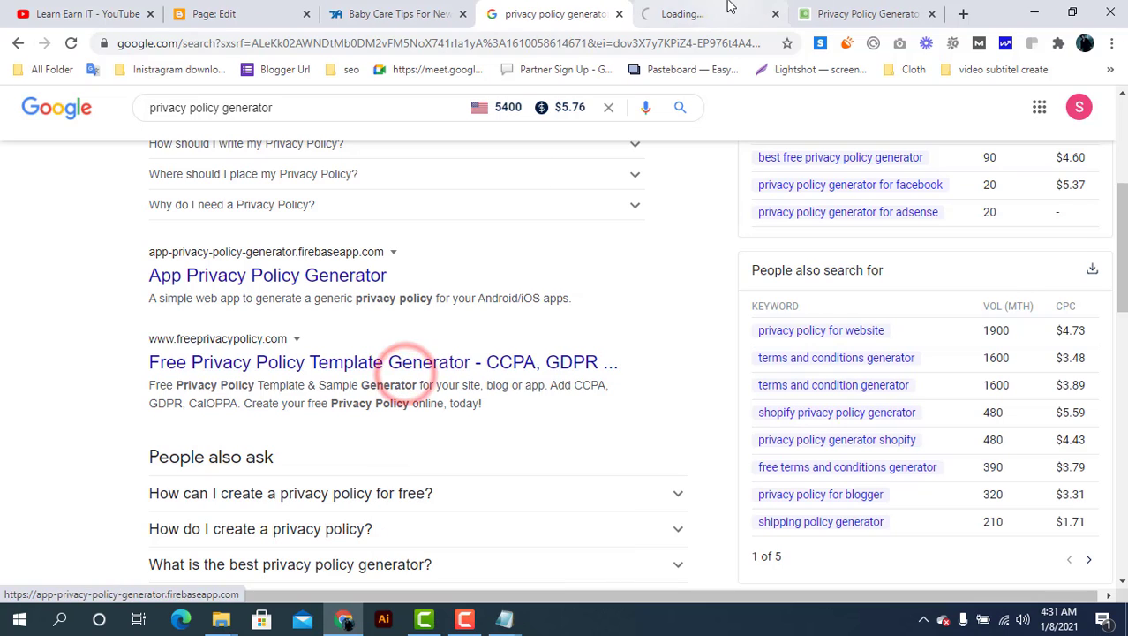
click(733, 11)
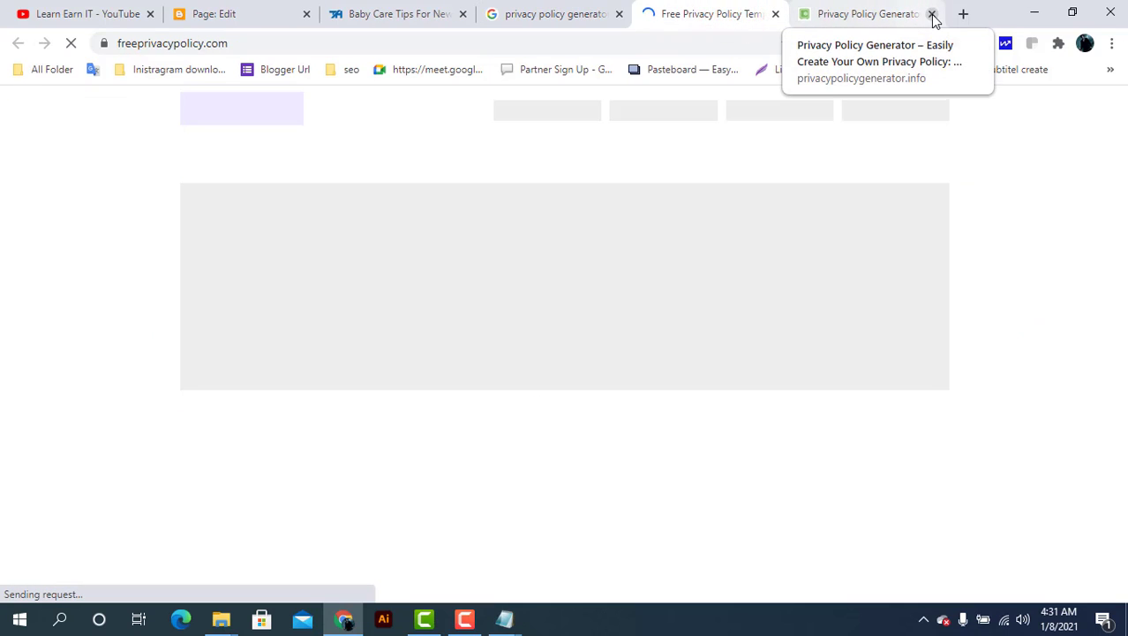
click(932, 15)
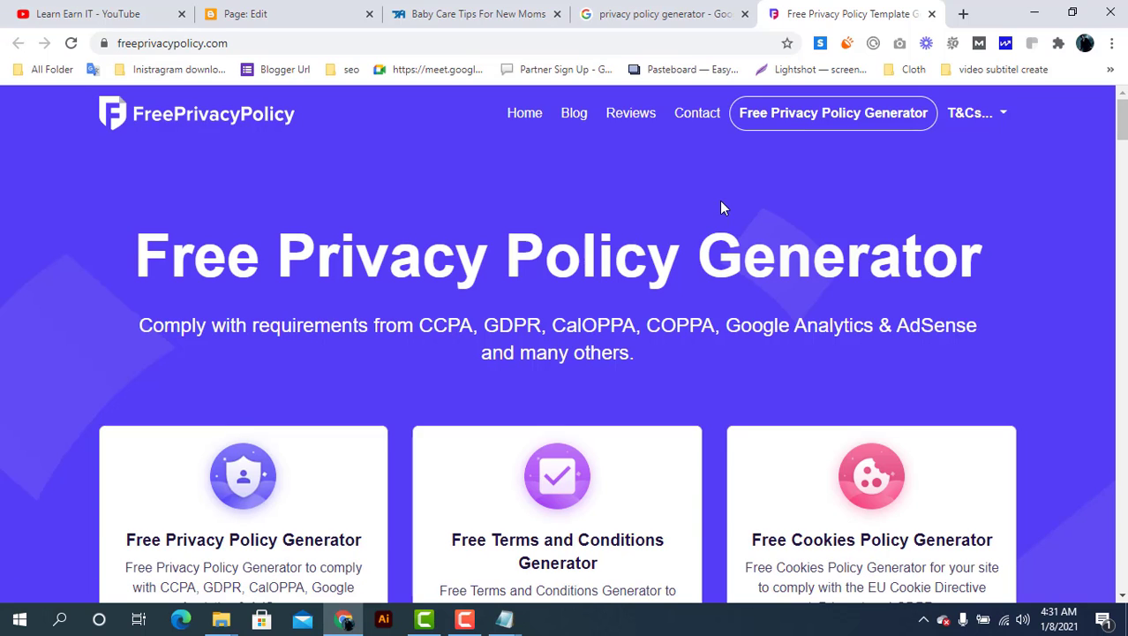
Launch the free privacy policy generator and pick Website as the platform
click(796, 130)
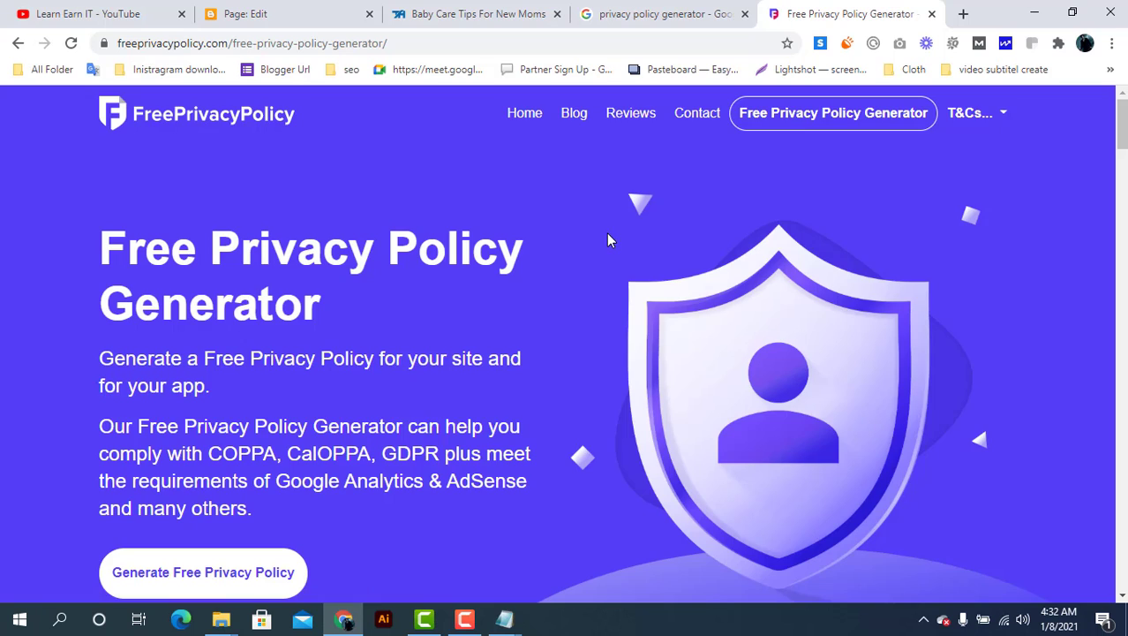
scroll(535, 317, down, 2)
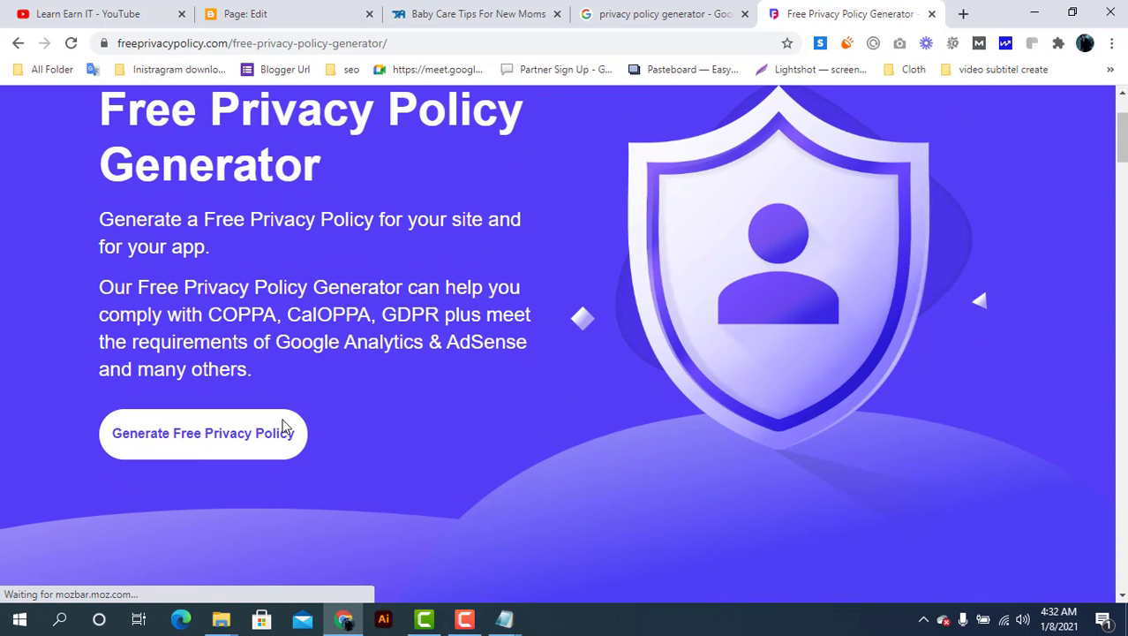
click(196, 442)
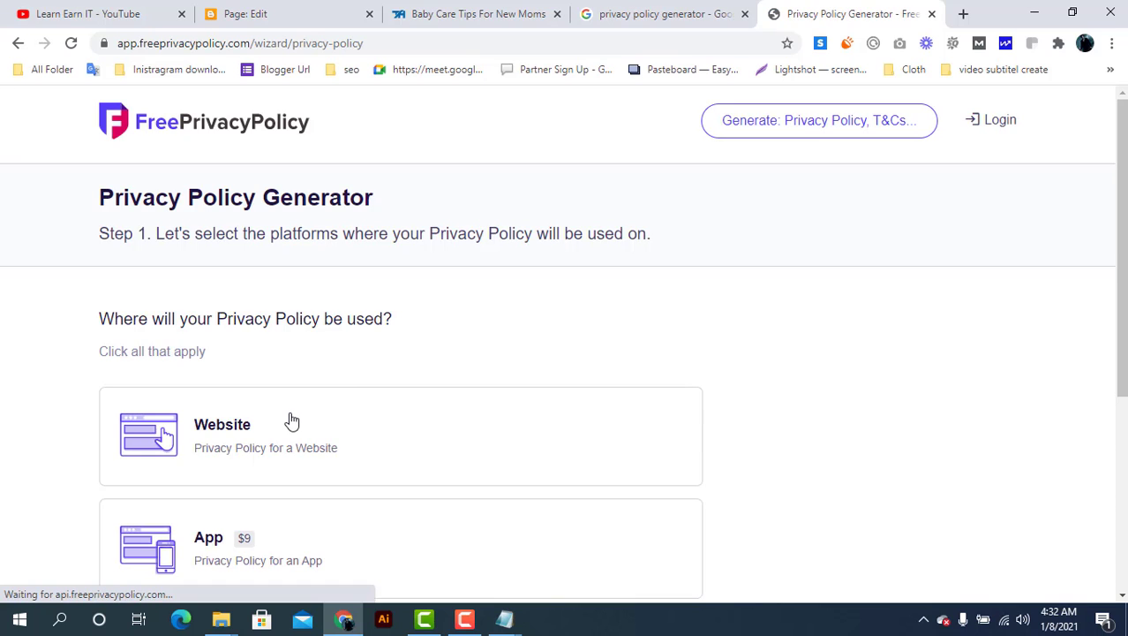
scroll(292, 421, down, 1)
click(247, 346)
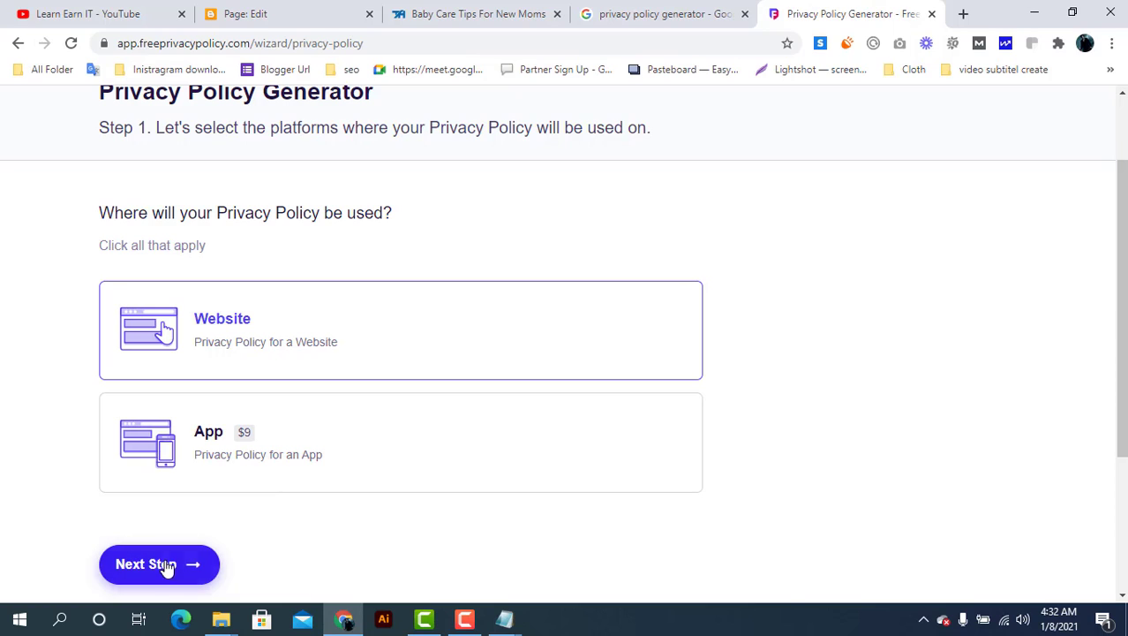
click(164, 566)
click(274, 362)
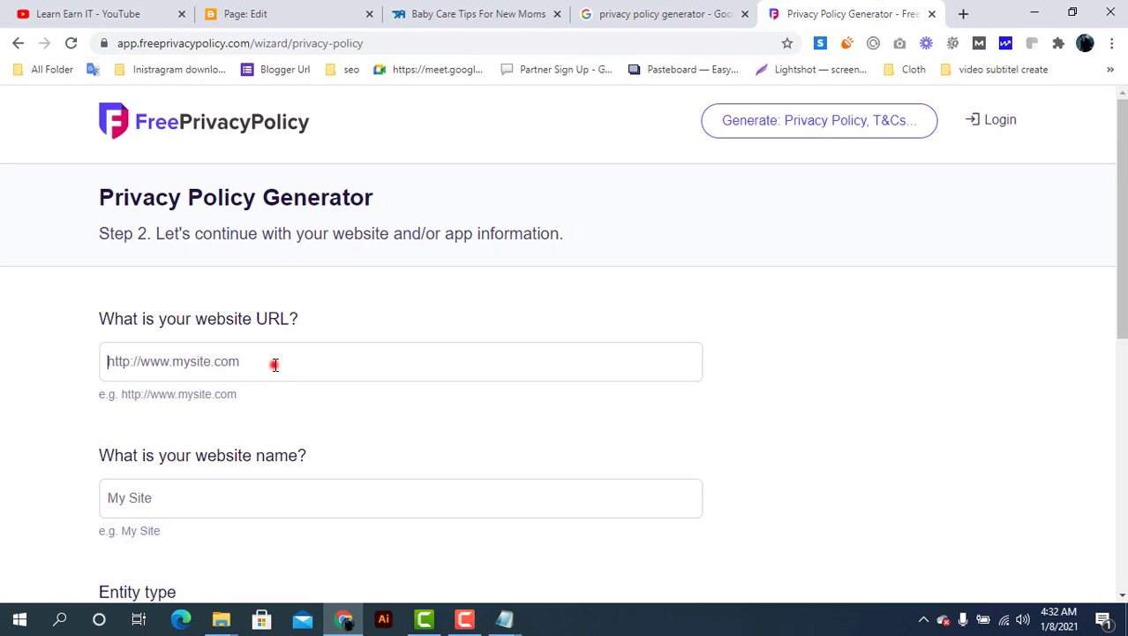
text(Baby Care)
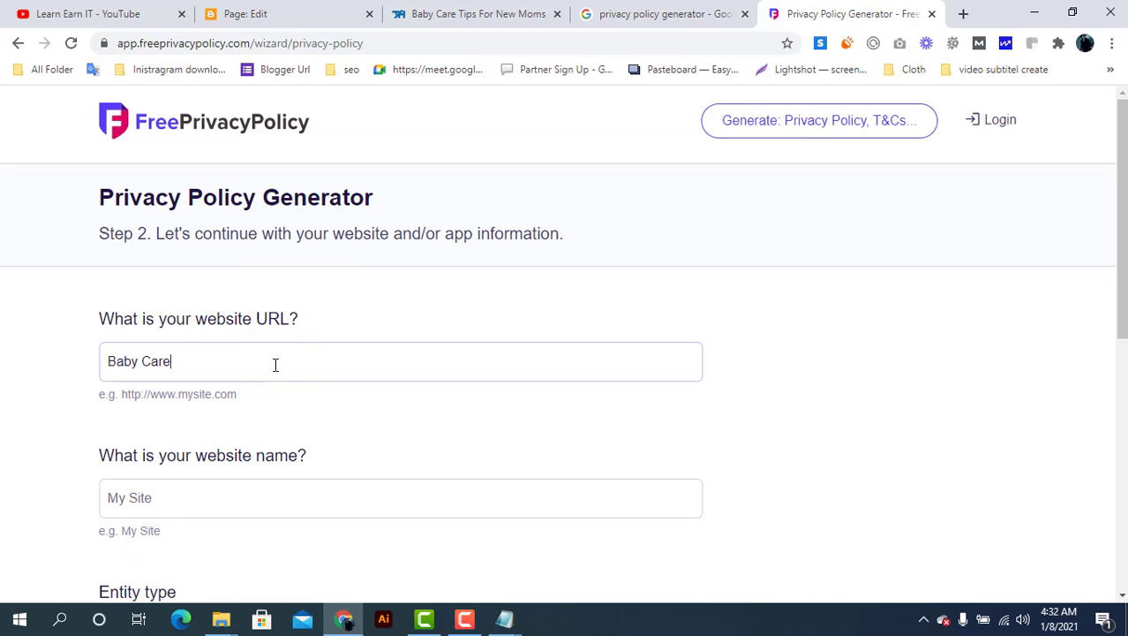
click(470, 11)
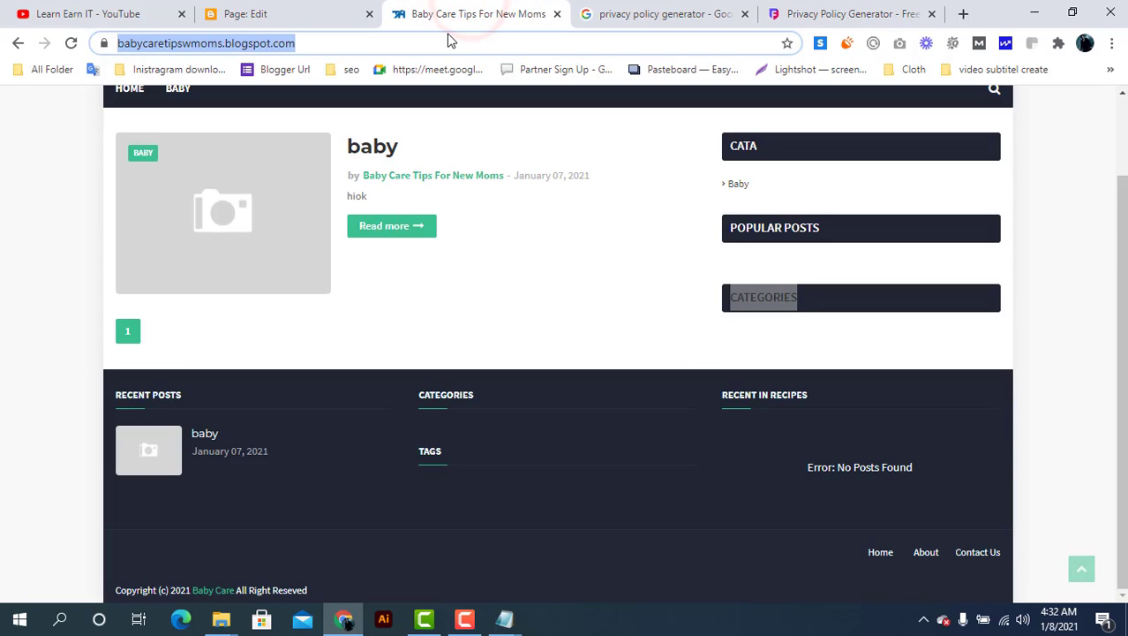
click(831, 11)
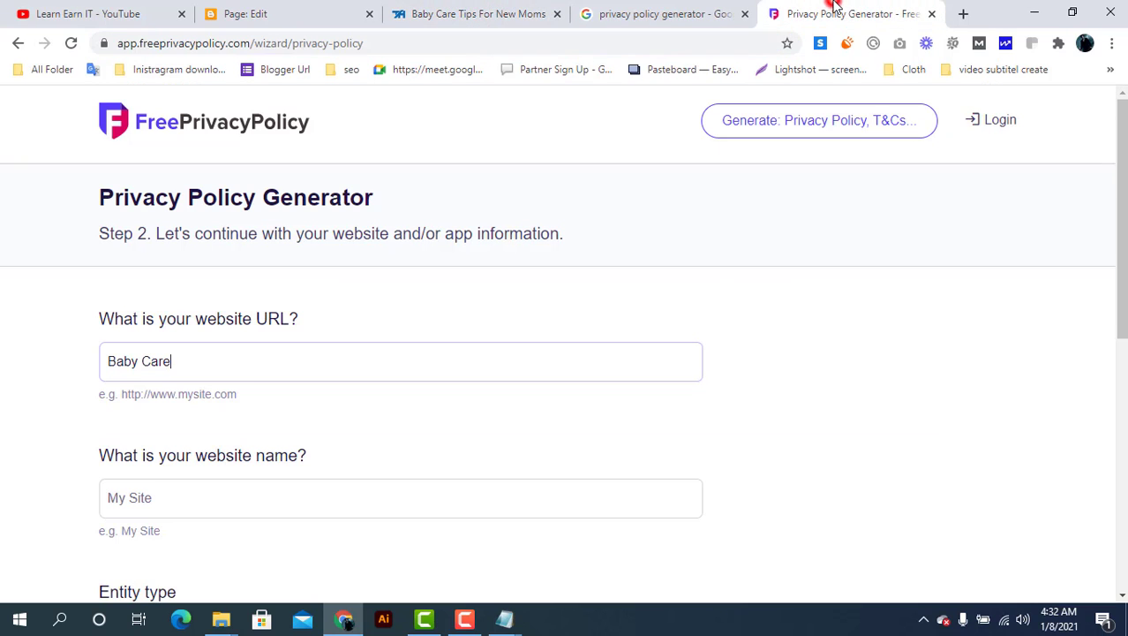
click(332, 355)
text(https://babycaretipswmoms.blogspot.com/)
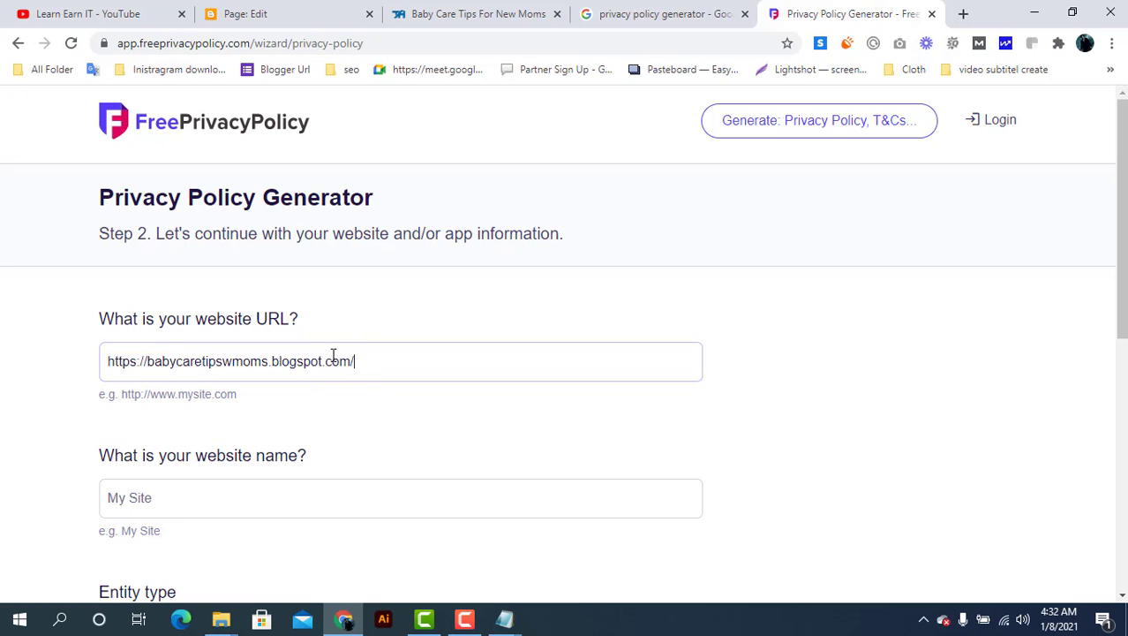
Name the website 'Baby Care' and set the entity type to Individual
click(195, 483)
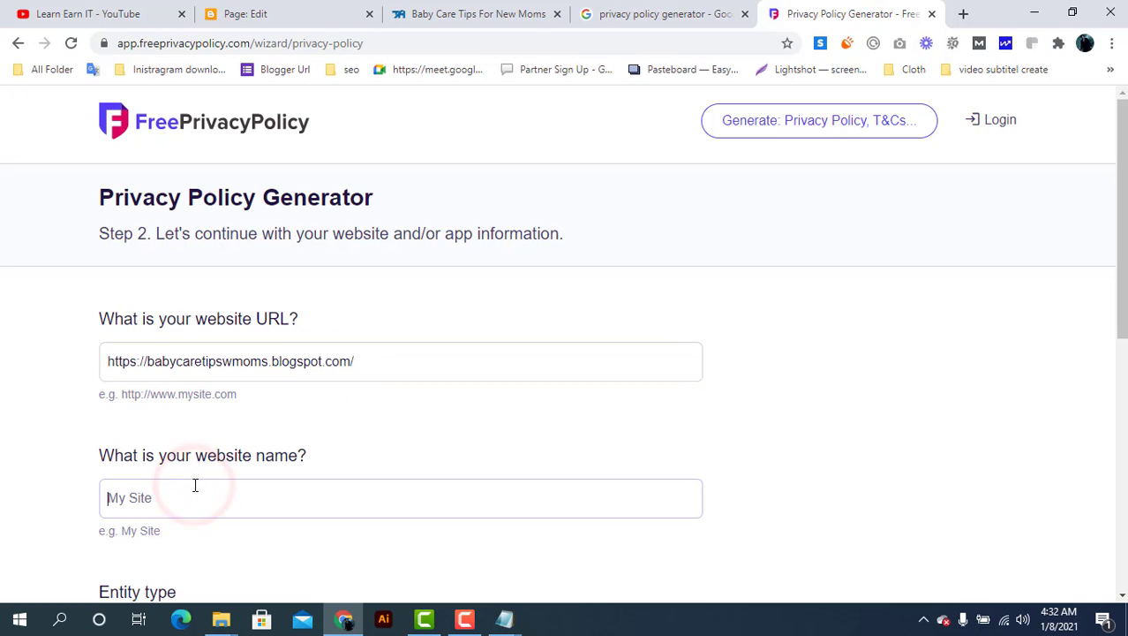
text(Baby Care)
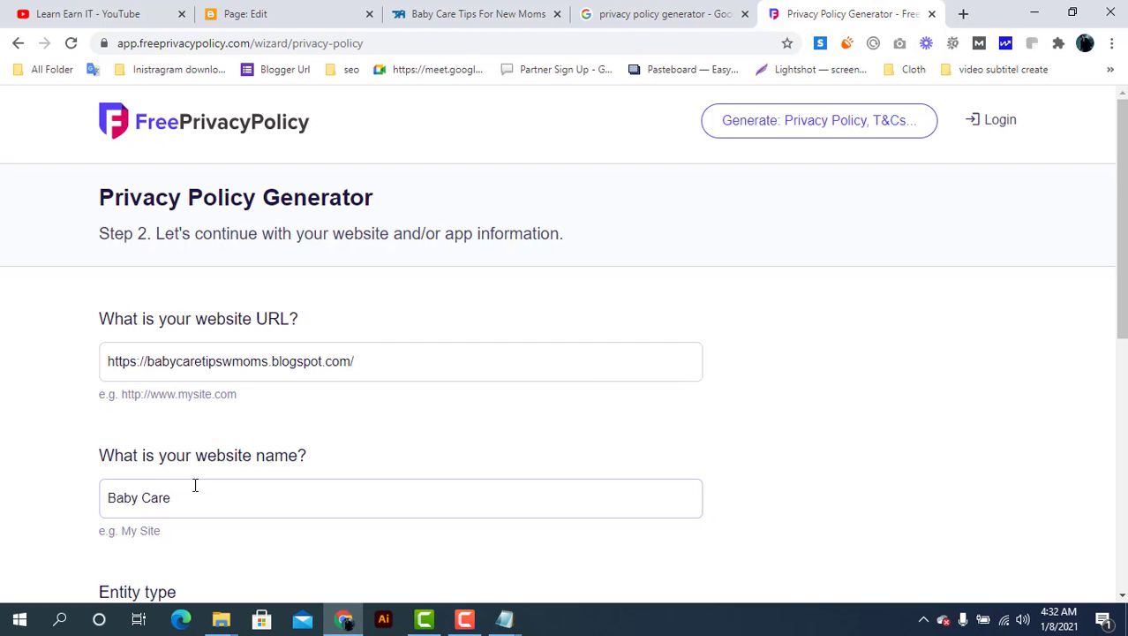
scroll(196, 485, down, 2)
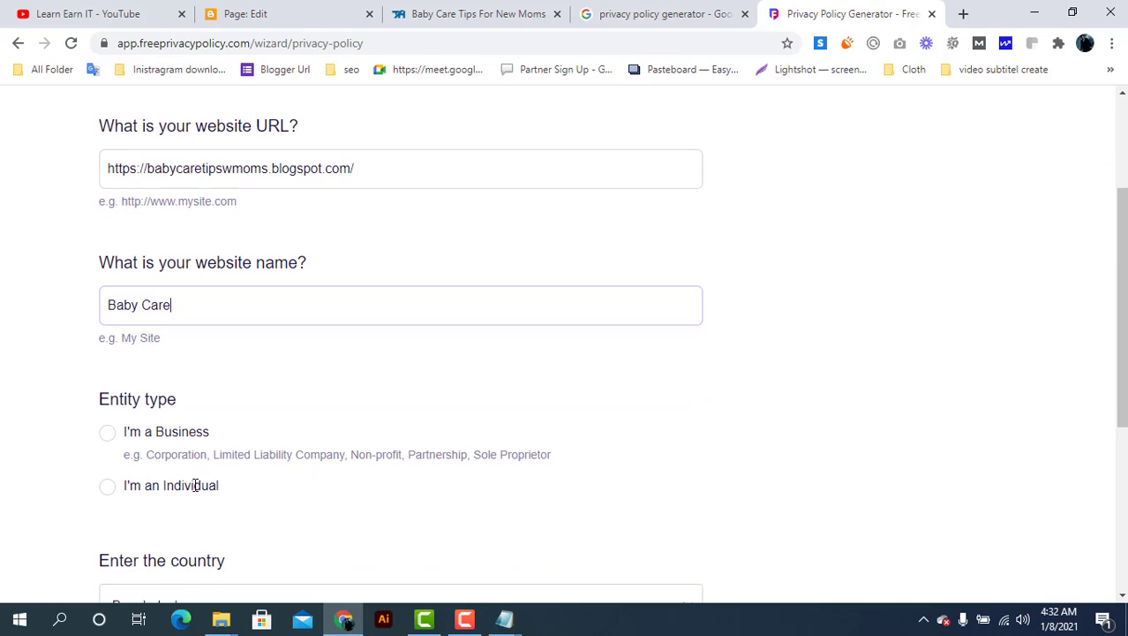
click(106, 486)
scroll(107, 487, down, 2)
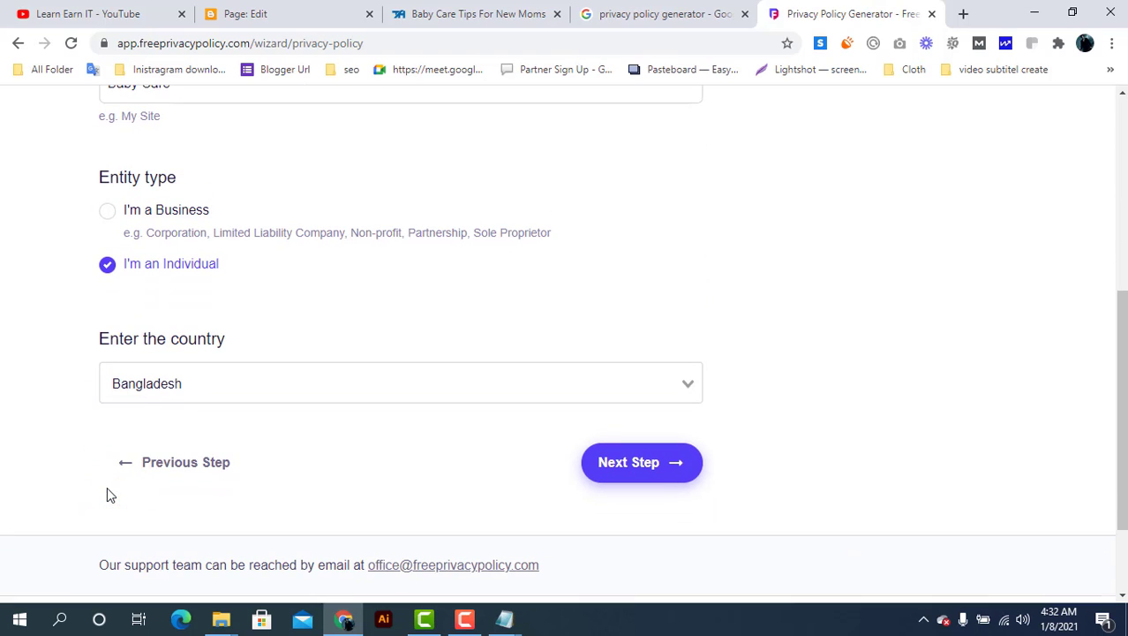
Move to Step 3 and mark email addresses and first/last names as collected
click(645, 463)
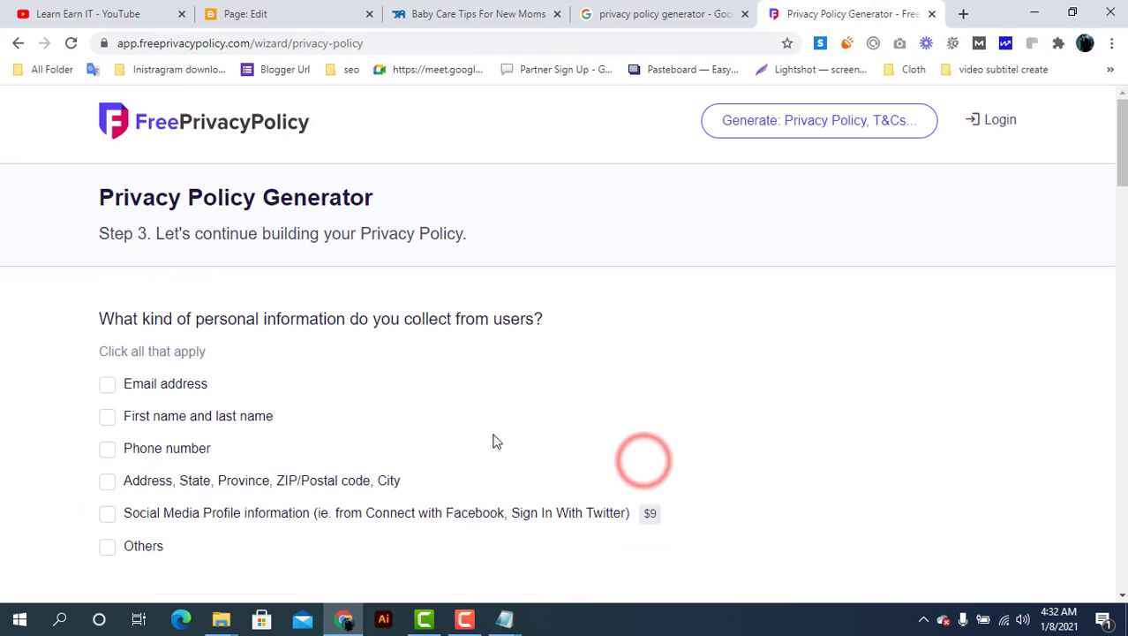
scroll(300, 409, down, 1)
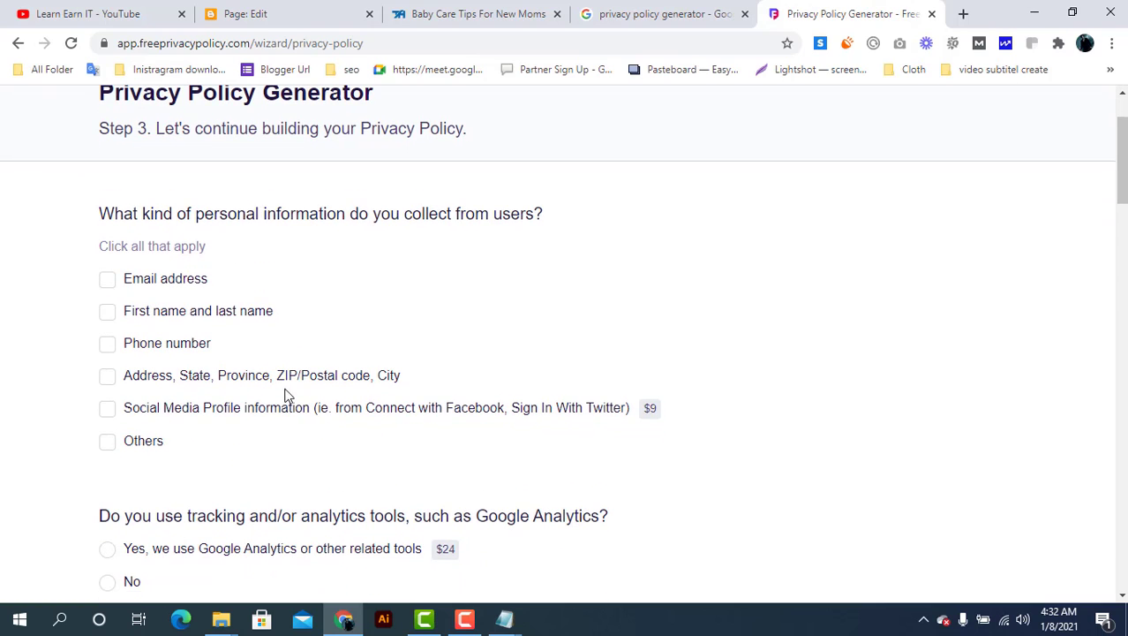
click(159, 280)
click(129, 316)
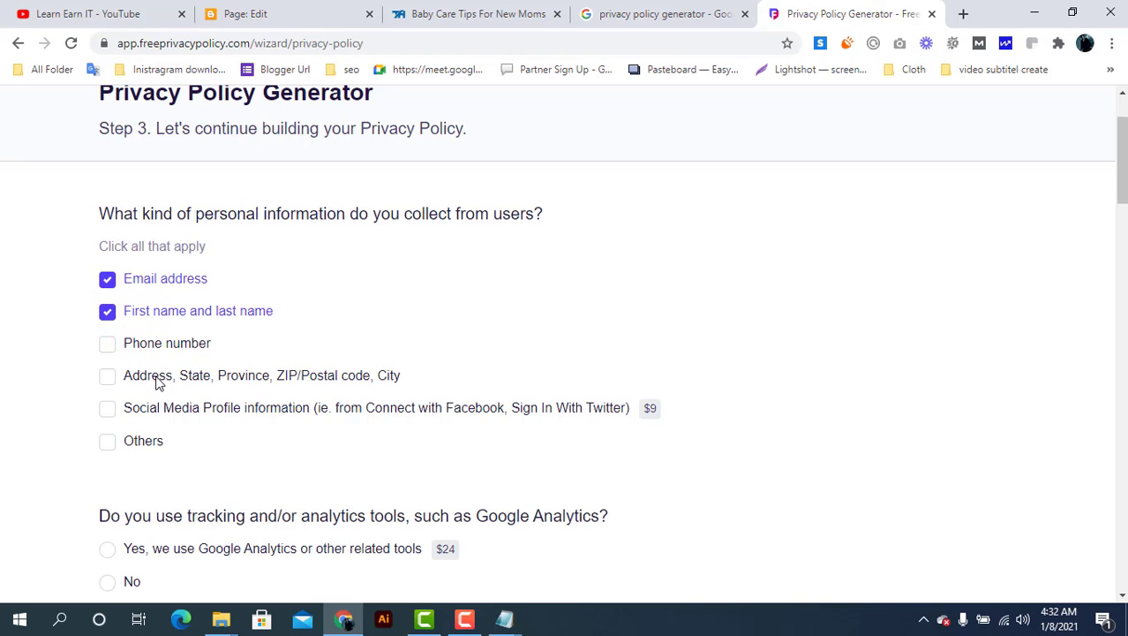
Answer No to analytics, emails, payments and remarketing, and indicate Google Places is used
scroll(157, 382, down, 3)
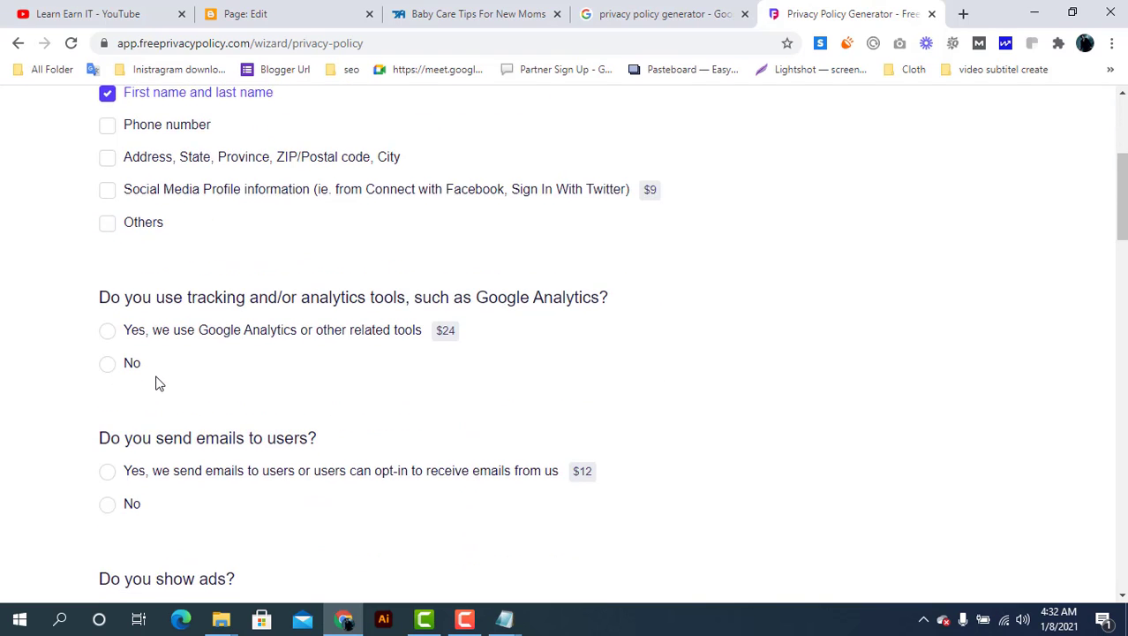
click(132, 335)
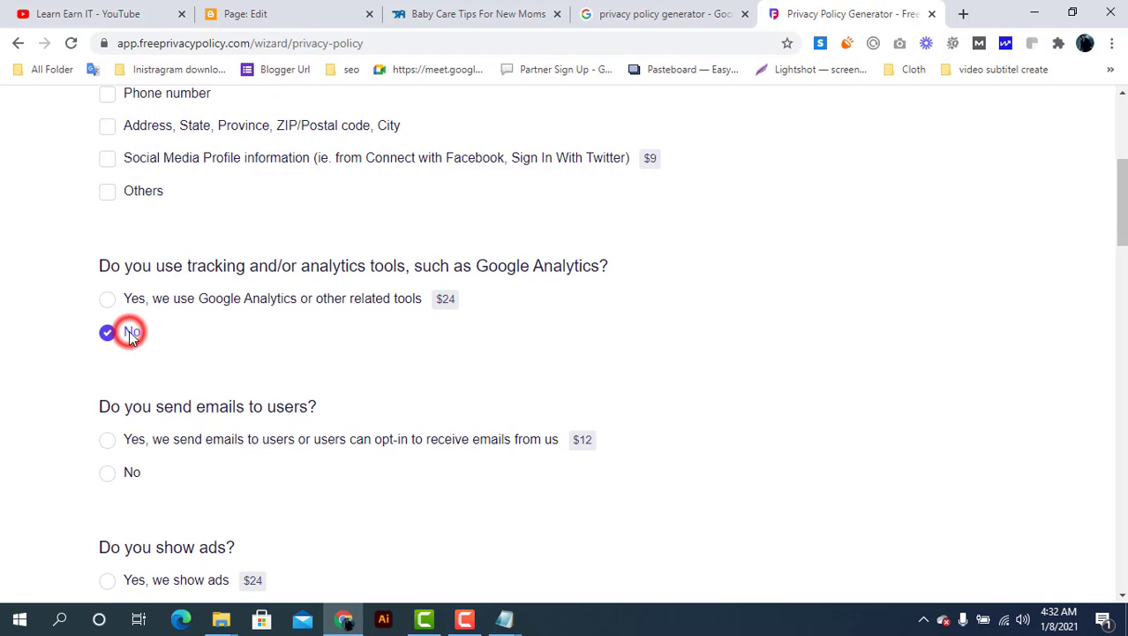
scroll(195, 444, down, 1)
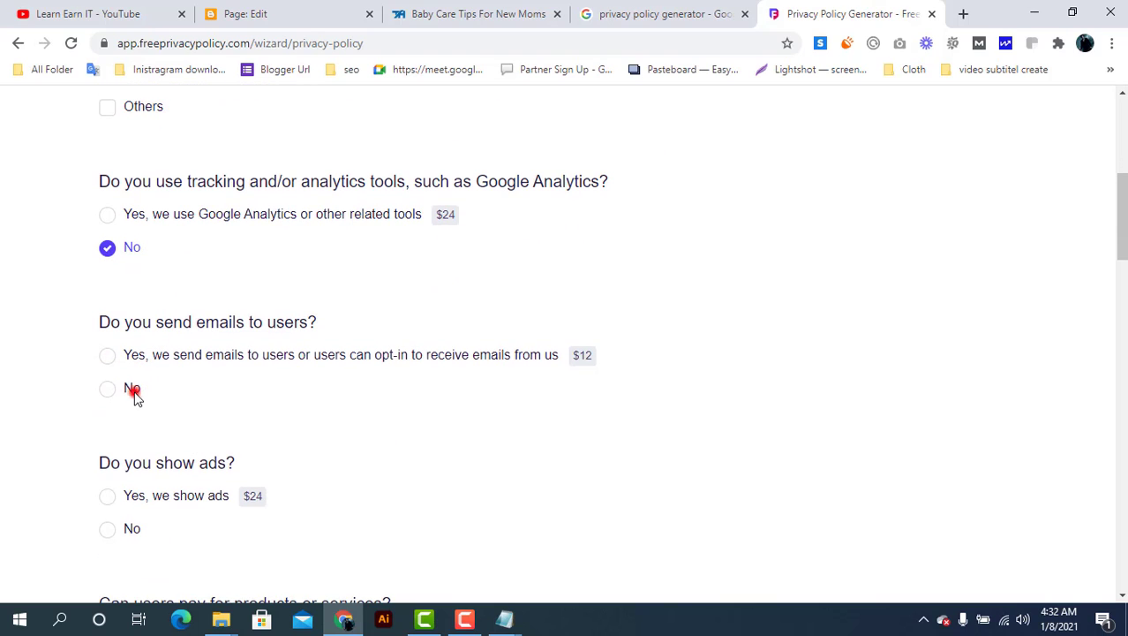
click(133, 390)
scroll(202, 401, down, 2)
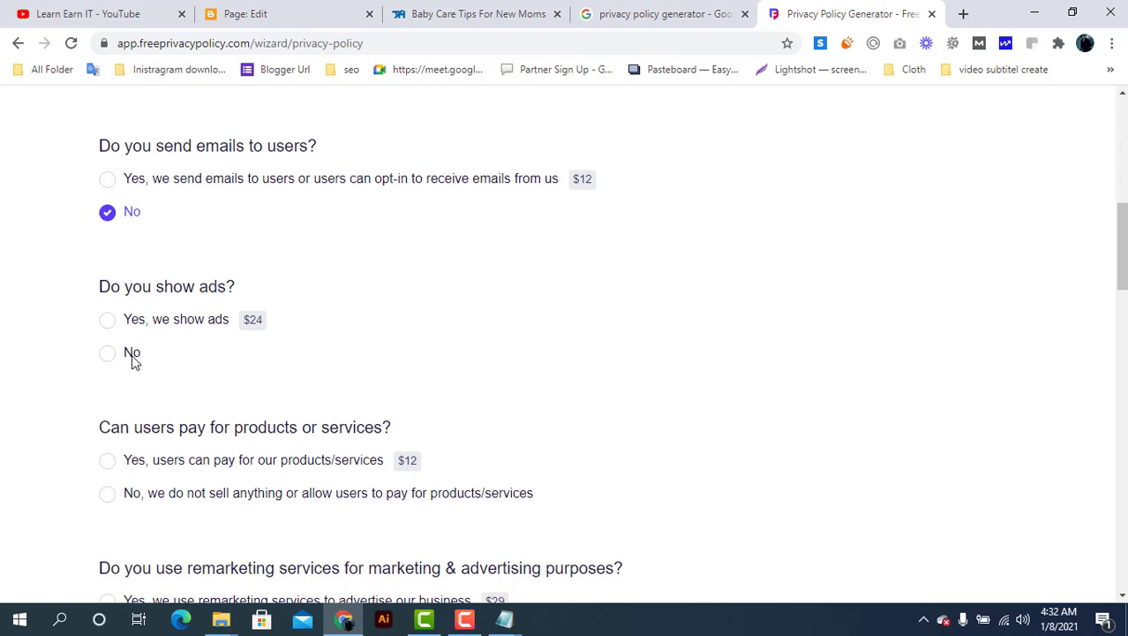
scroll(174, 386, down, 2)
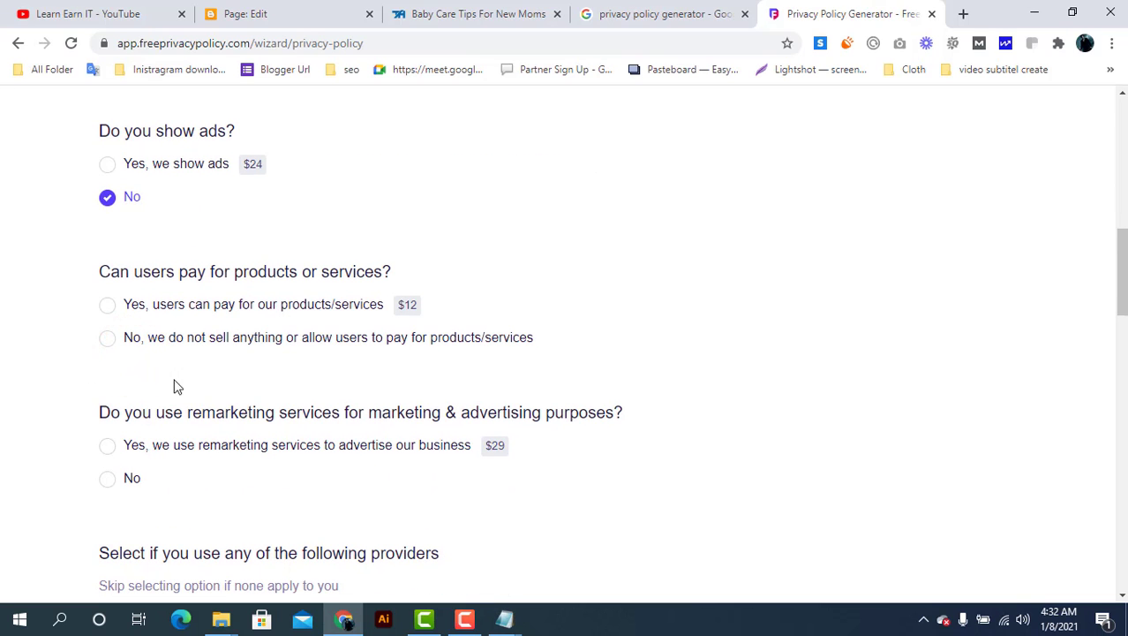
click(124, 340)
scroll(160, 382, down, 2)
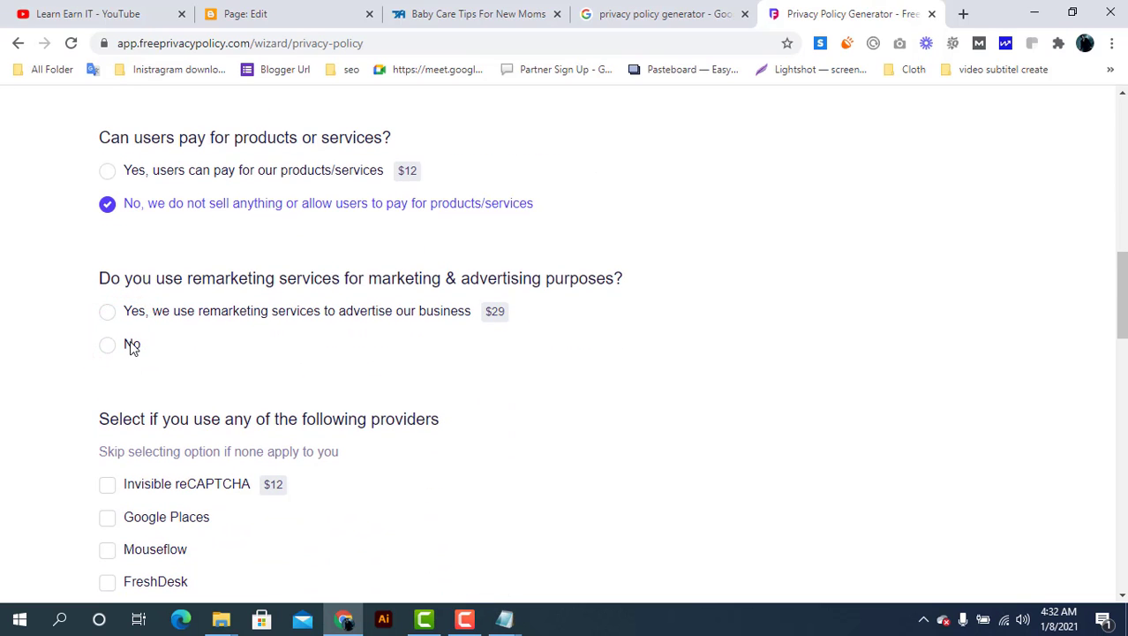
click(132, 345)
scroll(131, 346, down, 2)
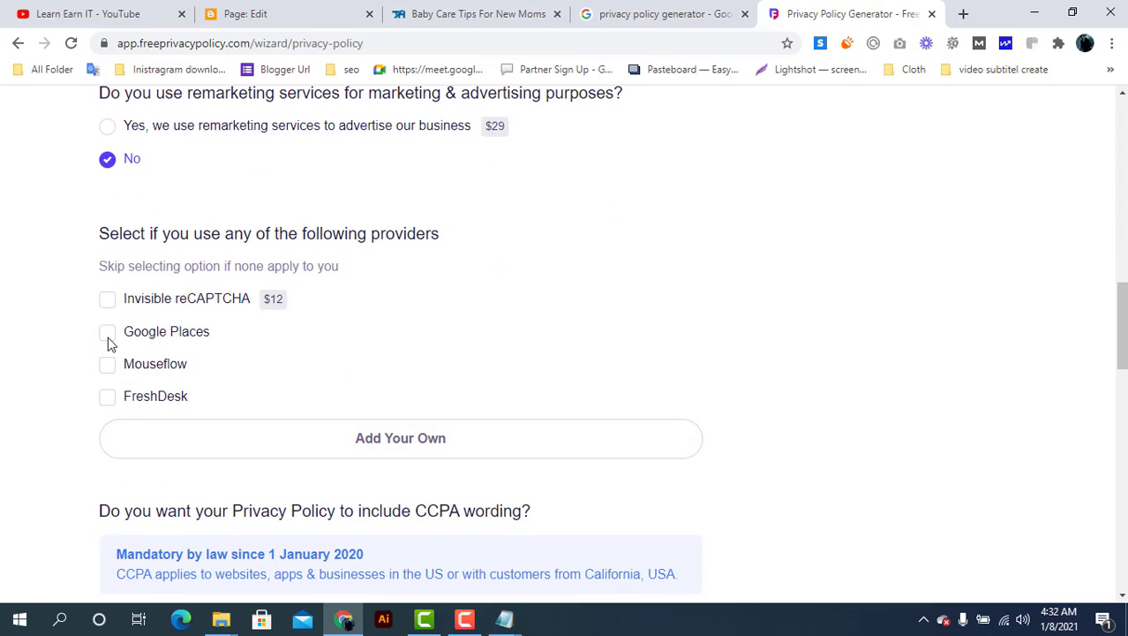
click(109, 341)
scroll(322, 355, down, 2)
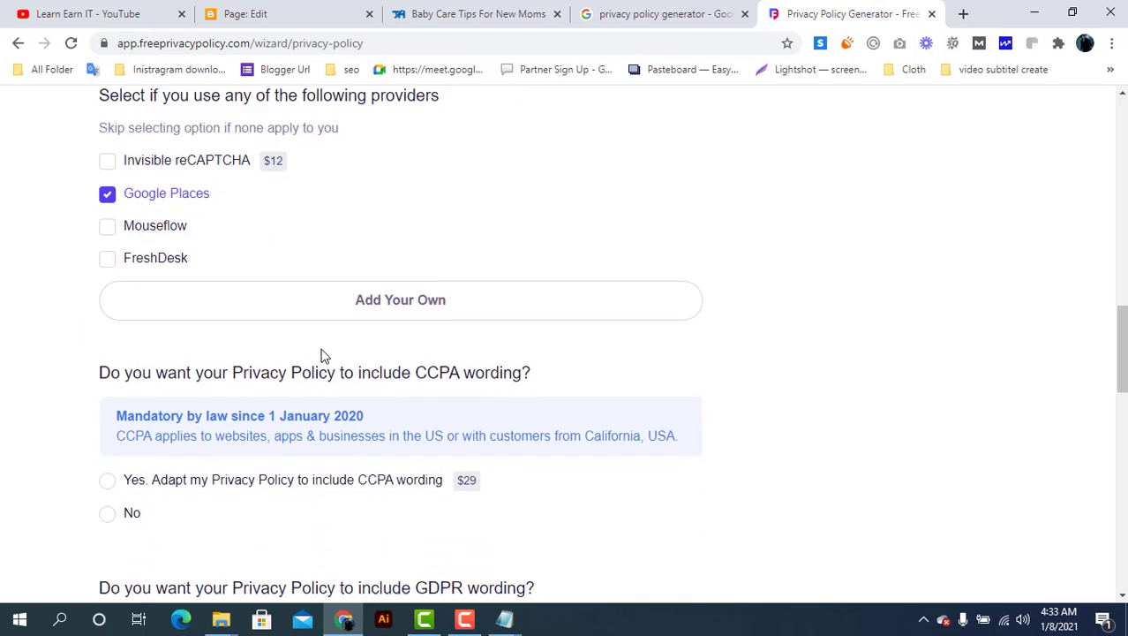
scroll(321, 355, down, 3)
Decline CCPA, CalOPPA and kids' data questions, choose contact by email, and start entering the address
click(108, 280)
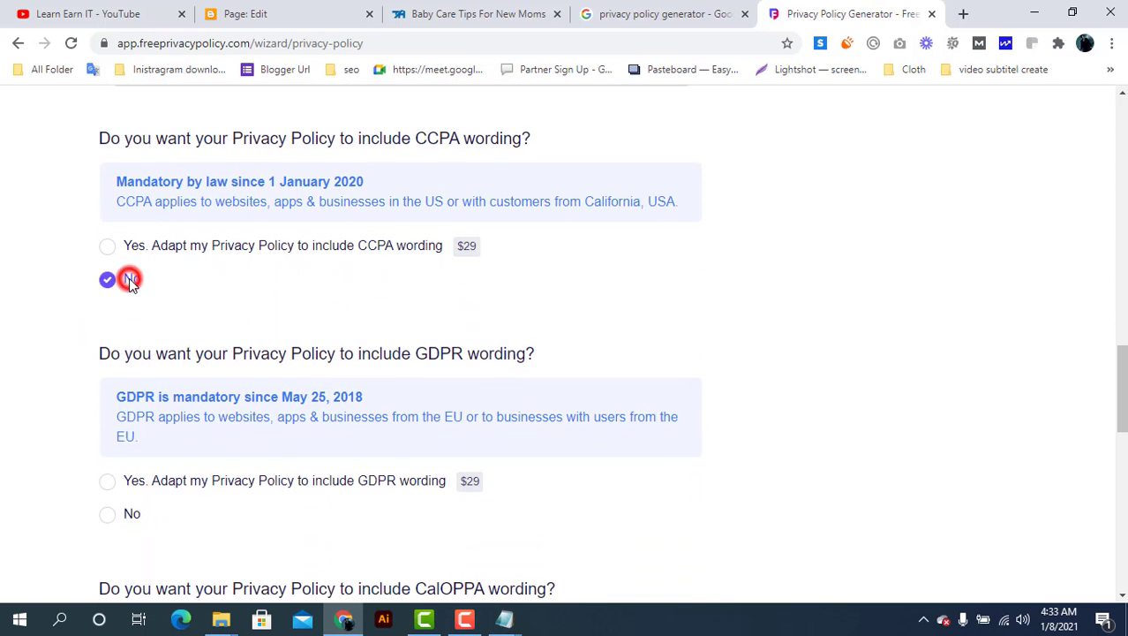
scroll(144, 333, down, 2)
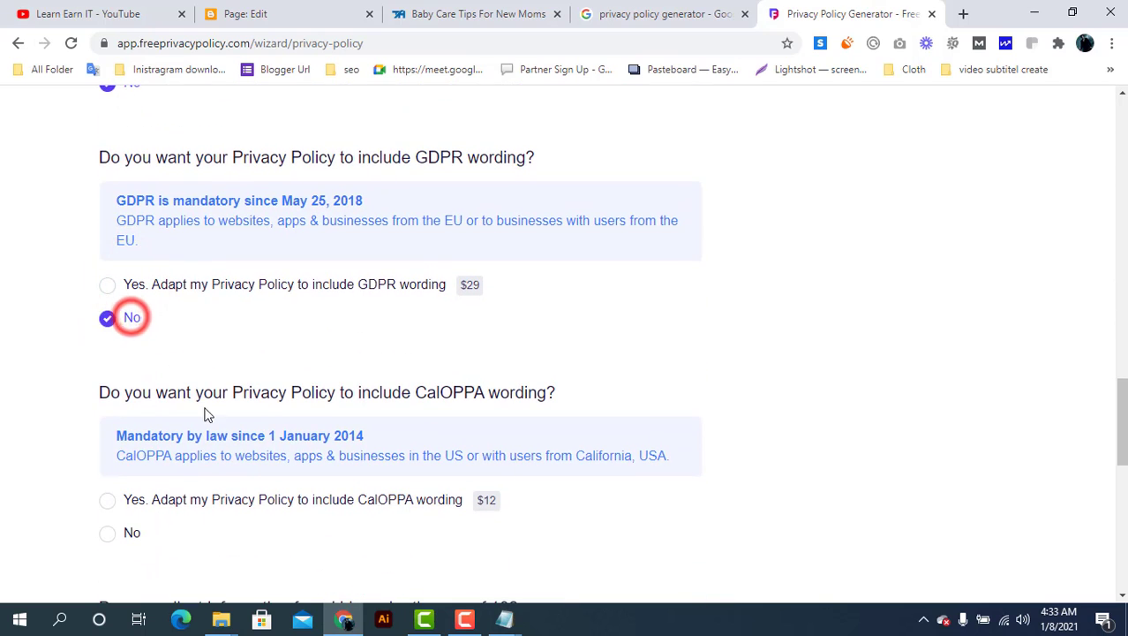
scroll(205, 414, down, 3)
click(129, 282)
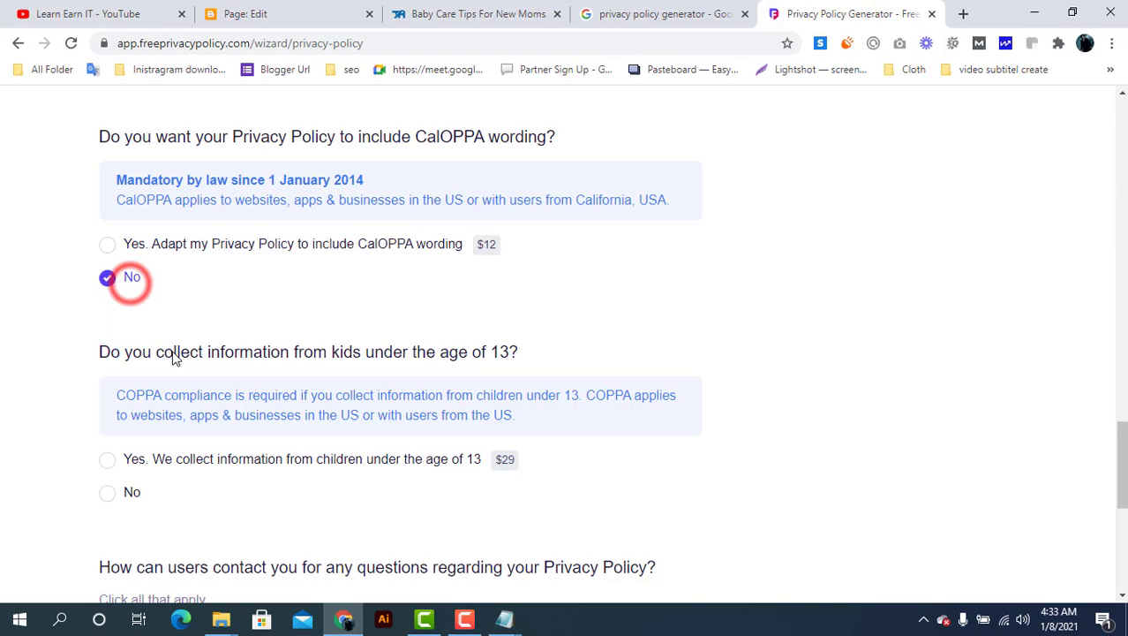
scroll(174, 358, down, 2)
click(130, 338)
scroll(195, 393, down, 3)
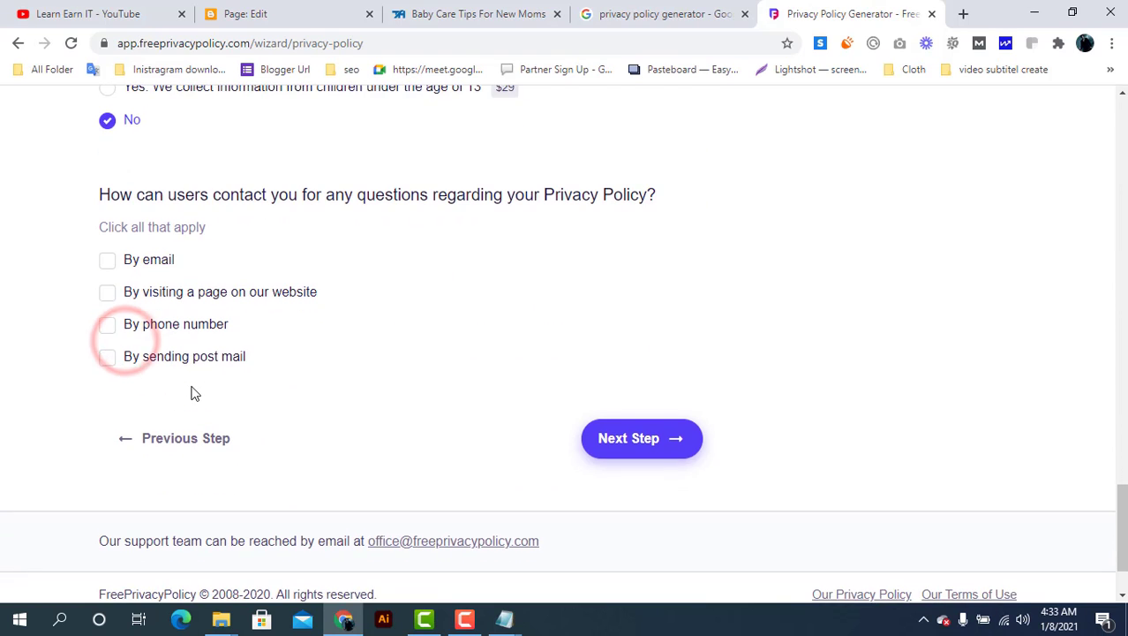
click(112, 254)
click(233, 344)
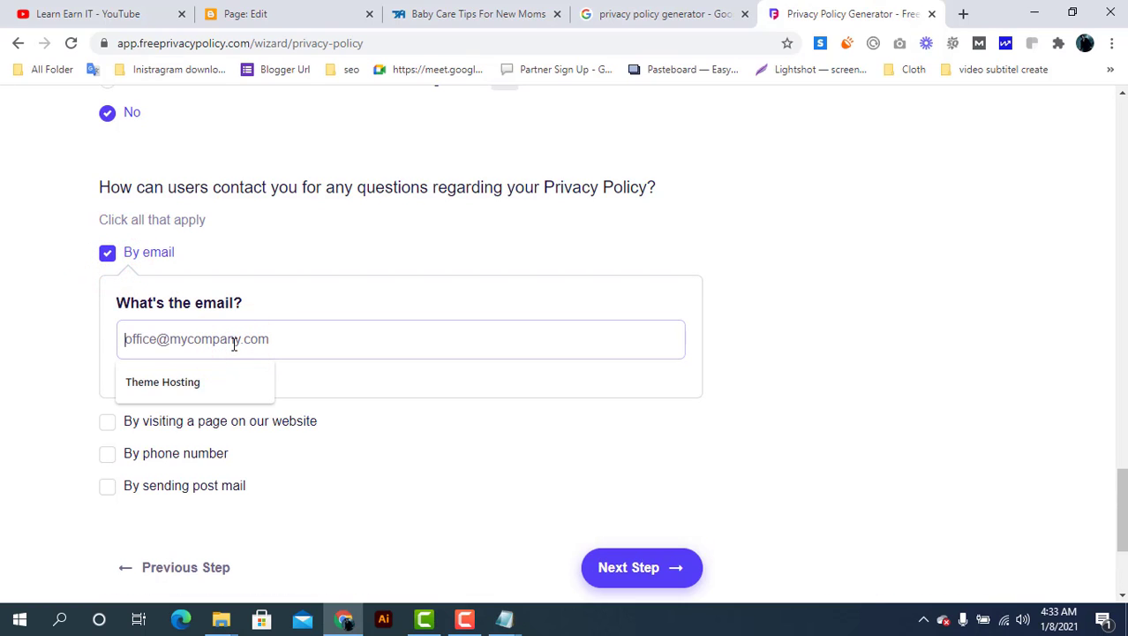
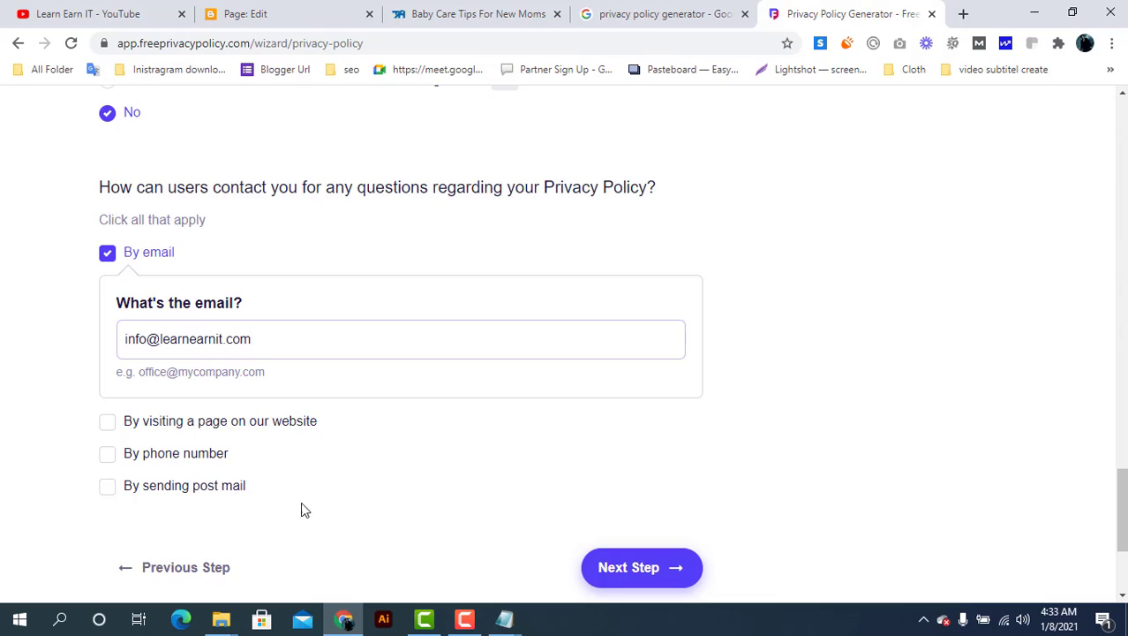
Advance the policy generator to Step 4 and review its e-mail delivery form
click(636, 570)
scroll(459, 481, down, 2)
scroll(458, 481, down, 2)
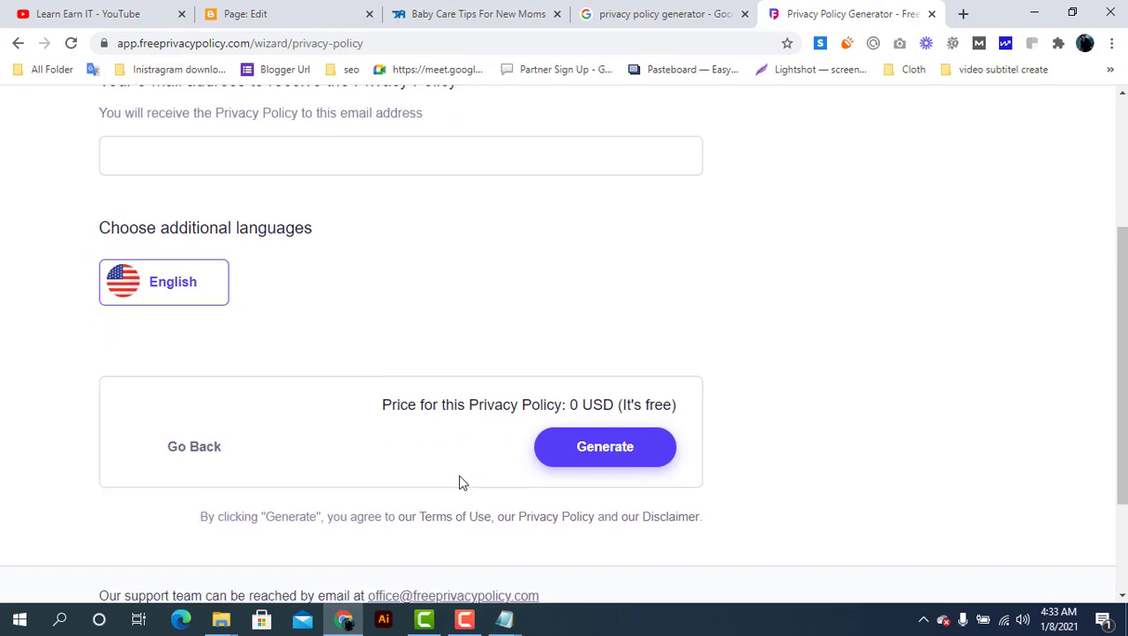
scroll(458, 482, up, 3)
scroll(458, 481, up, 2)
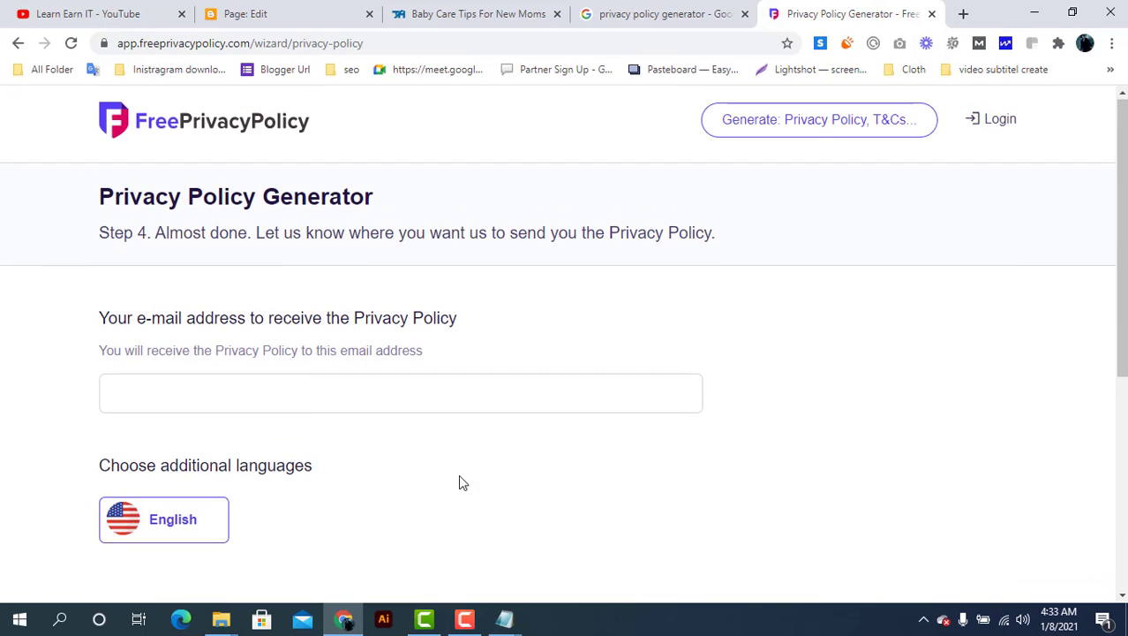
Search Google for 'tempmail' in a new browser tab
click(309, 398)
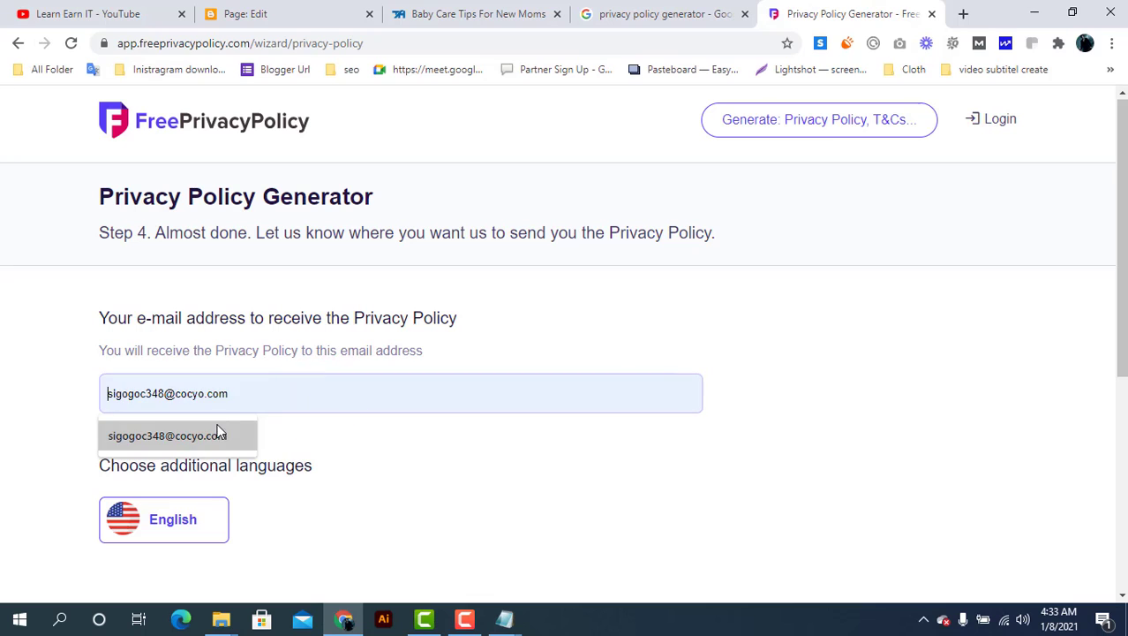
click(960, 17)
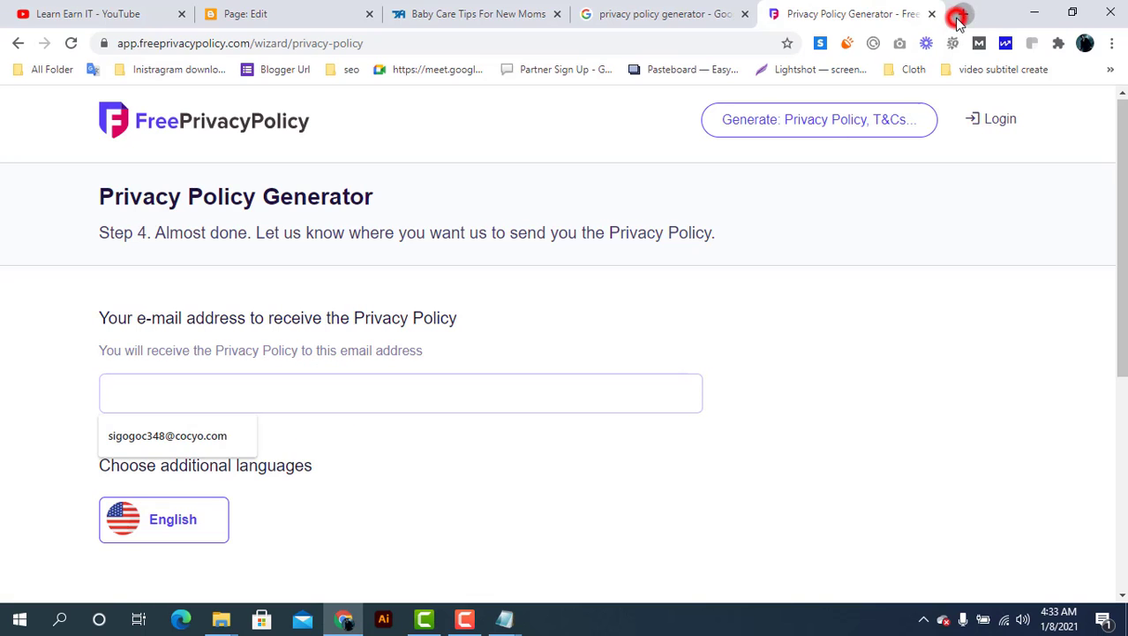
click(658, 44)
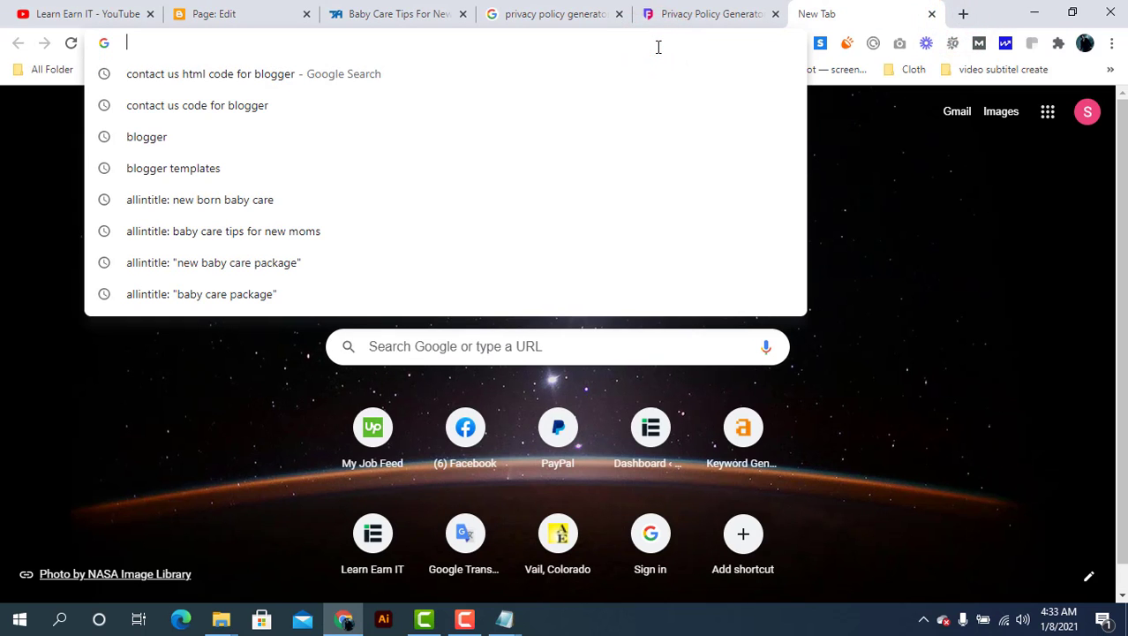
text(te)
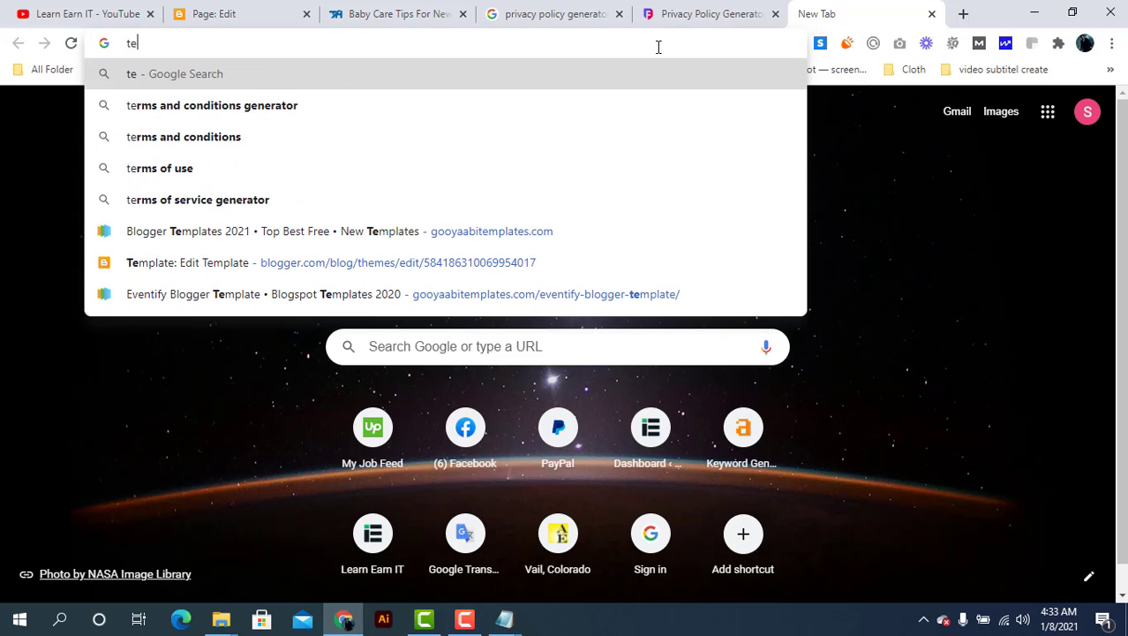
text(mpmaikl)
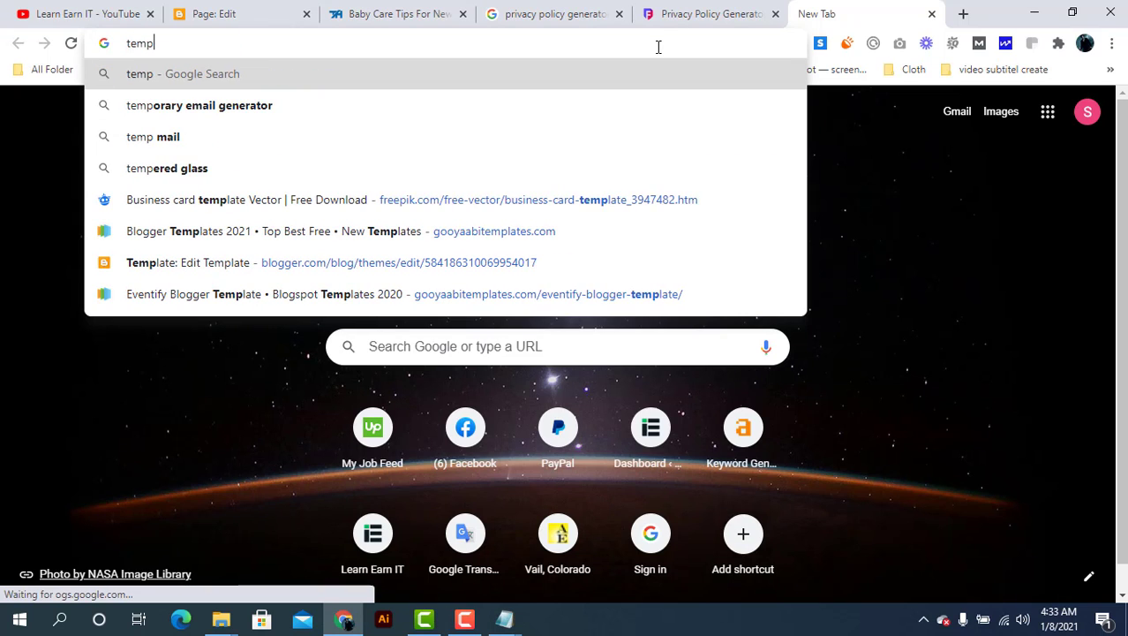
key(BackSpace)
key(BackSpace)
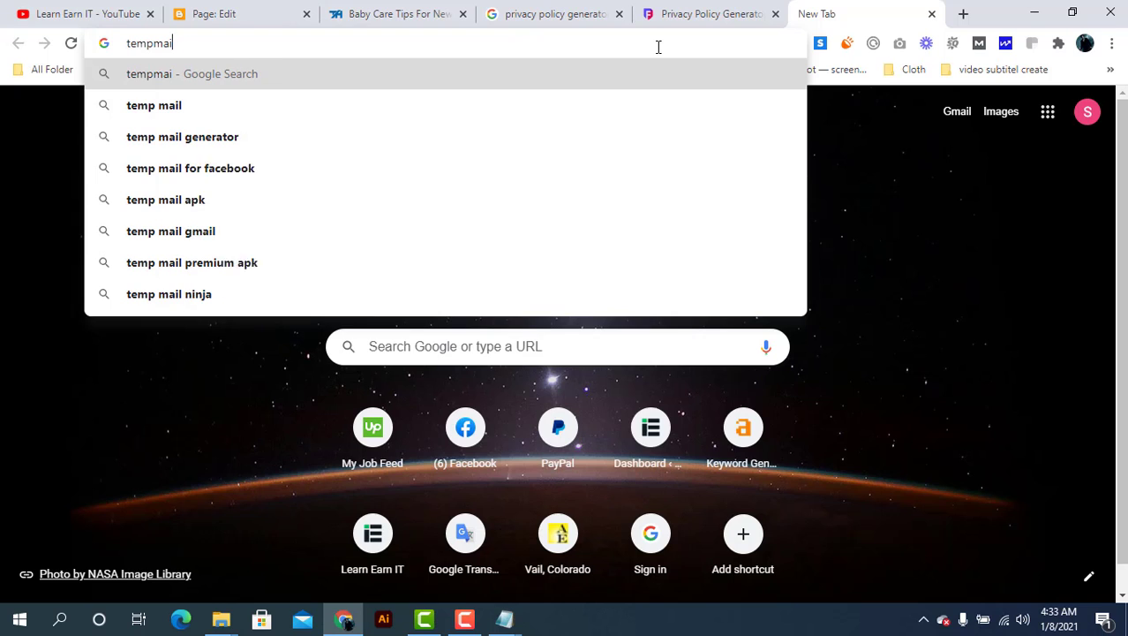
text(l)
key(Return)
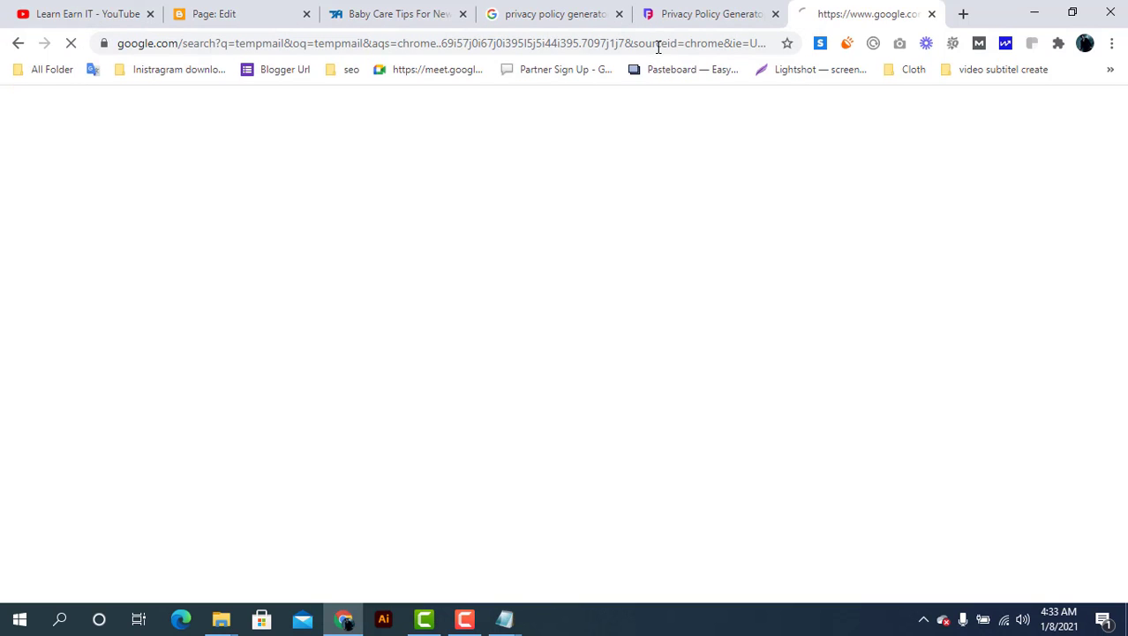
Open temp-mail.org, copy the disposable address, and go back to the generator
click(285, 277)
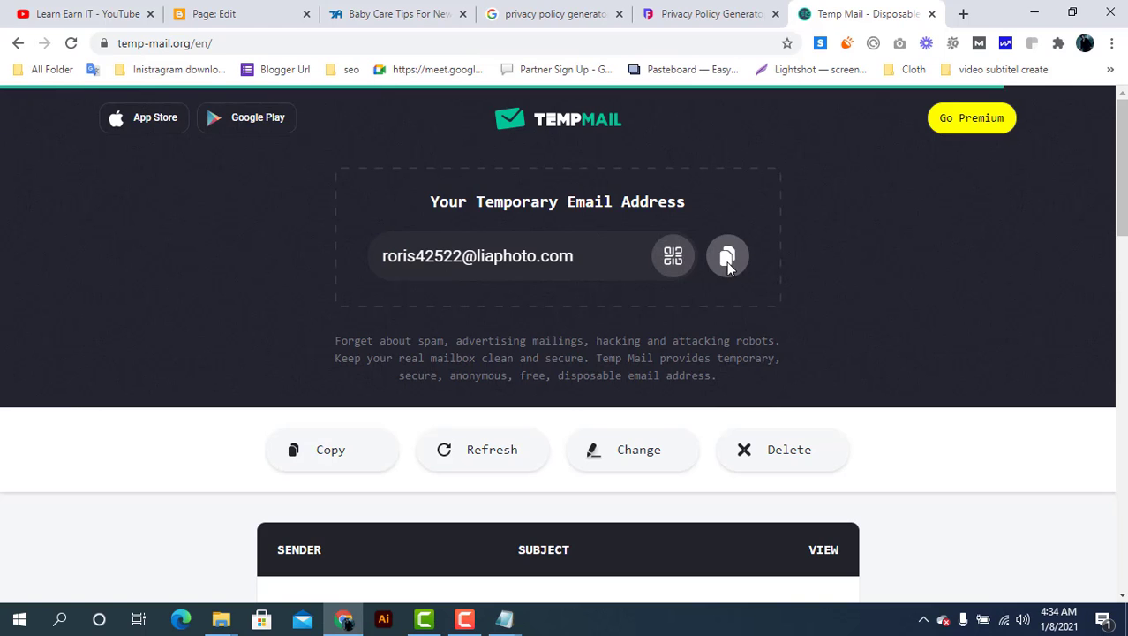
click(728, 258)
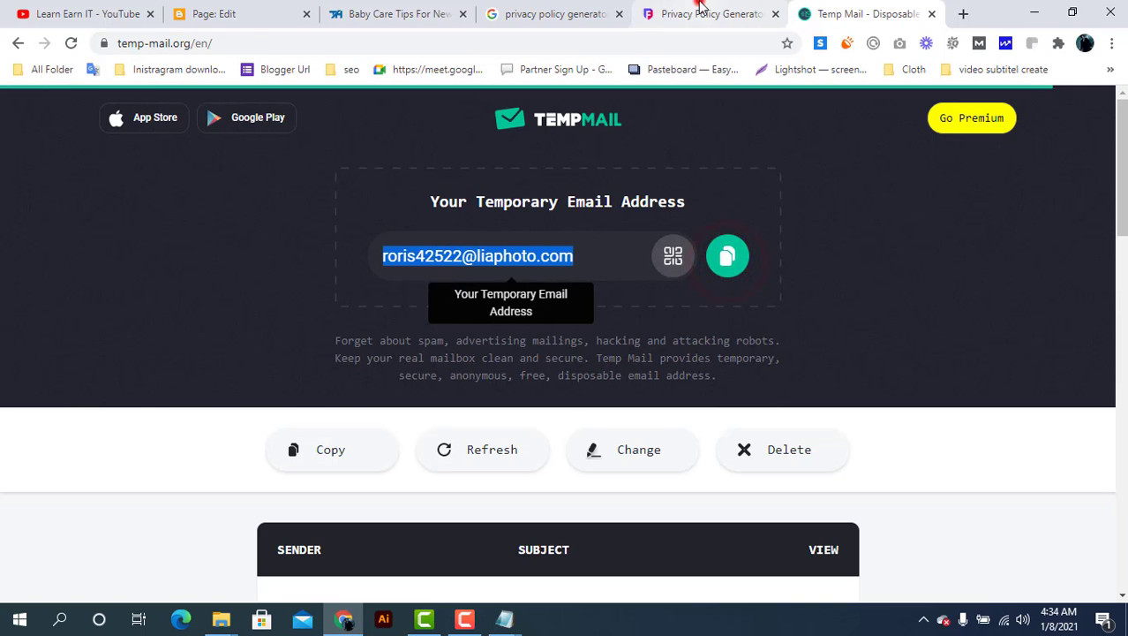
click(696, 12)
Paste the temporary address as the delivery e-mail and generate the privacy policy
click(289, 383)
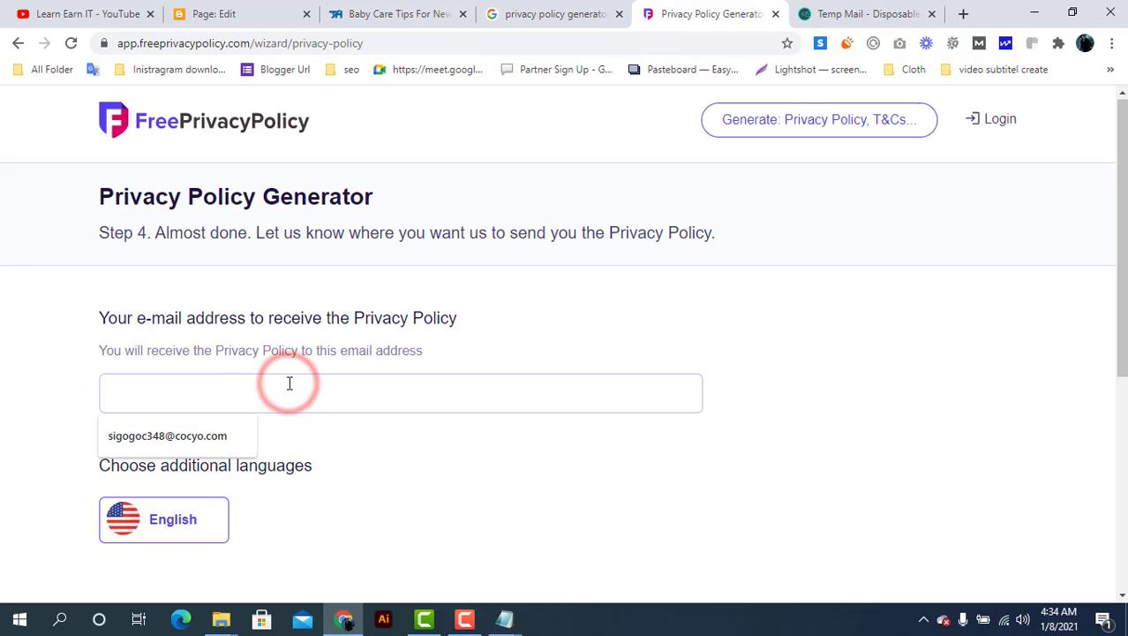
key(ctrl+v)
scroll(289, 383, down, 3)
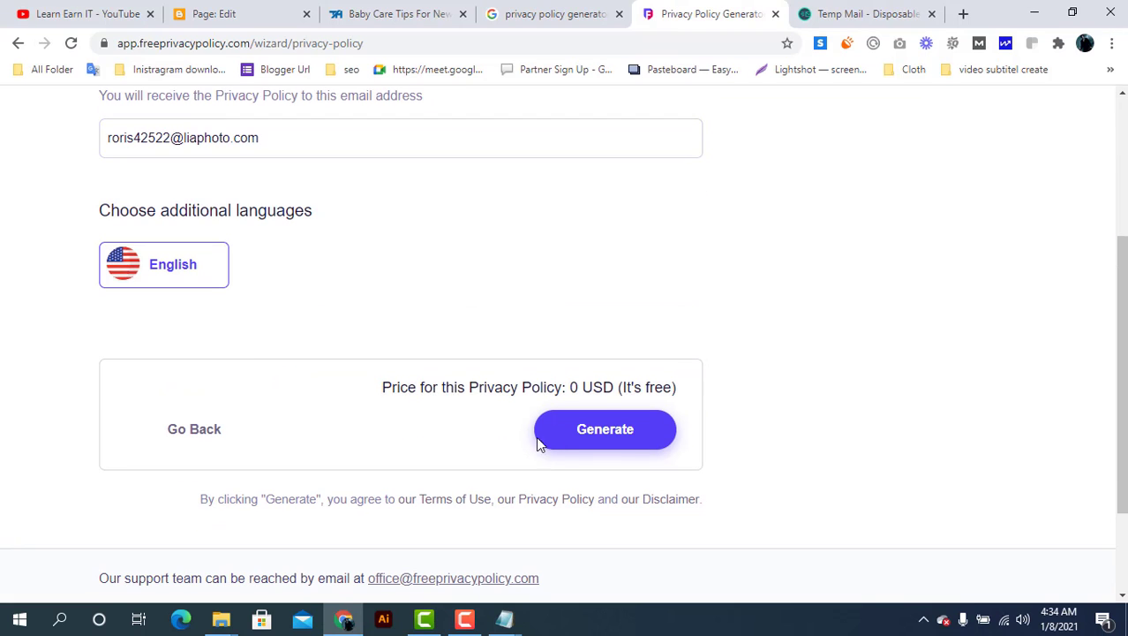
click(588, 438)
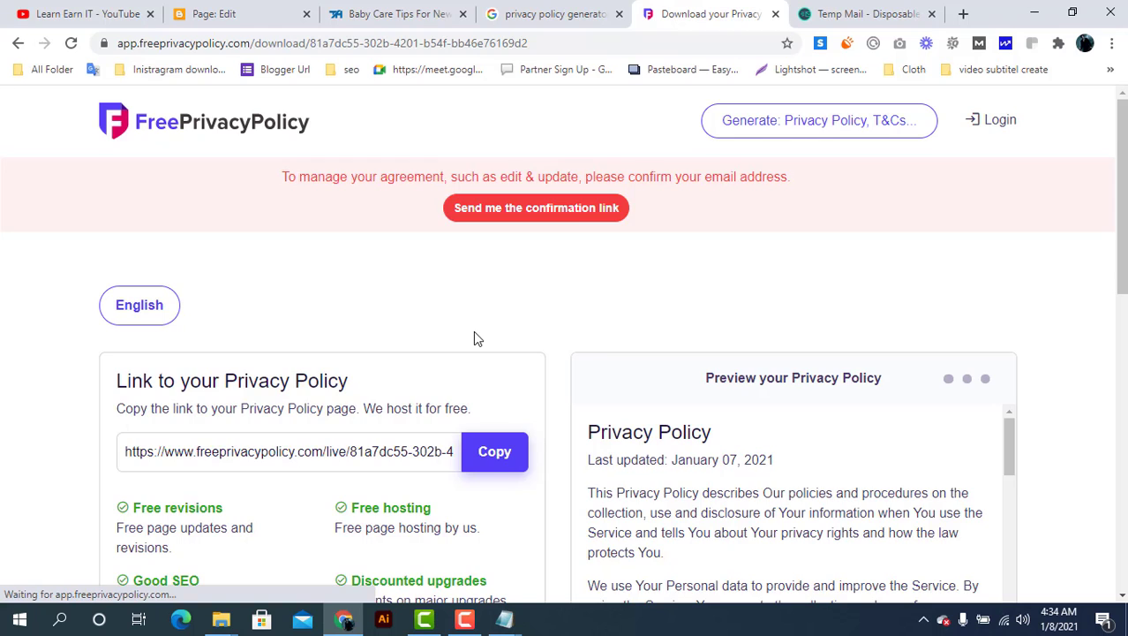
Copy the generated policy's HTML code to the clipboard
scroll(474, 334, down, 3)
scroll(474, 333, down, 3)
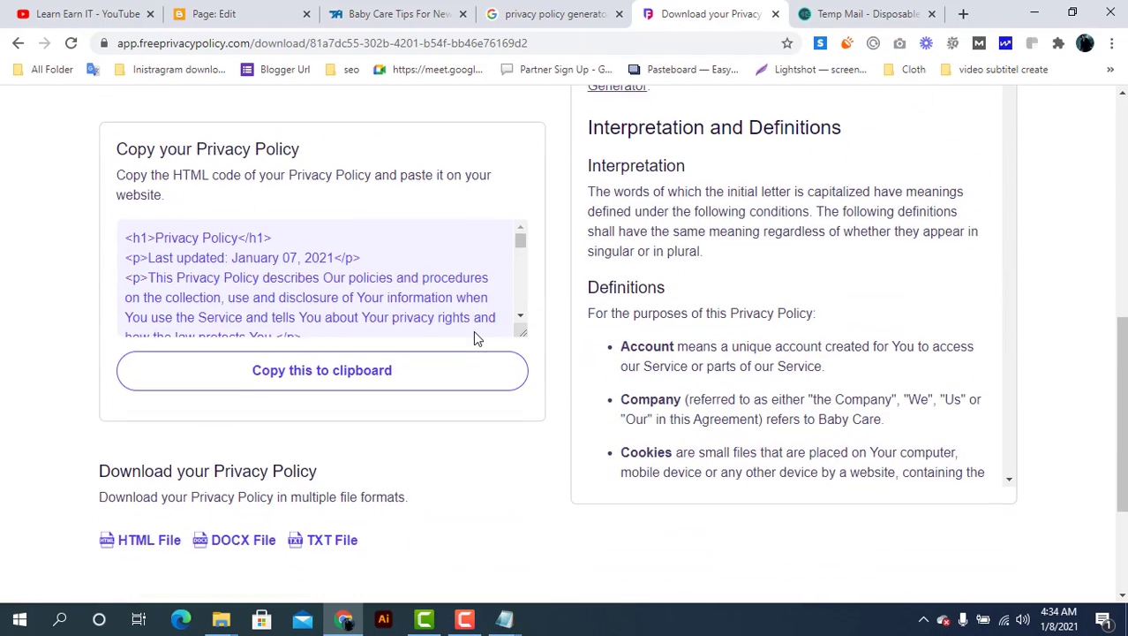
click(281, 275)
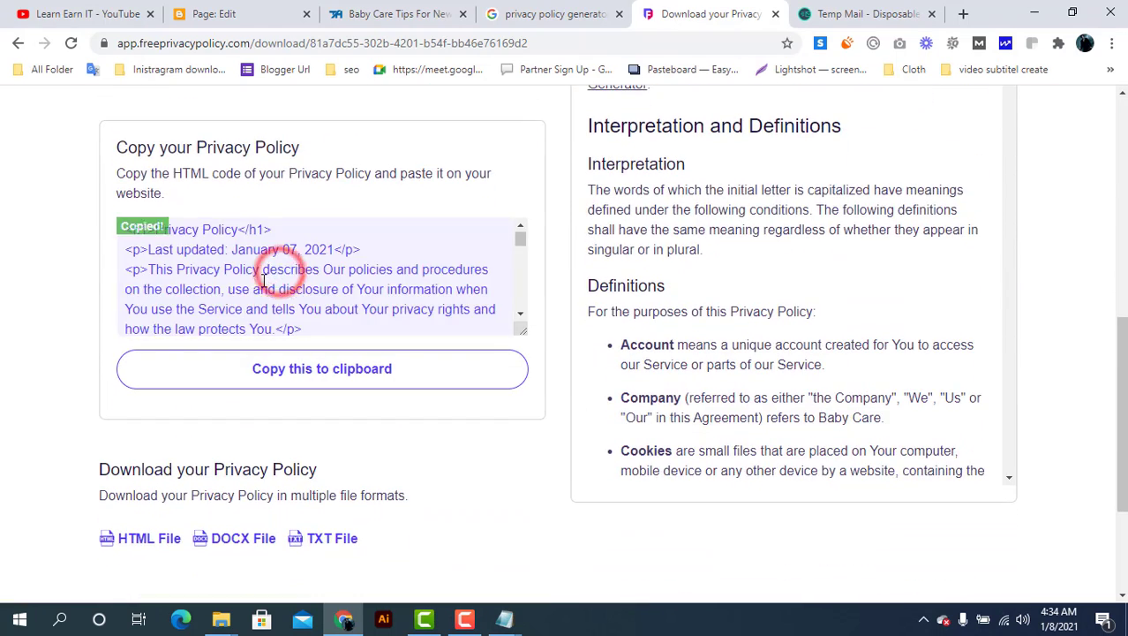
click(314, 380)
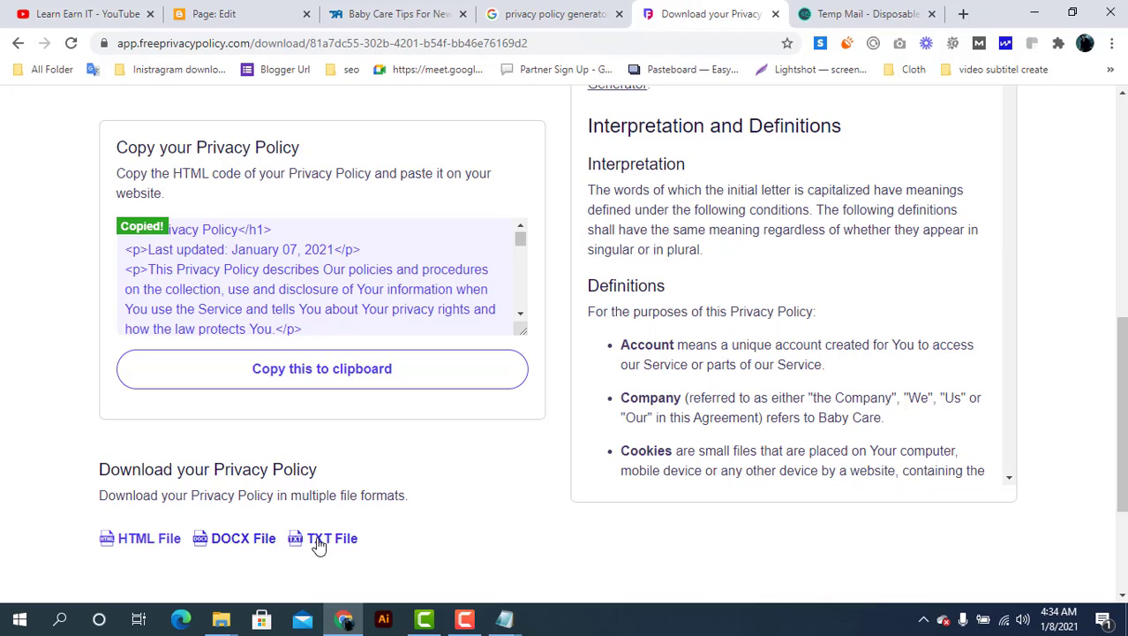
click(324, 381)
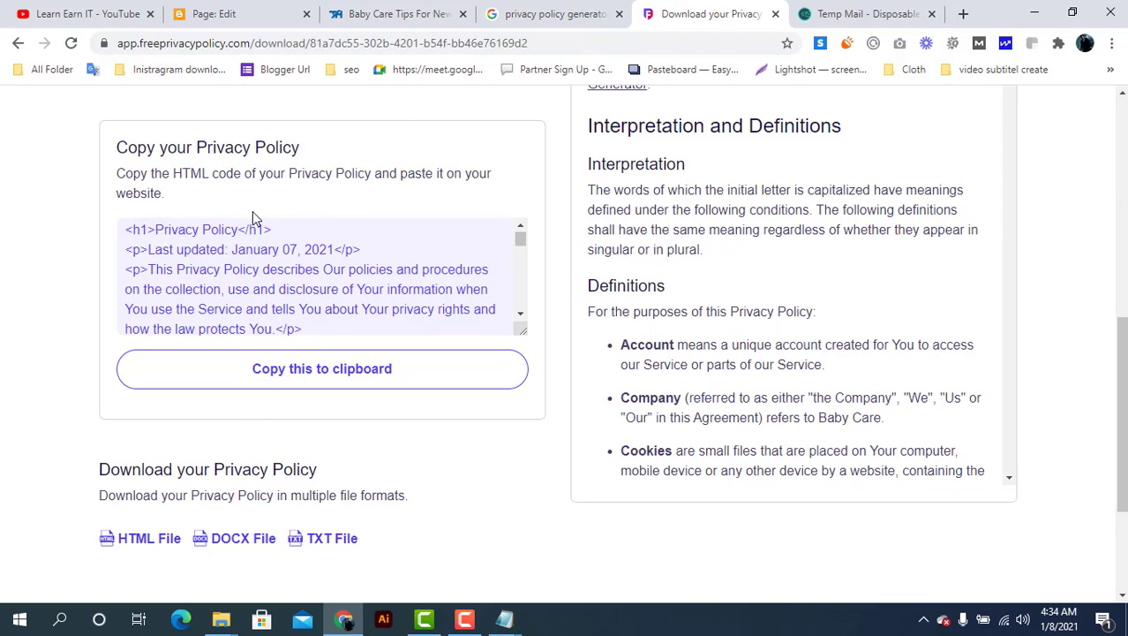
Replace the page's placeholder HTML with the pasted privacy policy code, then view it in Compose
click(225, 13)
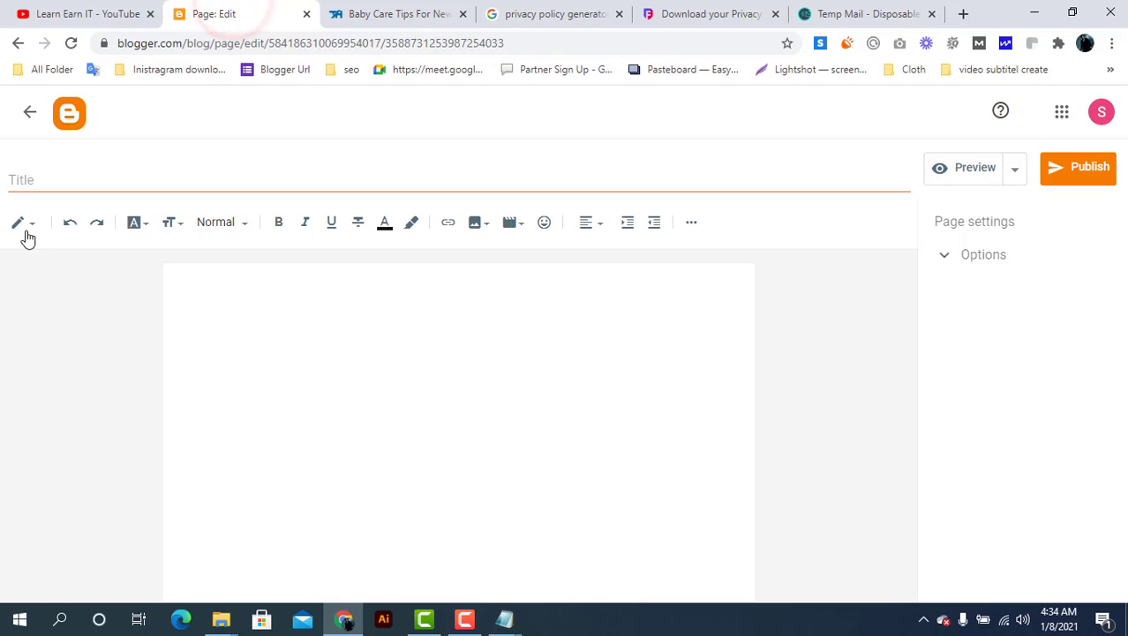
click(24, 223)
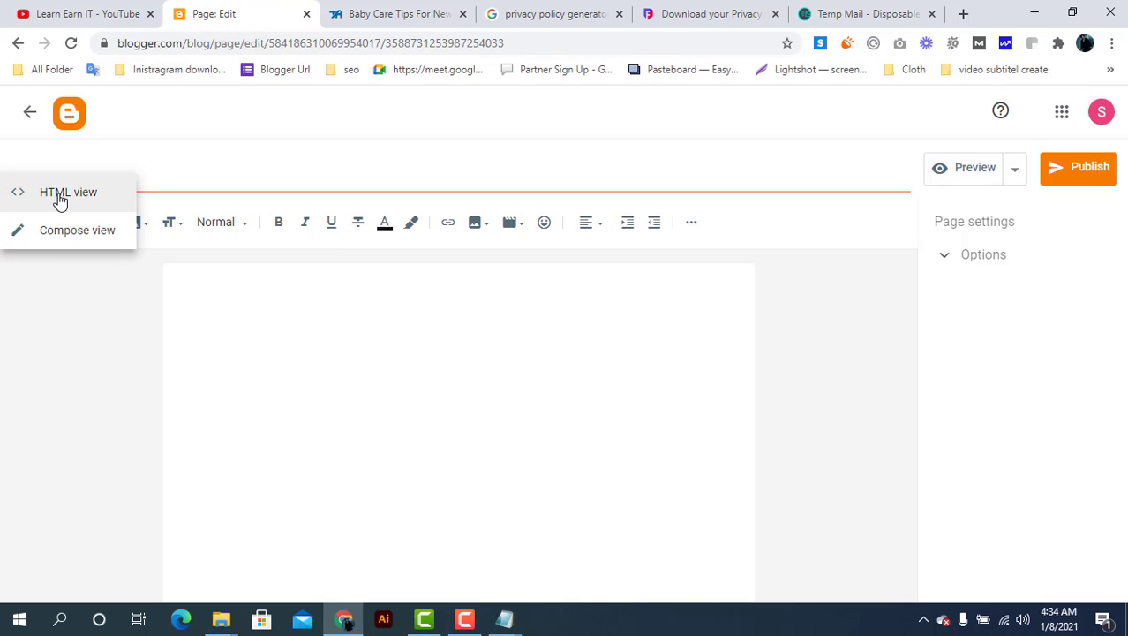
click(58, 196)
click(125, 280)
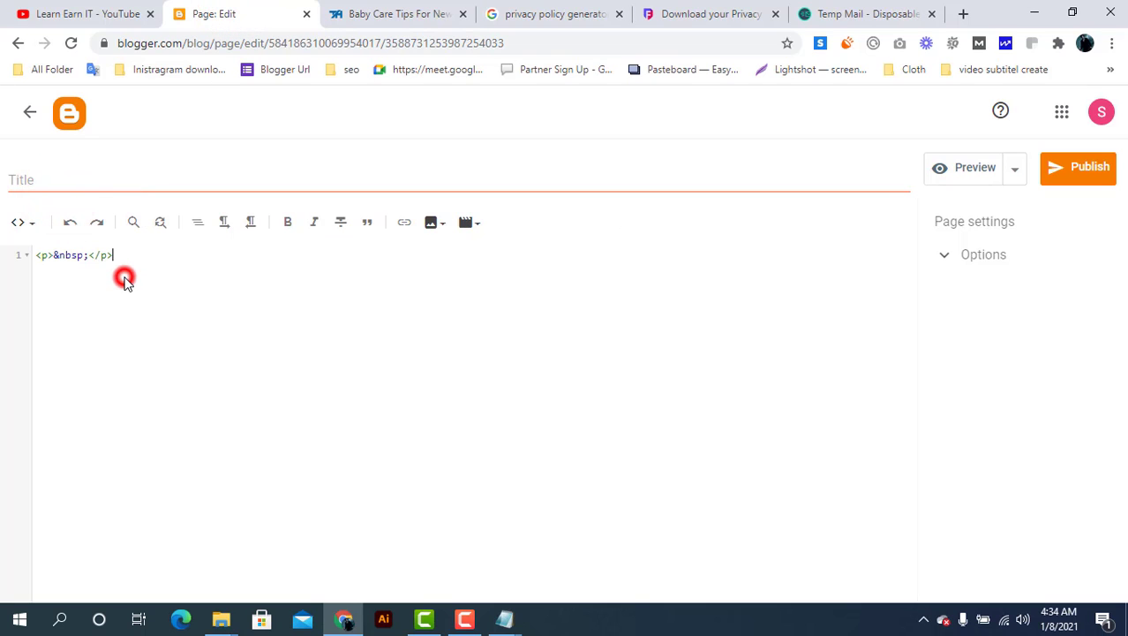
key(ctrl+a)
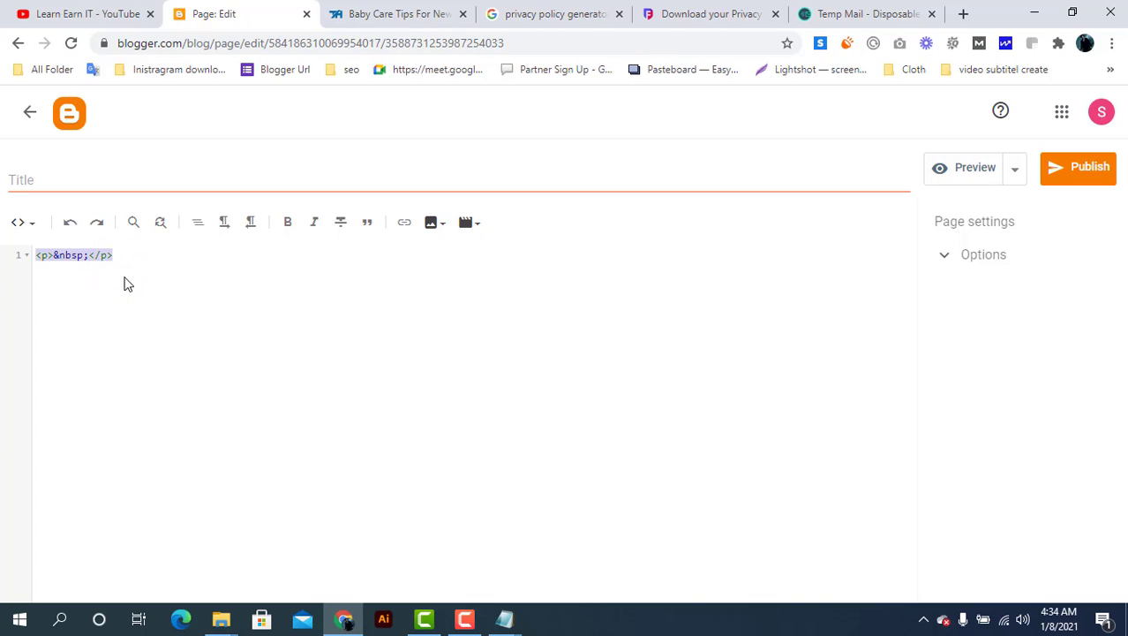
key(BackSpace)
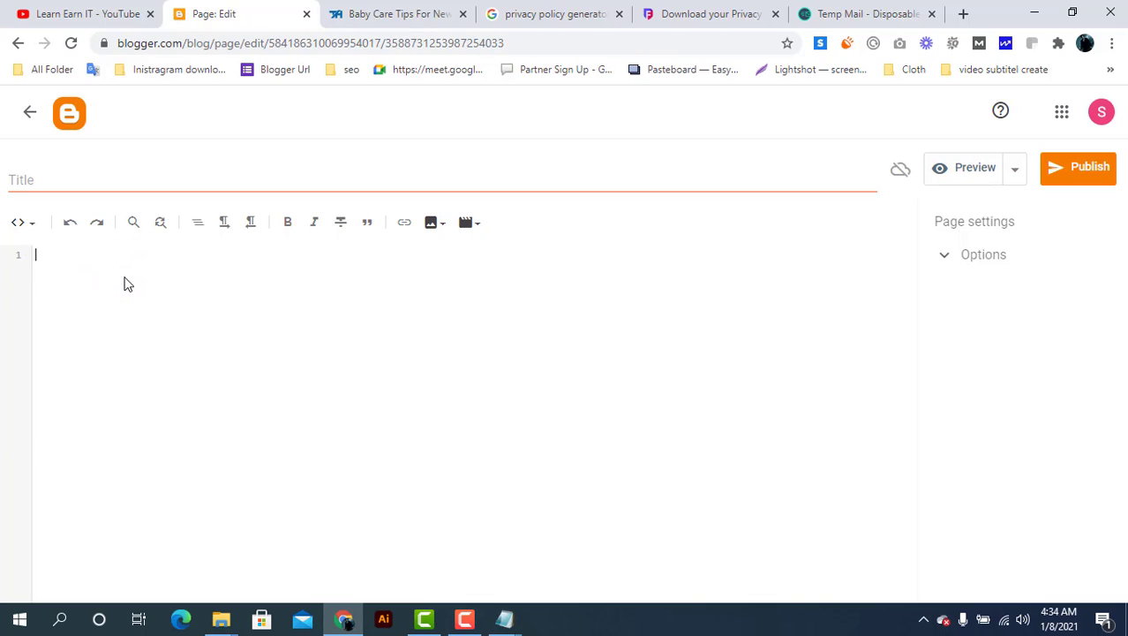
key(ctrl+v)
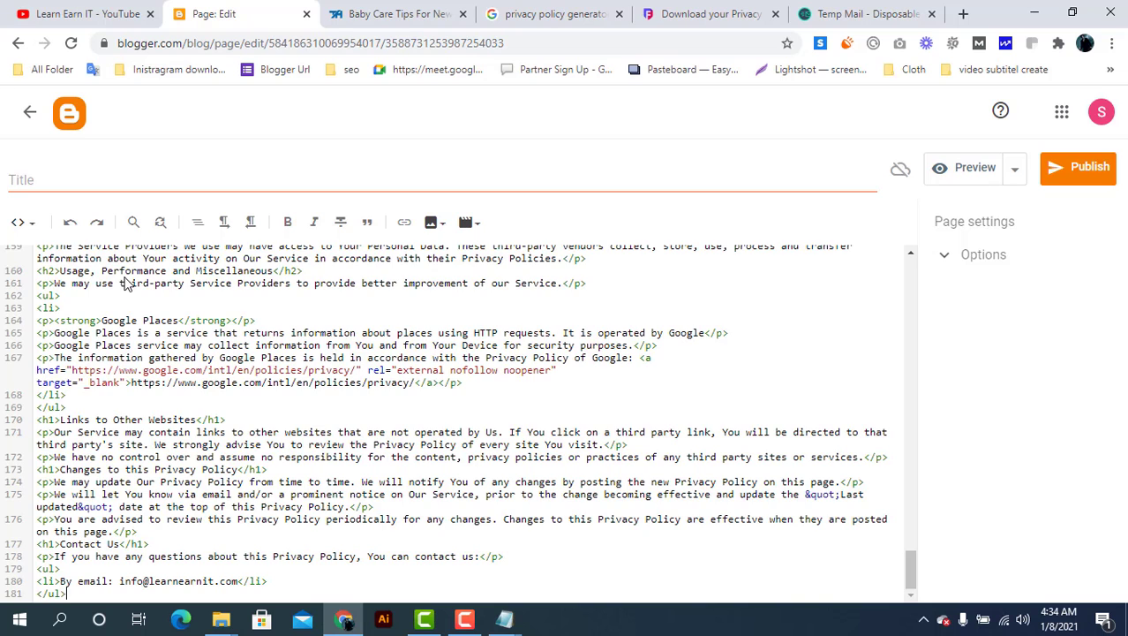
click(22, 222)
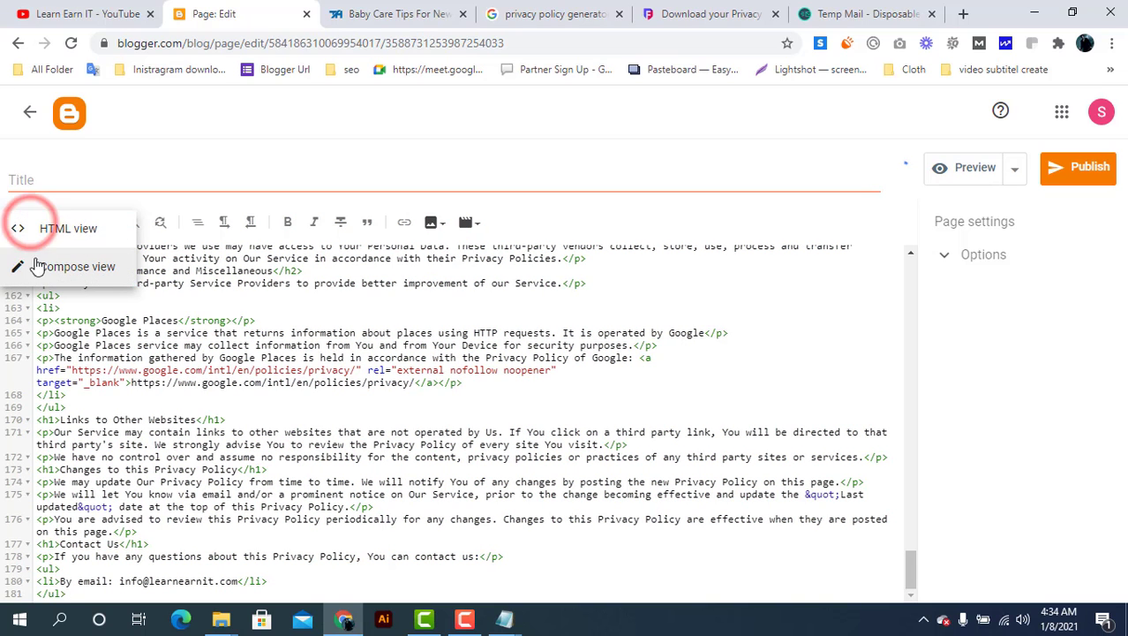
click(47, 281)
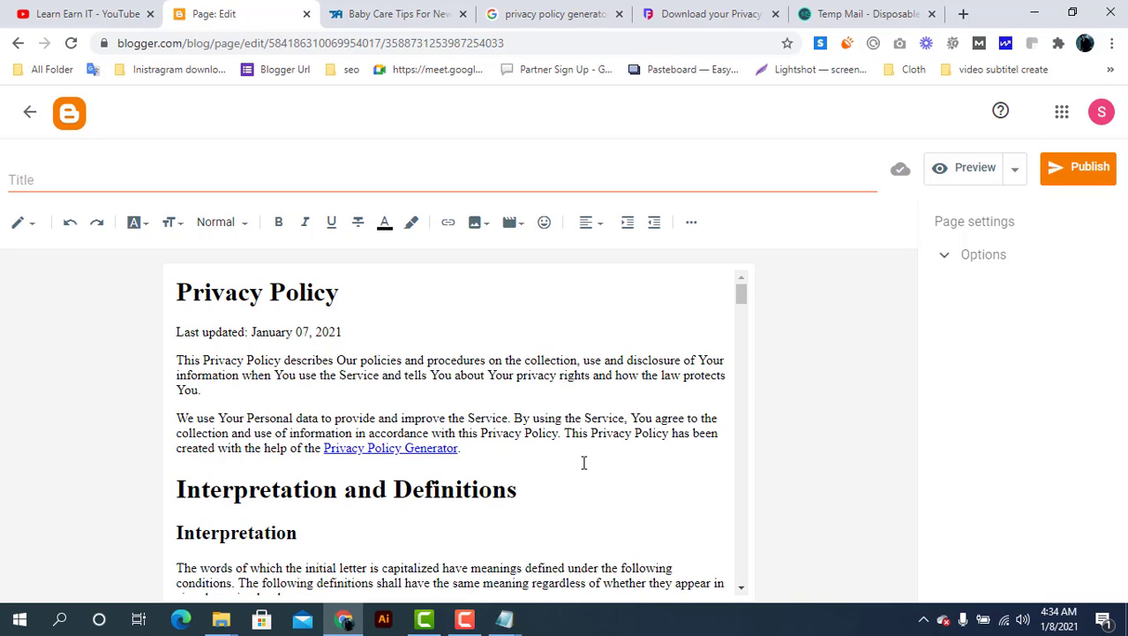
Delete the sentence crediting the policy generator
drag(564, 433, 583, 450)
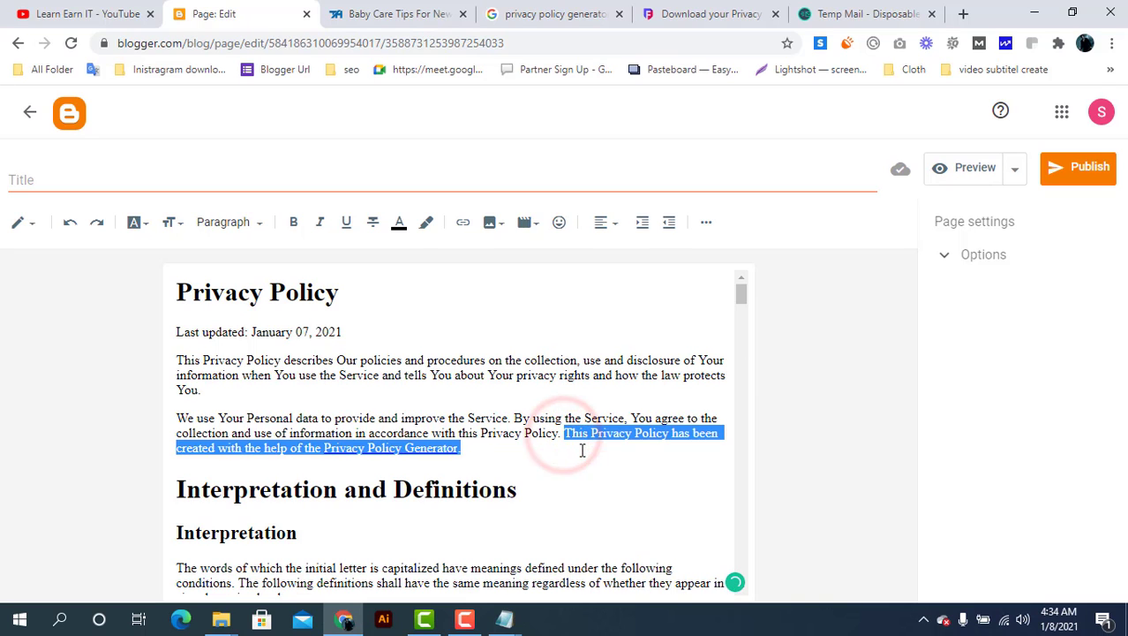
key(BackSpace)
scroll(582, 450, down, 12)
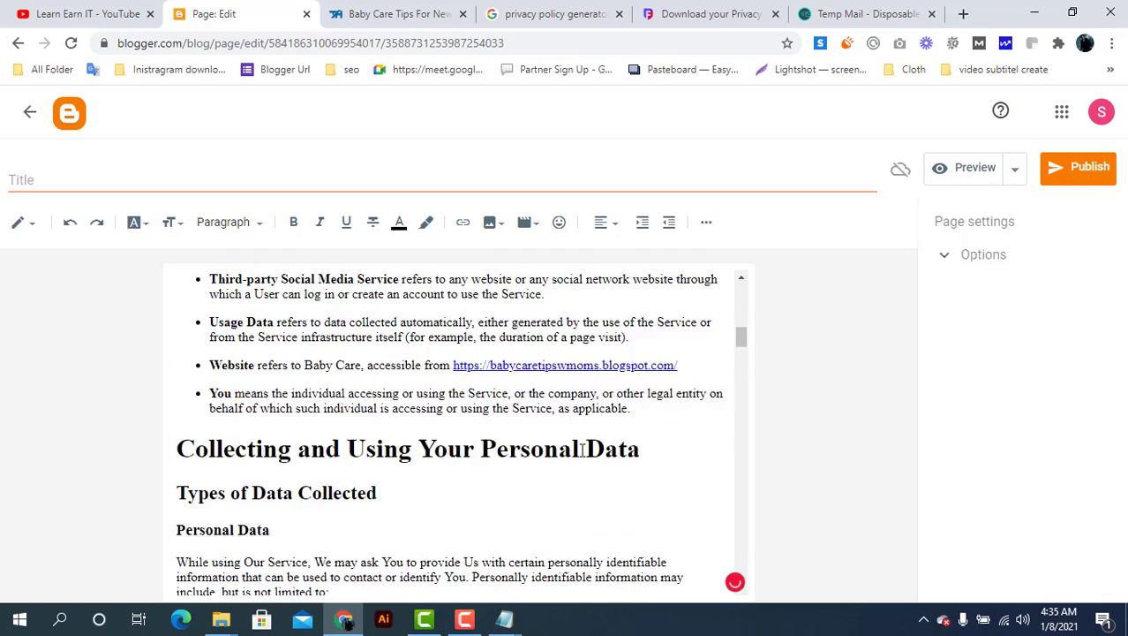
scroll(582, 451, up, 1)
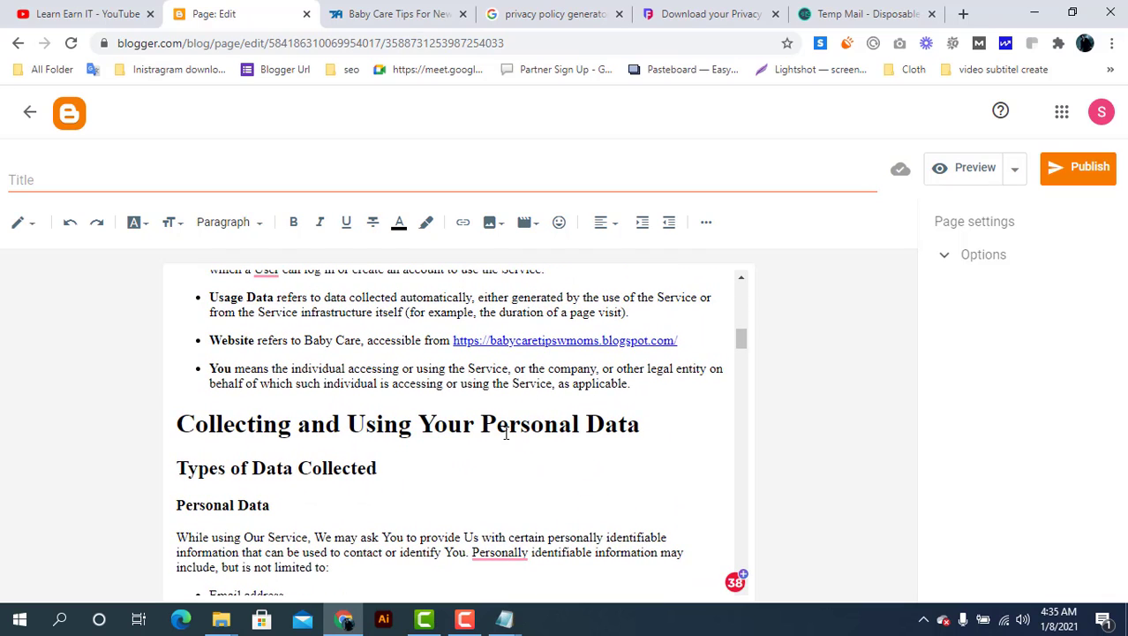
scroll(506, 433, down, 3)
Accept grammar fixes: comma after Personally, 'has collected', lowercase 'user', and the 'or' fix
mouse_move(505, 404)
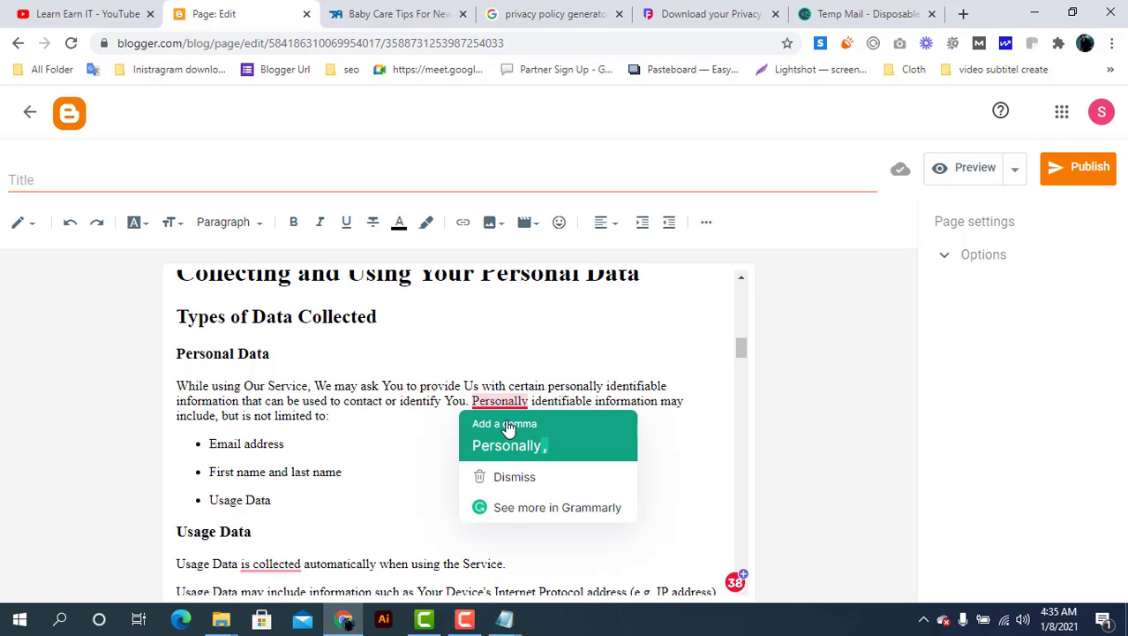
click(508, 427)
mouse_move(260, 561)
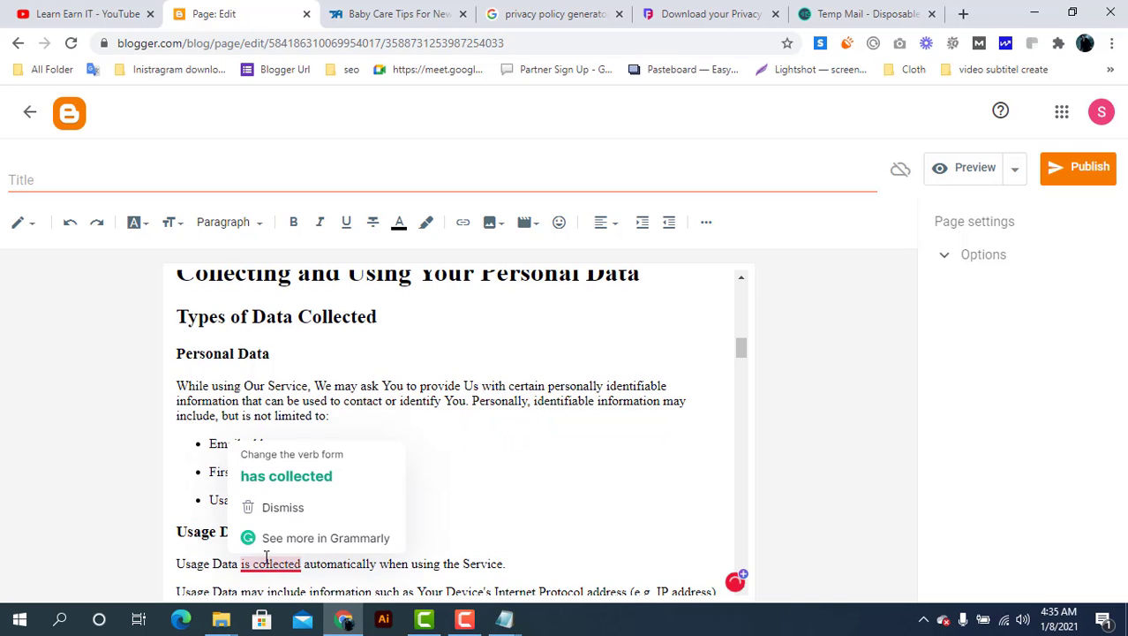
click(289, 477)
scroll(290, 472, up, 3)
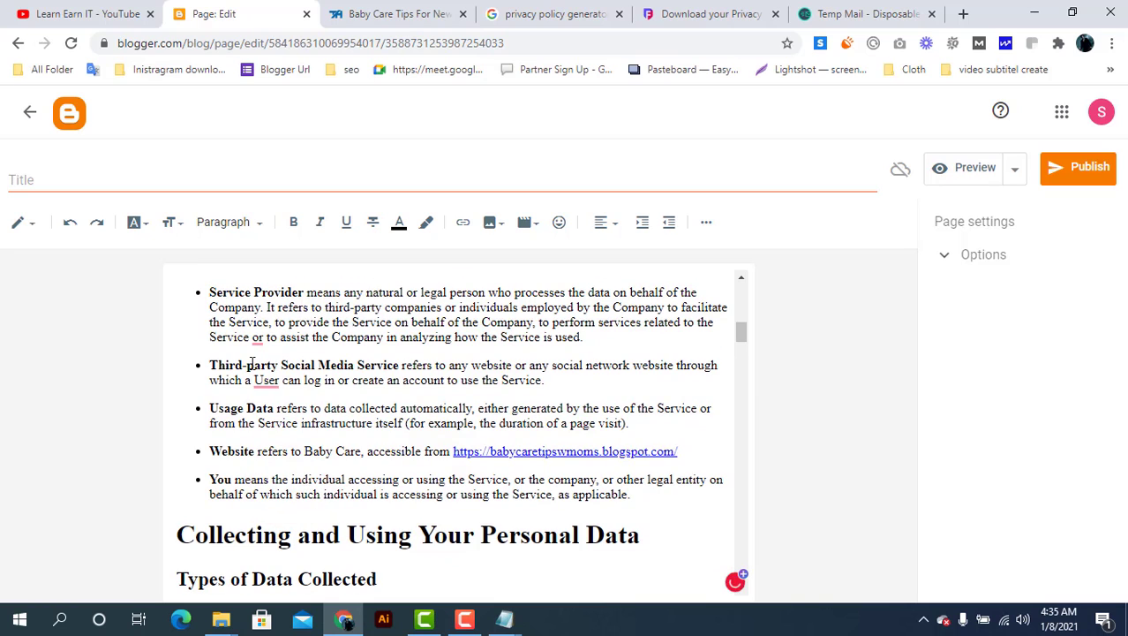
mouse_move(262, 374)
click(278, 408)
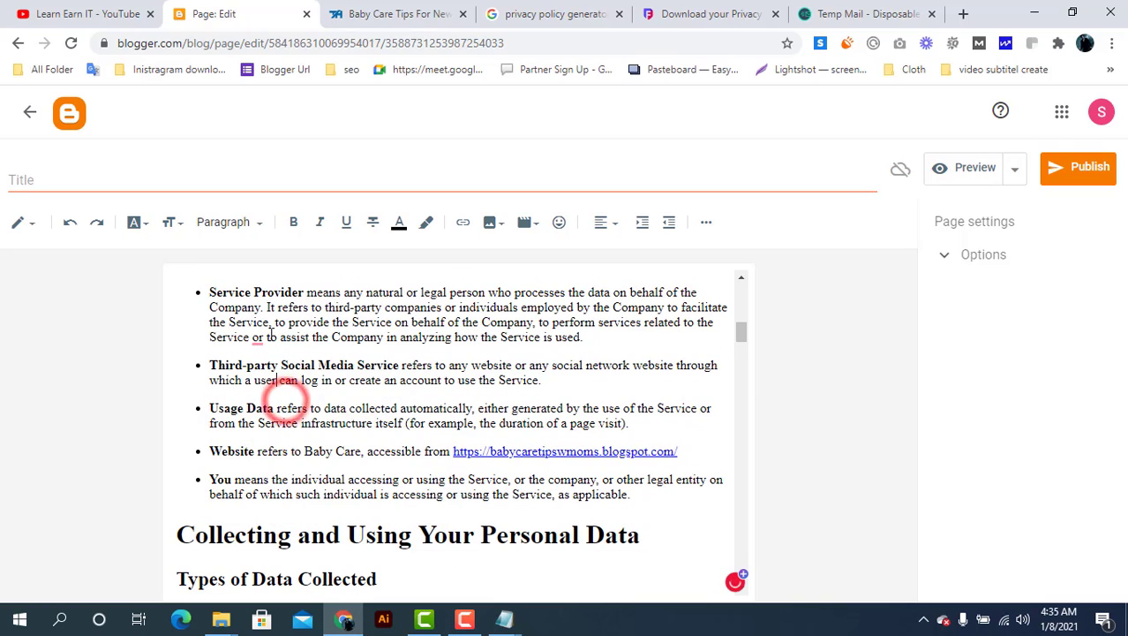
mouse_move(262, 336)
click(261, 358)
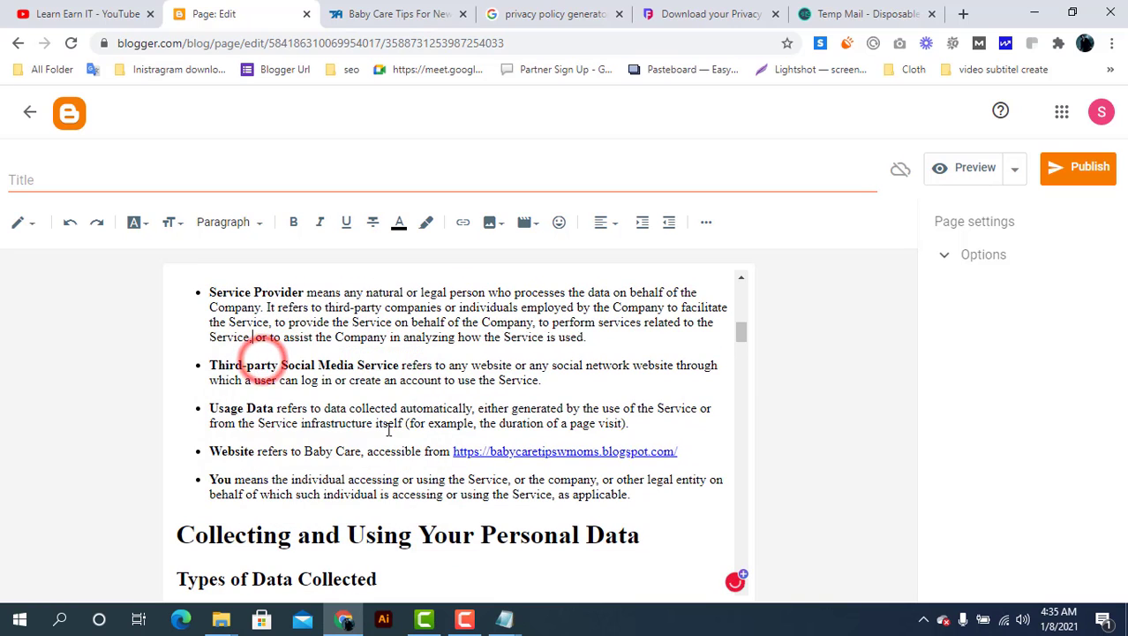
scroll(388, 430, down, 3)
scroll(389, 430, down, 6)
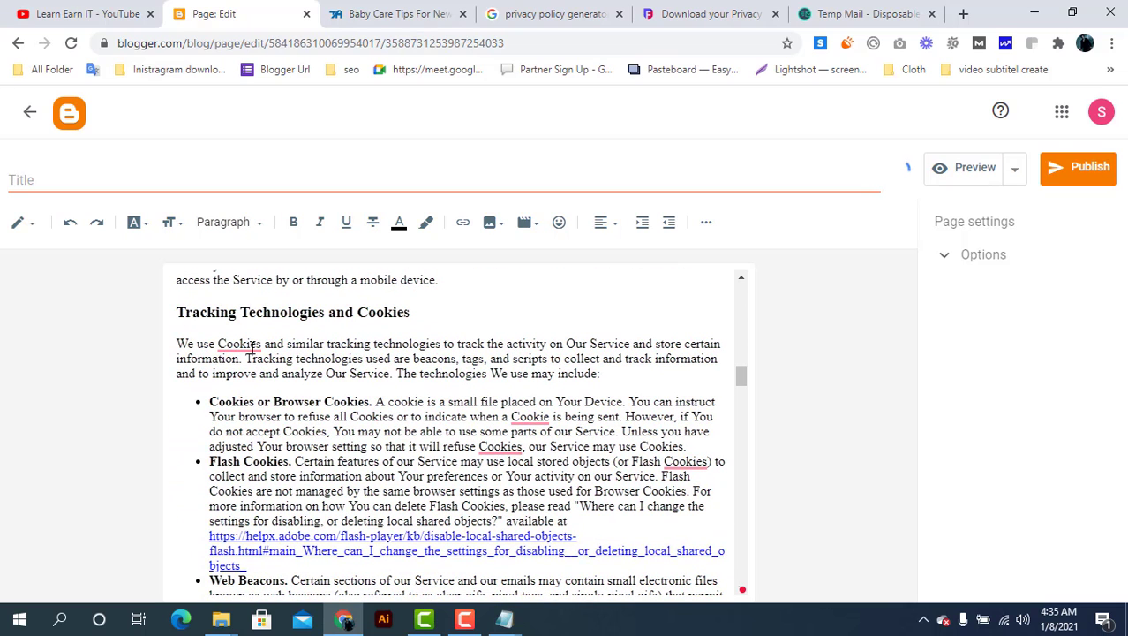
Lowercase the capitalised Cookie/Cookies words in the cookies section, including Flash Cookies
mouse_move(248, 342)
click(254, 386)
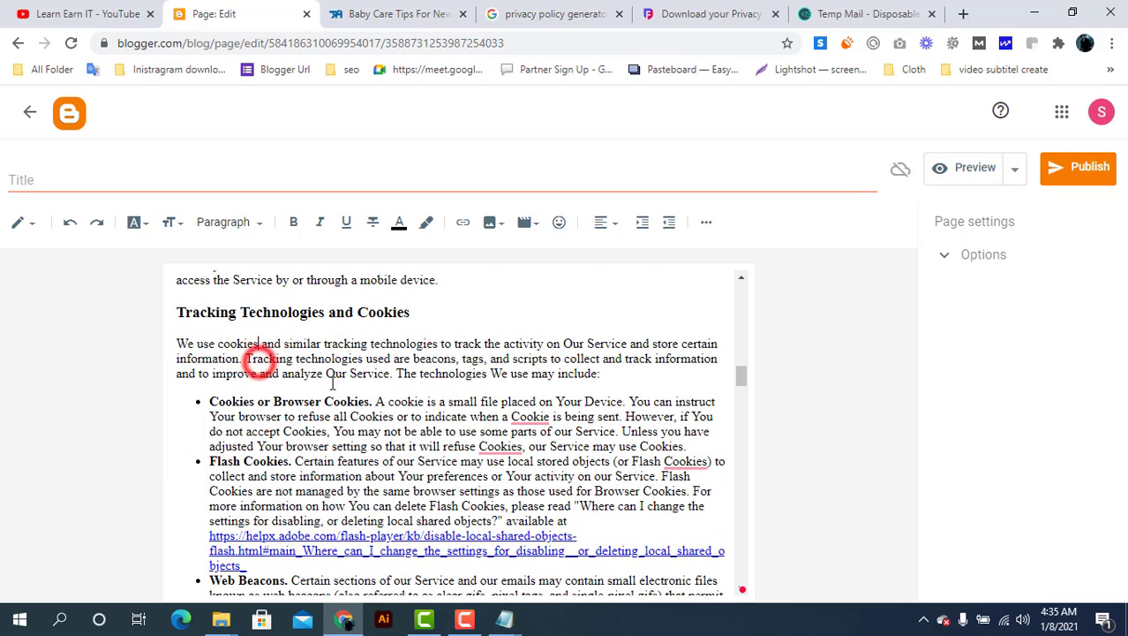
mouse_move(534, 416)
click(536, 436)
mouse_move(512, 446)
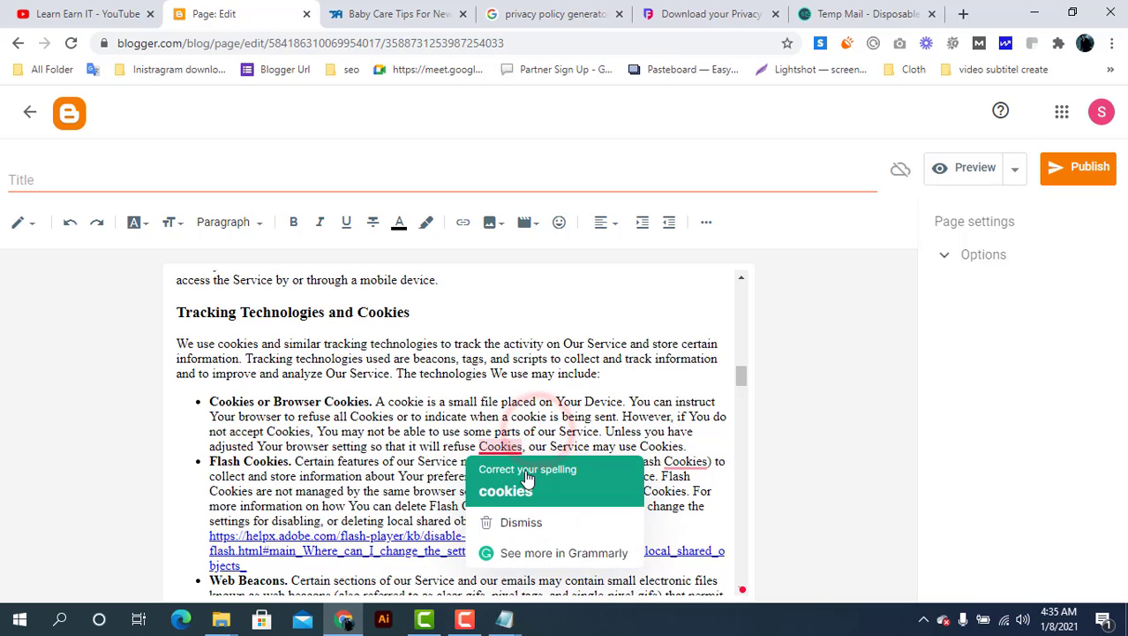
click(526, 476)
mouse_move(686, 472)
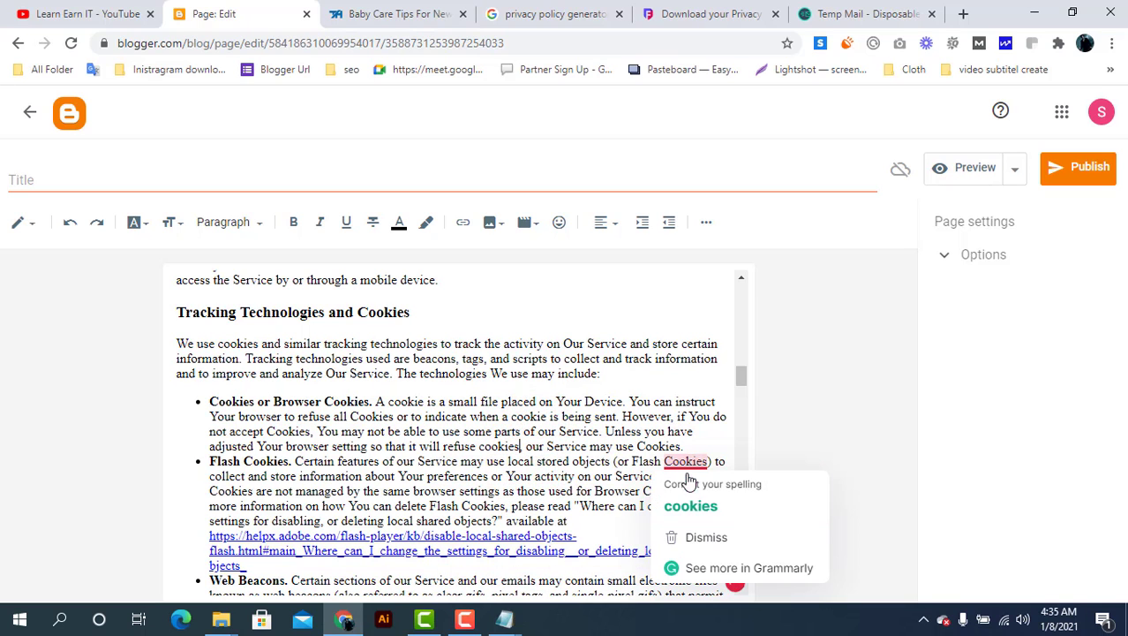
click(689, 499)
scroll(494, 454, down, 1)
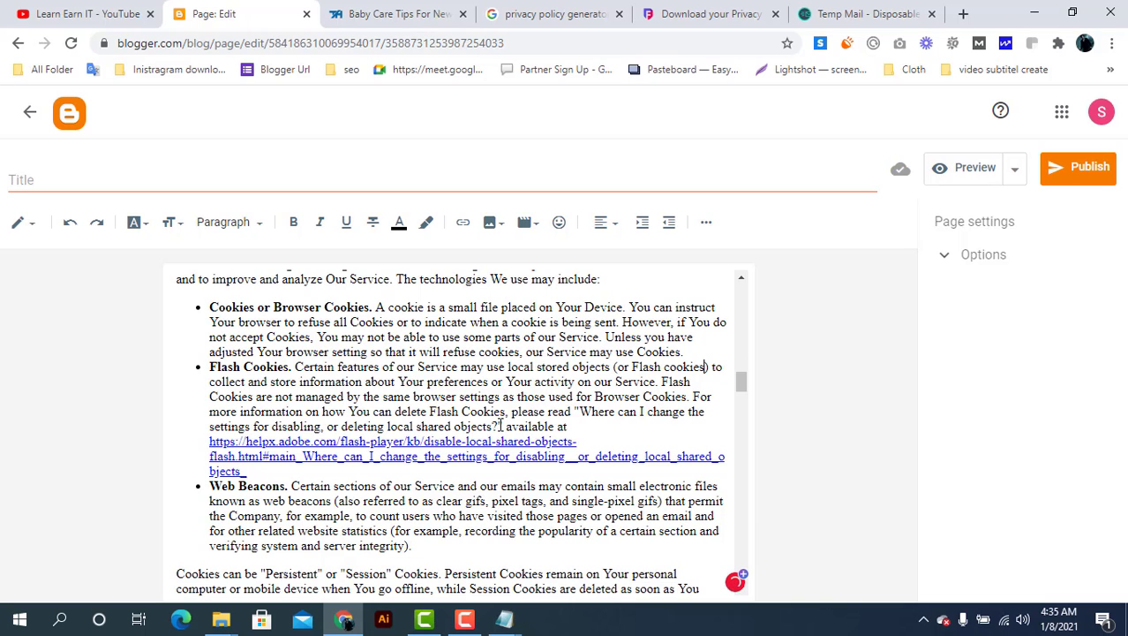
Remove the Adobe help link and the 'Learn more about cookies' sentence; lowercase another Cookies
drag(499, 427, 561, 474)
key(BackSpace)
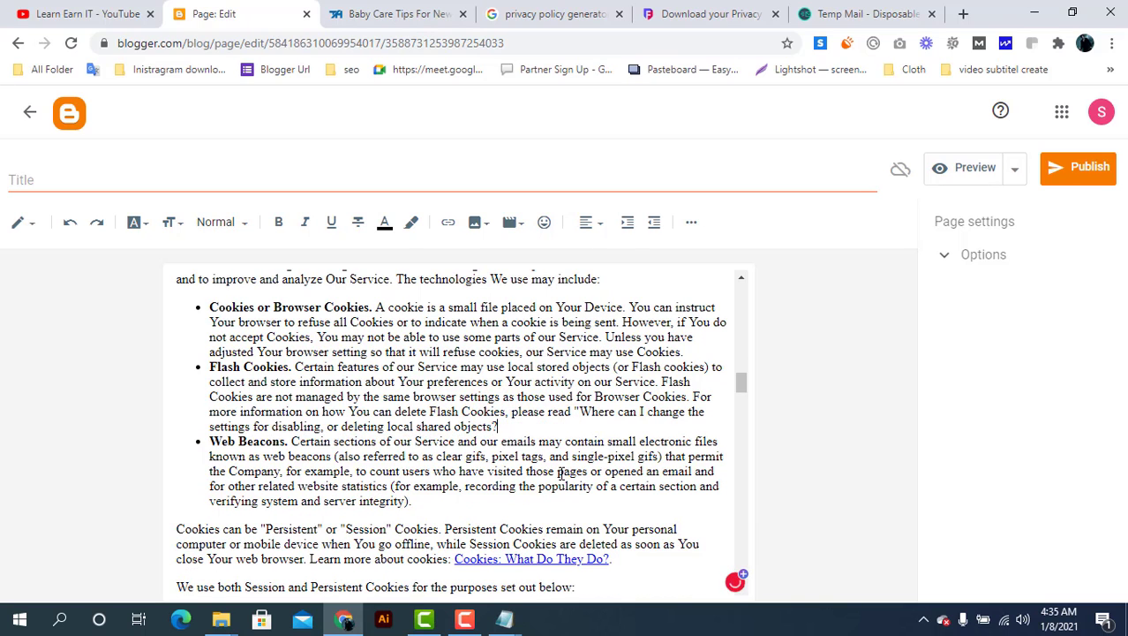
scroll(561, 474, down, 1)
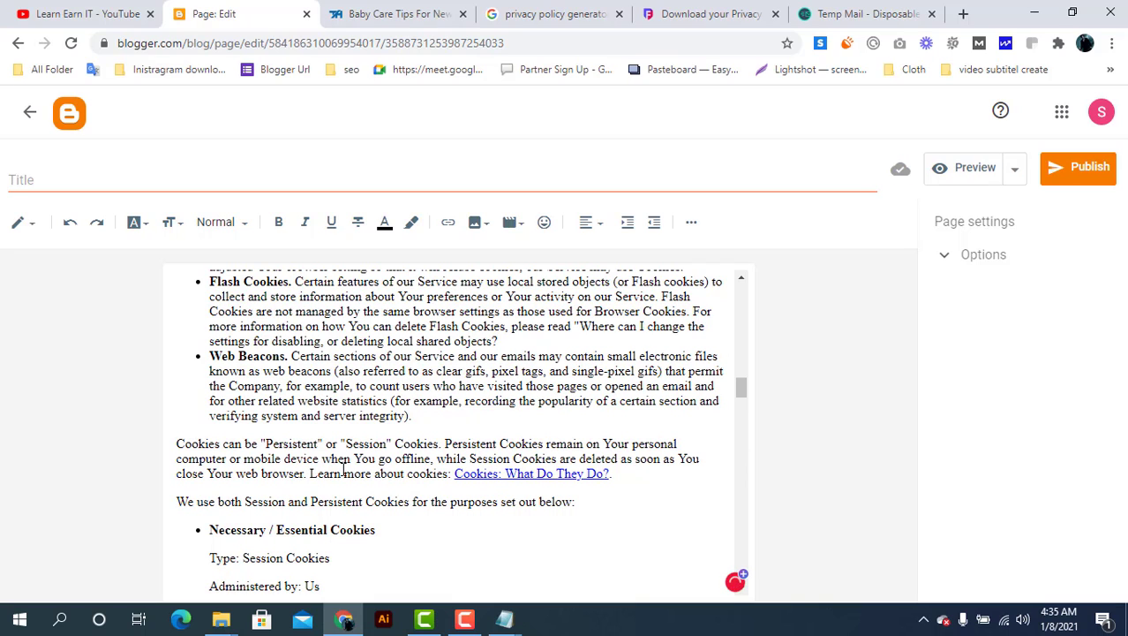
drag(308, 472, 611, 473)
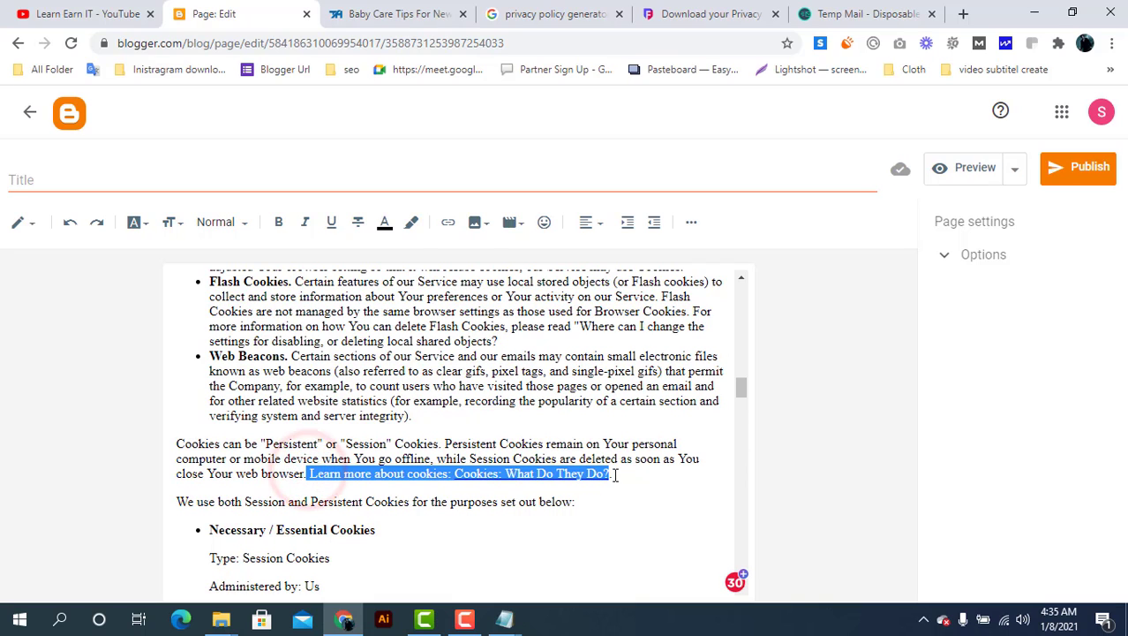
key(BackSpace)
scroll(618, 475, down, 3)
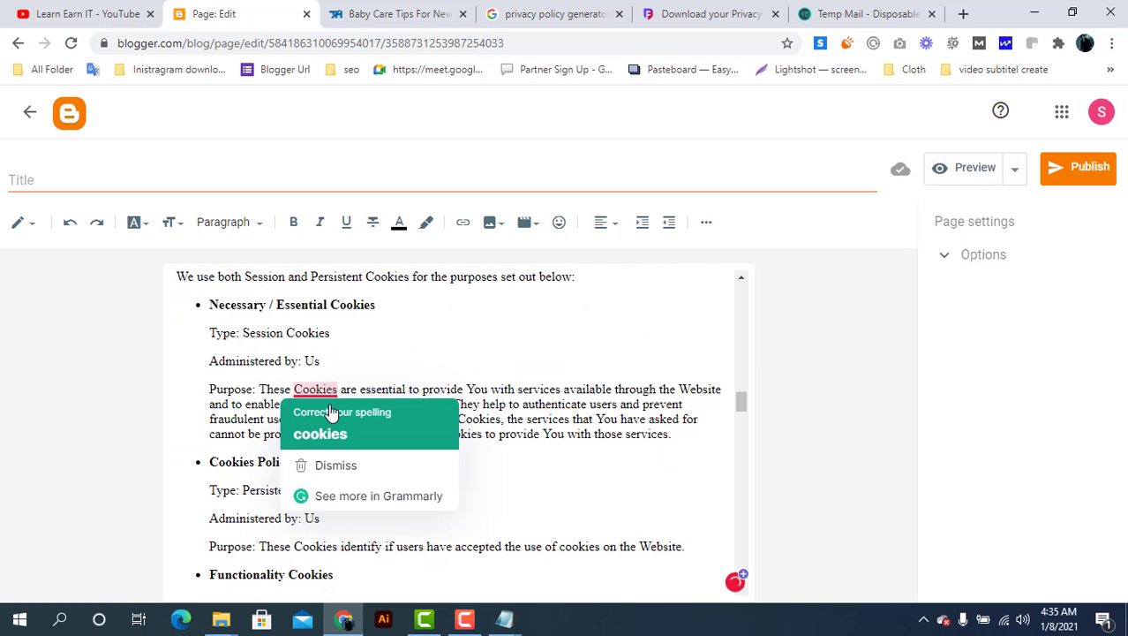
click(326, 405)
Delete the Google Places privacy policy sentence
scroll(447, 463, down, 20)
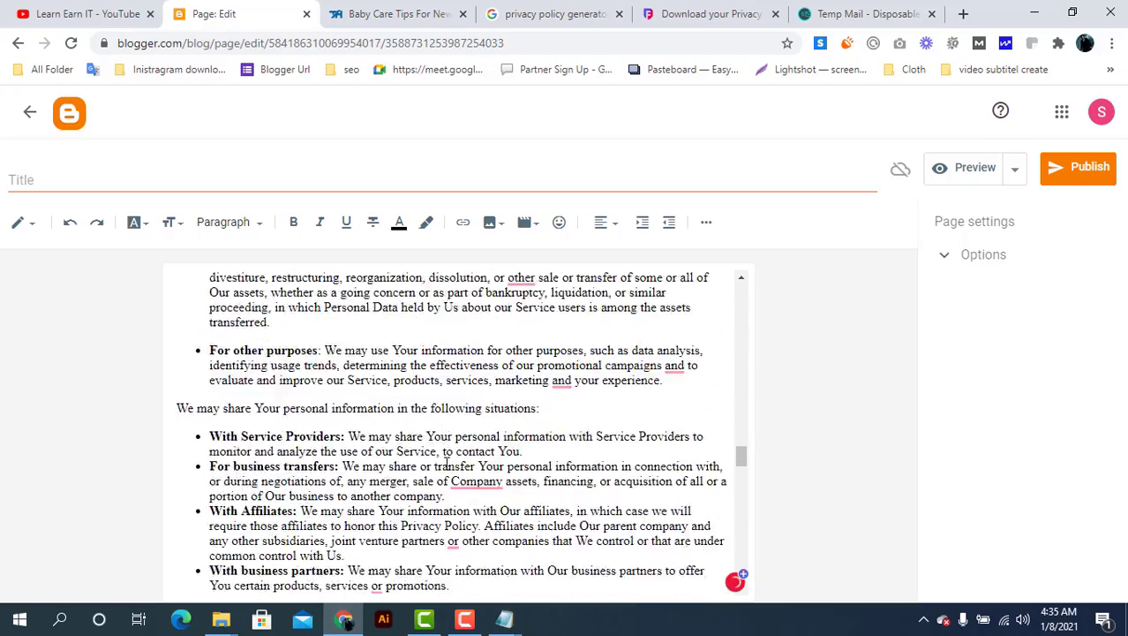
scroll(446, 463, down, 2)
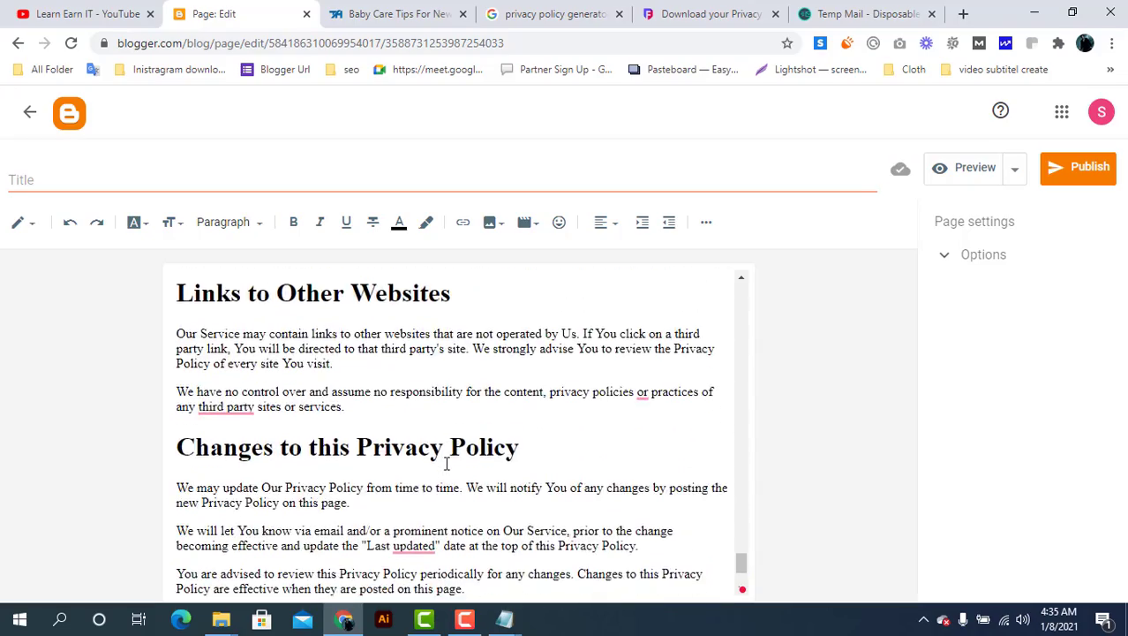
scroll(451, 461, up, 2)
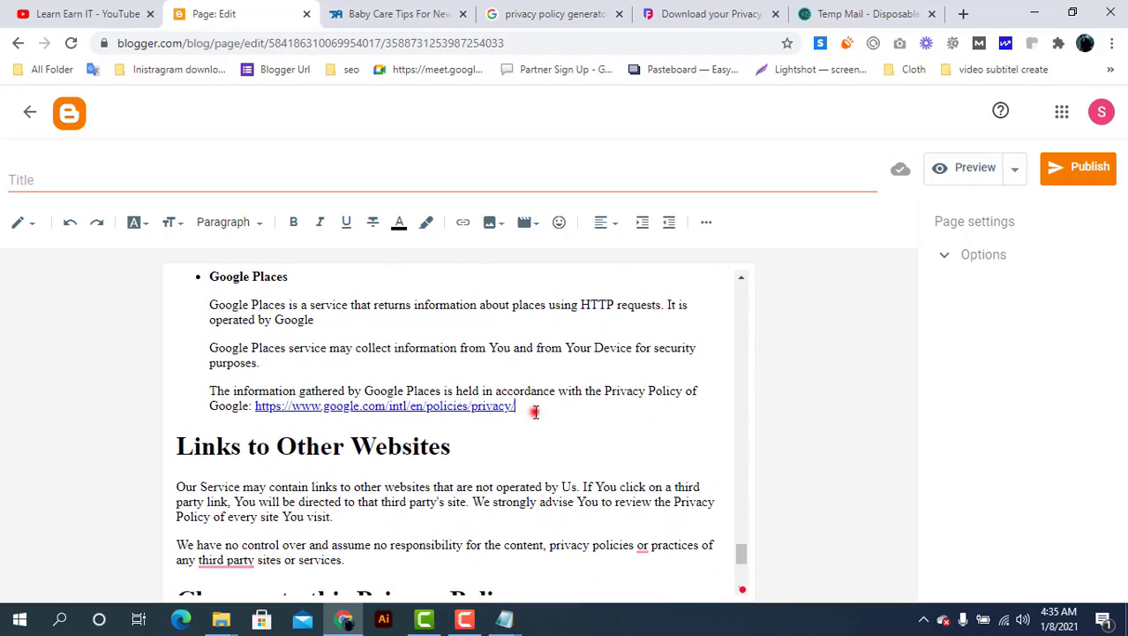
drag(535, 412, 212, 391)
key(BackSpace)
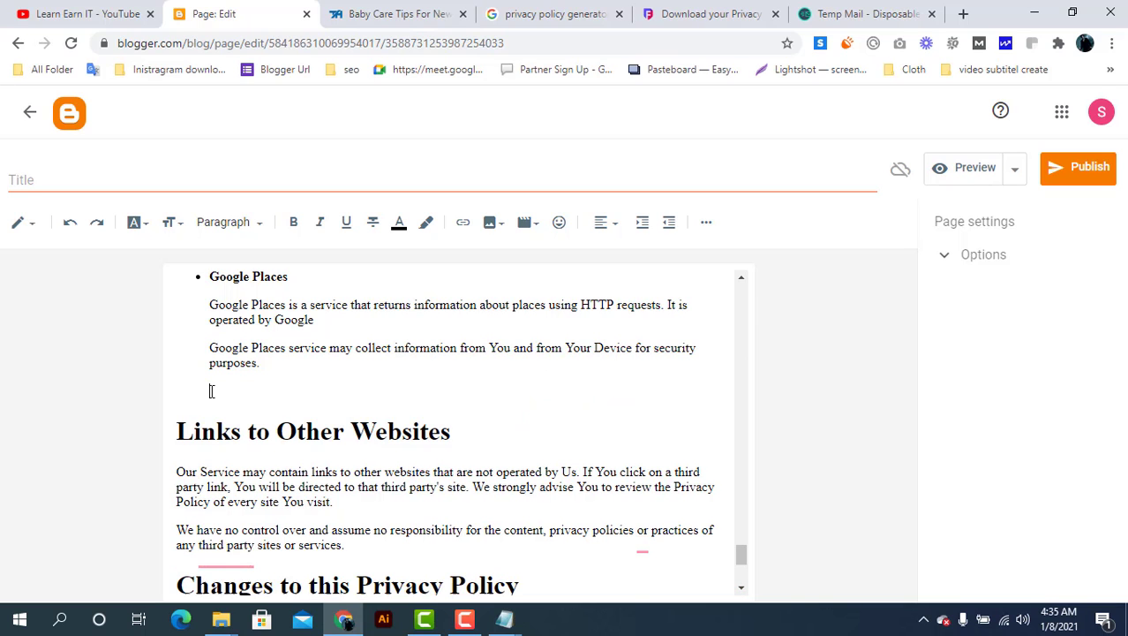
scroll(211, 391, down, 3)
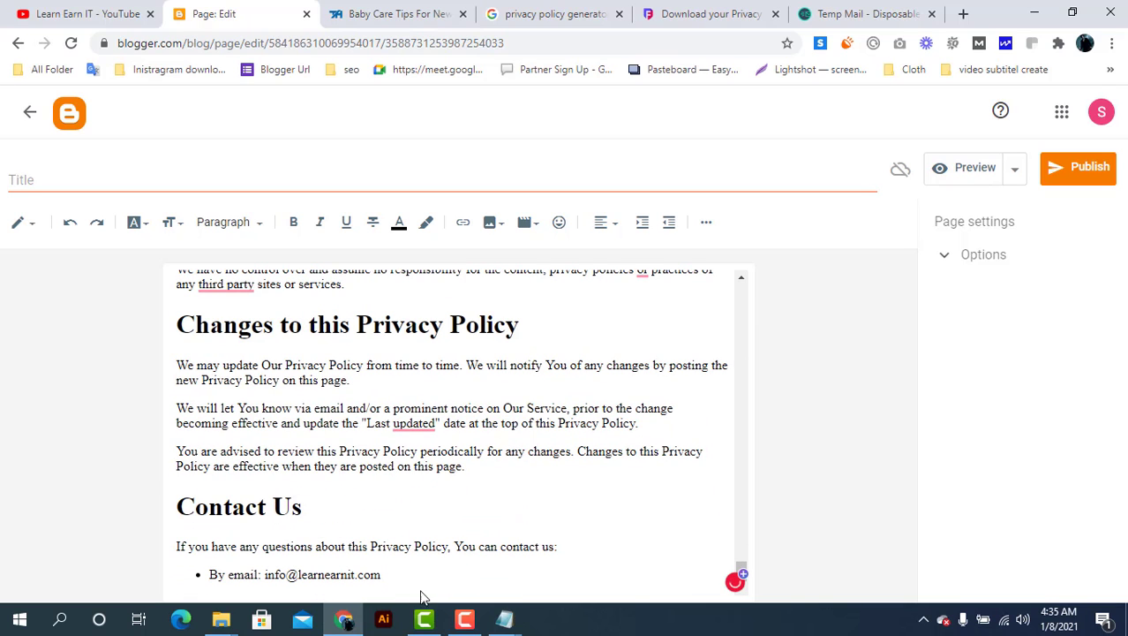
Publish the Privacy Policy page and open the live Contact US page in a new tab
click(1082, 170)
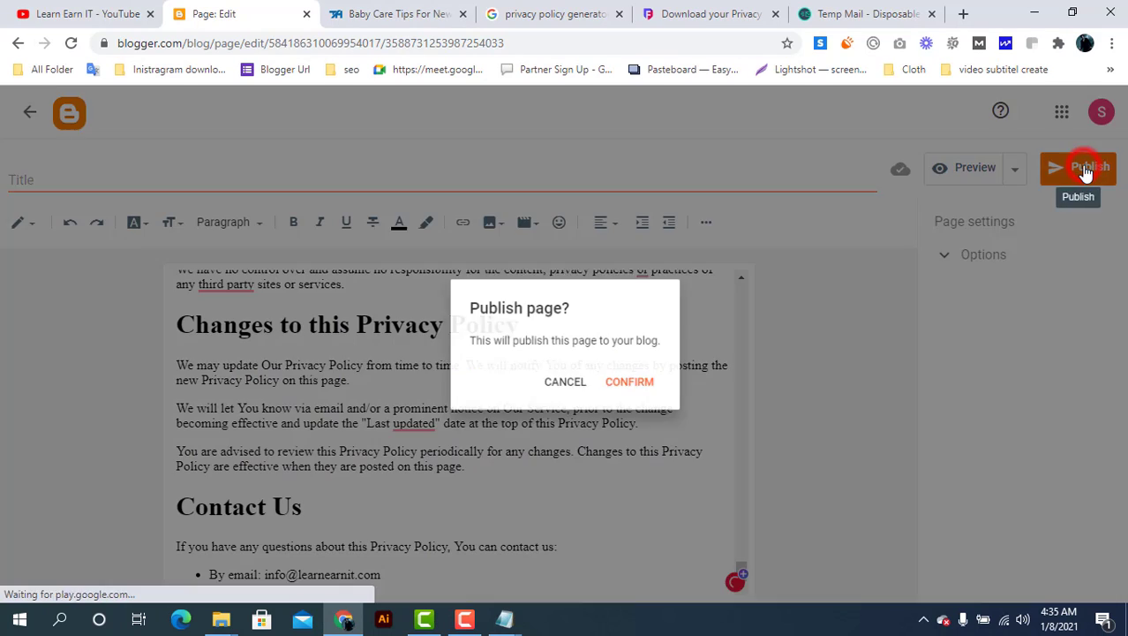
click(652, 387)
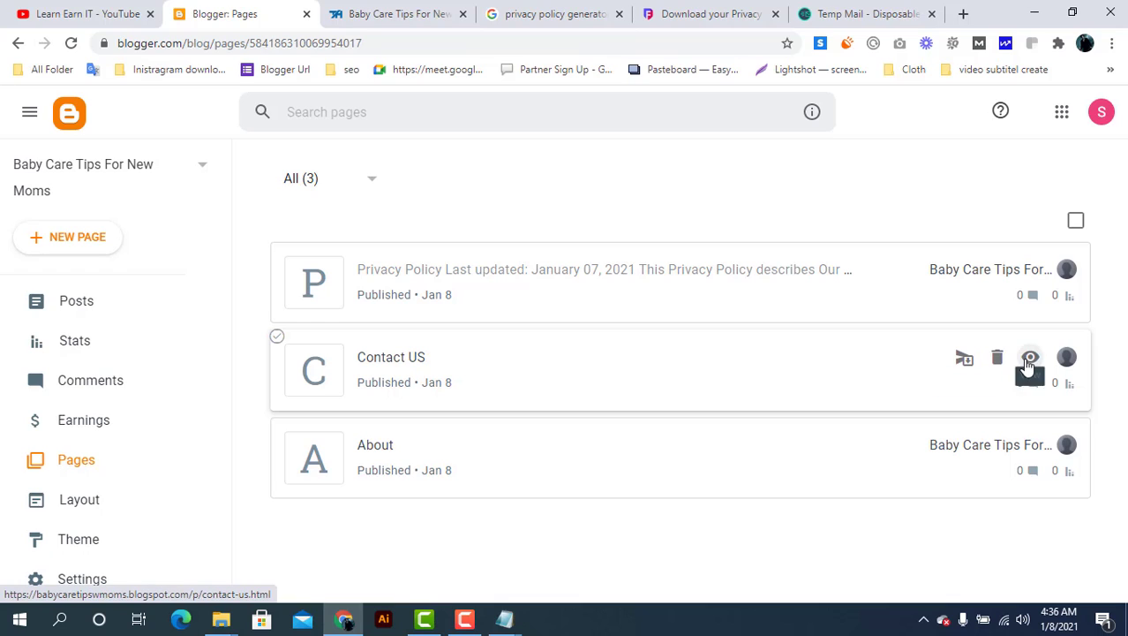
right_click(1029, 362)
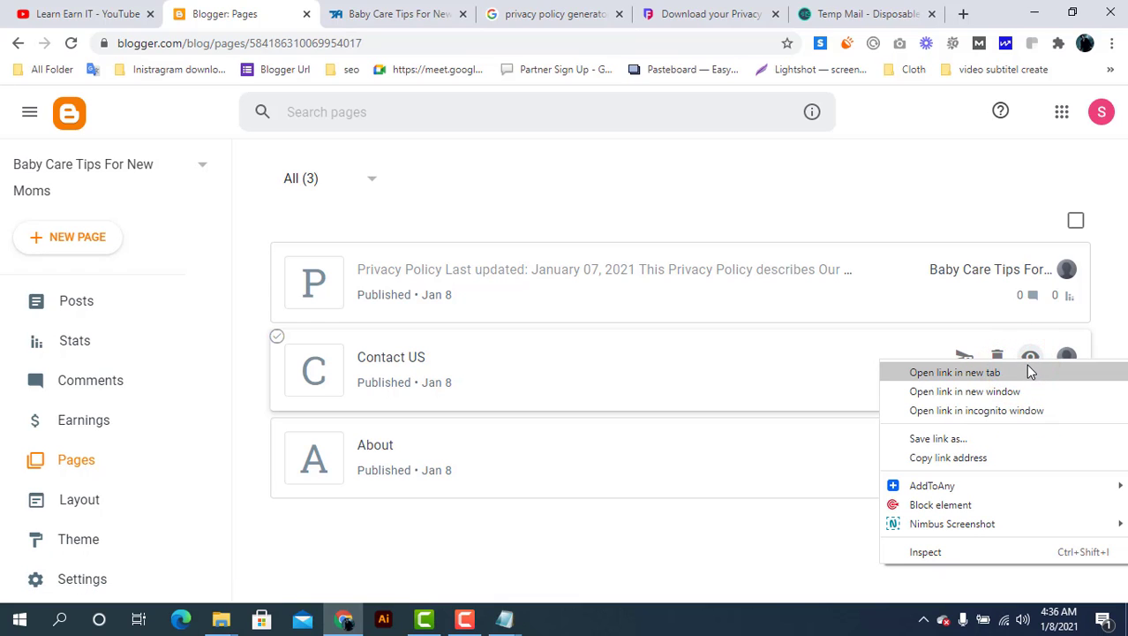
click(1024, 372)
click(1029, 362)
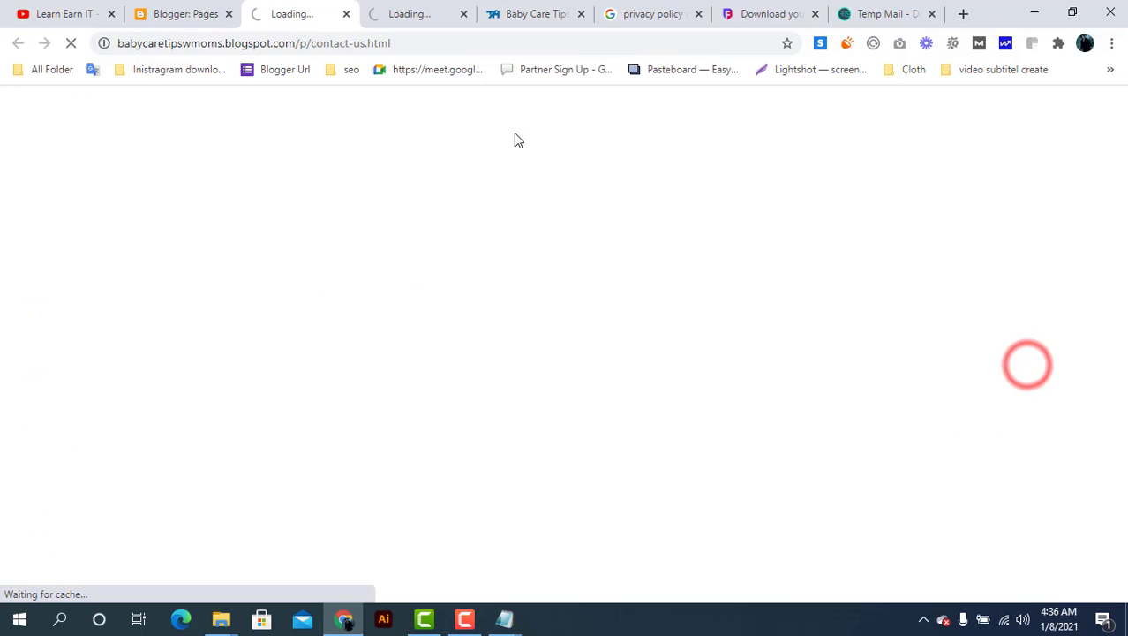
Copy the Contact US page's web address and return to the Pages list
click(348, 15)
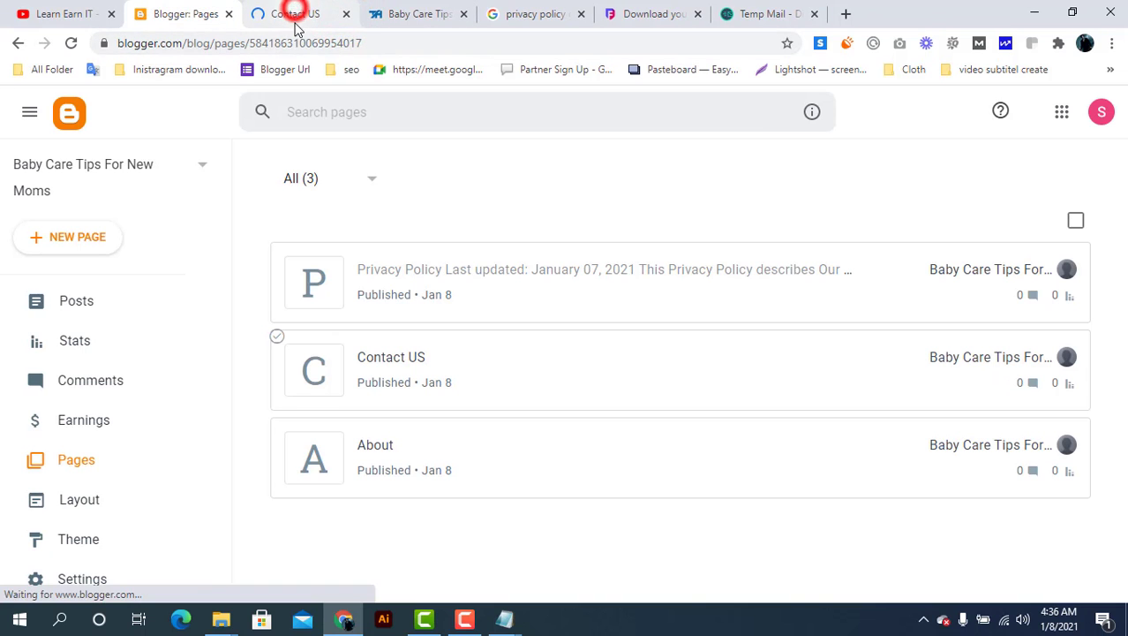
click(295, 15)
click(295, 43)
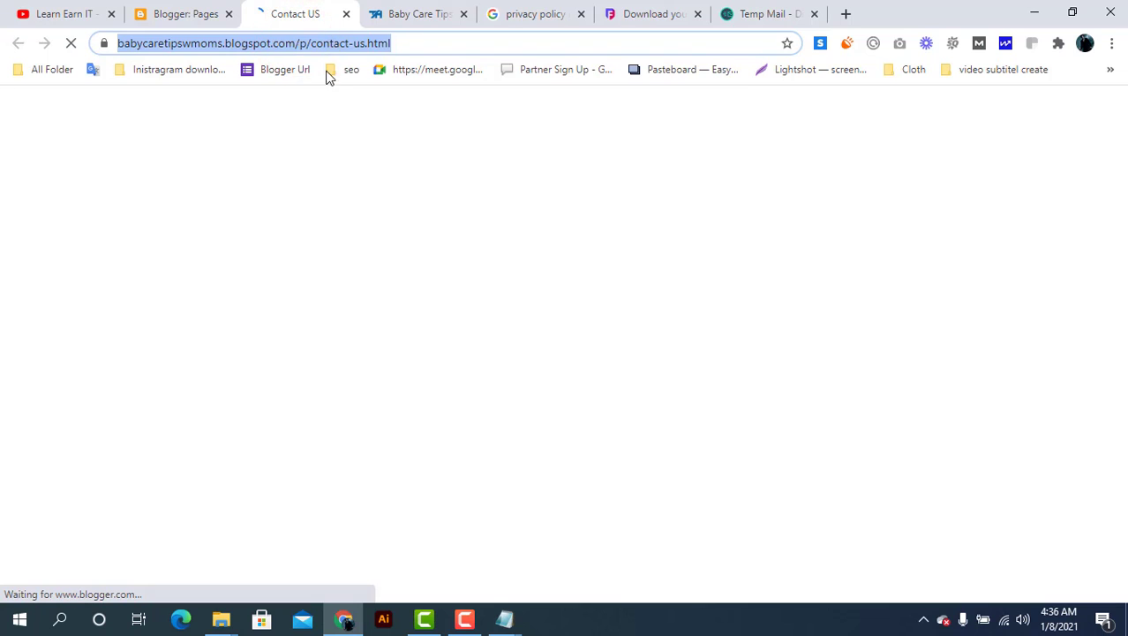
right_click(295, 40)
click(348, 129)
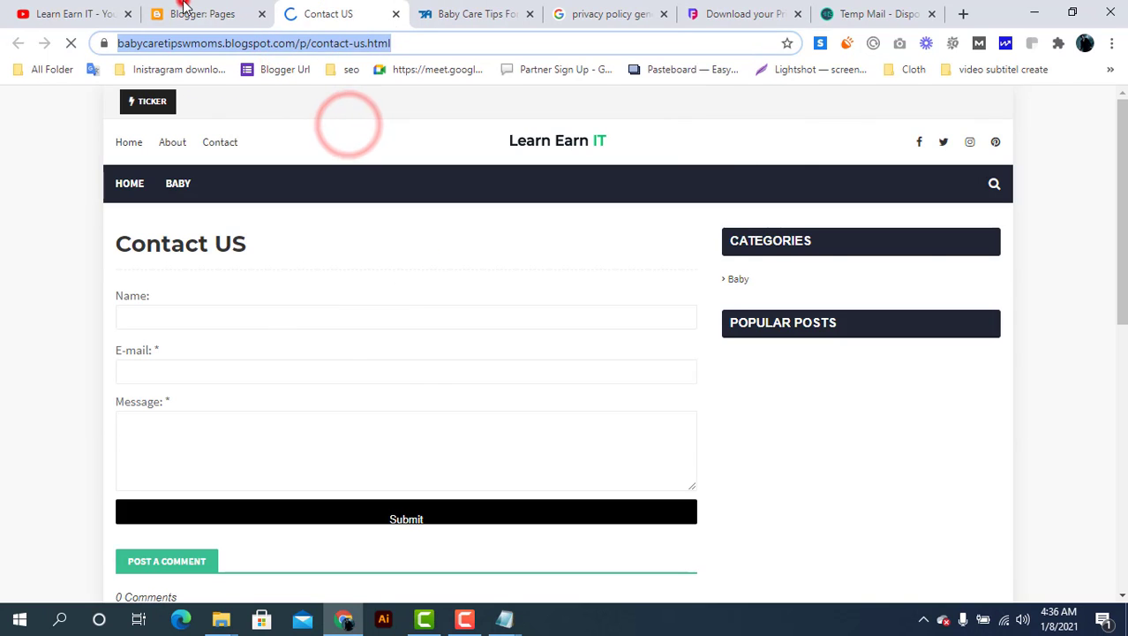
click(184, 9)
right_click(104, 499)
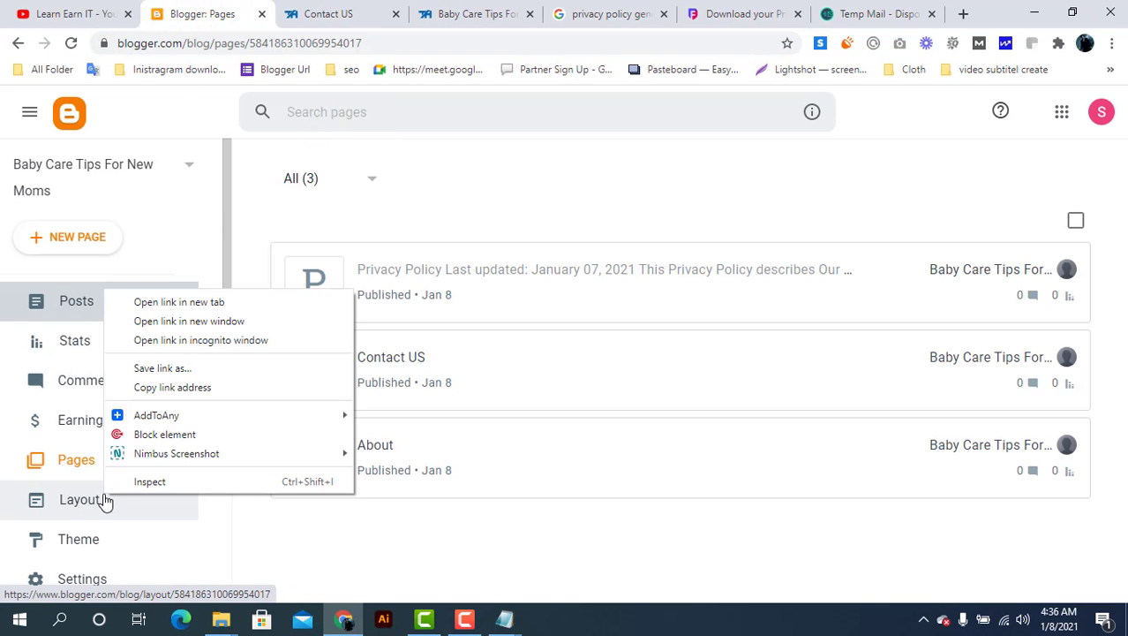
Open the blog Layout in a new tab and edit the Top Navigation link list
click(207, 302)
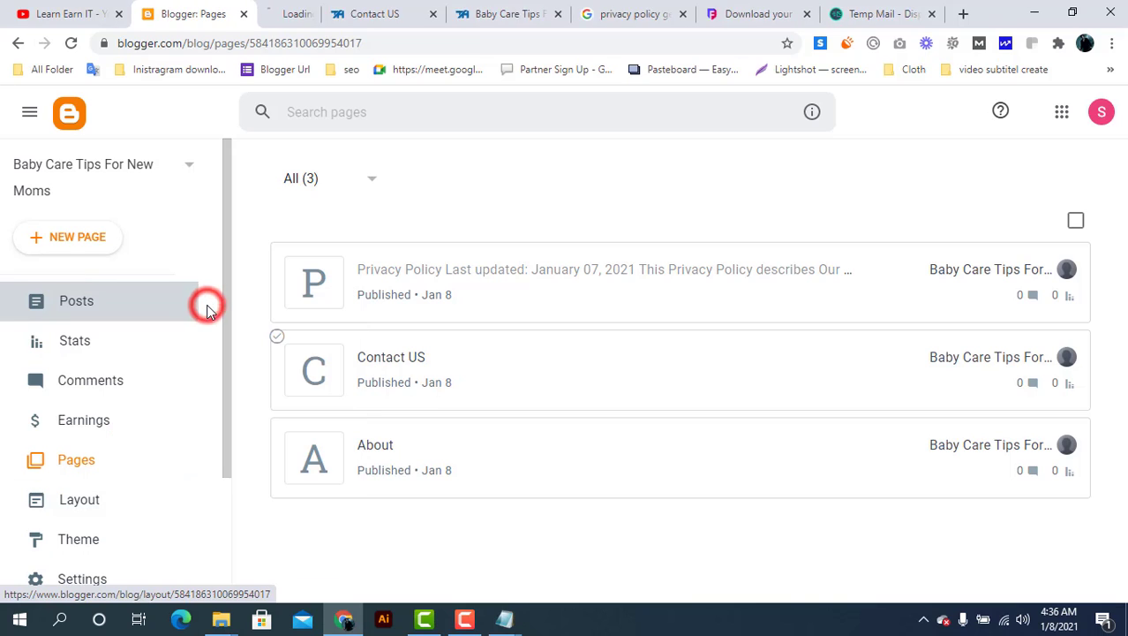
click(300, 13)
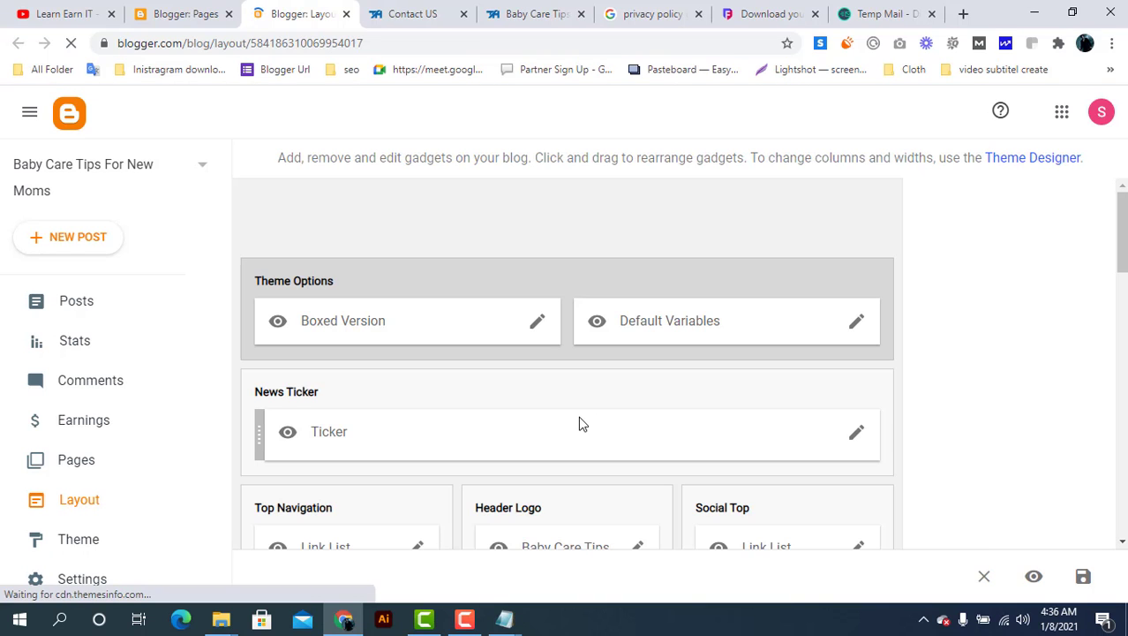
scroll(579, 424, down, 2)
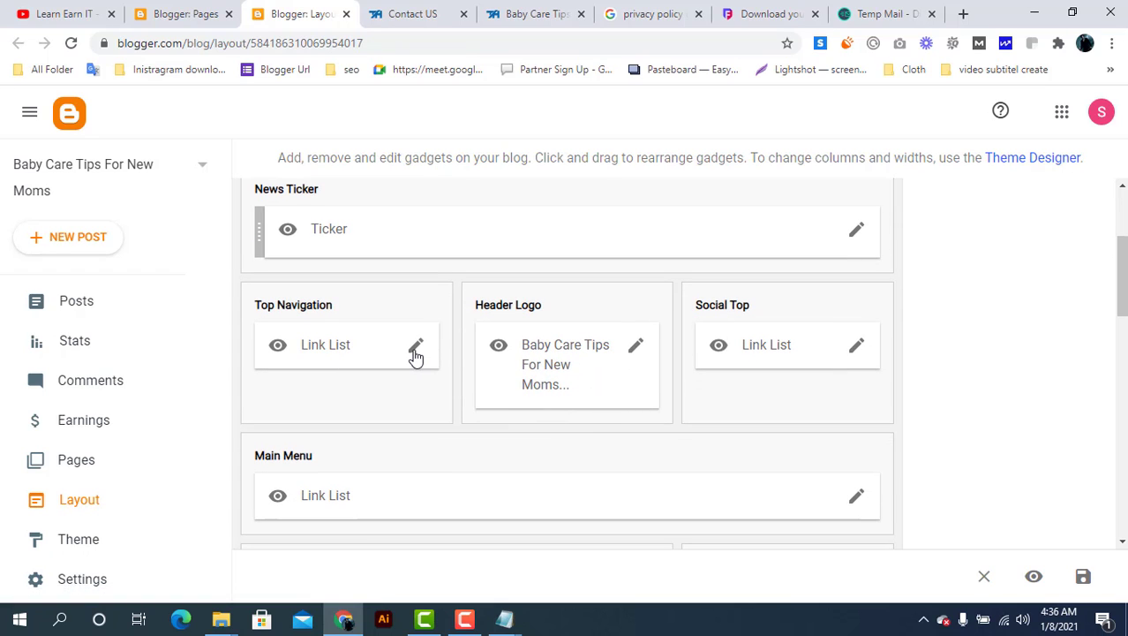
click(415, 347)
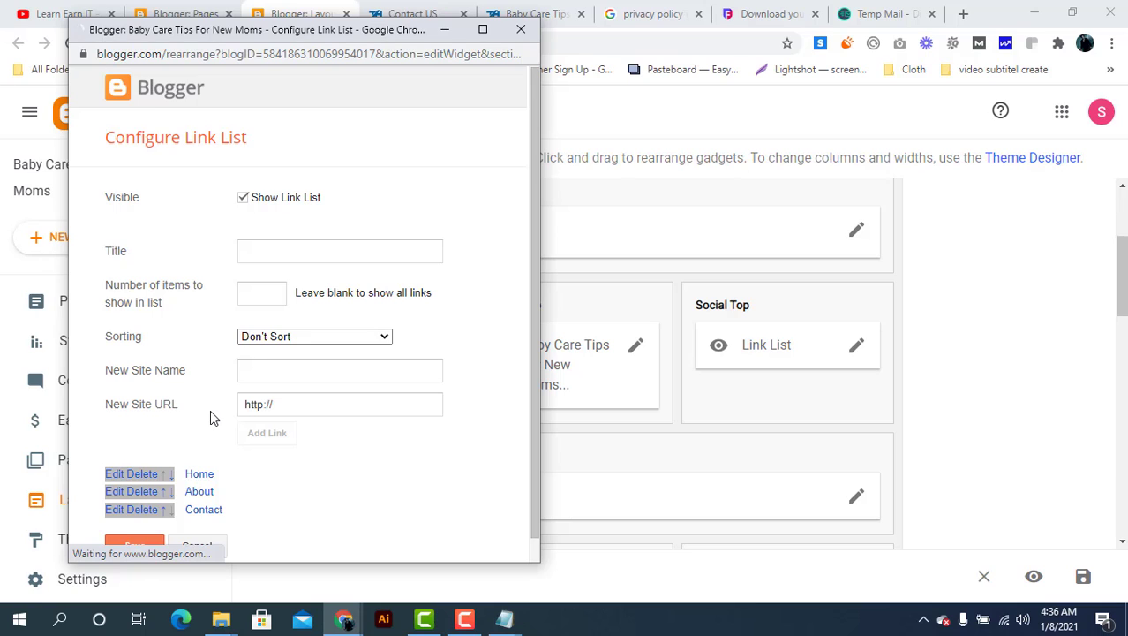
scroll(210, 409, down, 1)
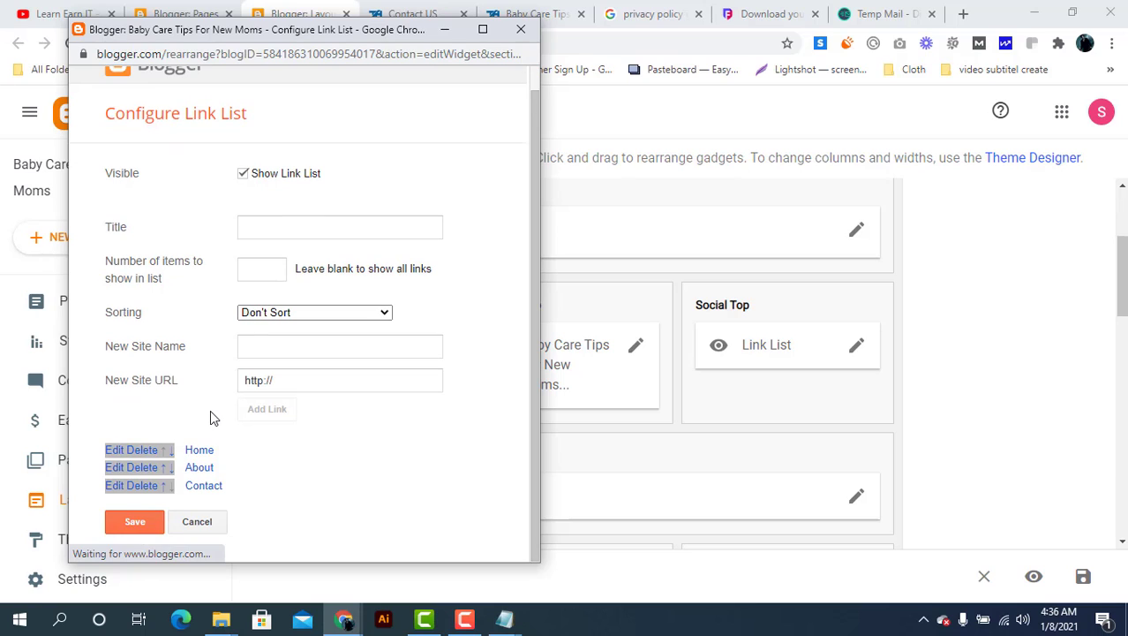
Replace the Contact link's old address with the contact-us page URL and save it
click(119, 487)
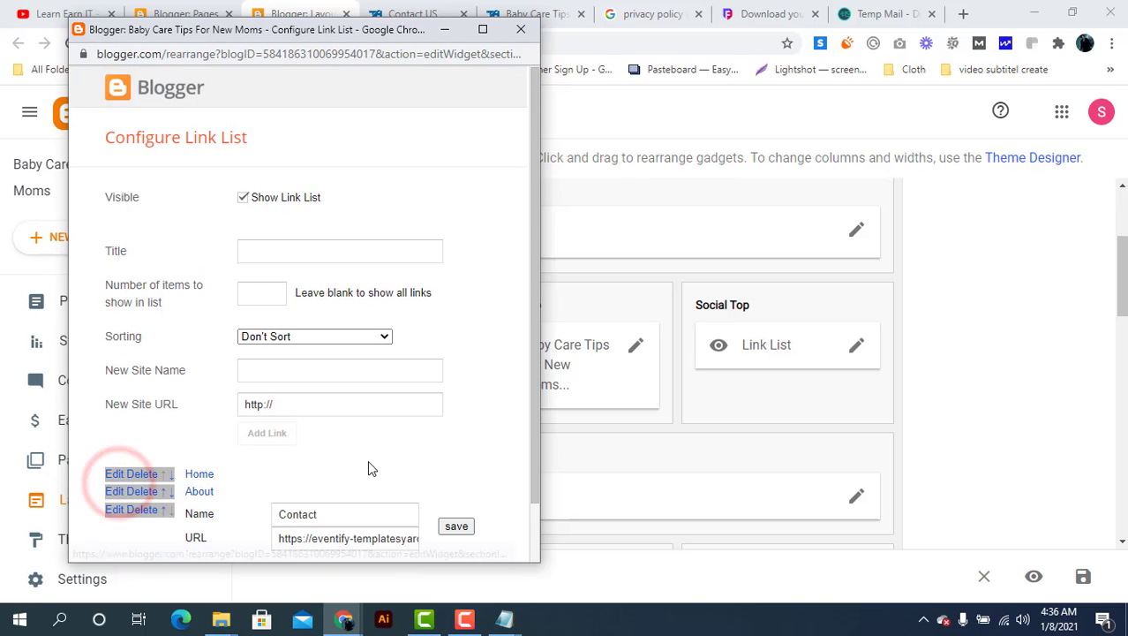
scroll(367, 460, down, 1)
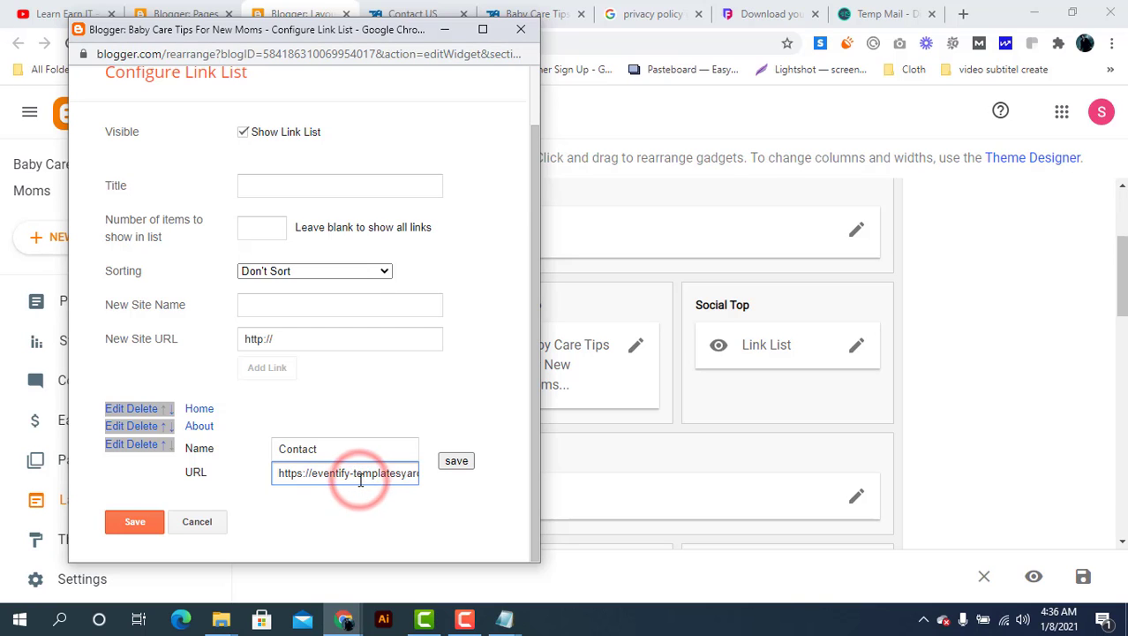
key(ctrl+a)
key(BackSpace)
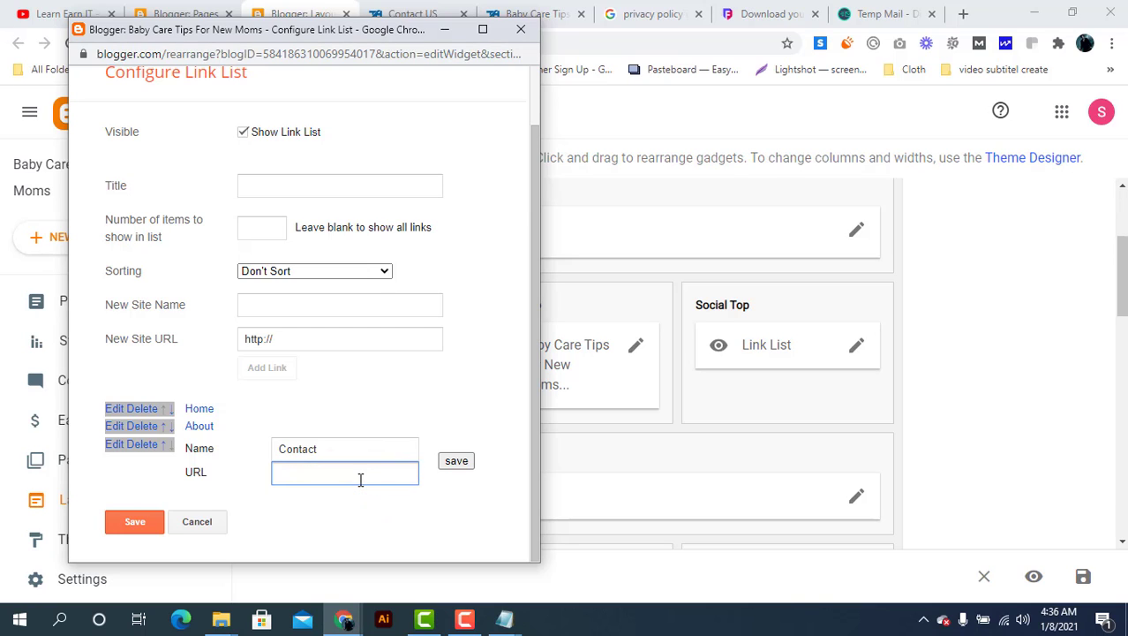
click(455, 462)
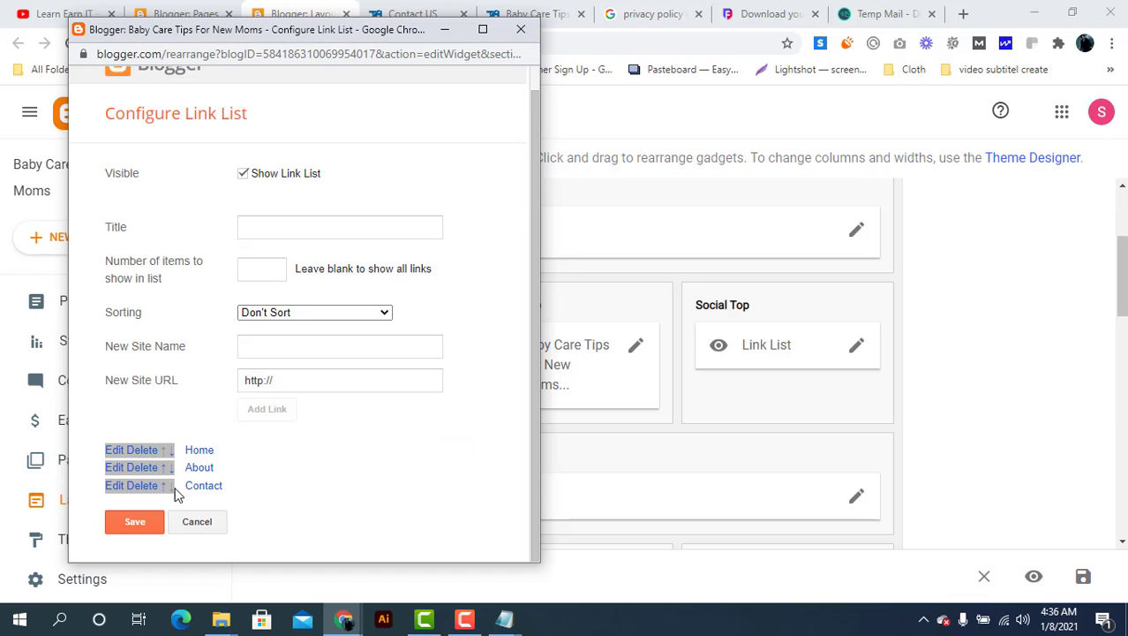
click(137, 521)
Close the Contact US tab, open the live About page and copy its address
click(433, 14)
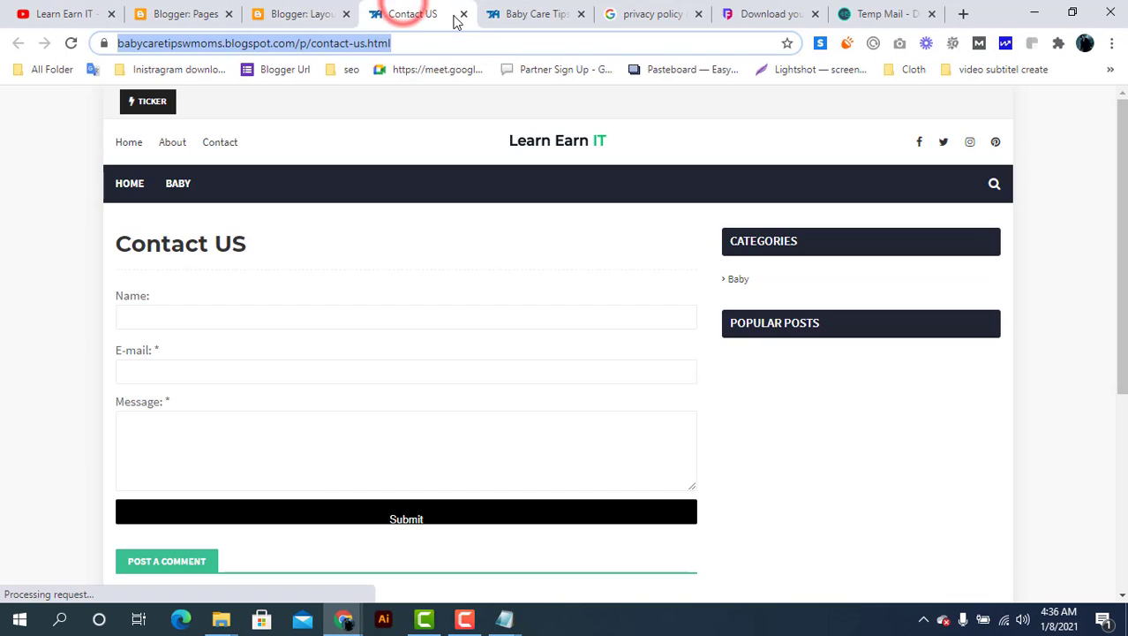
click(464, 15)
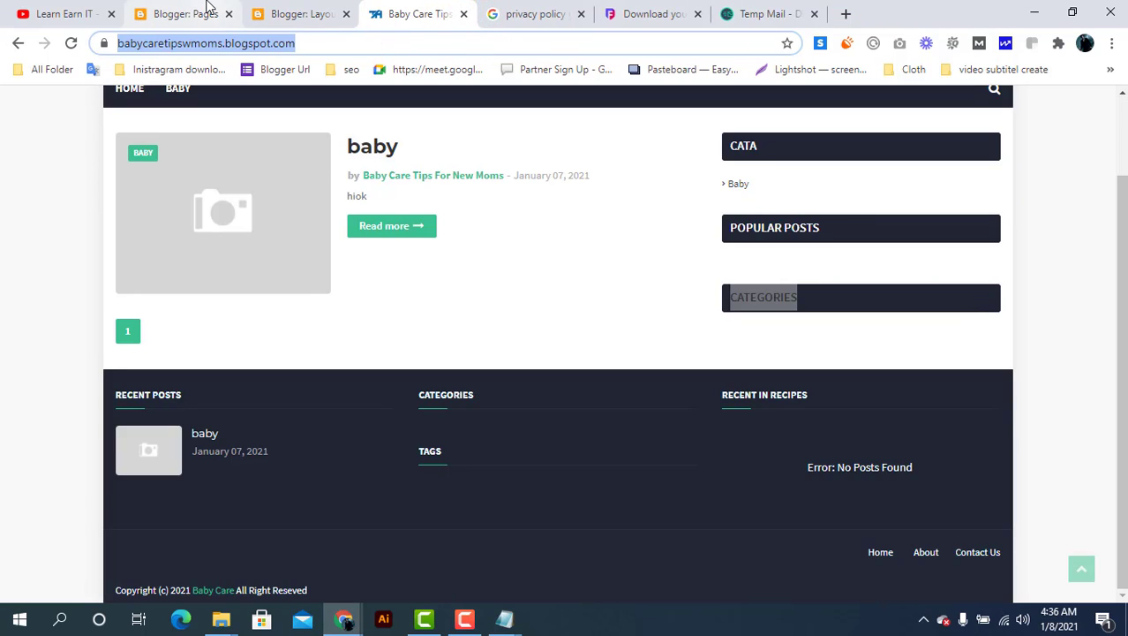
click(181, 14)
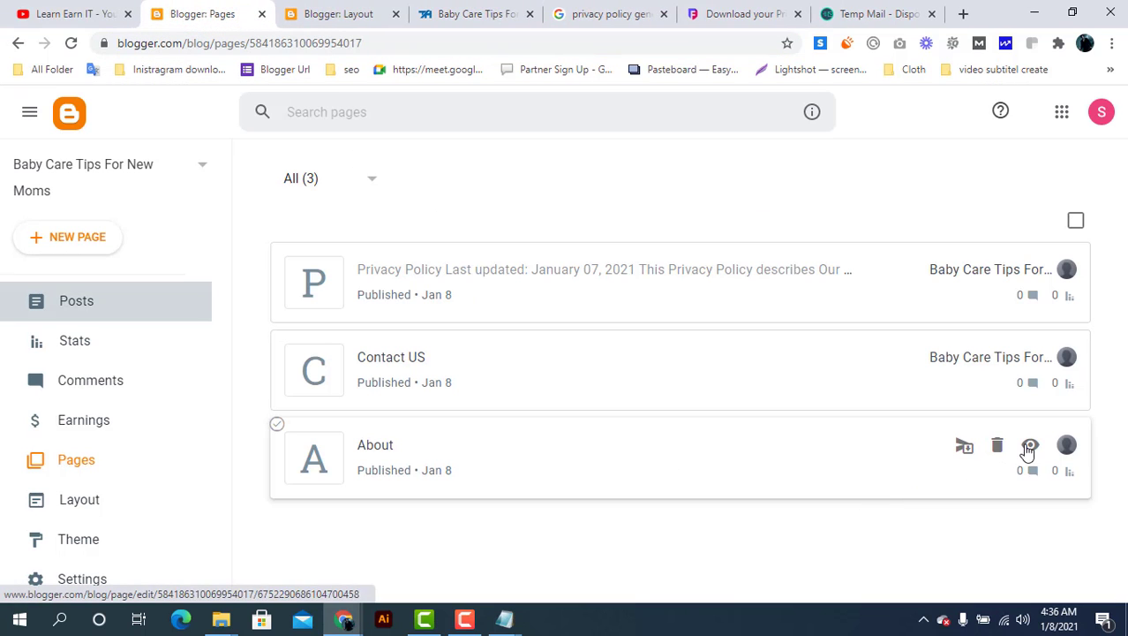
click(1032, 446)
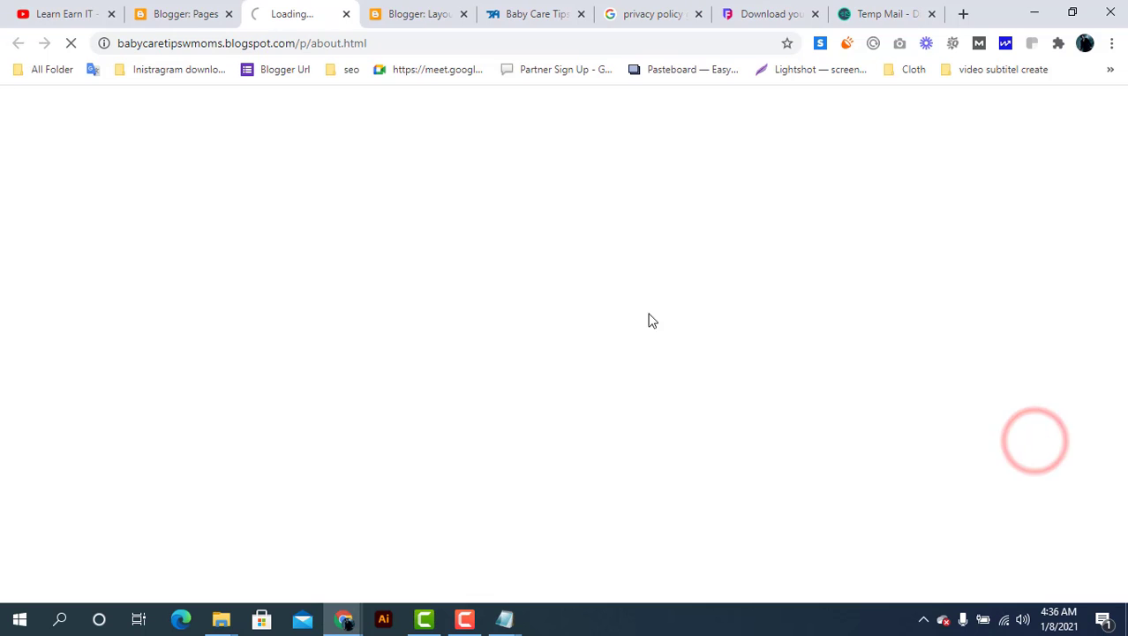
click(328, 44)
right_click(329, 46)
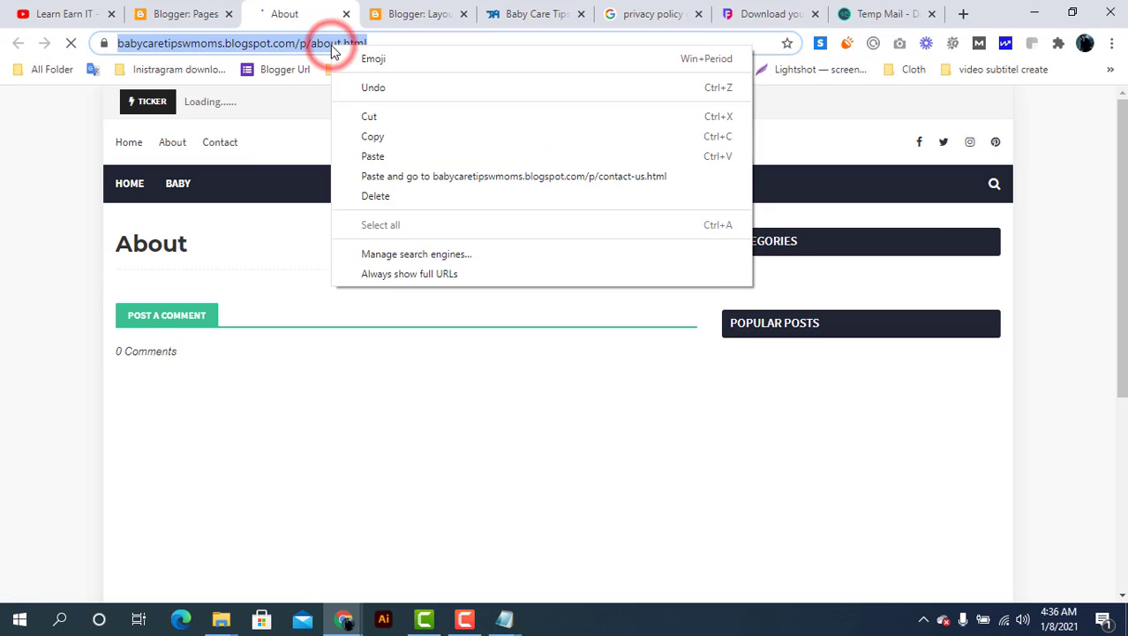
click(367, 138)
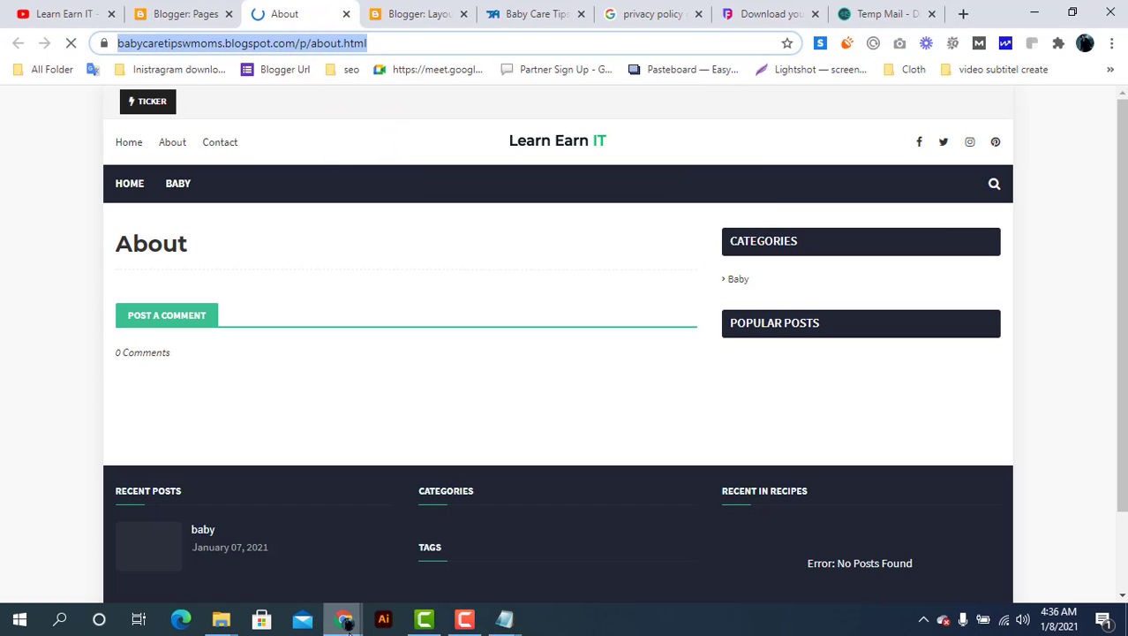
Paste the p/about.html address into the About link and save it
mouse_move(346, 620)
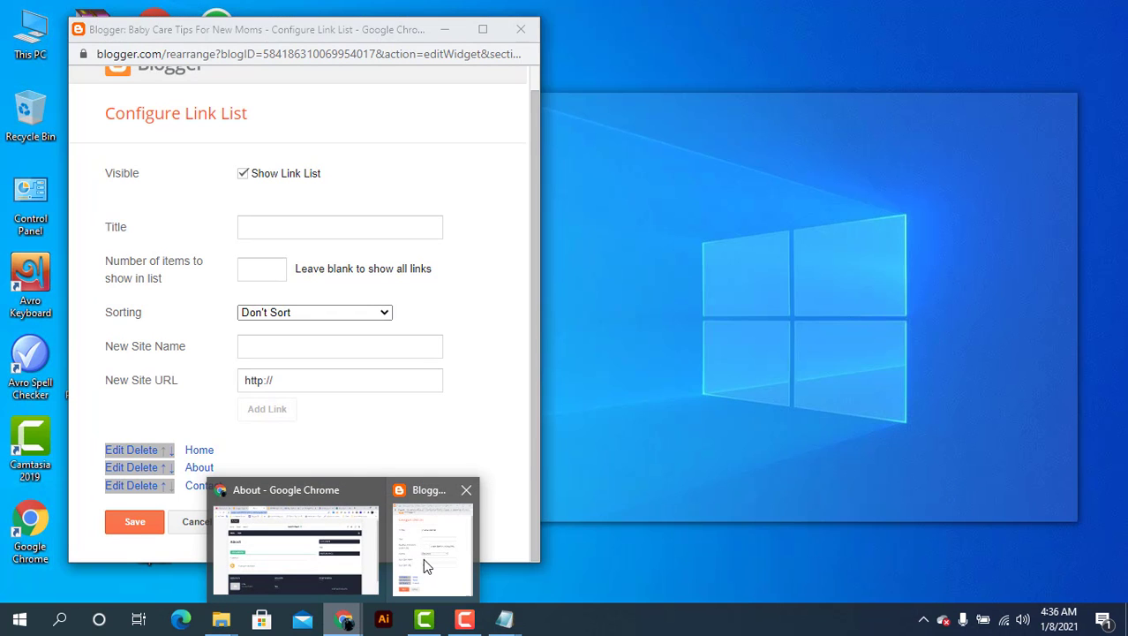
click(423, 558)
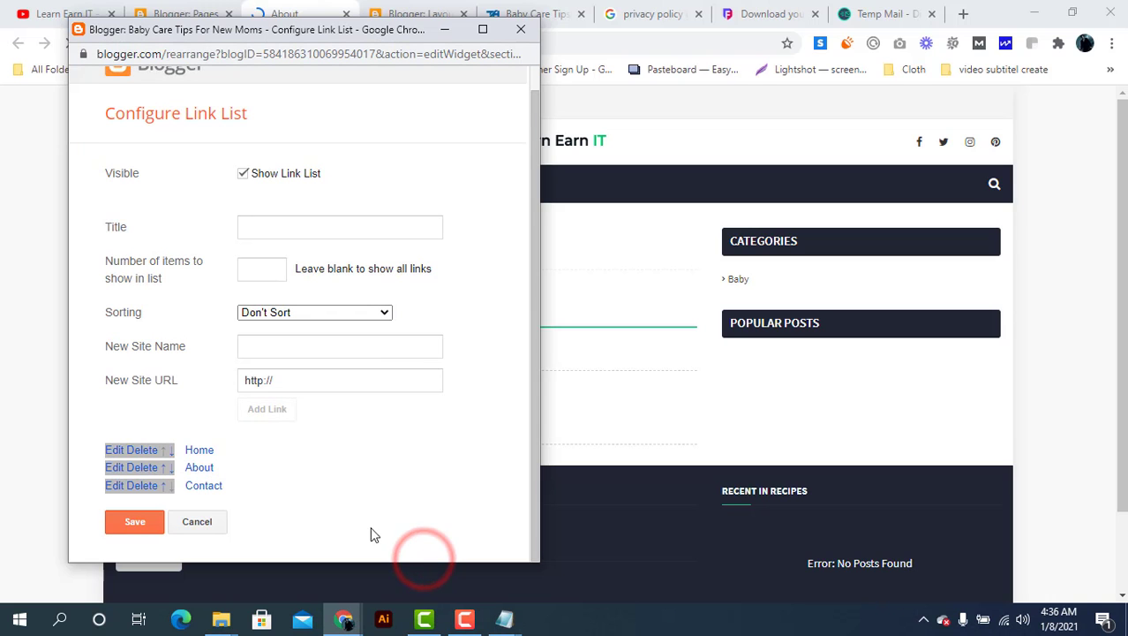
click(117, 468)
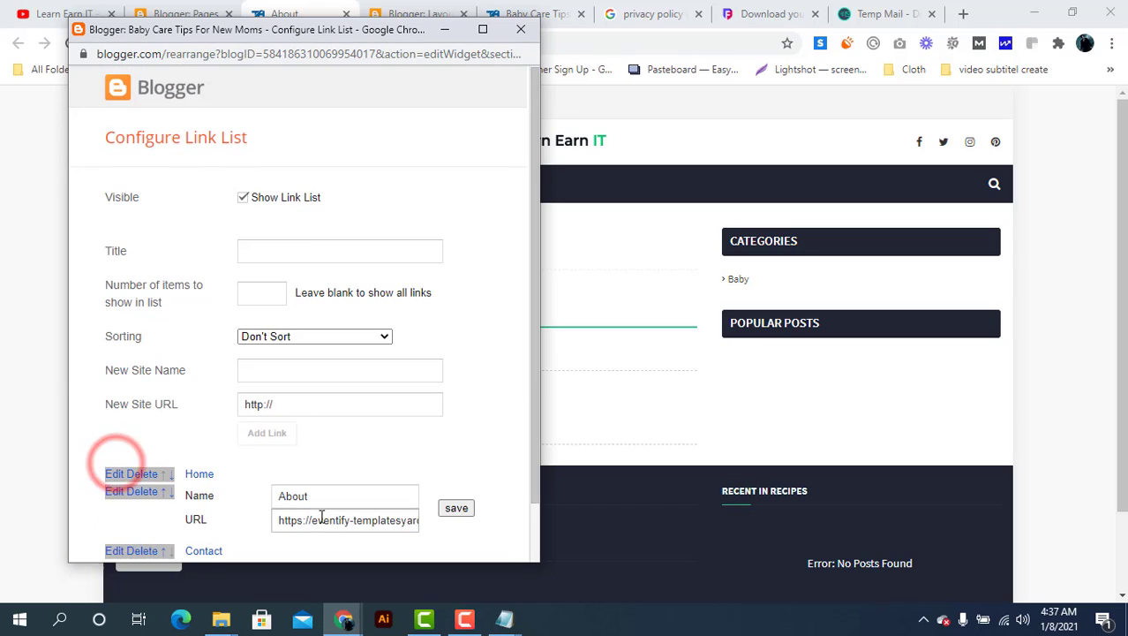
triple_click(326, 524)
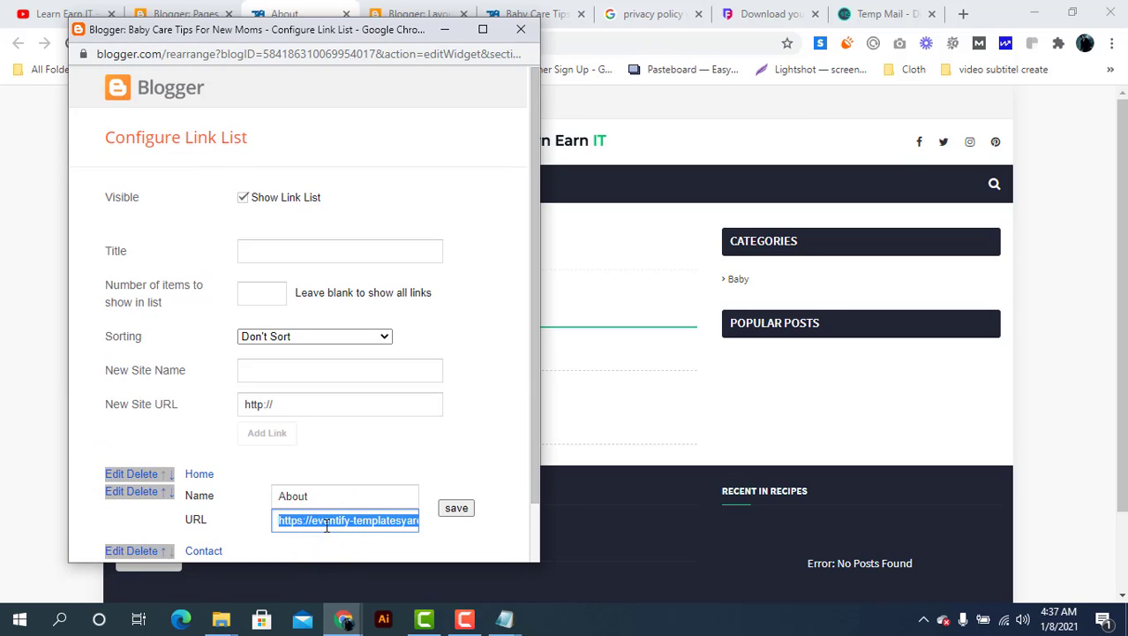
key(ctrl+v)
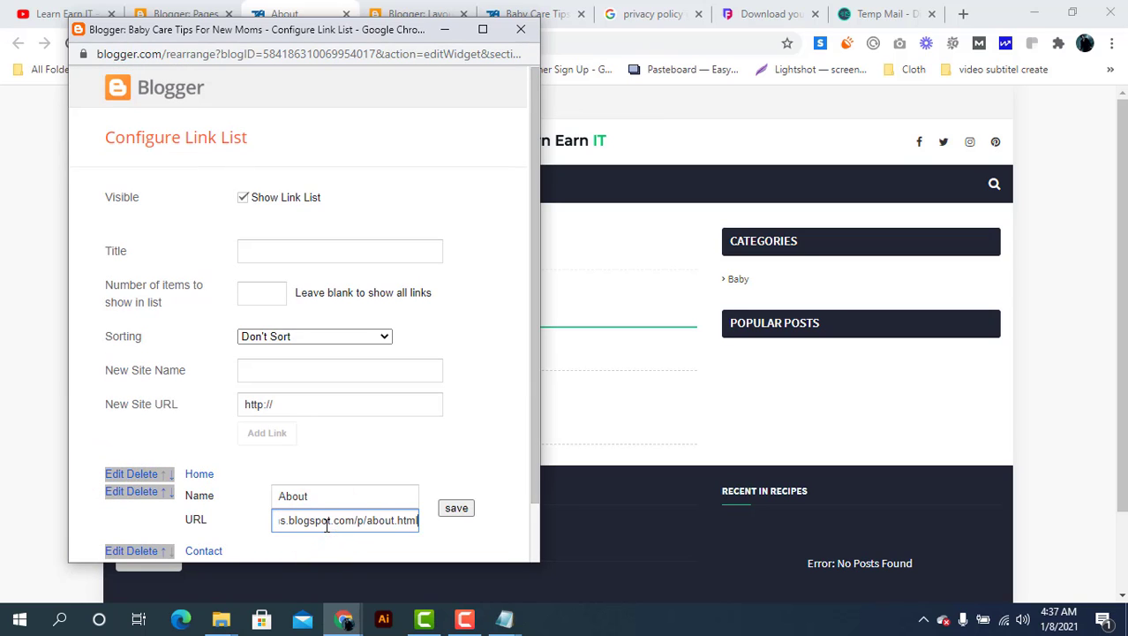
click(459, 509)
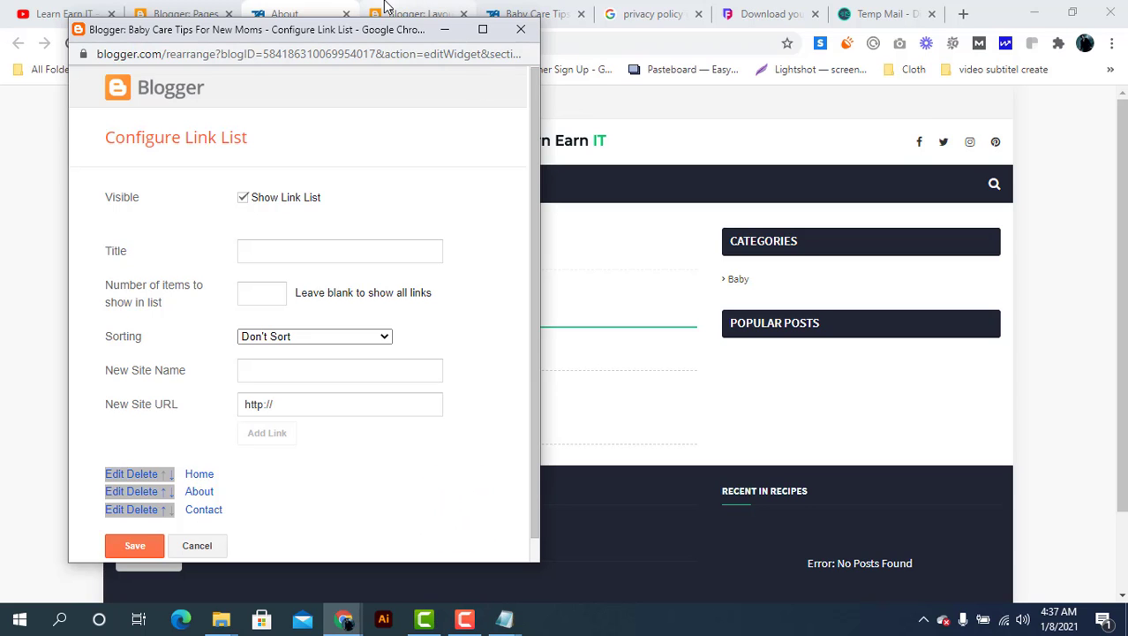
click(385, 7)
drag(289, 14, 329, 18)
Close the About tab, open the live Privacy Policy page and copy its address
click(346, 15)
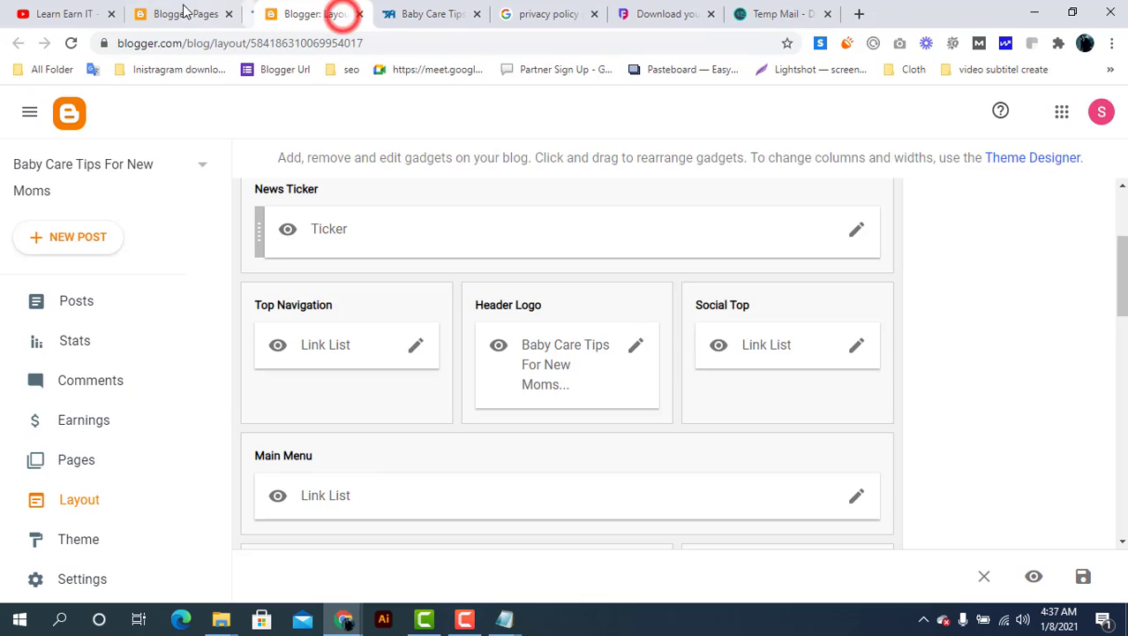
click(186, 13)
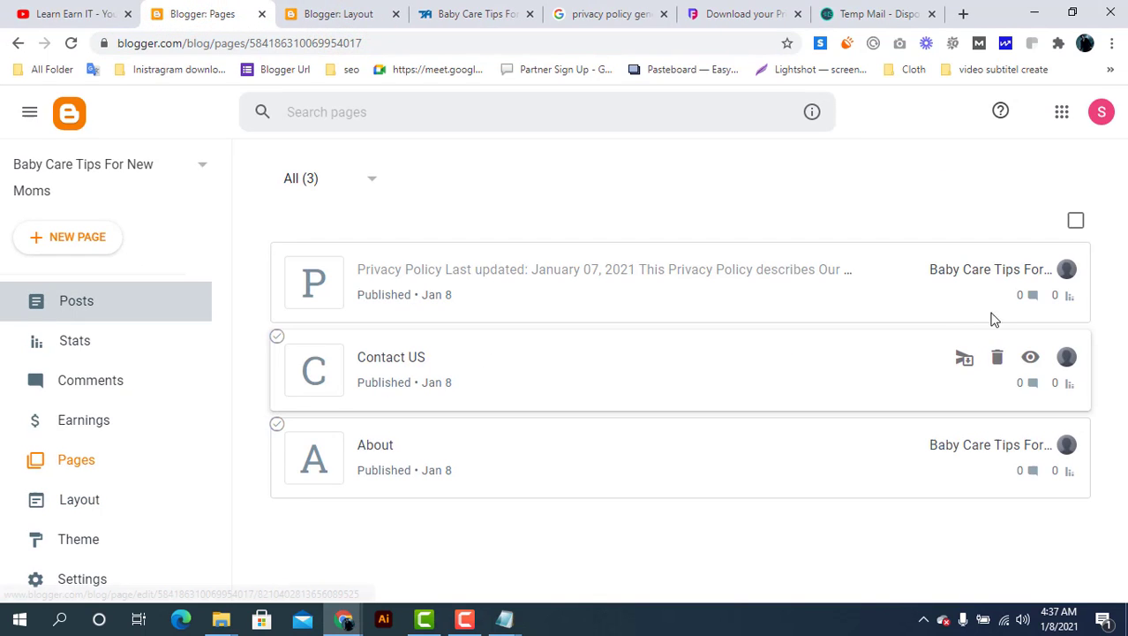
click(1031, 269)
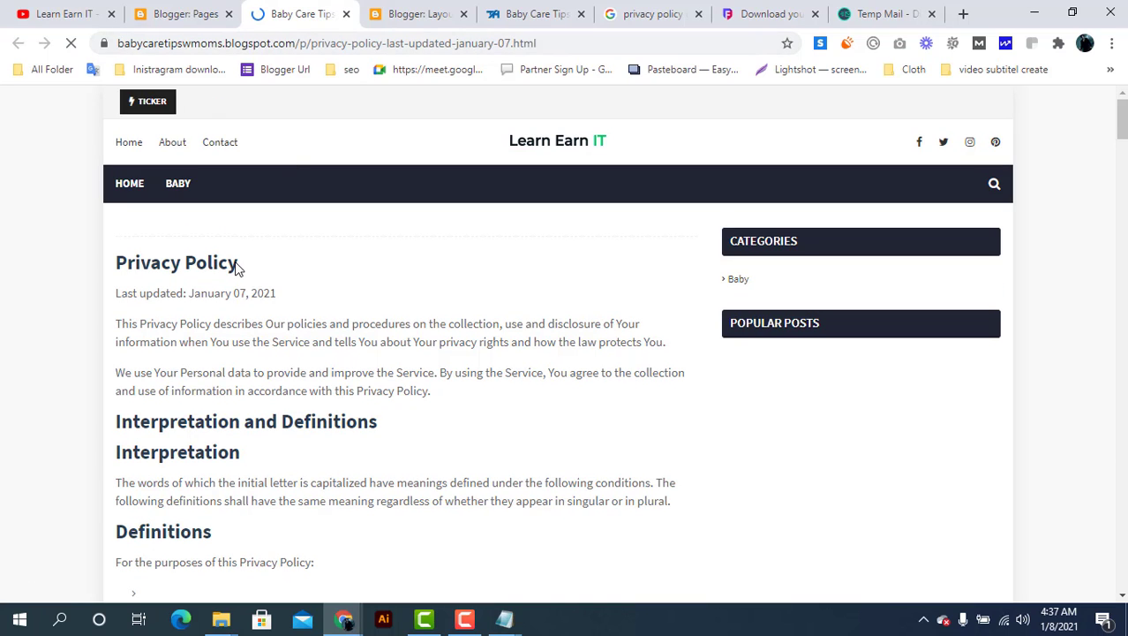
click(331, 42)
right_click(328, 43)
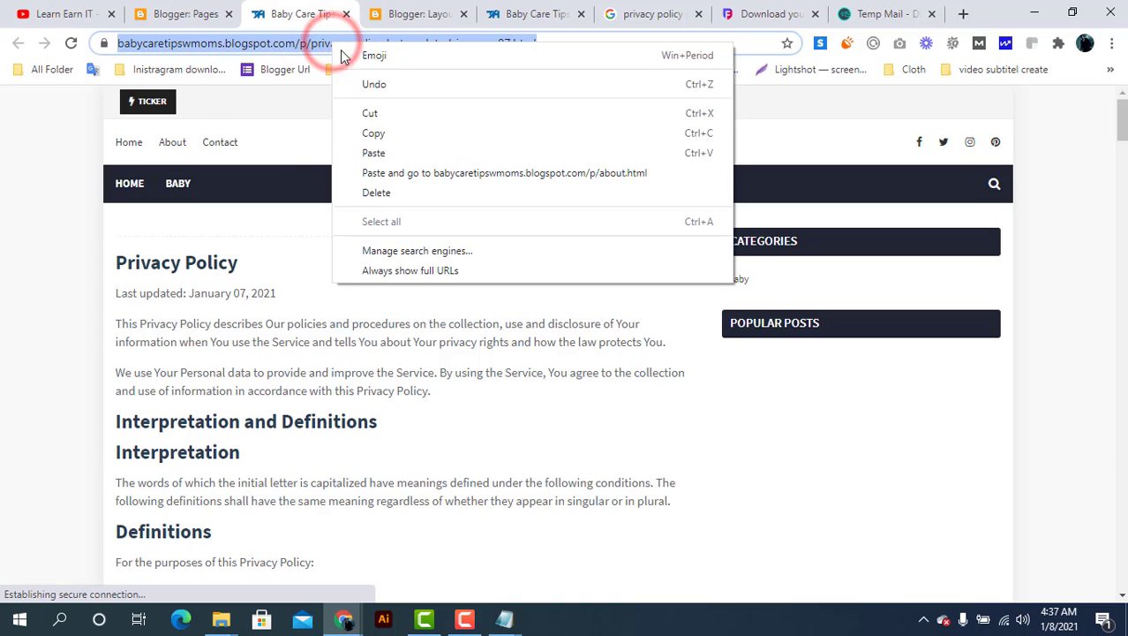
click(378, 132)
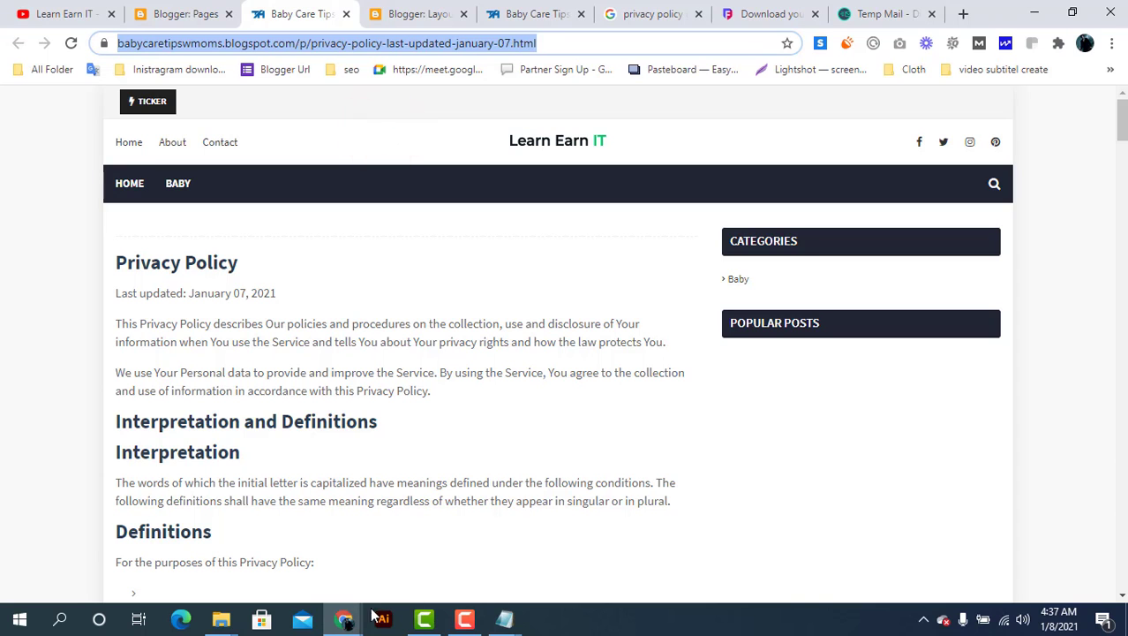
Paste the Privacy Policy page address as the new link's URL
mouse_move(349, 621)
click(408, 583)
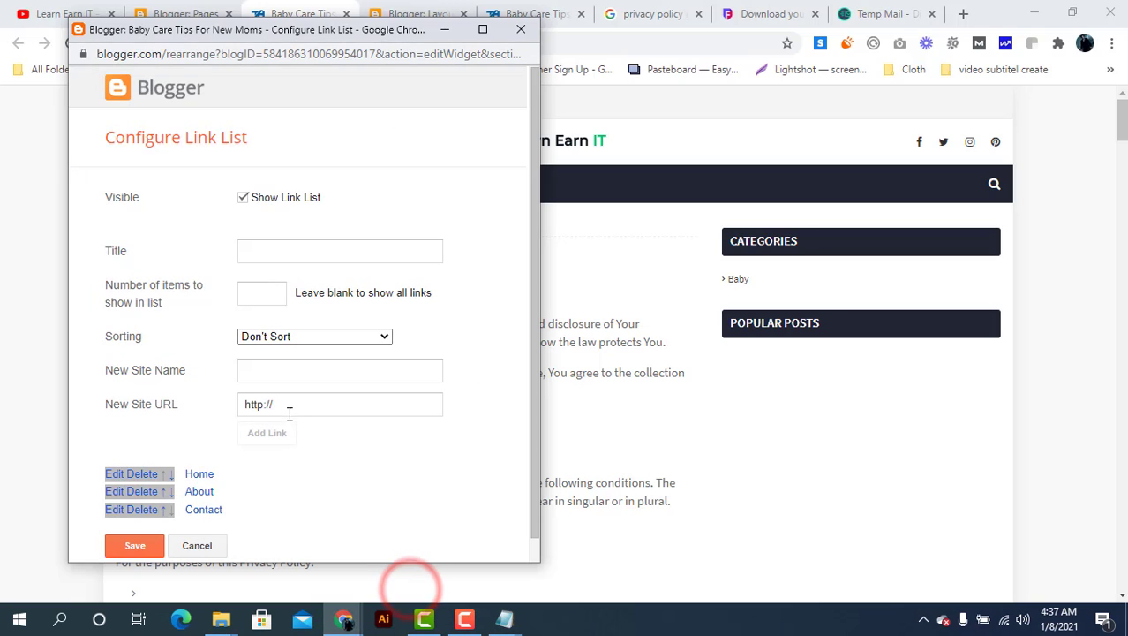
click(287, 411)
key(ctrl+a)
key(ctrl+v)
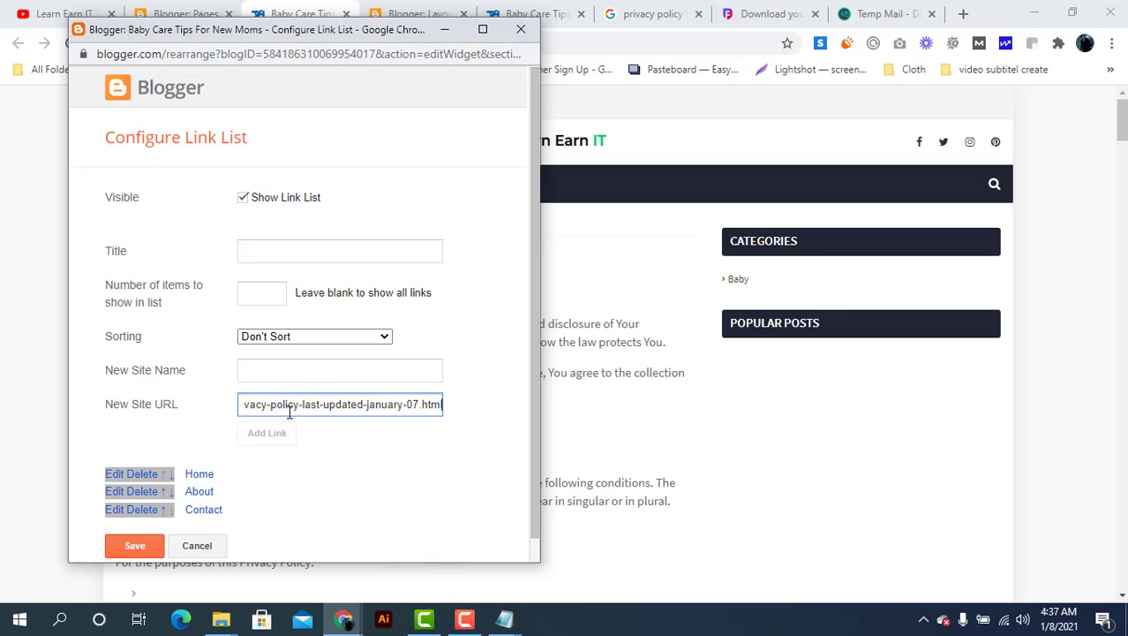
Name the new link 'Privacy Policy' from the page heading and add it to the list
click(630, 322)
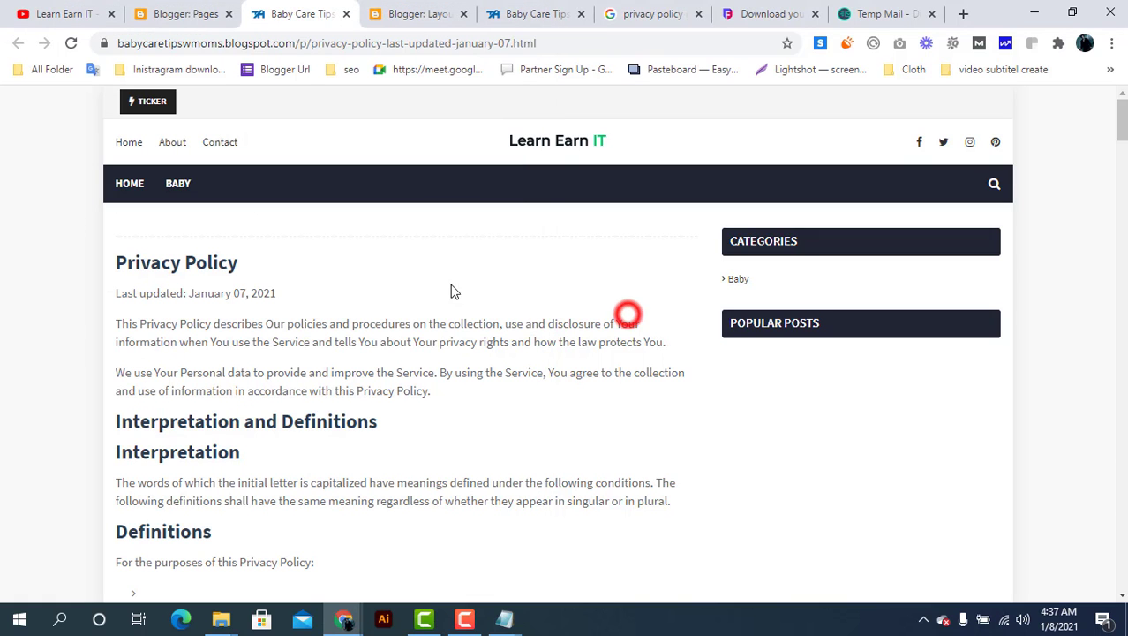
drag(239, 263, 117, 263)
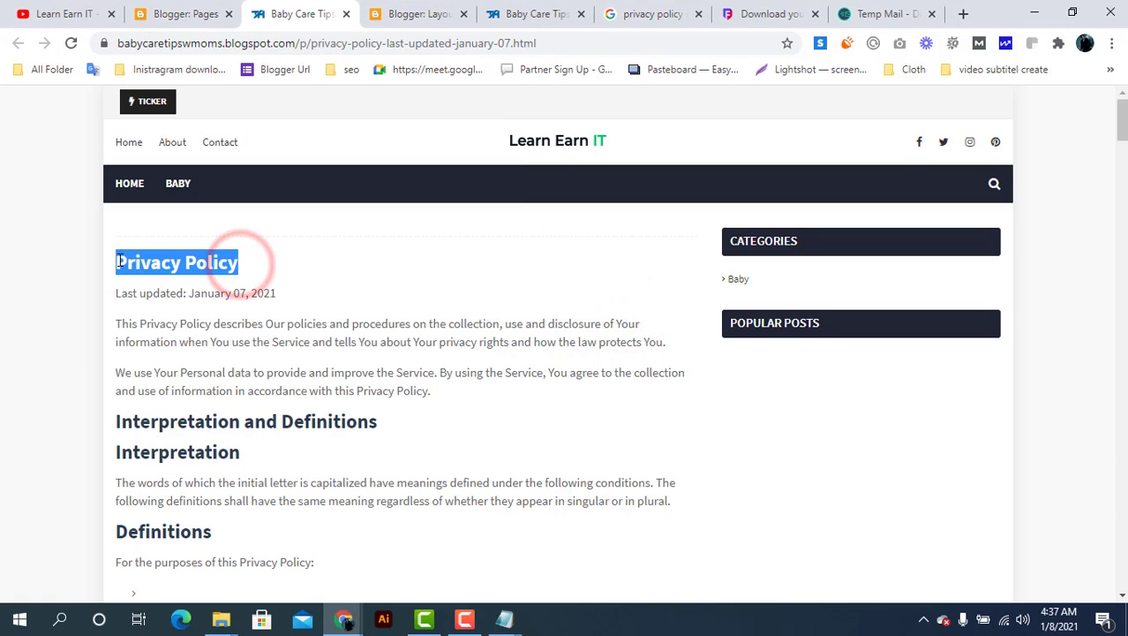
right_click(119, 263)
click(157, 273)
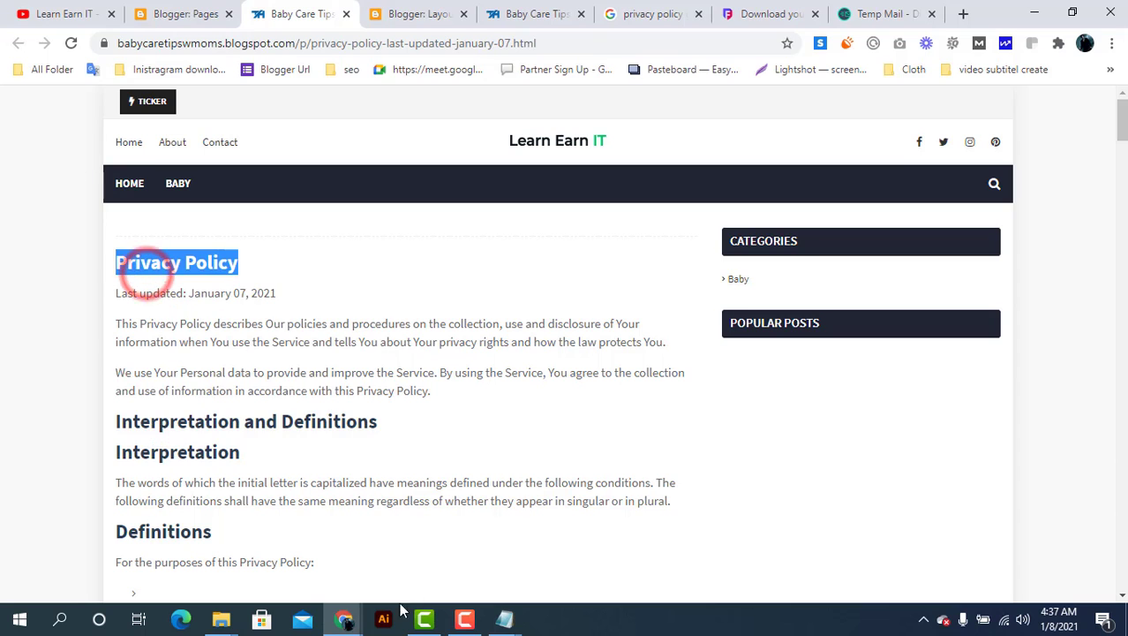
mouse_move(349, 618)
click(410, 573)
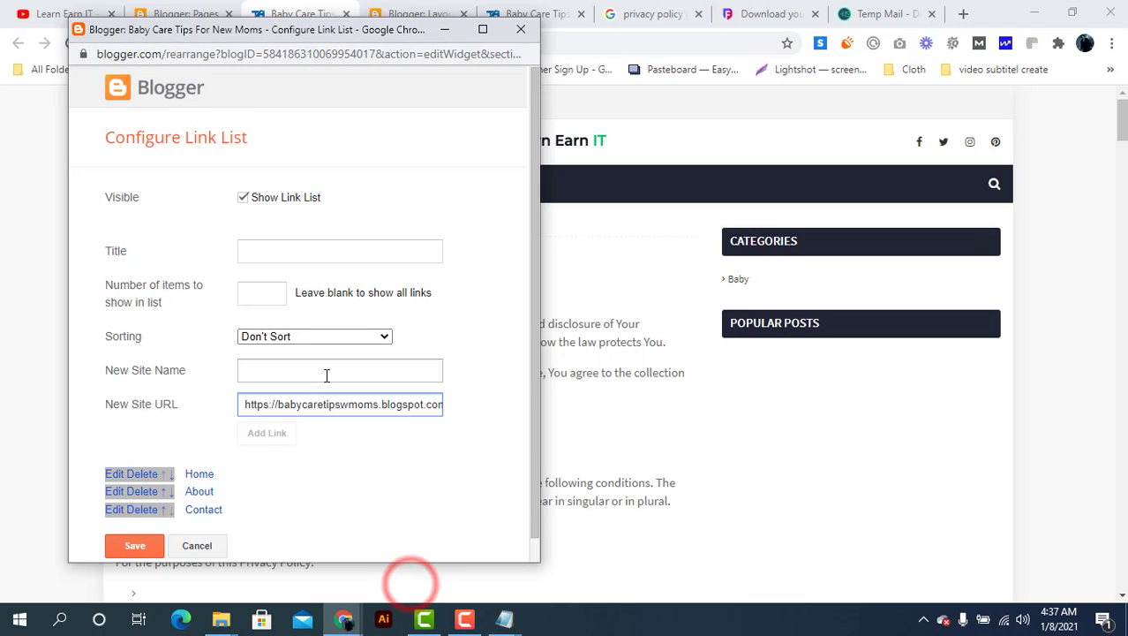
click(325, 372)
key(ctrl+v)
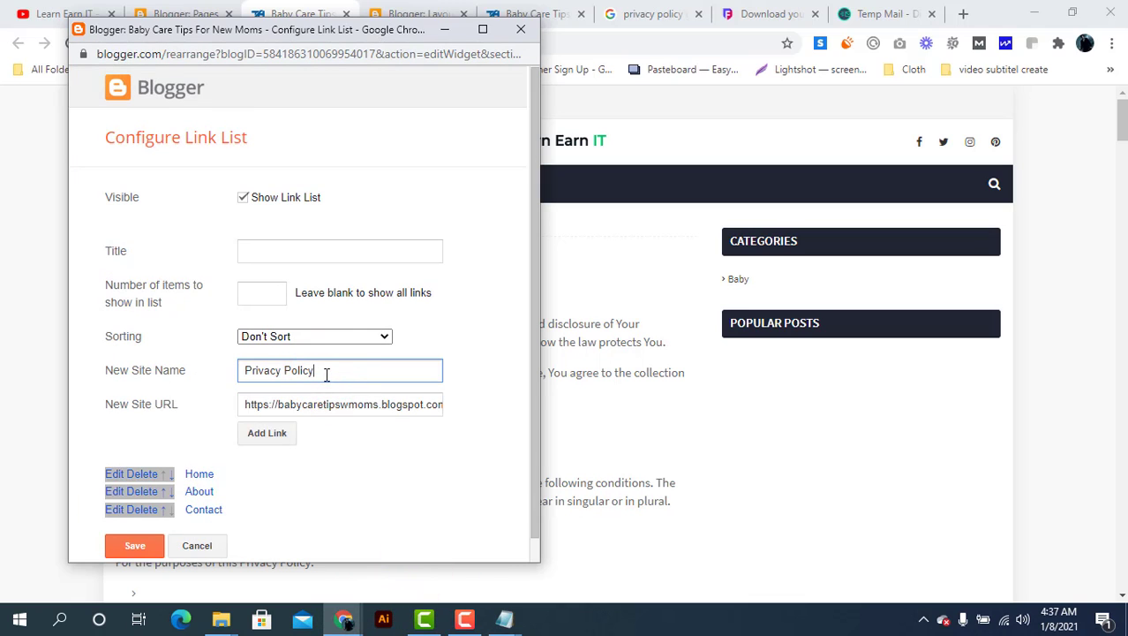
click(270, 436)
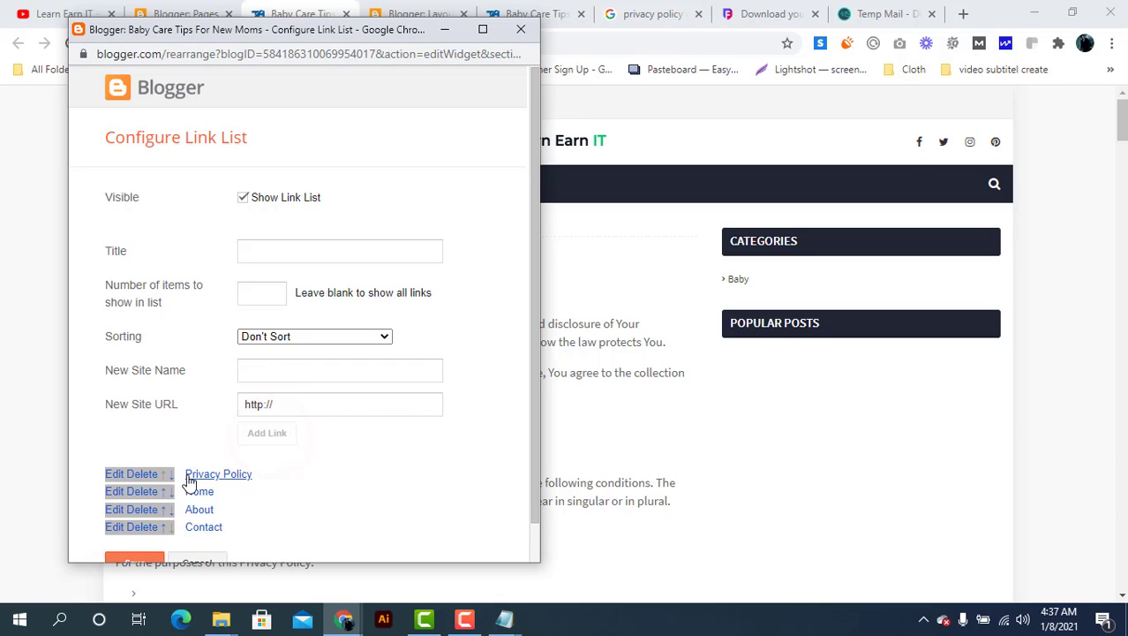
Move Privacy Policy down below Contact and save the link list
click(171, 475)
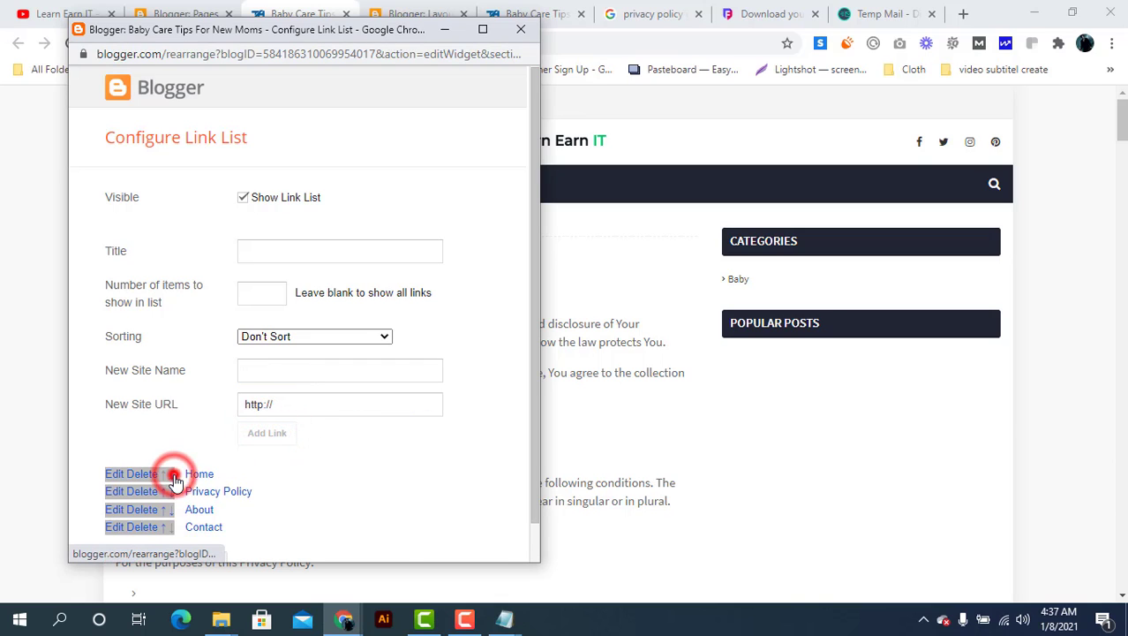
click(171, 475)
click(172, 475)
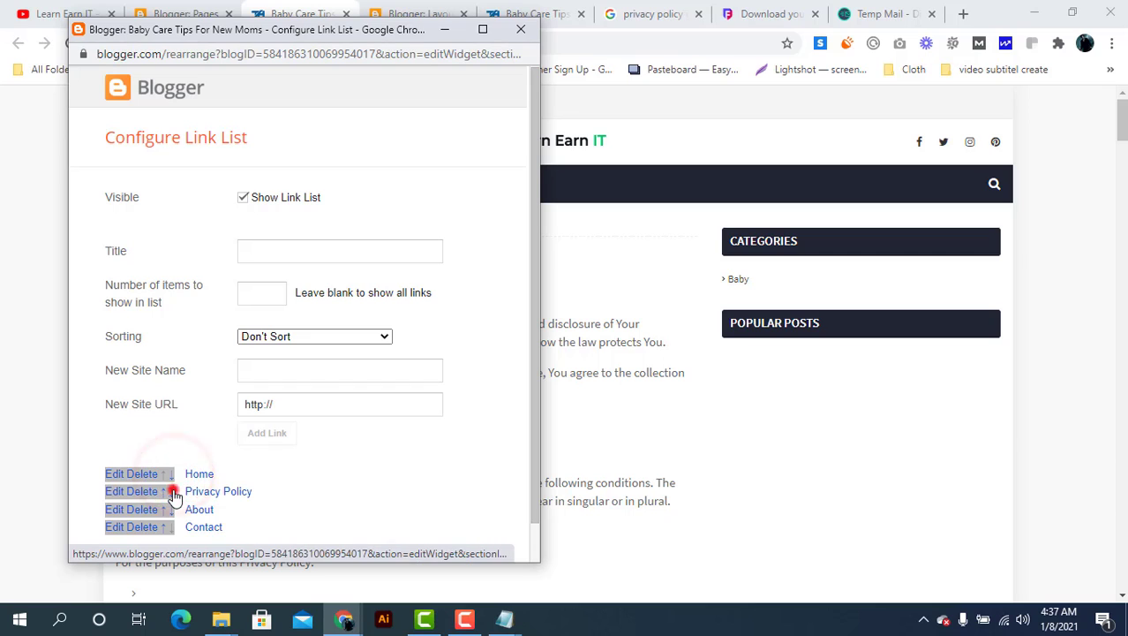
click(173, 492)
click(173, 511)
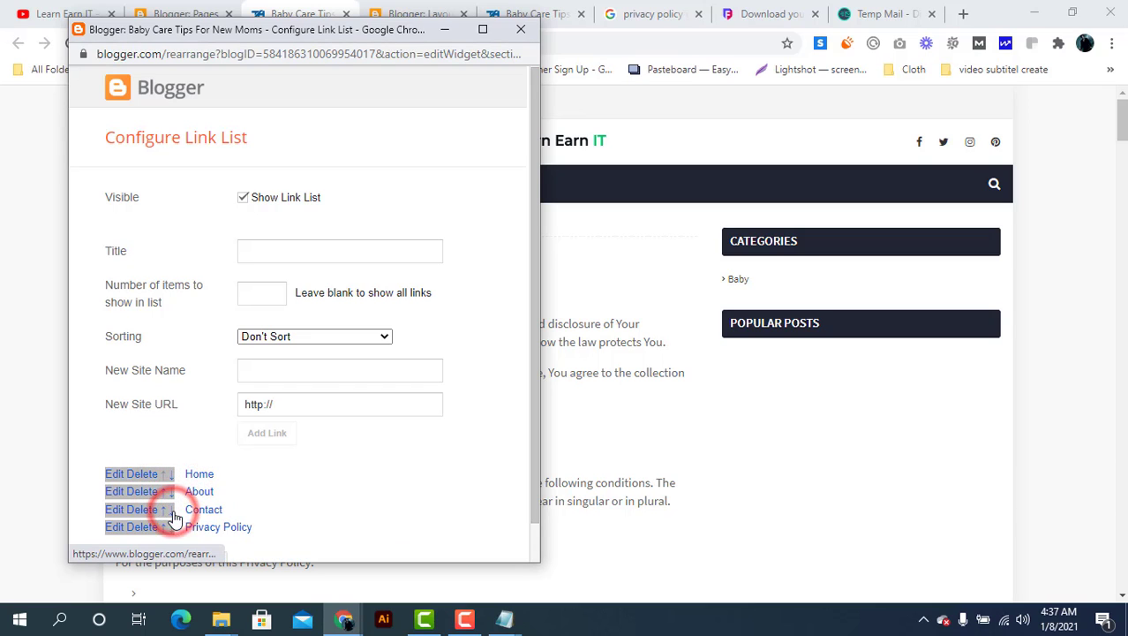
scroll(273, 477, down, 1)
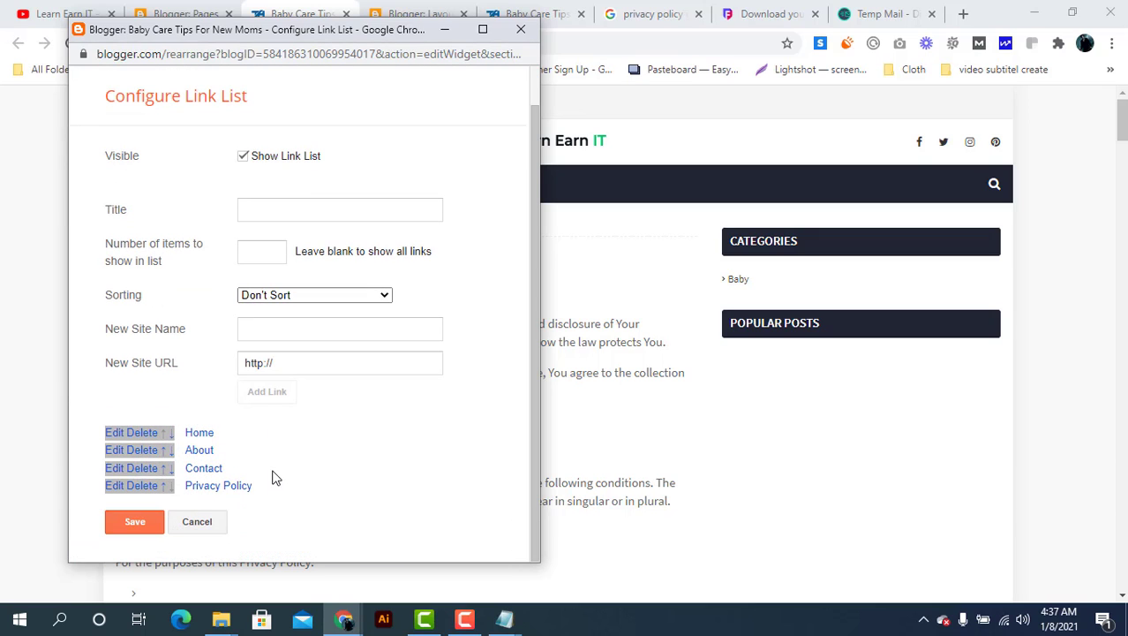
click(121, 521)
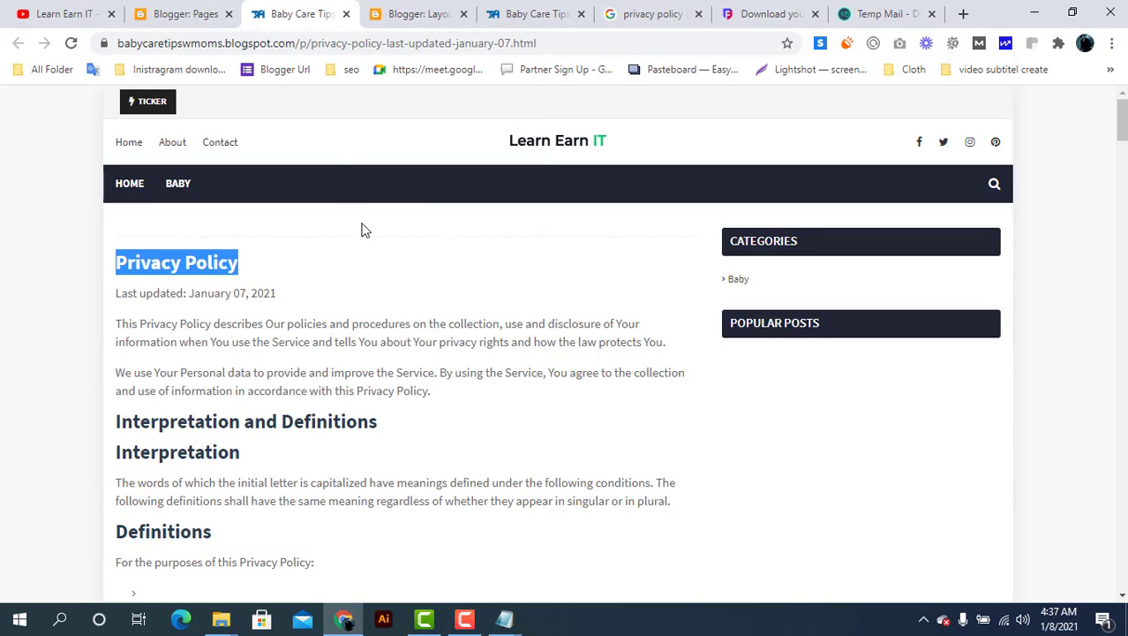
Close the blog preview and return to the Blogger Layout editor
click(343, 14)
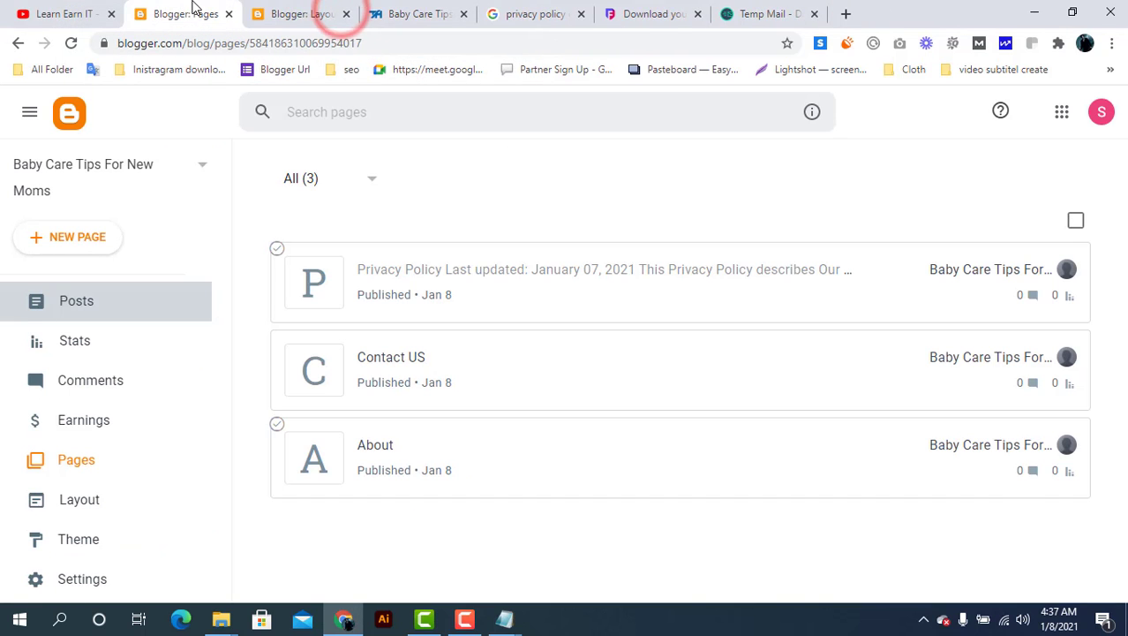
click(305, 10)
scroll(547, 380, down, 8)
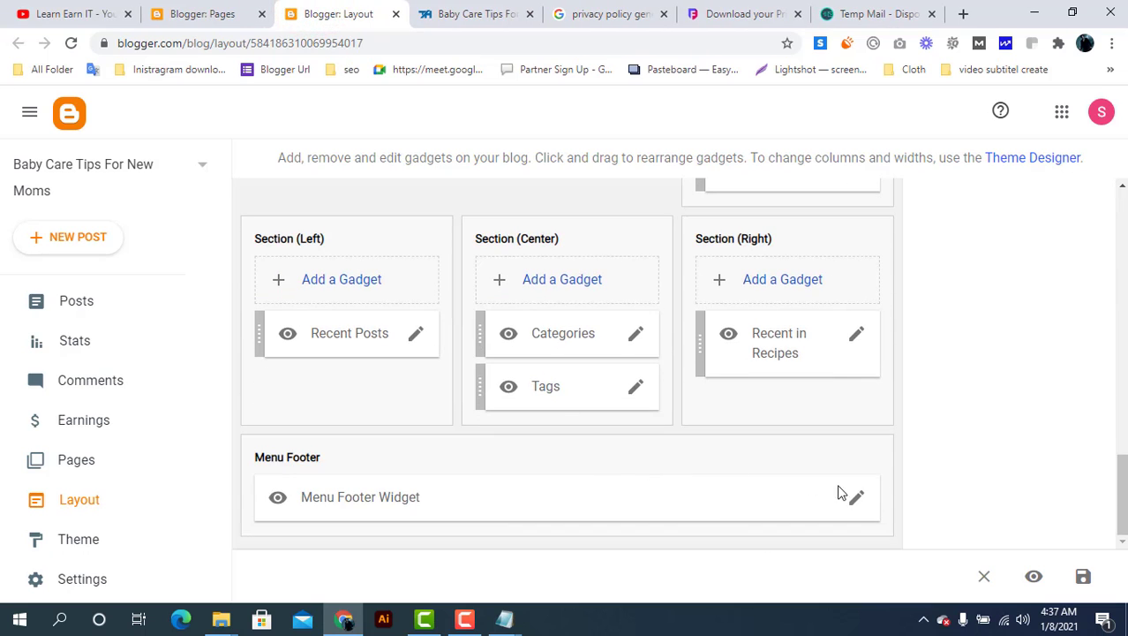
Review the Menu Footer Widget links without changes, save the layout, and view the live blog
click(855, 502)
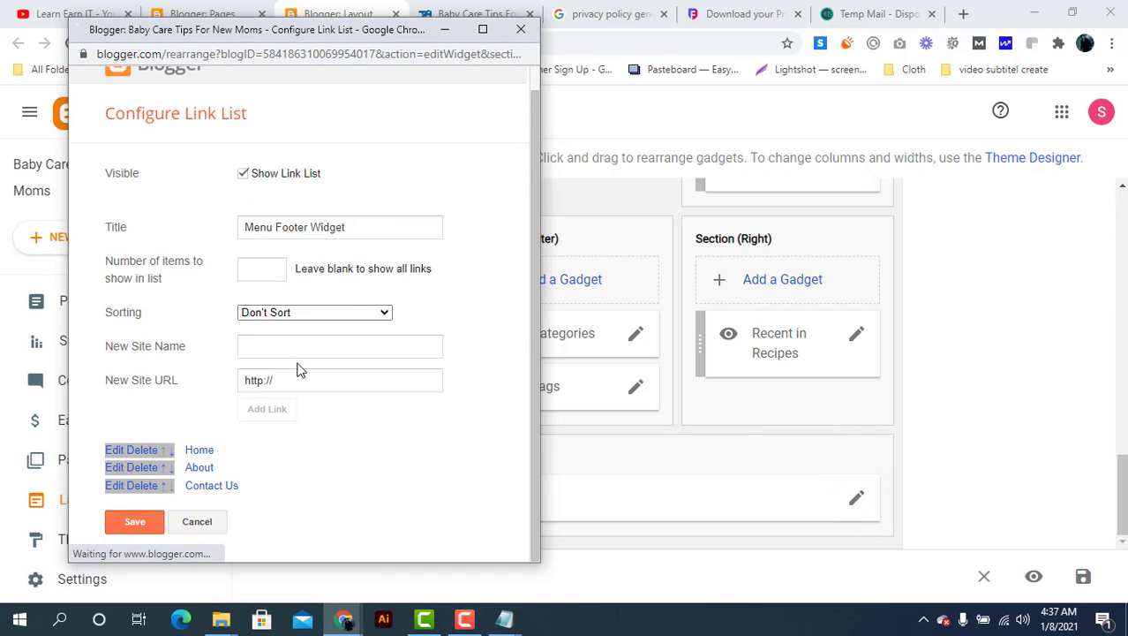
click(521, 29)
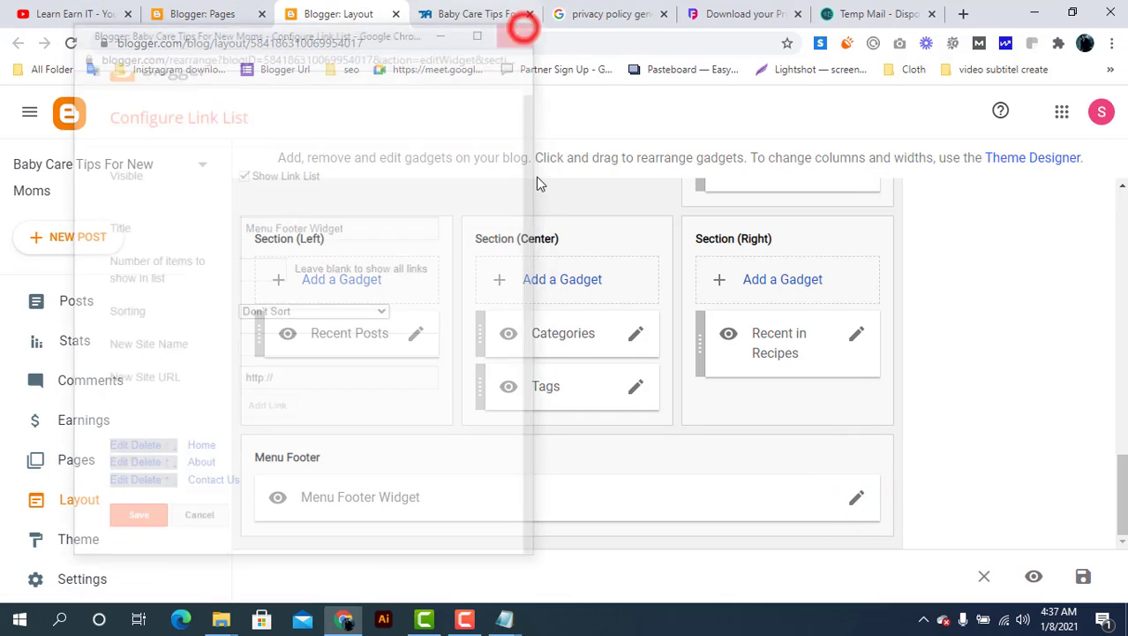
click(1088, 583)
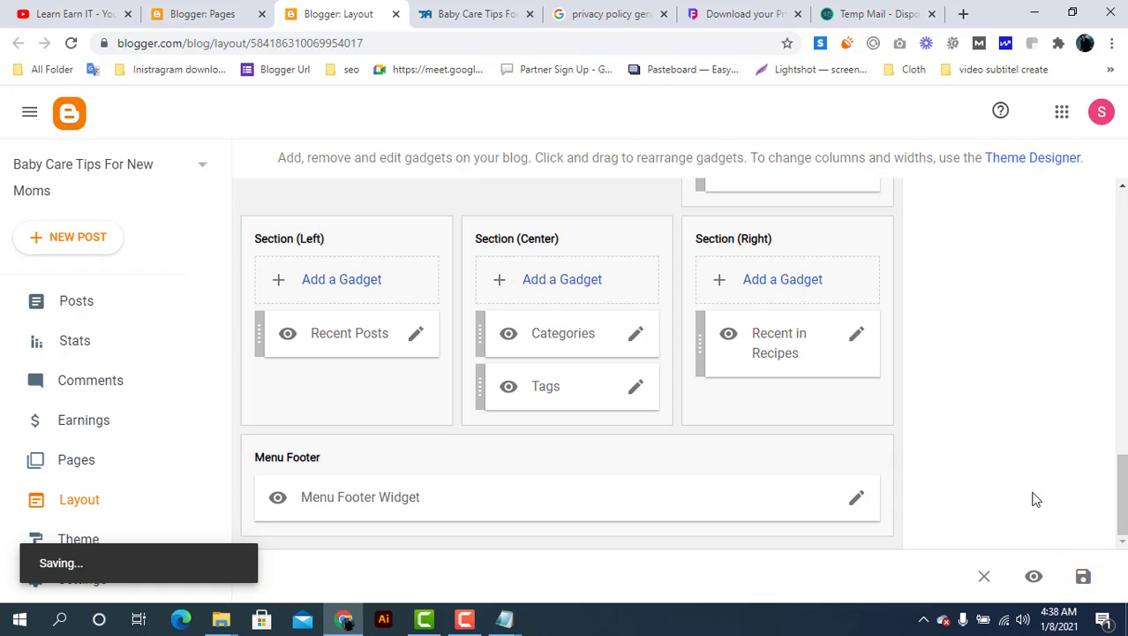
click(450, 9)
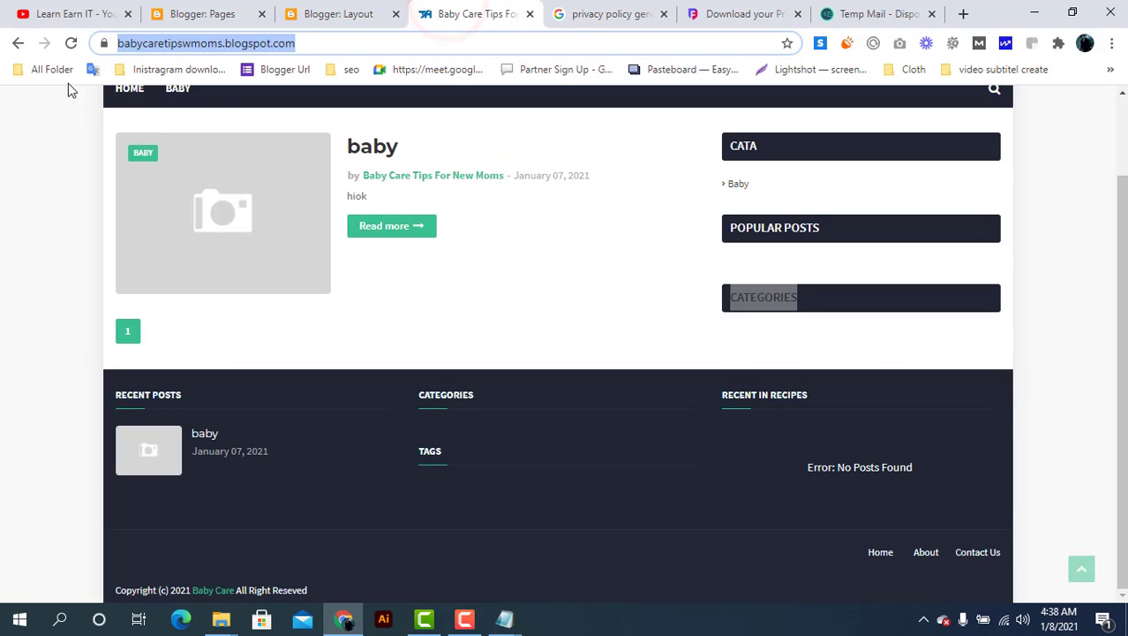
Reload the live blog and open the Privacy Policy page from the top navigation to check it
click(69, 44)
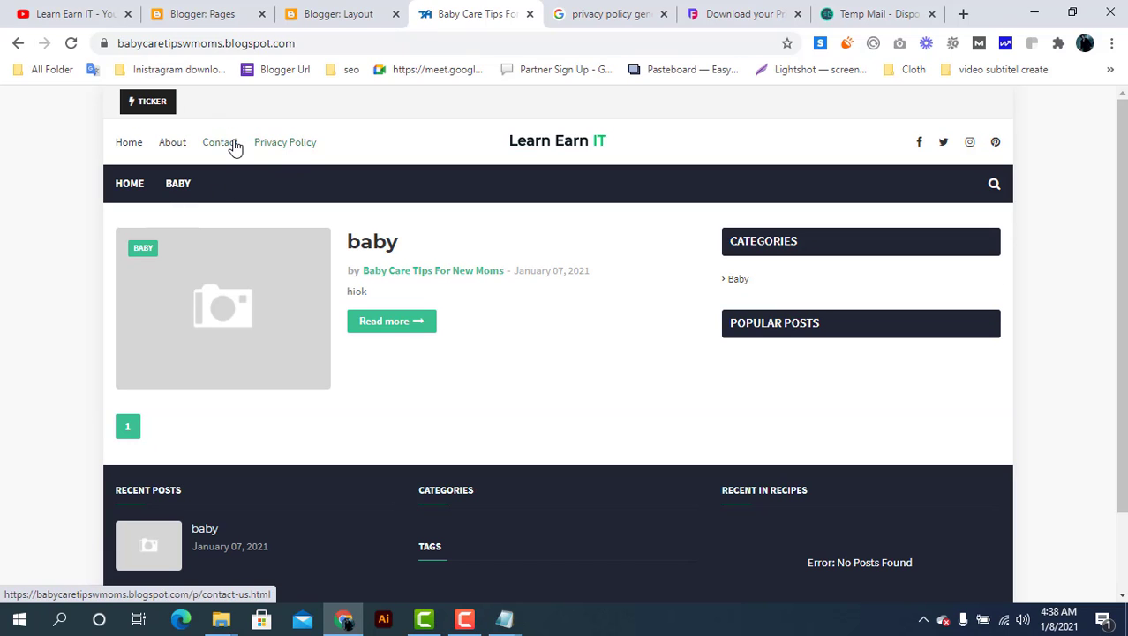
click(286, 147)
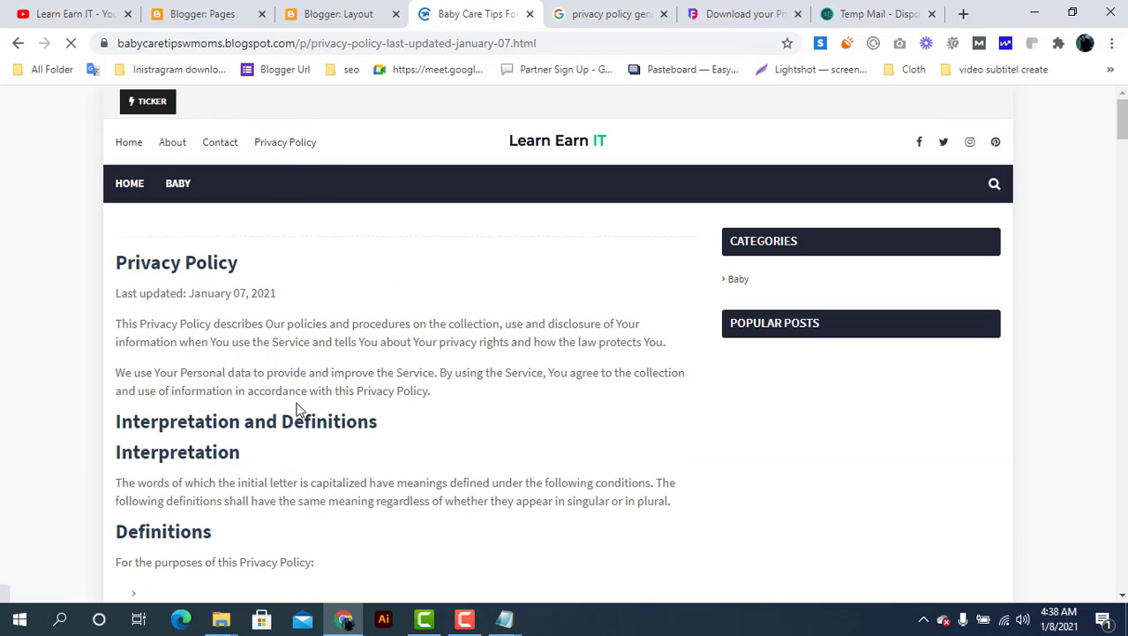
scroll(296, 409, down, 7)
scroll(297, 409, up, 10)
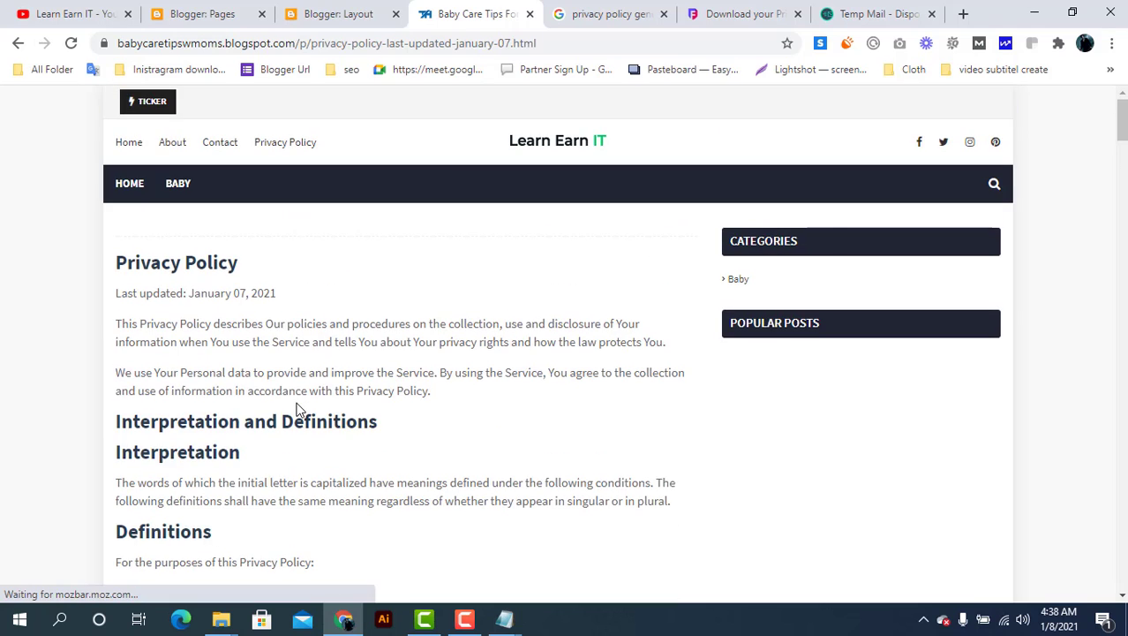
scroll(297, 409, down, 4)
scroll(296, 409, up, 4)
Glance at the Privacy Policy page once more, ending back on the Blogger Layout tab
click(341, 7)
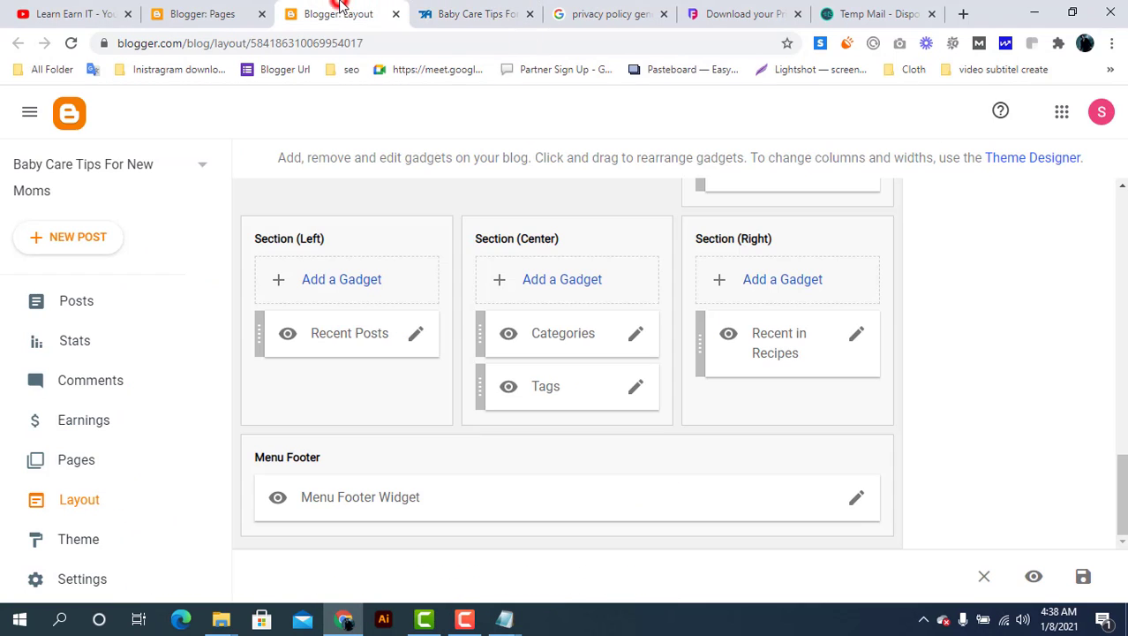
click(508, 9)
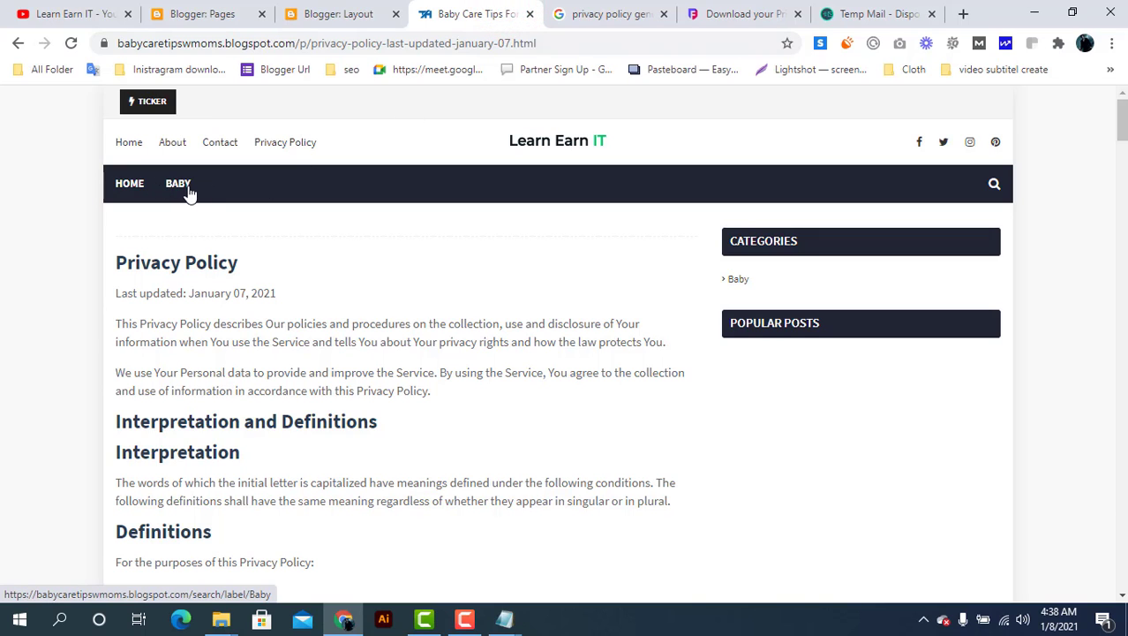
click(343, 7)
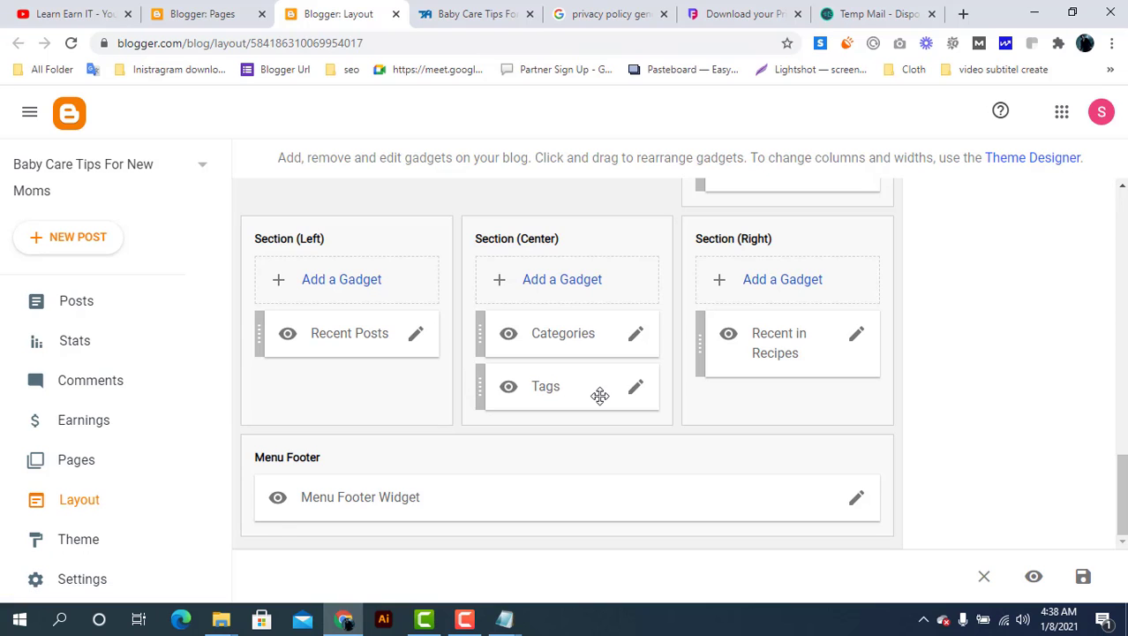
Add a new '__Label' link to the Main Menu link list
scroll(599, 395, up, 2)
scroll(599, 396, up, 10)
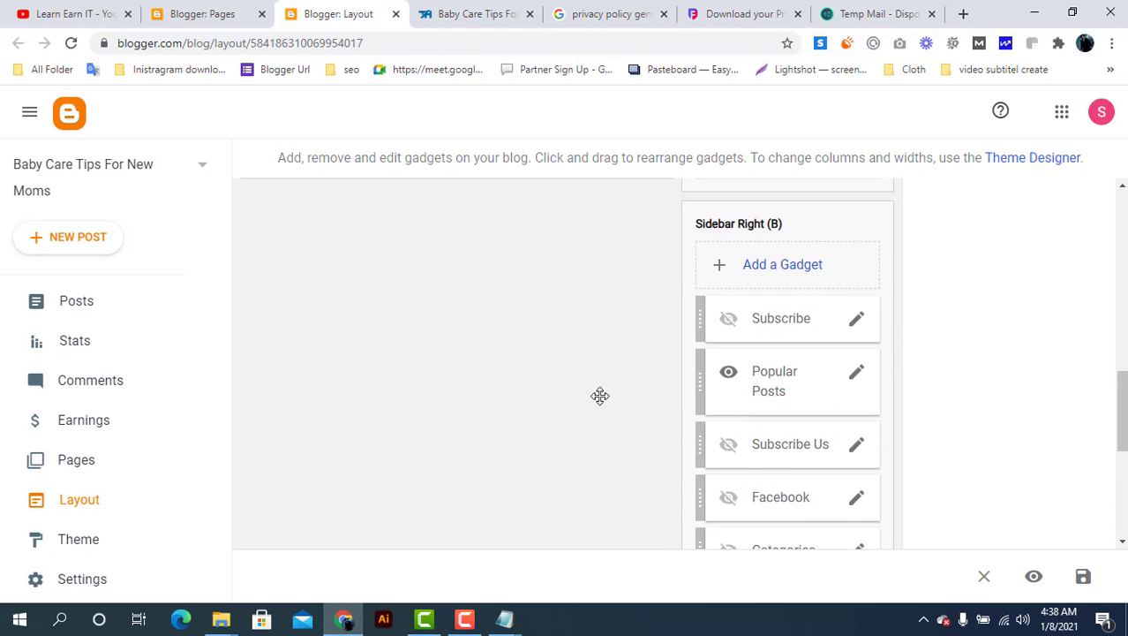
scroll(599, 396, down, 1)
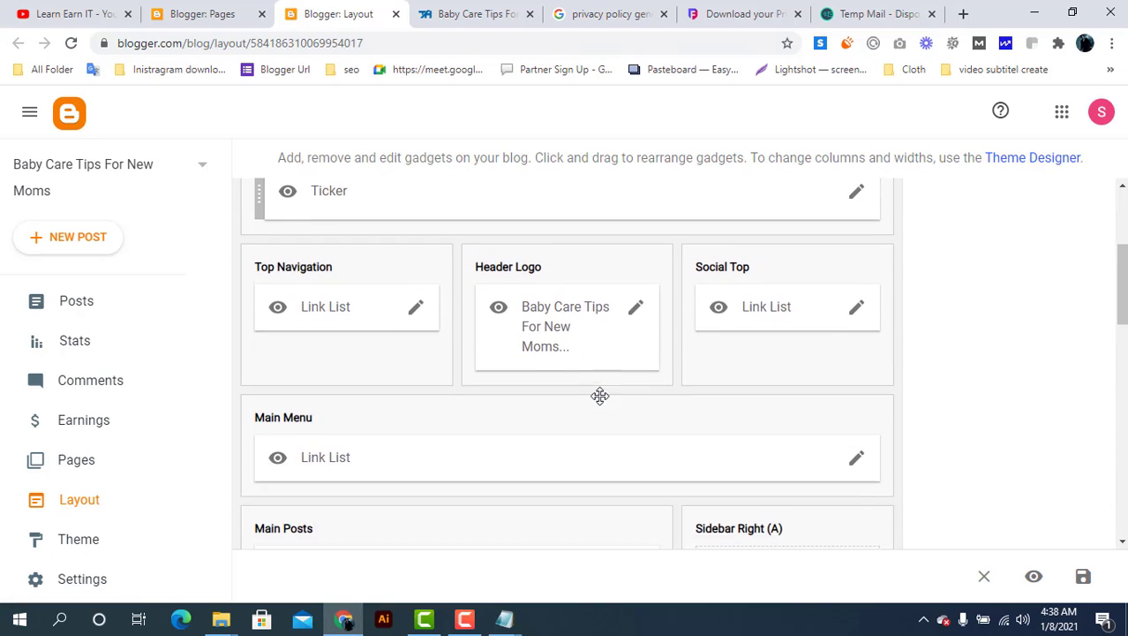
click(862, 454)
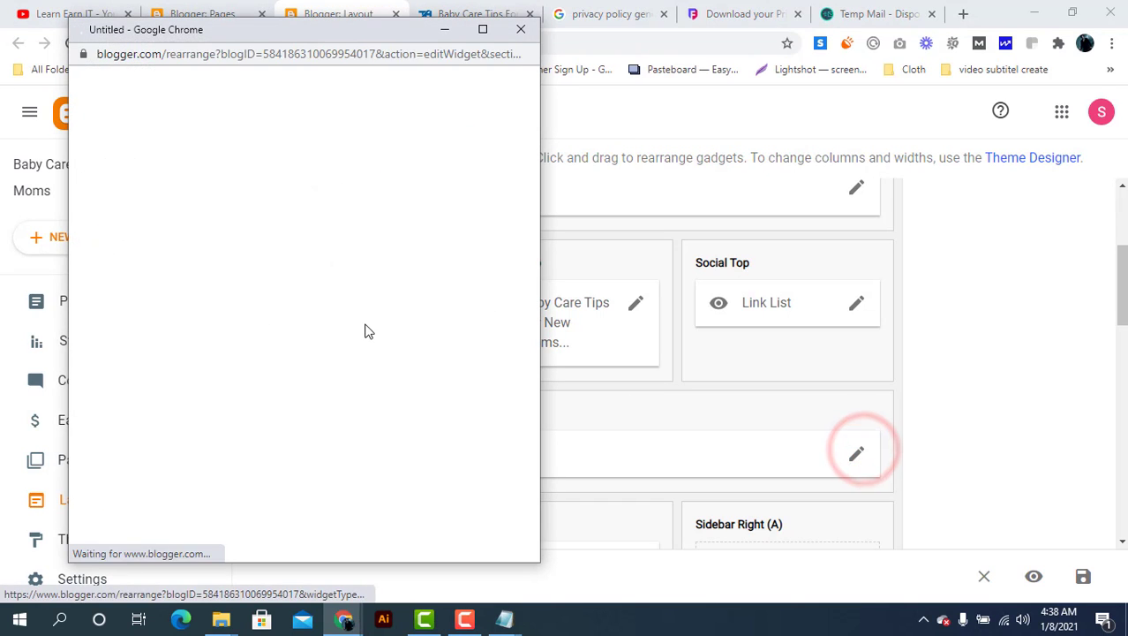
click(290, 371)
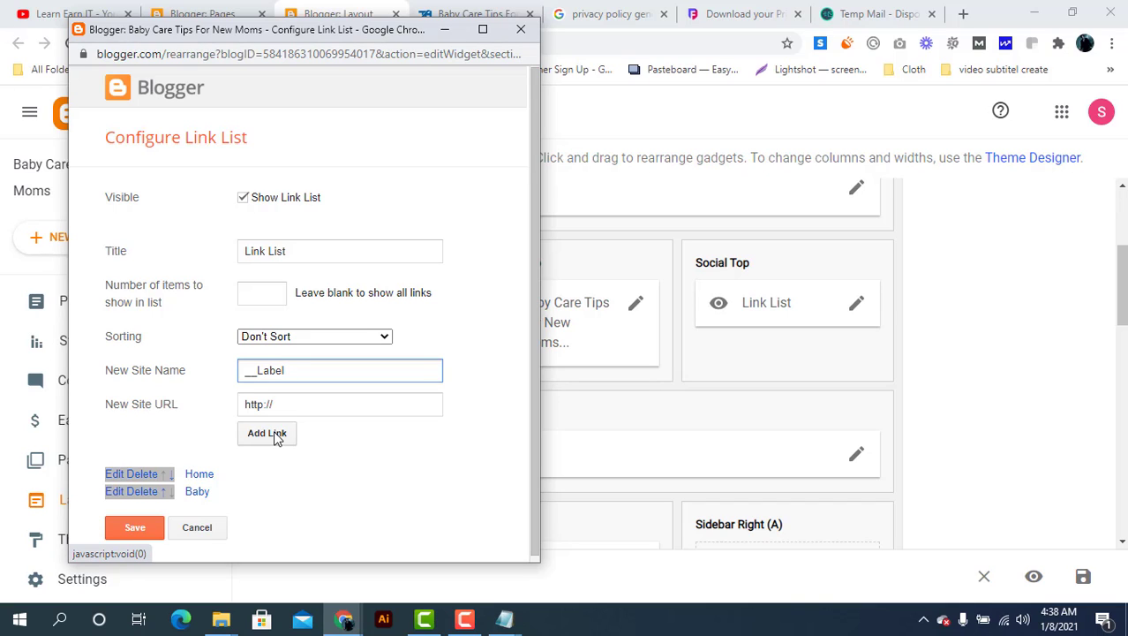
click(272, 433)
Move '__Label' below Home and Baby, then save the link list and the layout
click(171, 474)
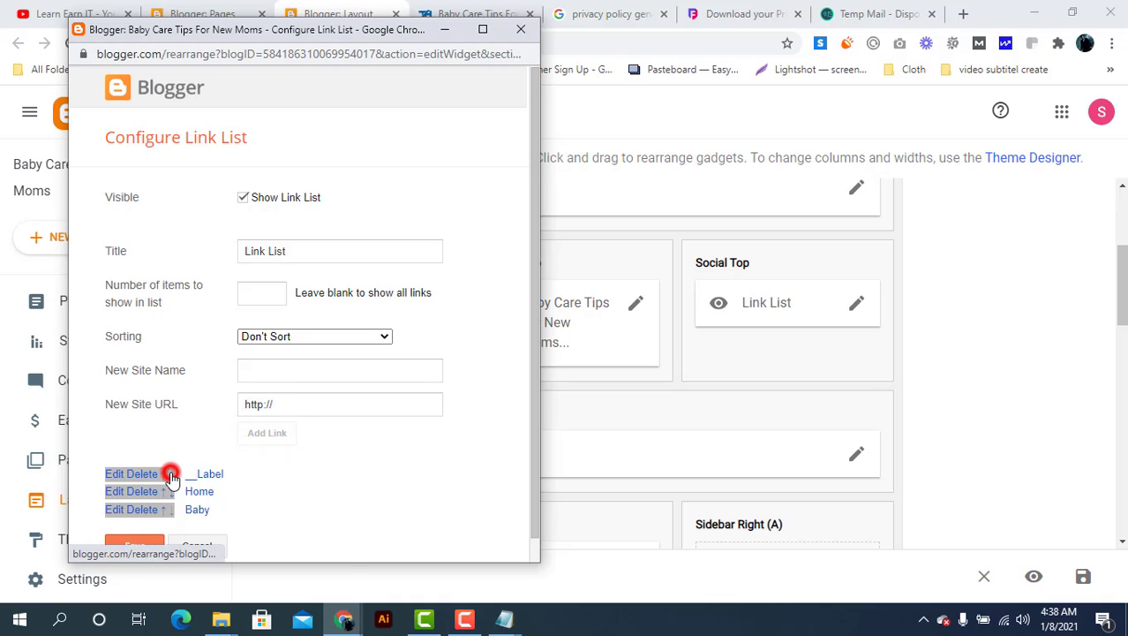
click(172, 493)
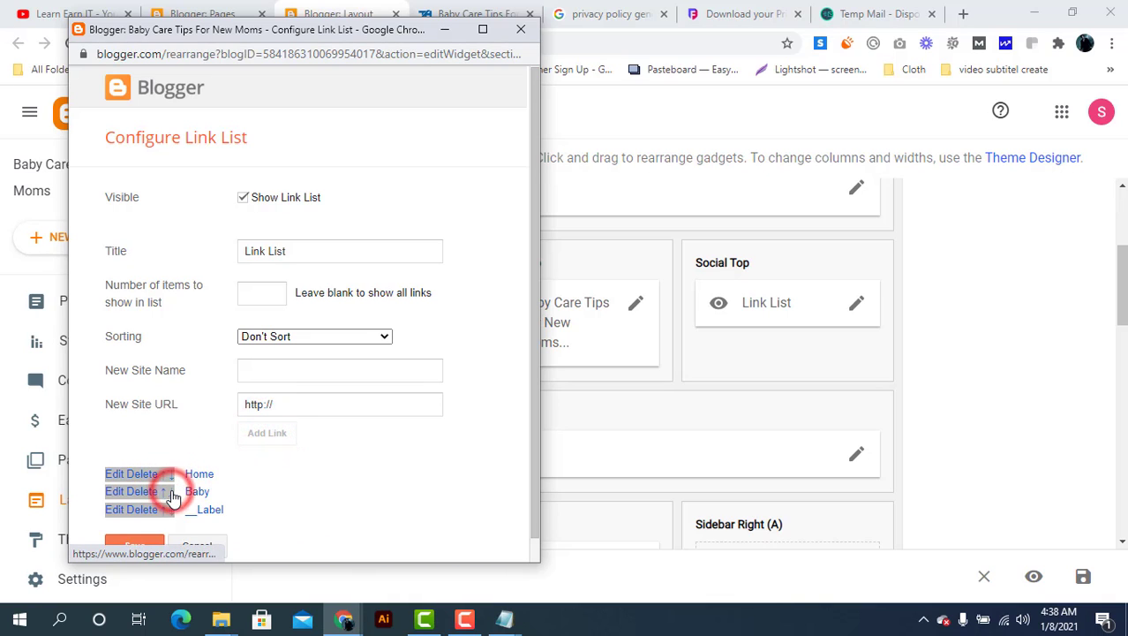
click(148, 546)
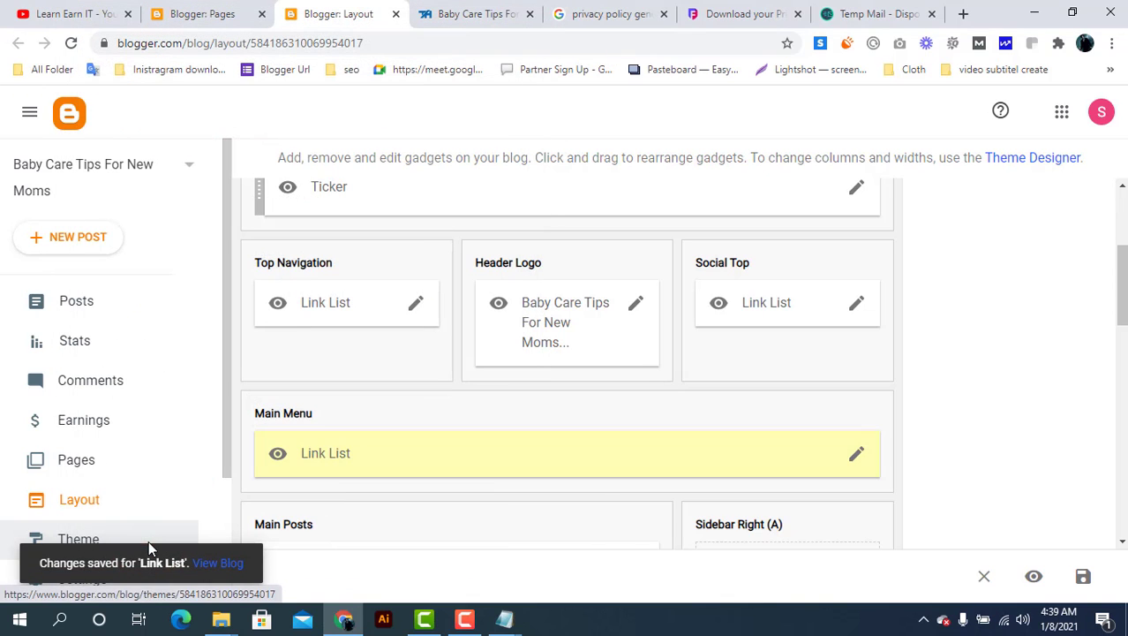
click(1083, 575)
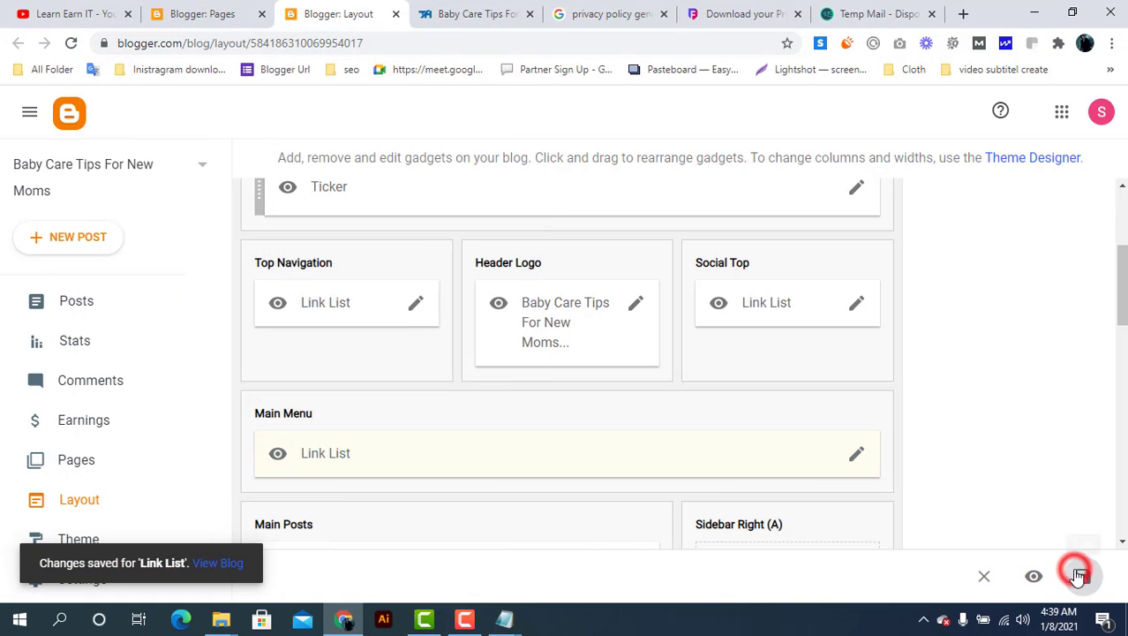
On the live blog, open Home, check the BABY menu's '__Label' item, and reload
click(475, 13)
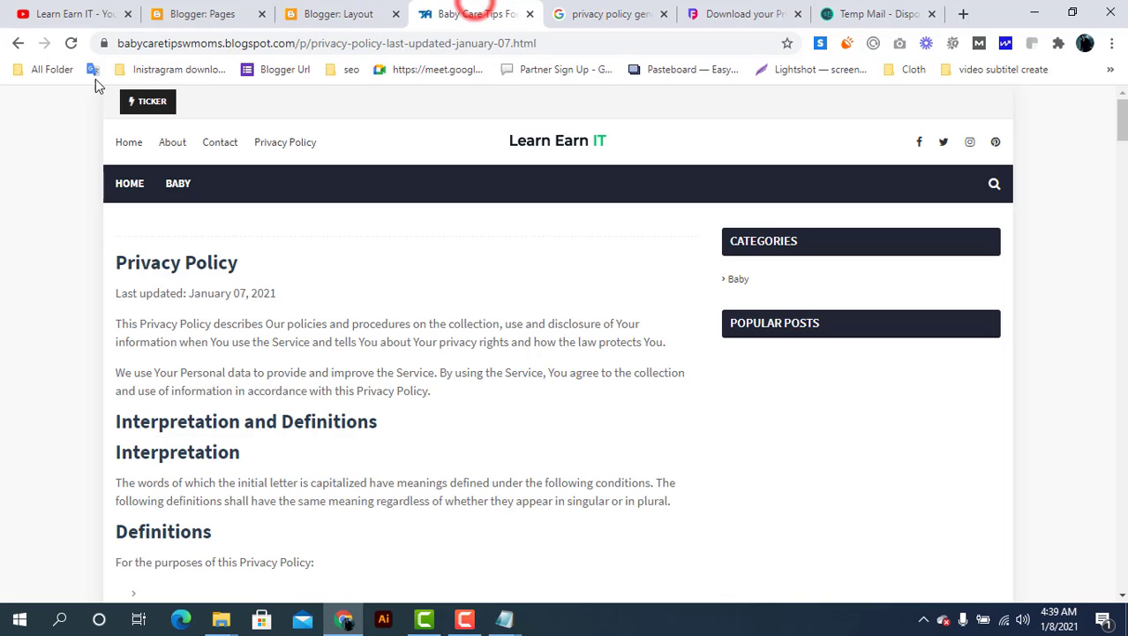
click(130, 182)
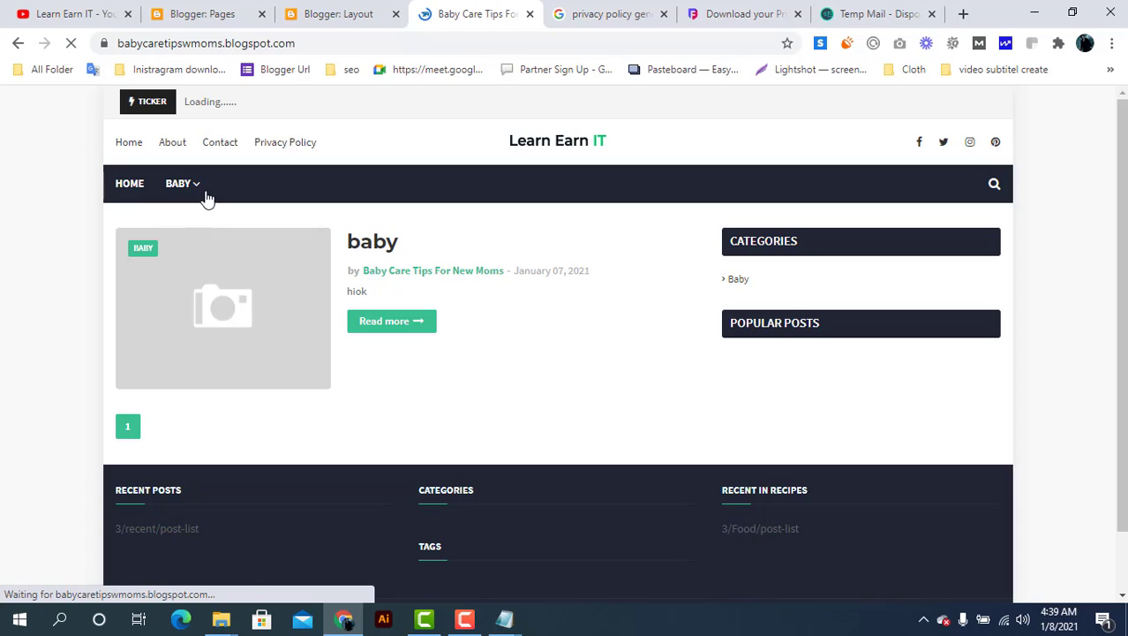
mouse_move(192, 189)
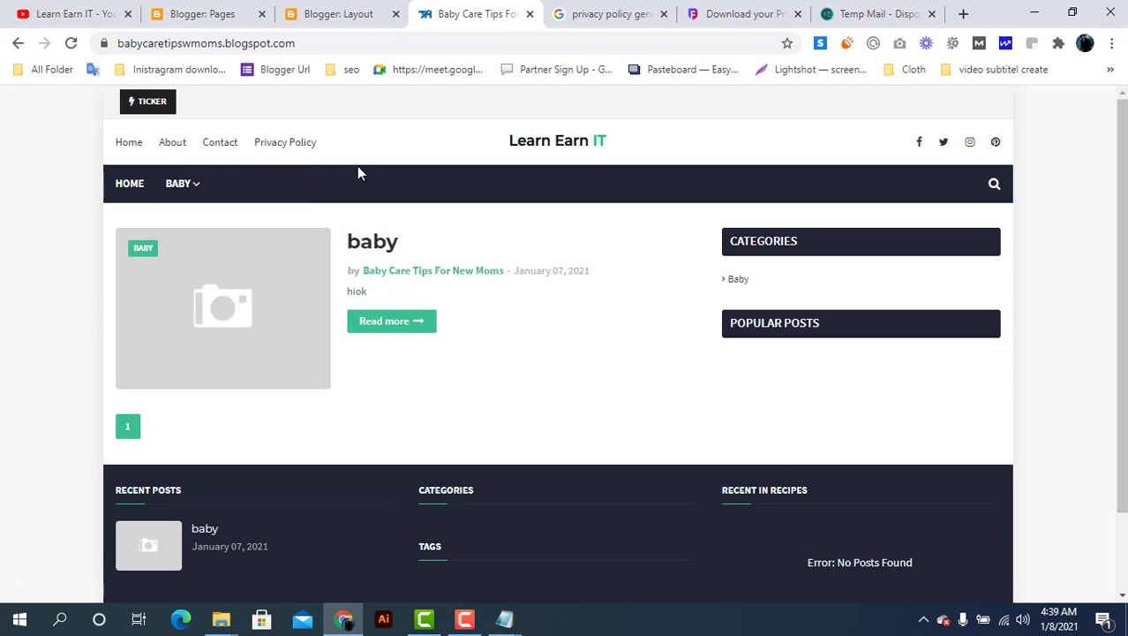
click(128, 183)
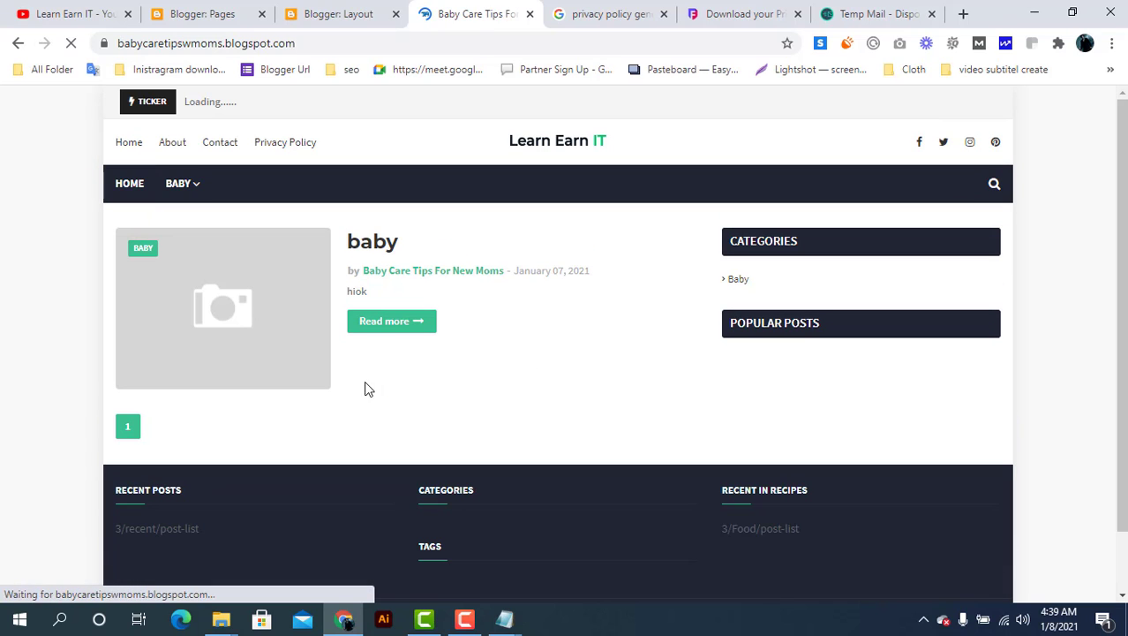
Return to the Blogger Layout tab, then go to the Learn Earn IT YouTube channel tab
click(360, 13)
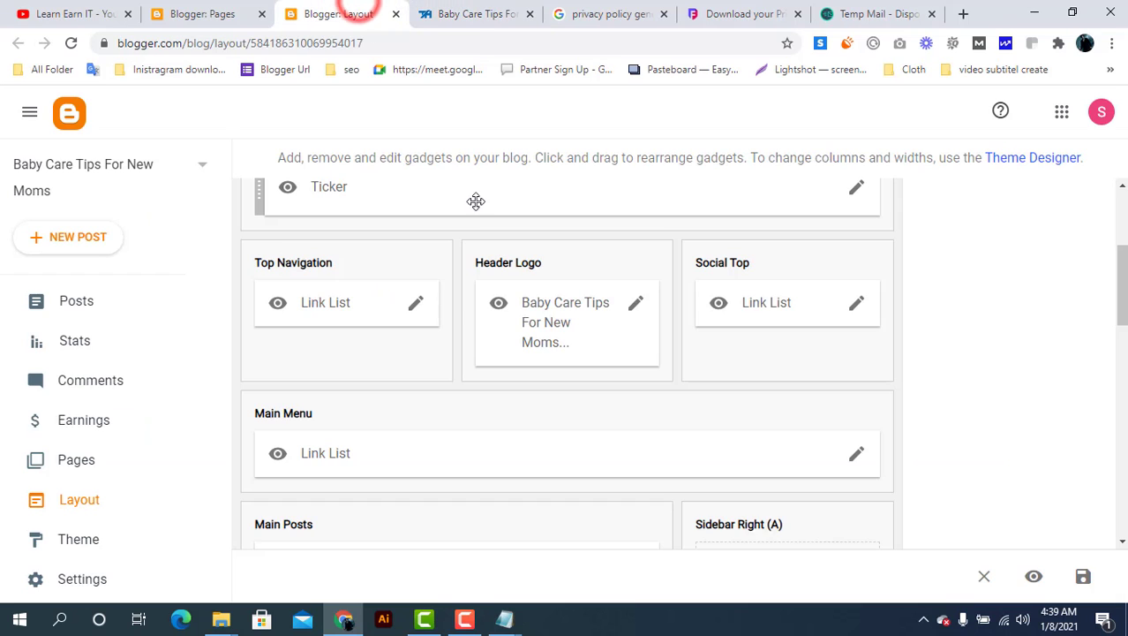
scroll(545, 311, up, 3)
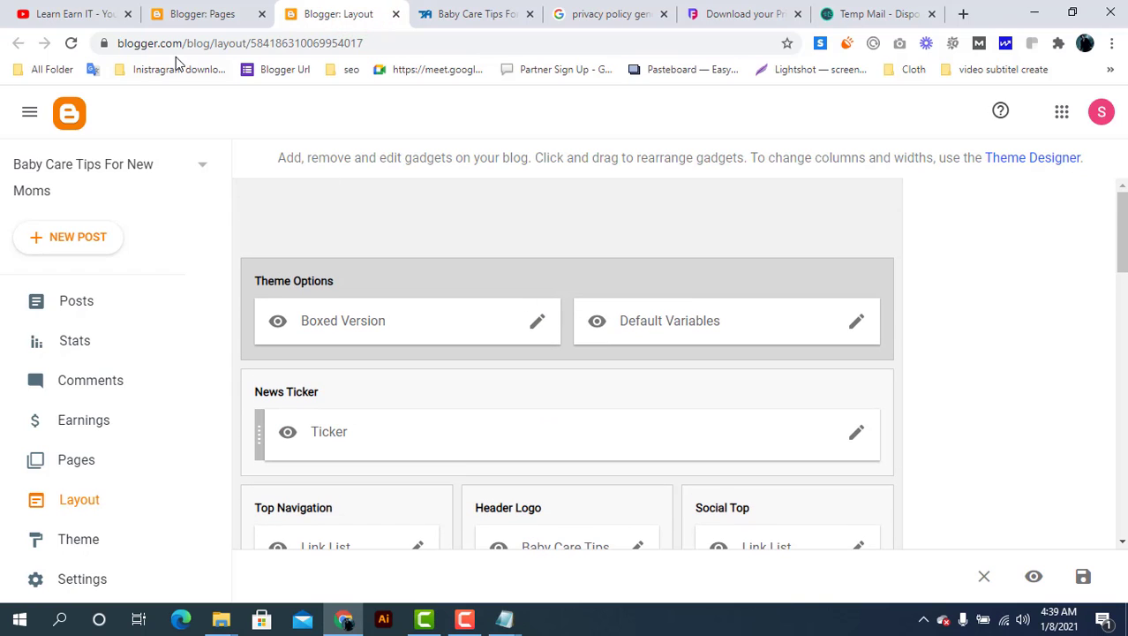
click(88, 11)
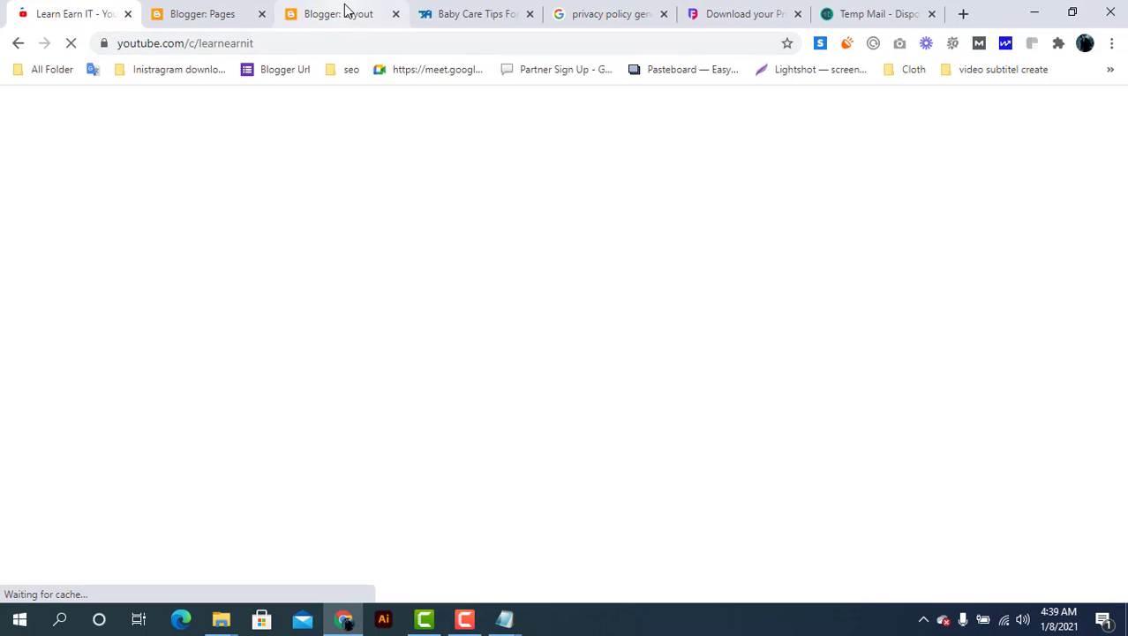